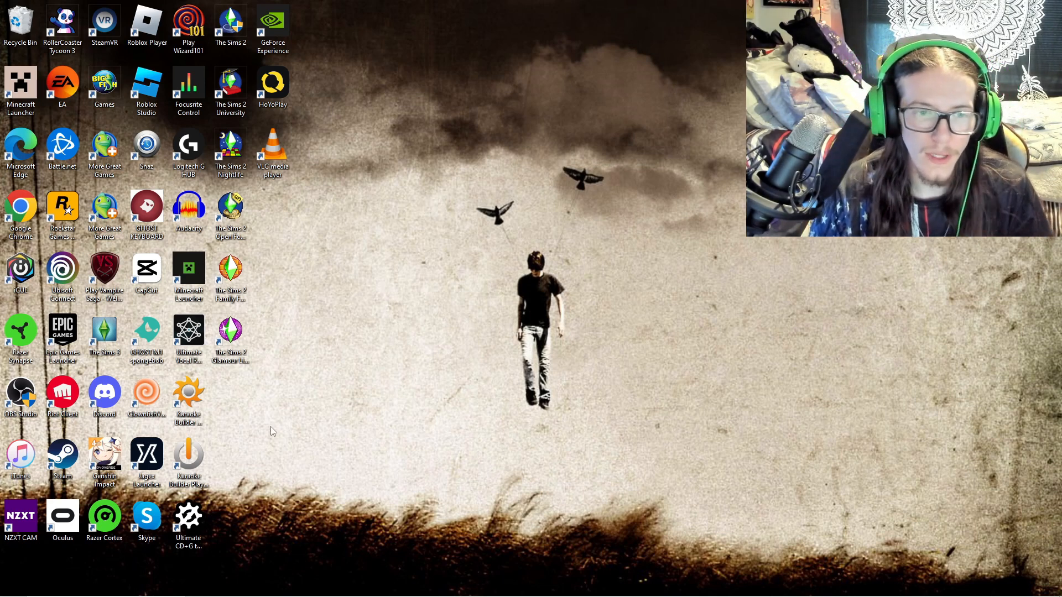
# Switch to Chrome, open the Karaoke Builder Studio 5.1 site from the Google results, and highlight its Buy Now page's web address
pyautogui.moveTo(256, 404); pyautogui.dragTo(171, 550)
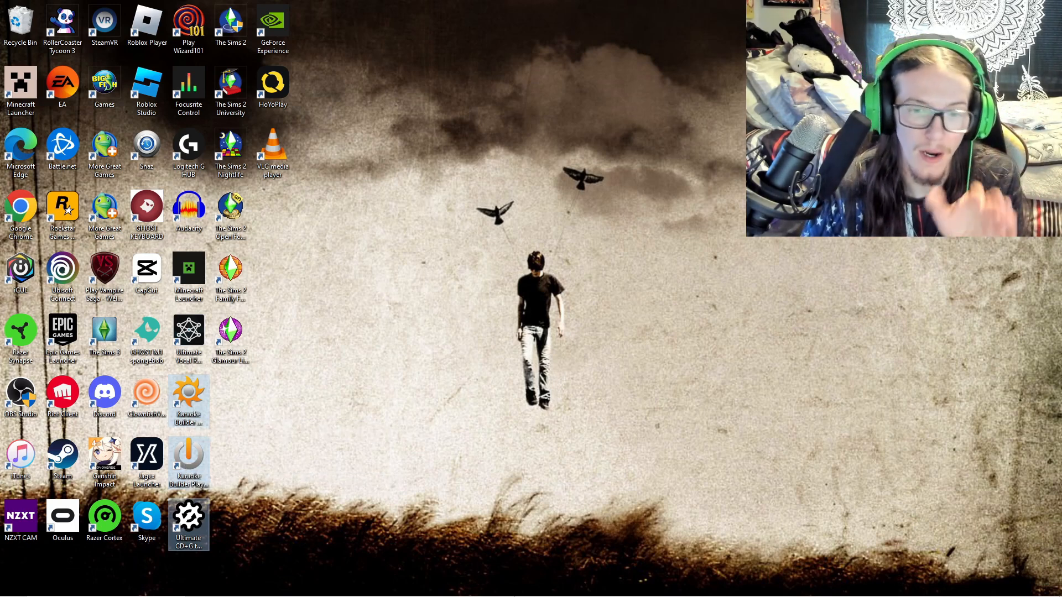
pyautogui.moveTo(498, 592)
pyautogui.moveTo(335, 590)
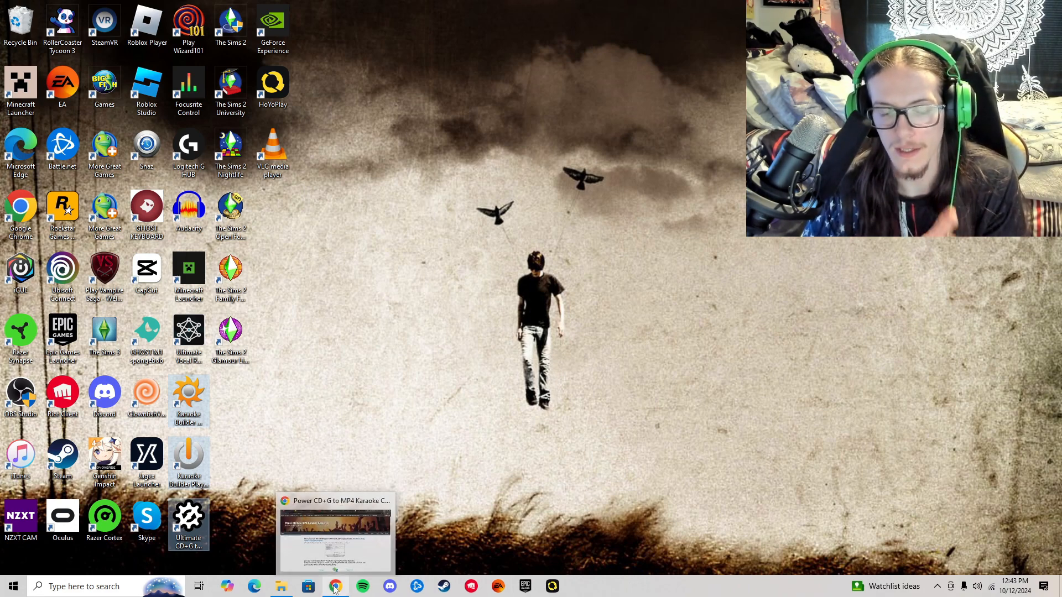
pyautogui.click(386, 531)
pyautogui.click(570, 12)
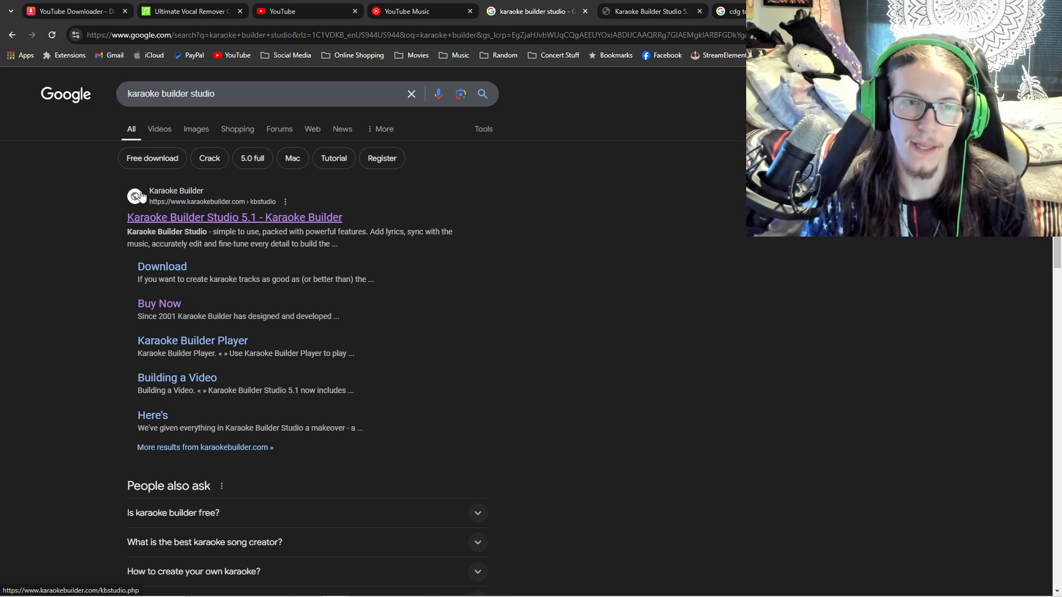
pyautogui.click(242, 216)
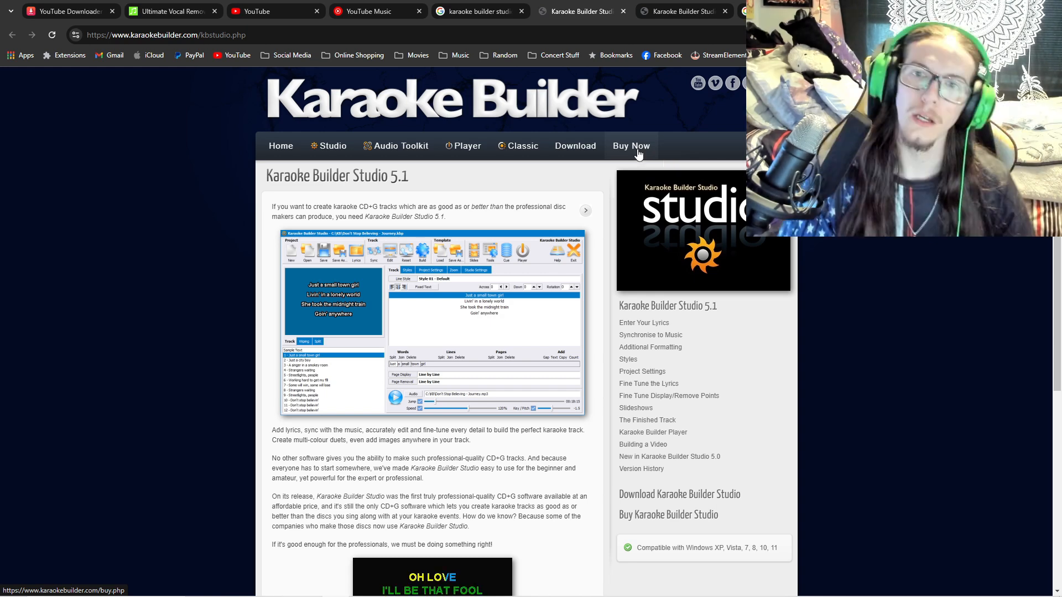
pyautogui.click(635, 148)
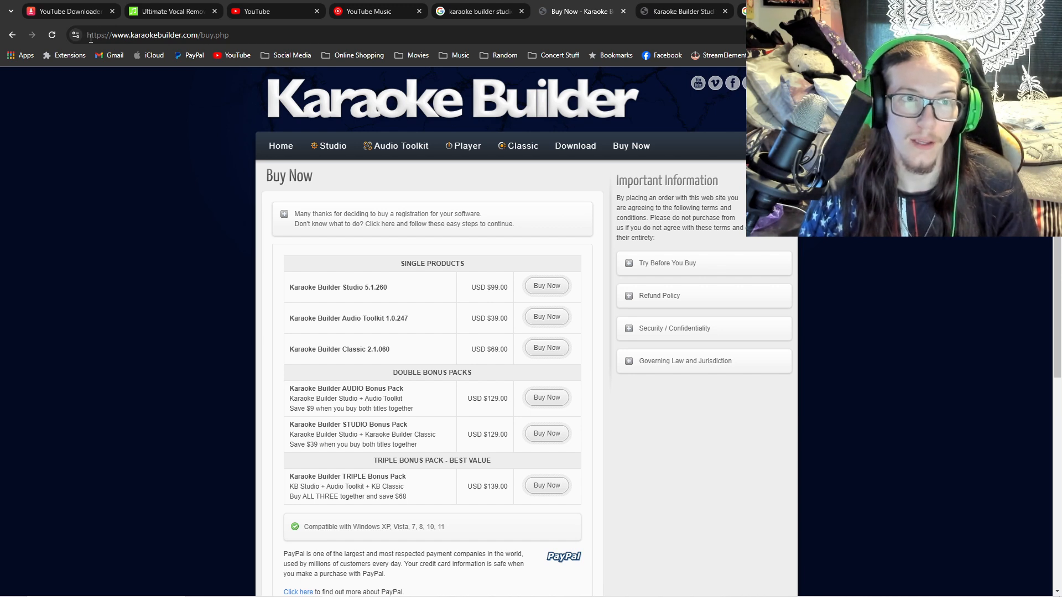
pyautogui.moveTo(88, 35); pyautogui.dragTo(251, 44)
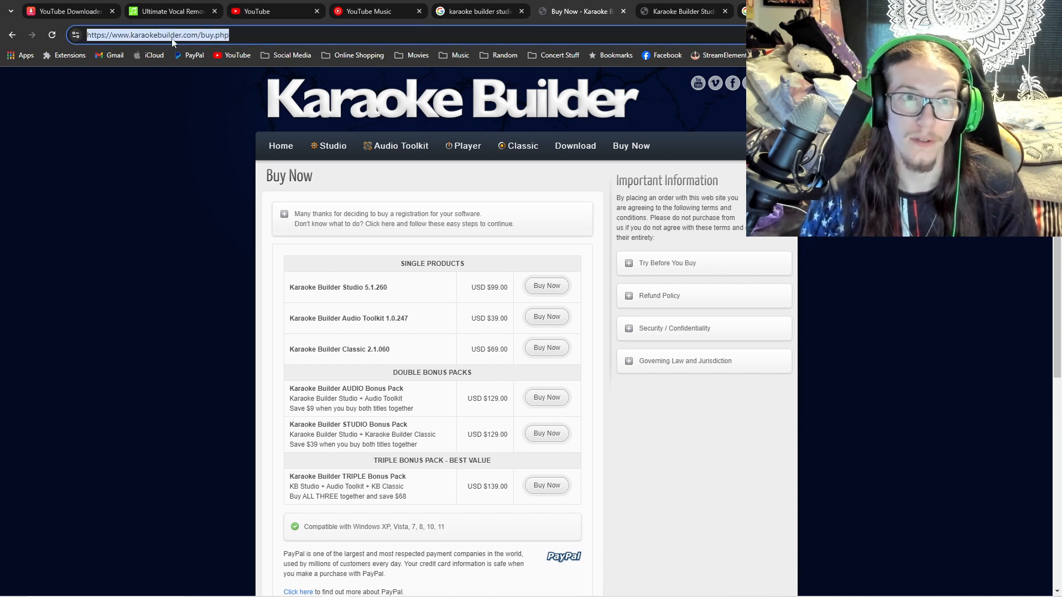
# Open the shop from the Power CD+G to MP4 Karaoke Converter page and check the Ultimate CD+G to Video Converter price
pyautogui.click(886, 11)
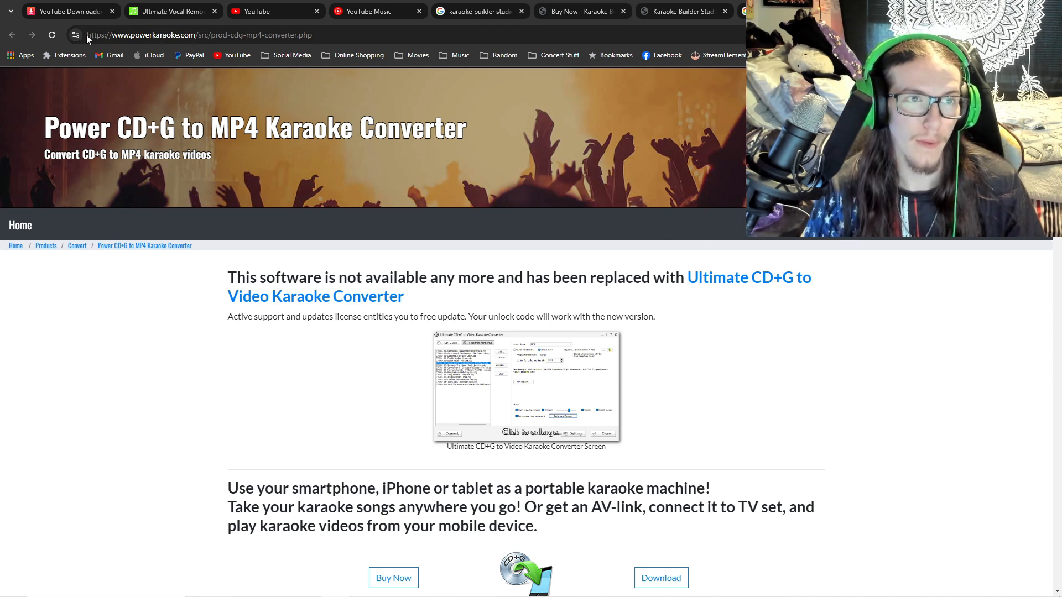
pyautogui.moveTo(89, 38); pyautogui.dragTo(348, 65)
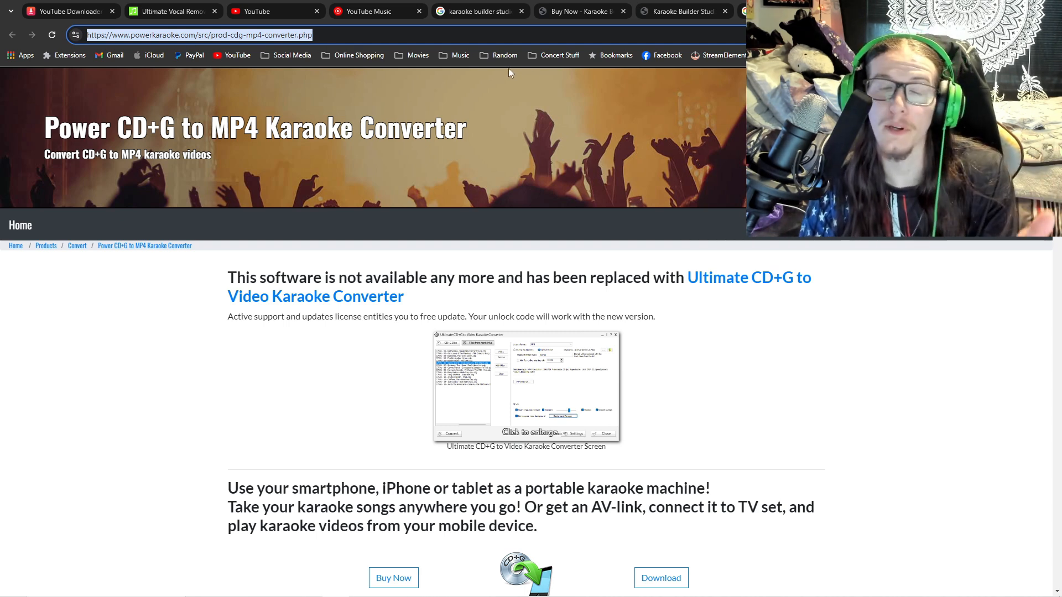
pyautogui.scroll(-2, 398, 277)
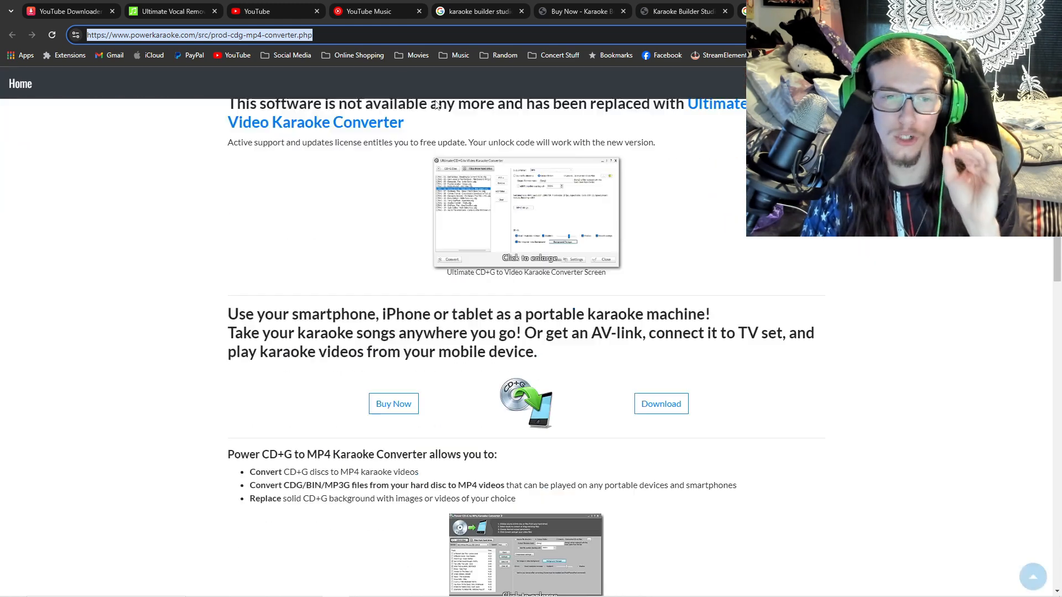
pyautogui.click(387, 470)
pyautogui.moveTo(335, 473); pyautogui.dragTo(487, 486)
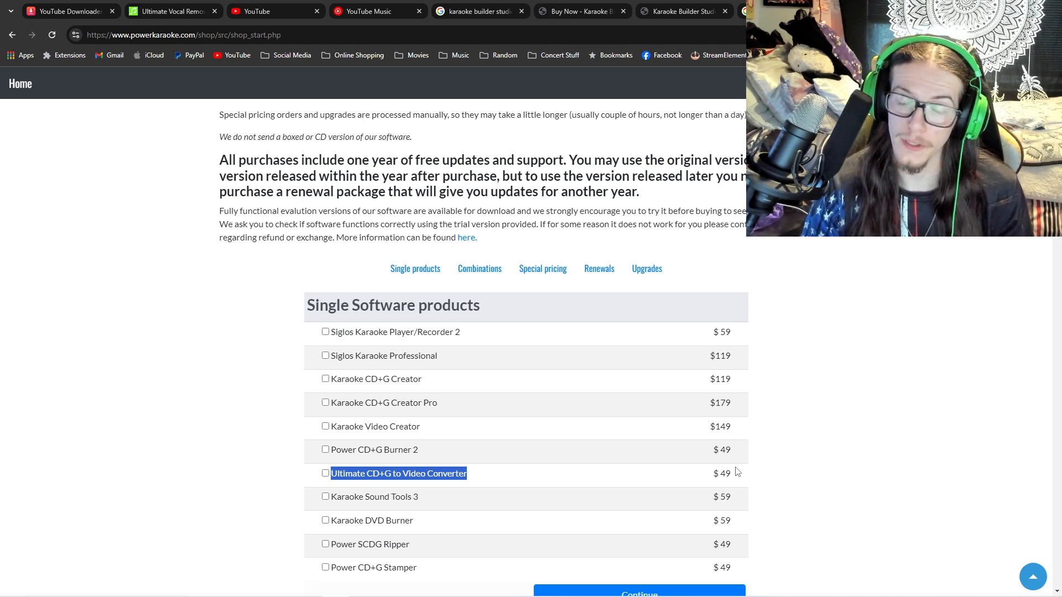
pyautogui.doubleClick(723, 474)
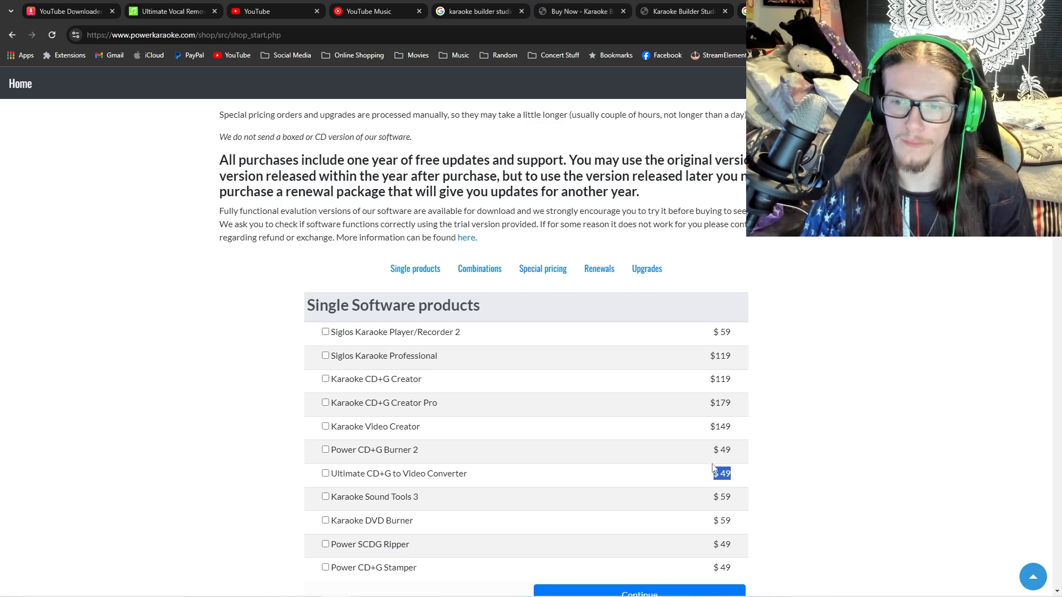
pyautogui.click(817, 469)
pyautogui.scroll(-3, 817, 469)
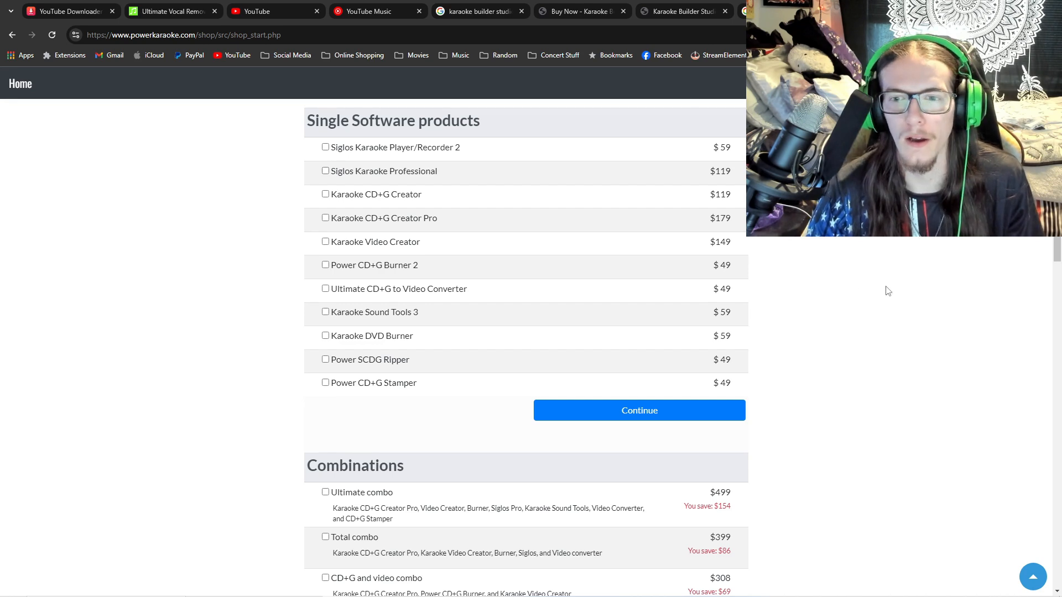
# View YouTube and the YouTube Music search as song sources, and minimize the browser
pyautogui.click(283, 12)
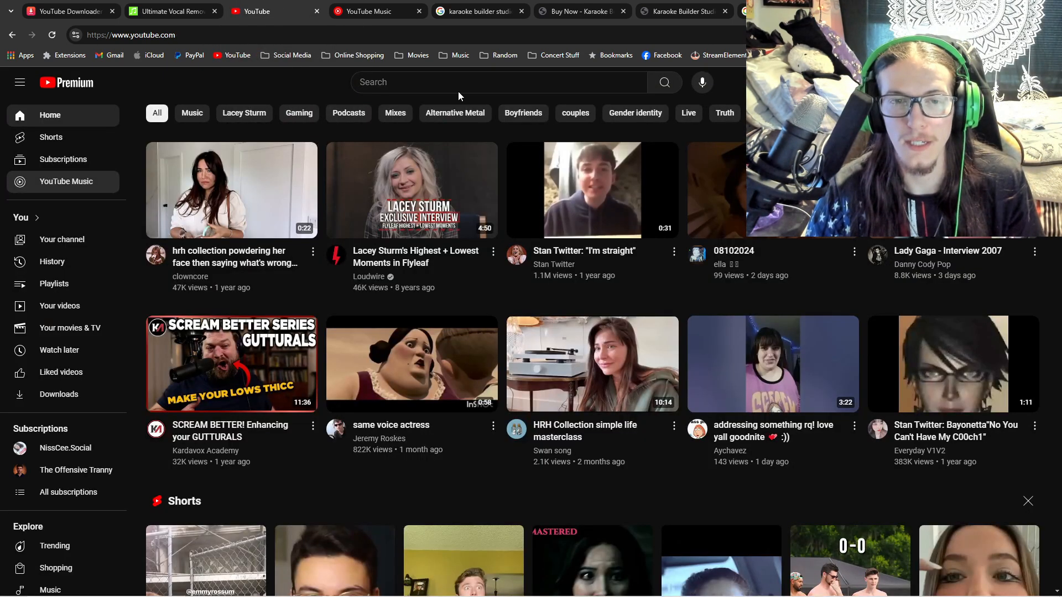
pyautogui.click(390, 10)
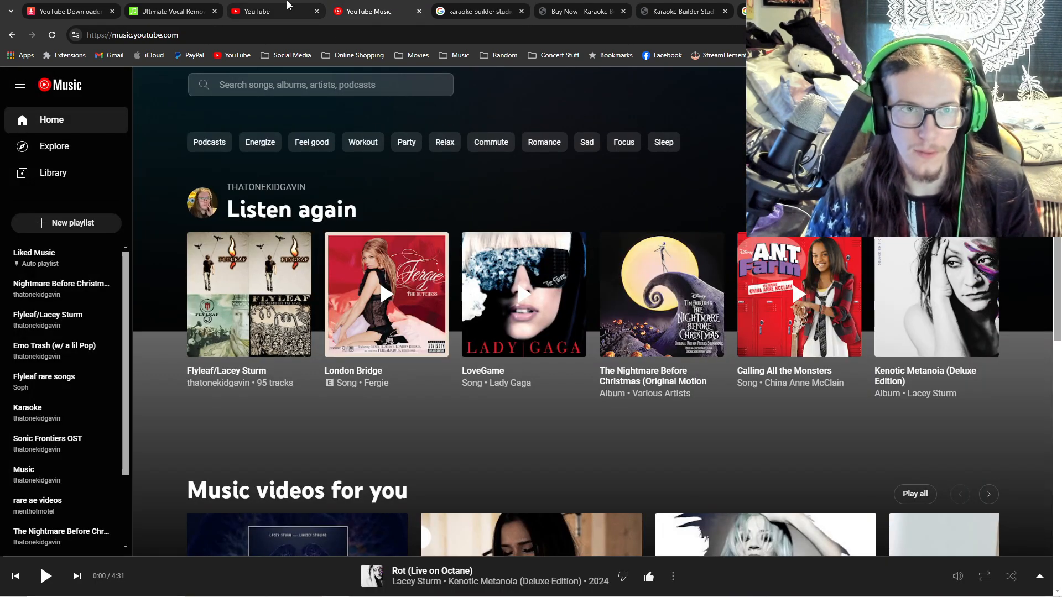
pyautogui.click(387, 88)
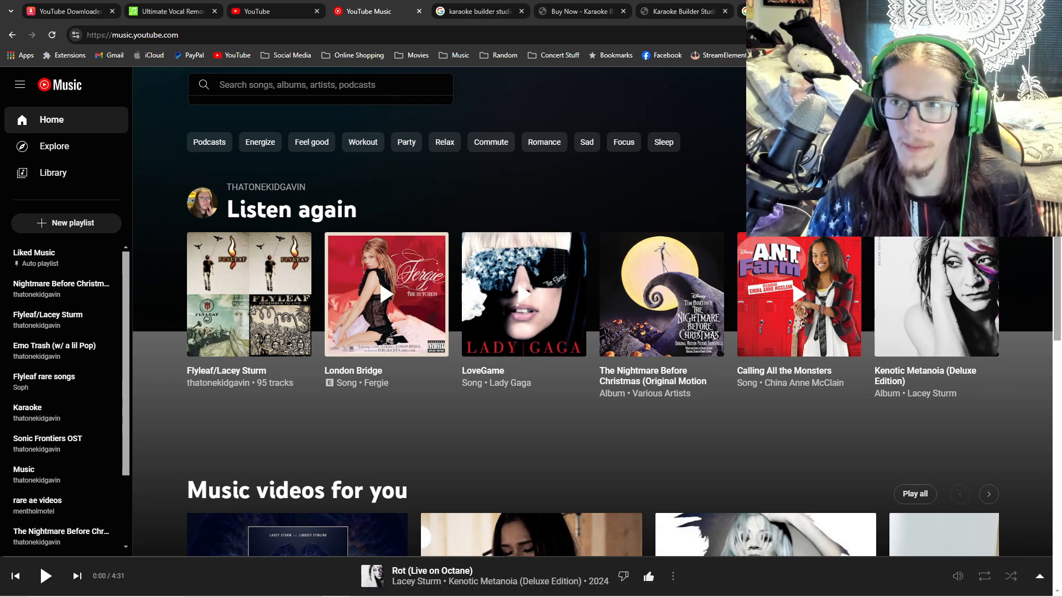
pyautogui.click(997, 9)
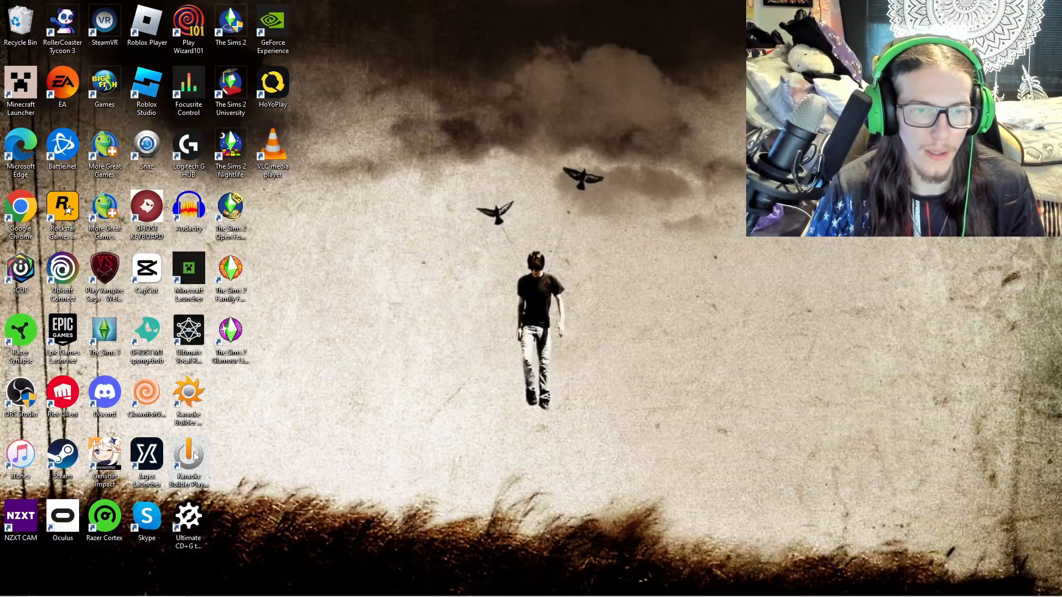
# Launch Karaoke Builder Studio 5.1 from the desktop and start a new project
pyautogui.click(200, 406)
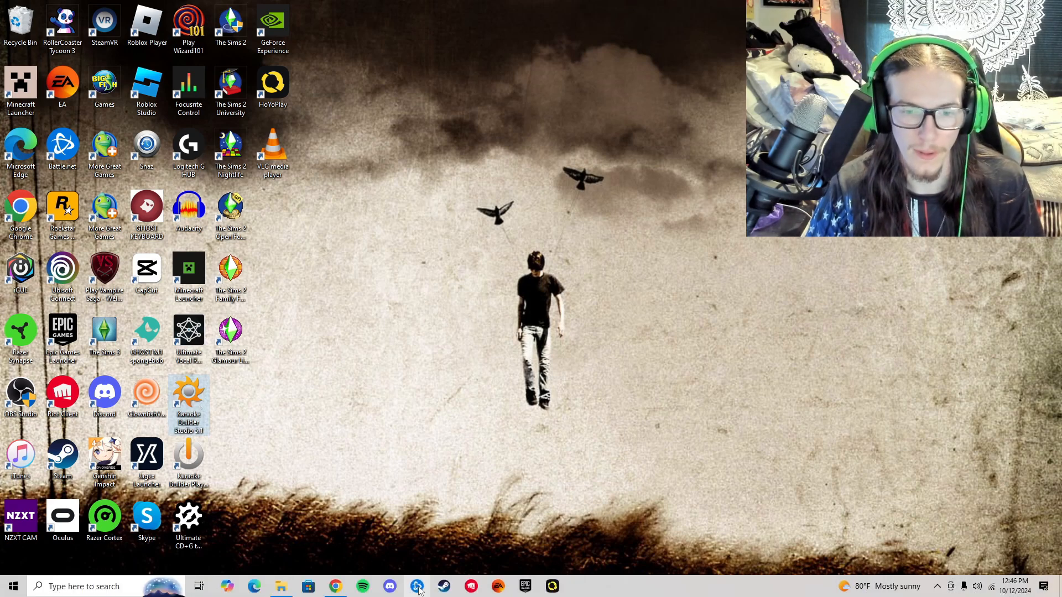
pyautogui.moveTo(348, 587)
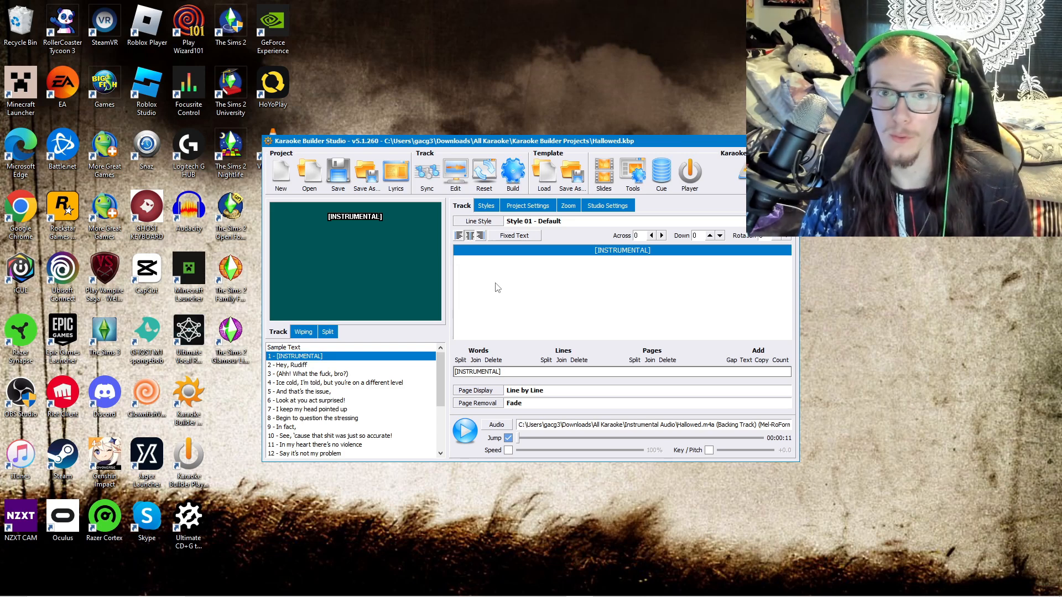
pyautogui.click(280, 176)
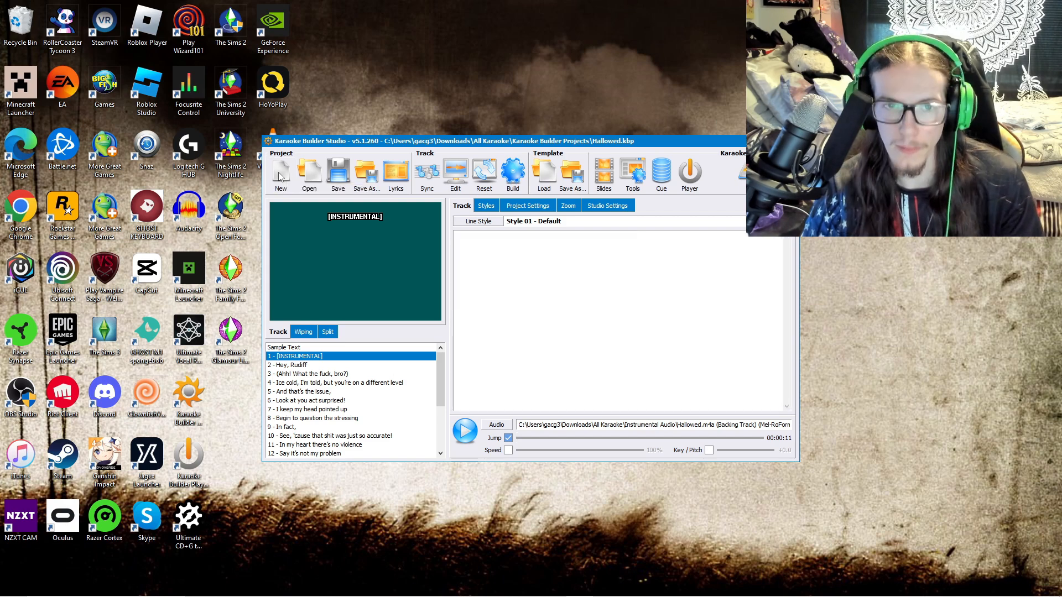
# Examine the colors and fonts of the Default, Male and Female text styles, ending on the Female style
pyautogui.click(492, 206)
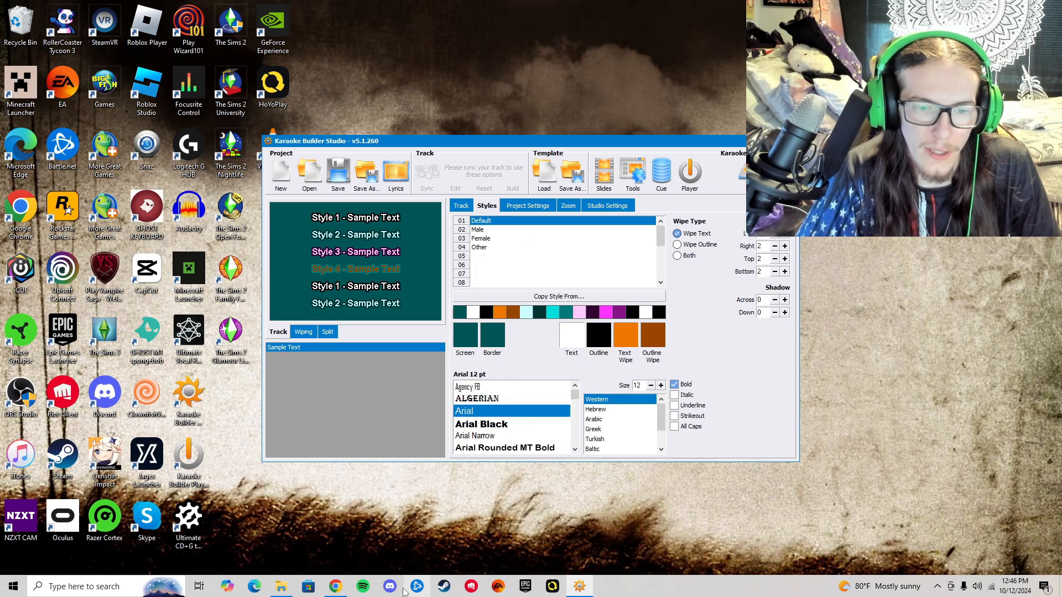
pyautogui.click(506, 231)
pyautogui.click(503, 239)
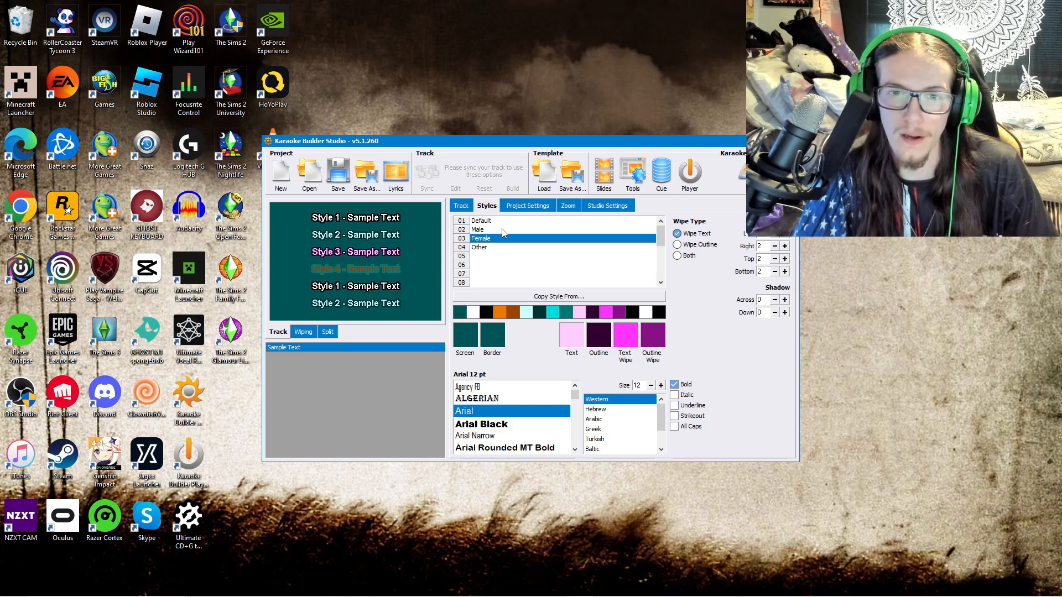
pyautogui.click(514, 230)
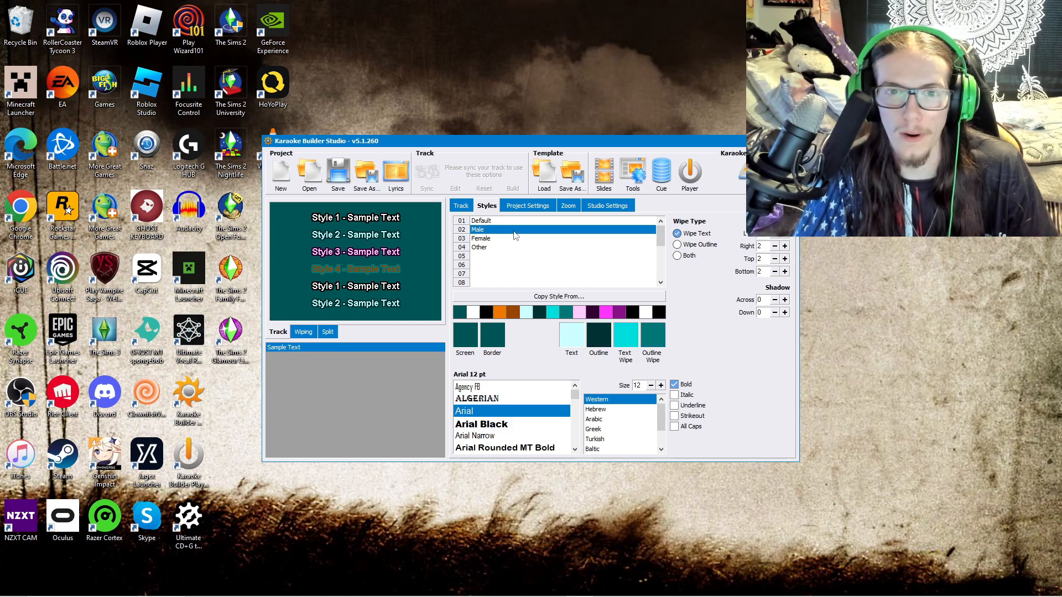
pyautogui.click(514, 238)
pyautogui.click(506, 222)
pyautogui.click(504, 231)
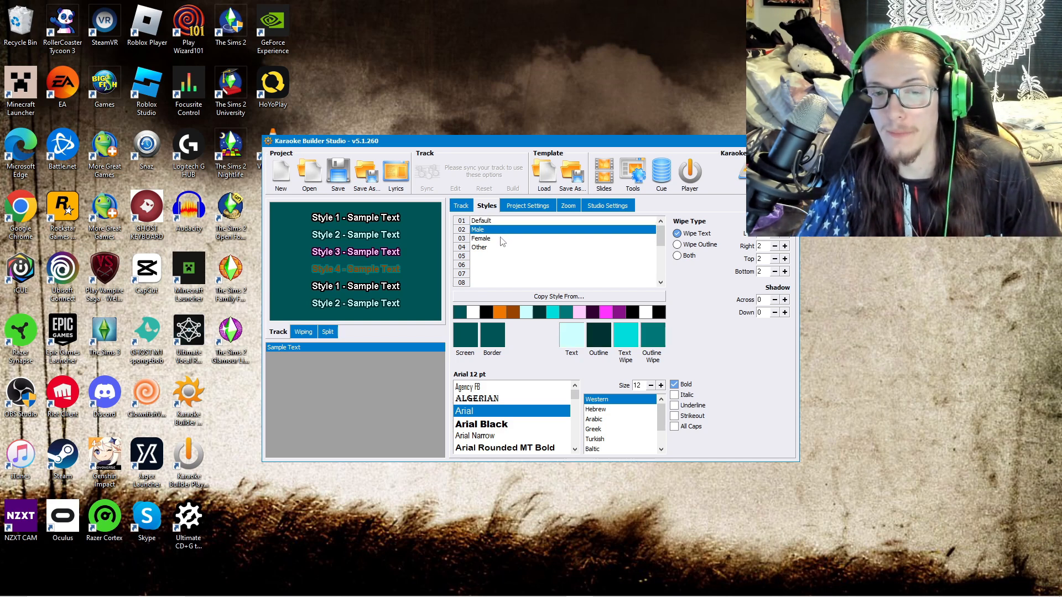
pyautogui.click(501, 240)
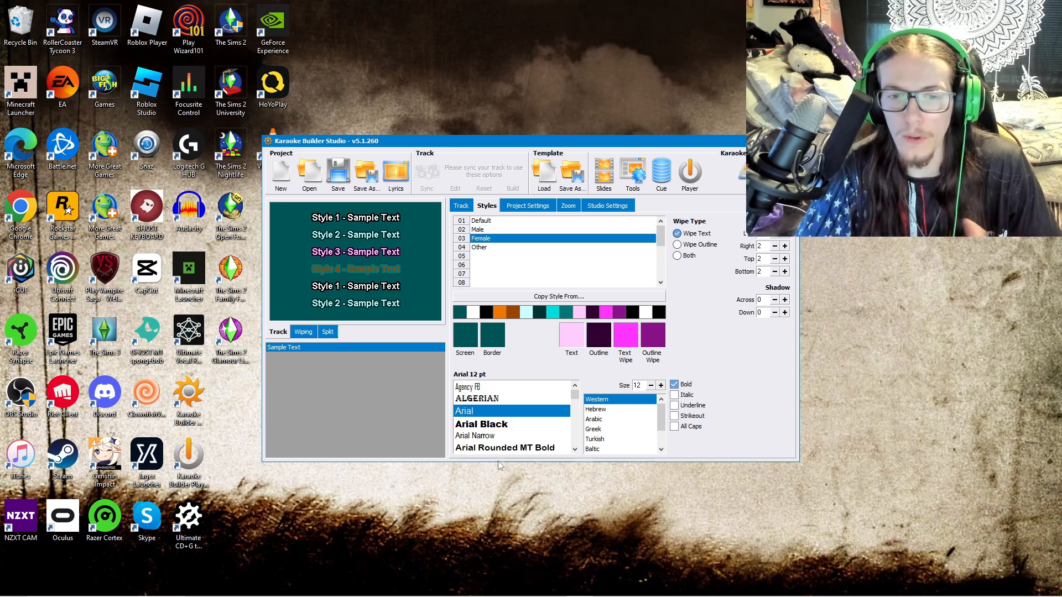
# Browse the fonts for the Female style, try the Greek and Baltic scripts, and restore Western
pyautogui.scroll(-3, 514, 432)
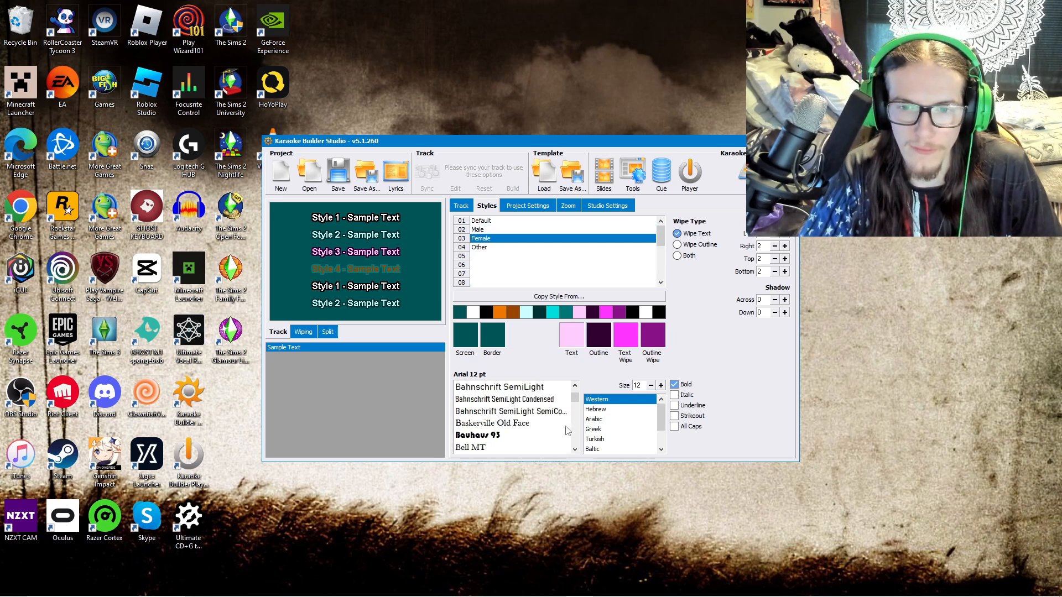
pyautogui.click(602, 430)
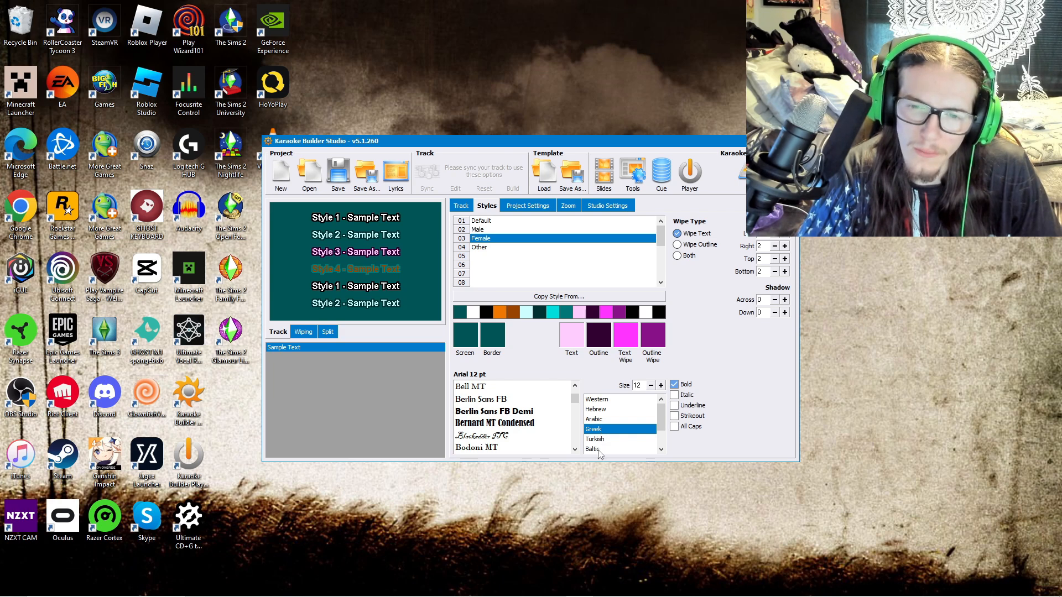
pyautogui.click(601, 450)
pyautogui.click(597, 399)
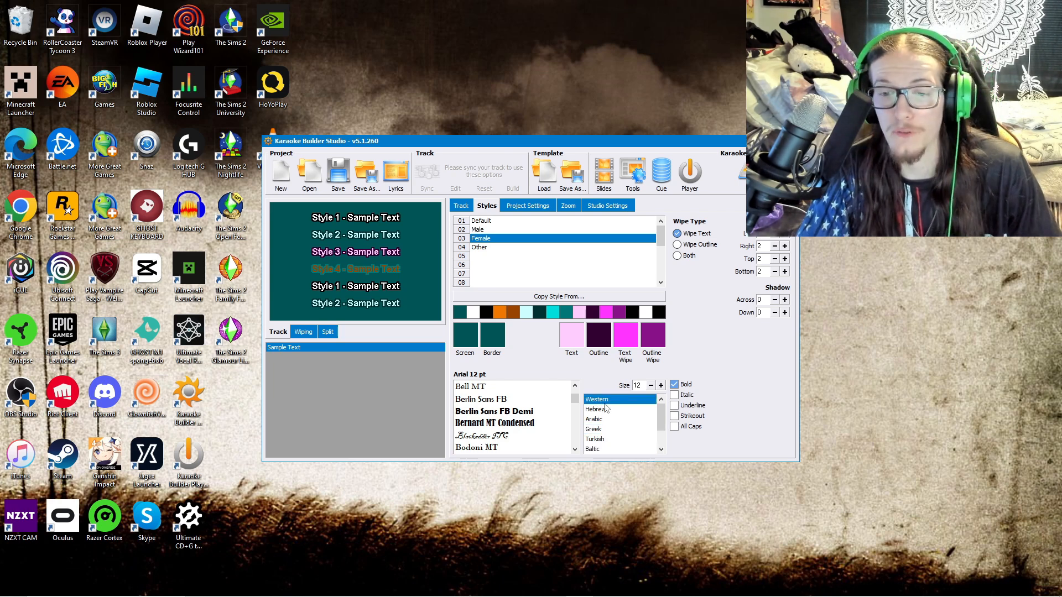
# Try italics and font sizes from 10 to 13 pt on the Female style, restoring 12 pt without italics
pyautogui.click(675, 396)
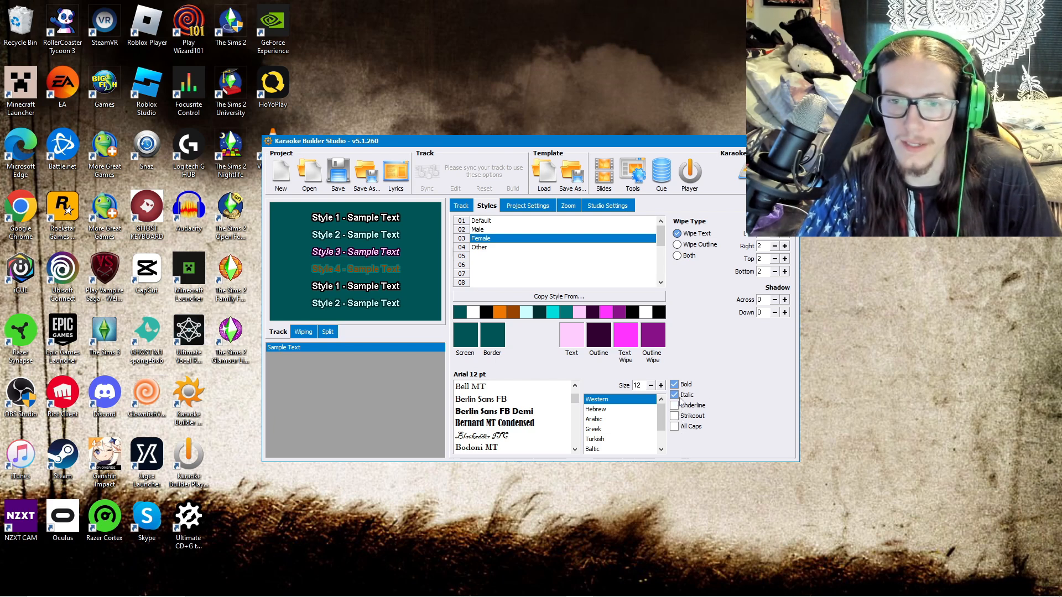
pyautogui.click(651, 386)
pyautogui.click(650, 386)
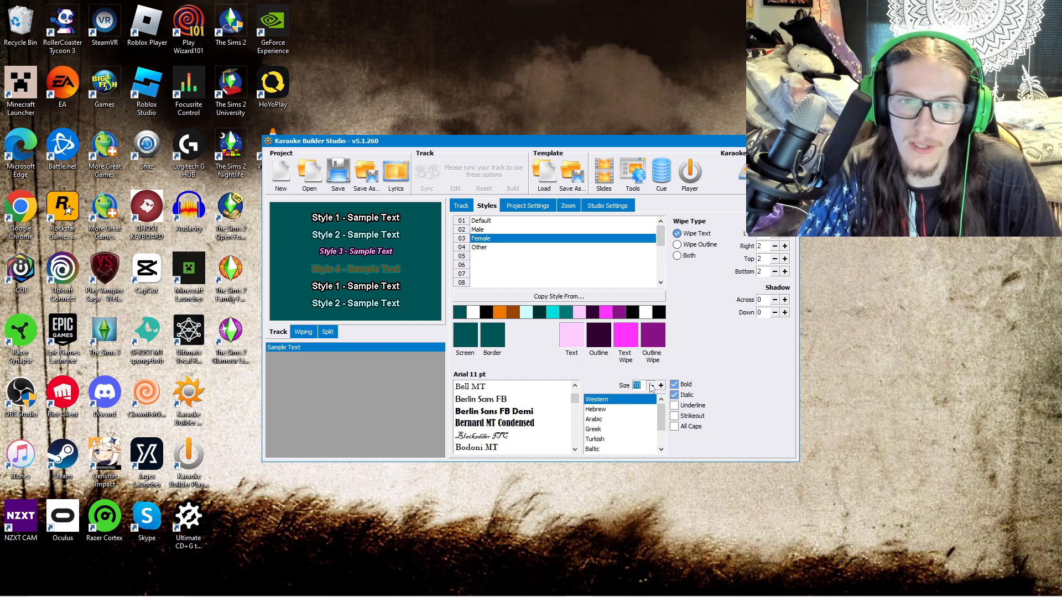
pyautogui.click(660, 386)
pyautogui.click(660, 386)
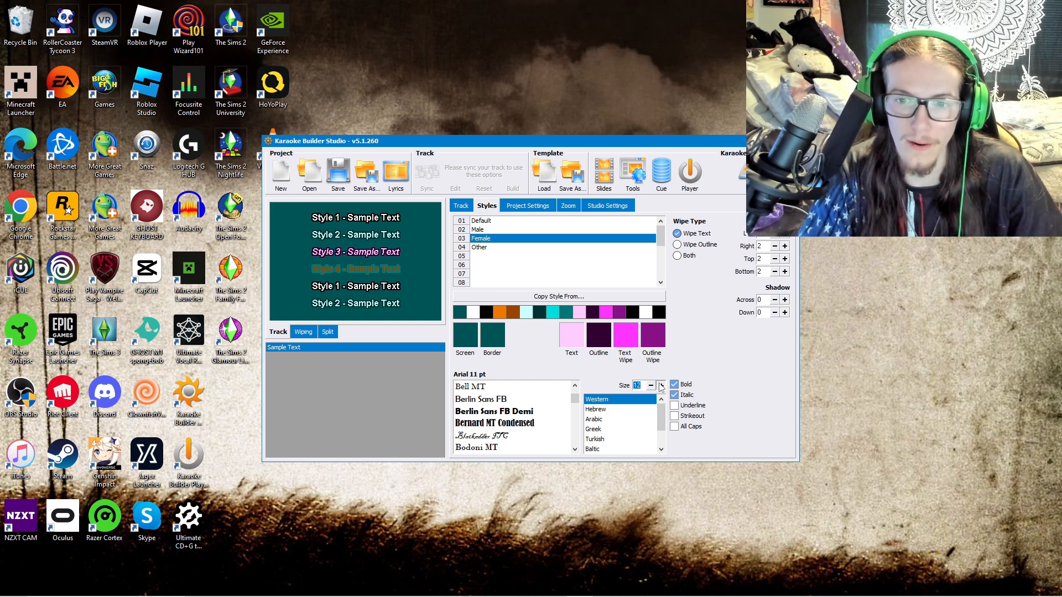
pyautogui.click(660, 386)
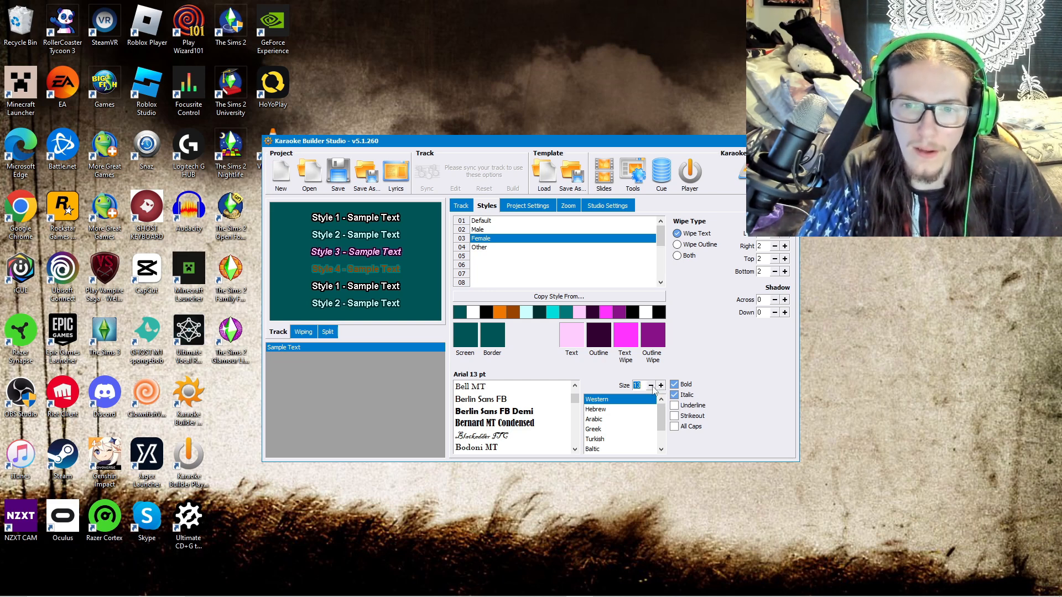
pyautogui.click(651, 387)
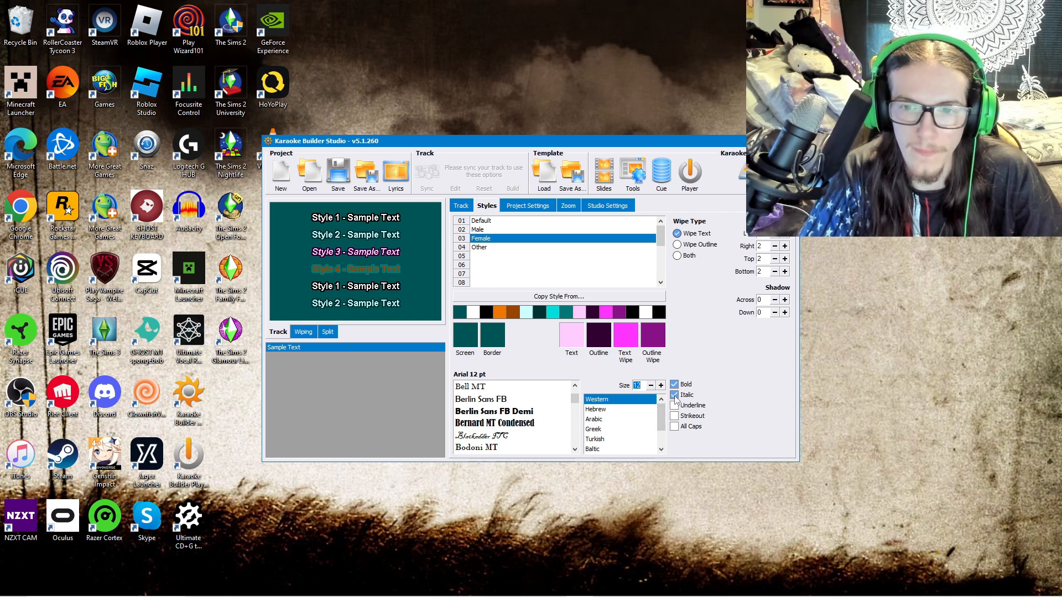
pyautogui.click(675, 395)
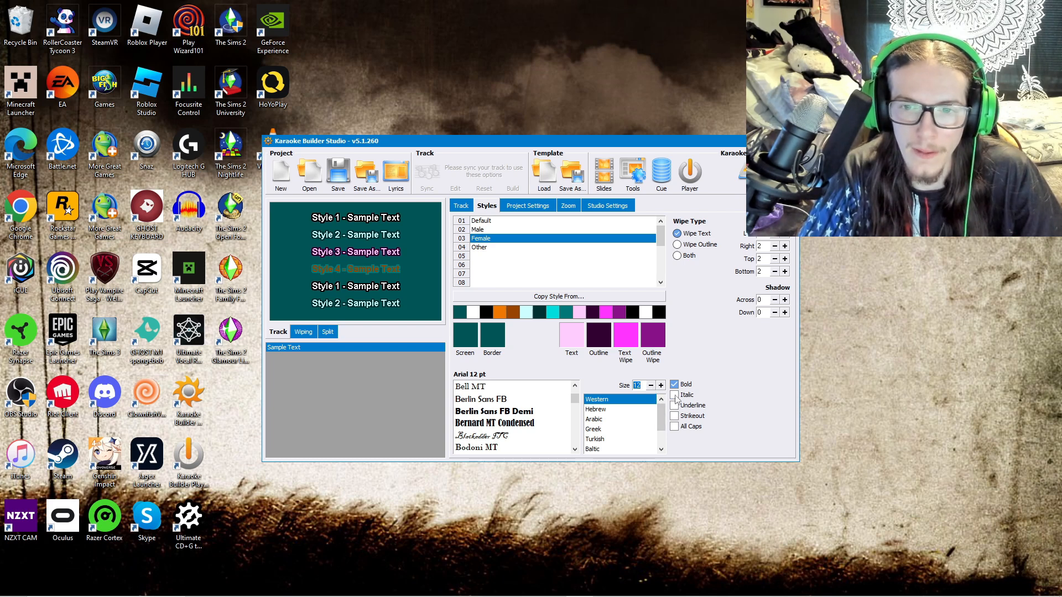
# Set the line spacing to 8 in the project's margin settings
pyautogui.click(543, 208)
pyautogui.click(582, 329)
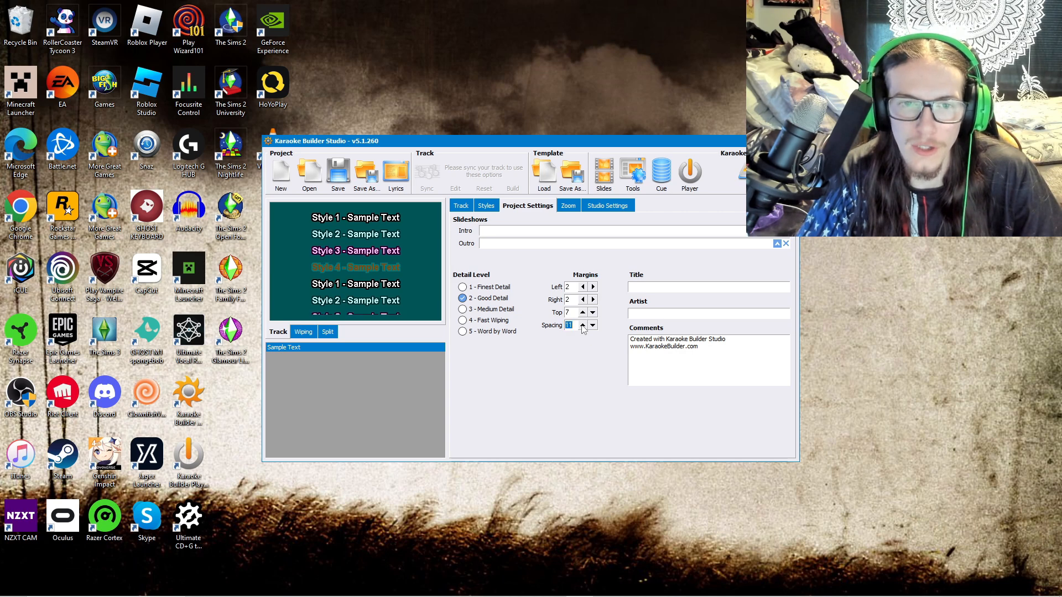
pyautogui.click(582, 328)
pyautogui.click(582, 329)
pyautogui.click(583, 328)
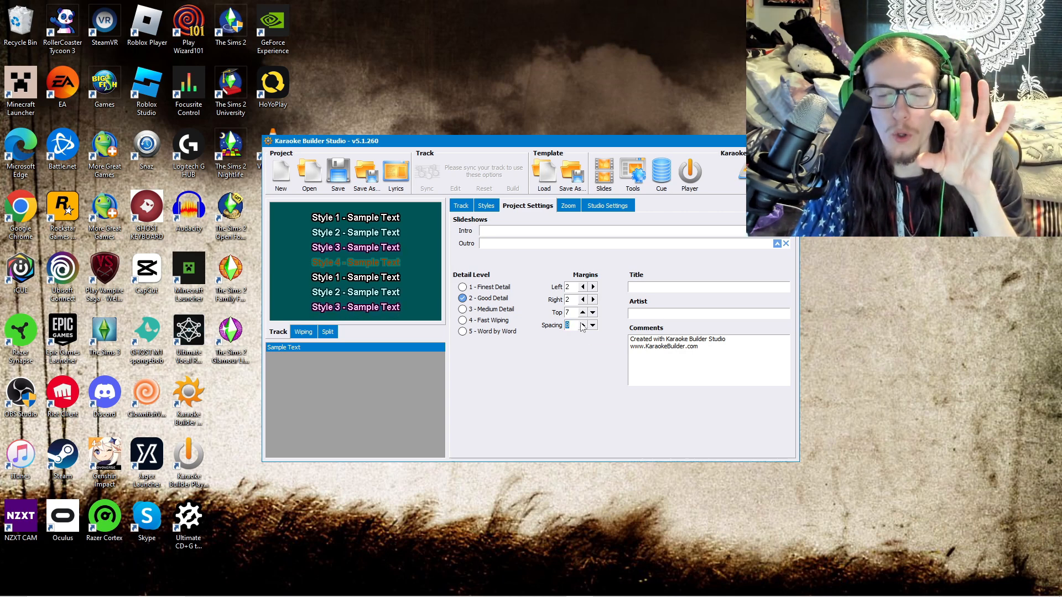
# Try a line spacing of 7 in the project margins, and set it to 10
pyautogui.click(582, 328)
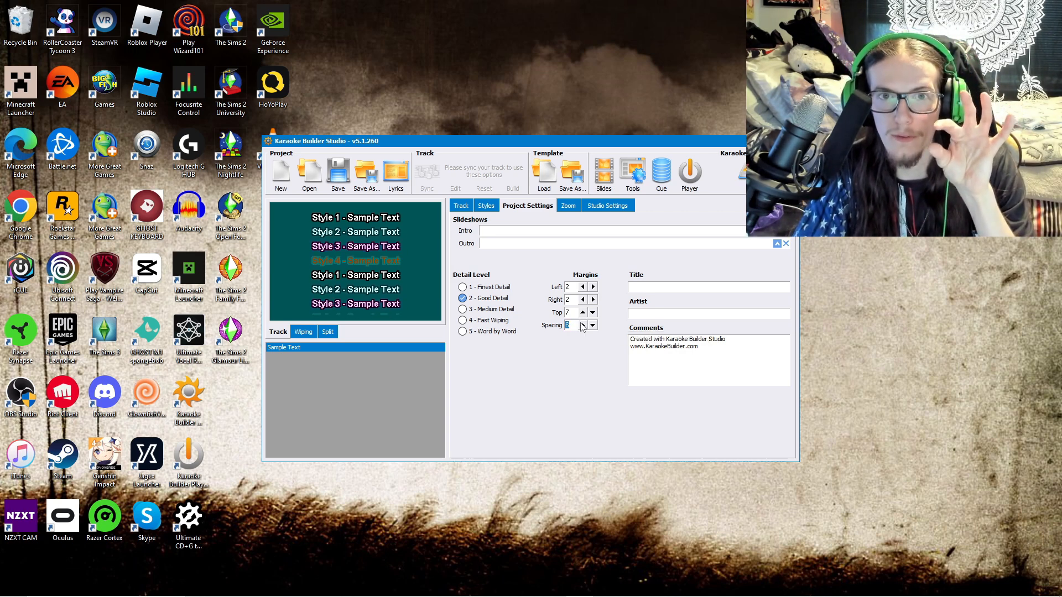
pyautogui.click(583, 326)
pyautogui.click(593, 326)
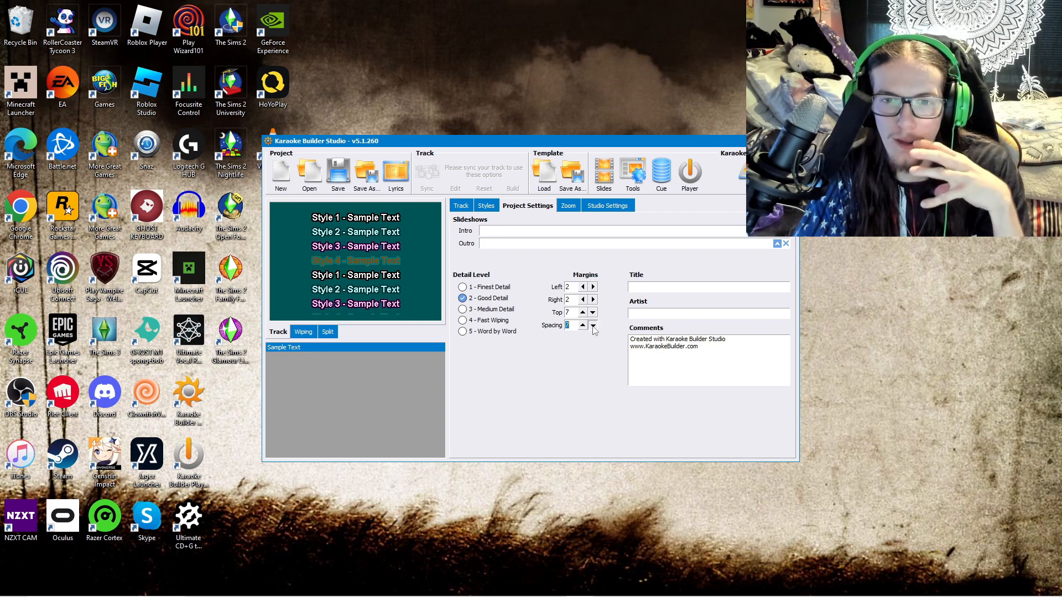
pyautogui.click(593, 327)
pyautogui.click(592, 326)
pyautogui.click(592, 327)
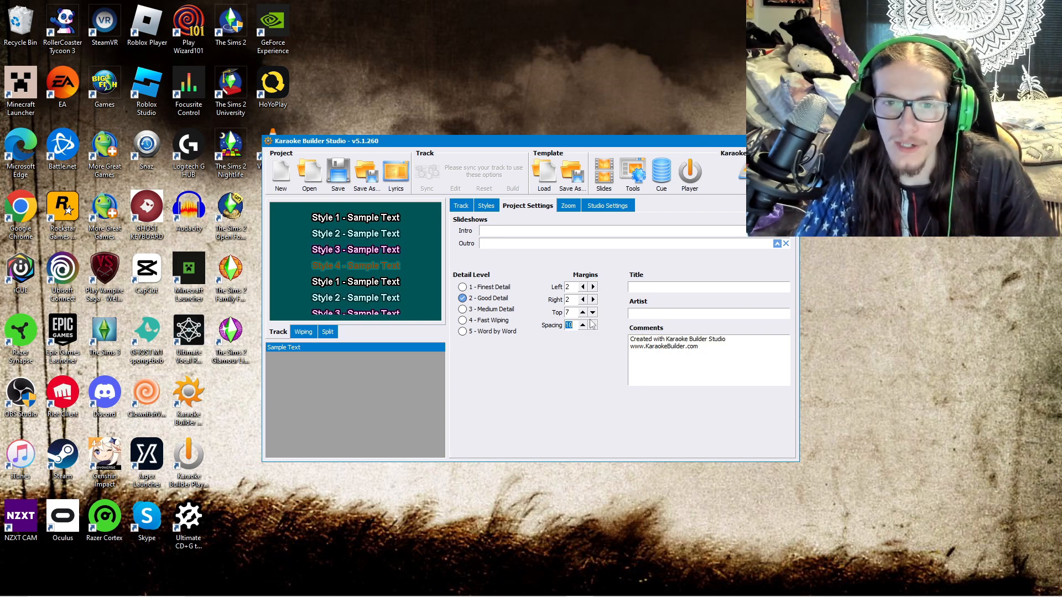
# Try dark teal and medium teal palette colours as the screen and border colour in the text styles
pyautogui.click(496, 205)
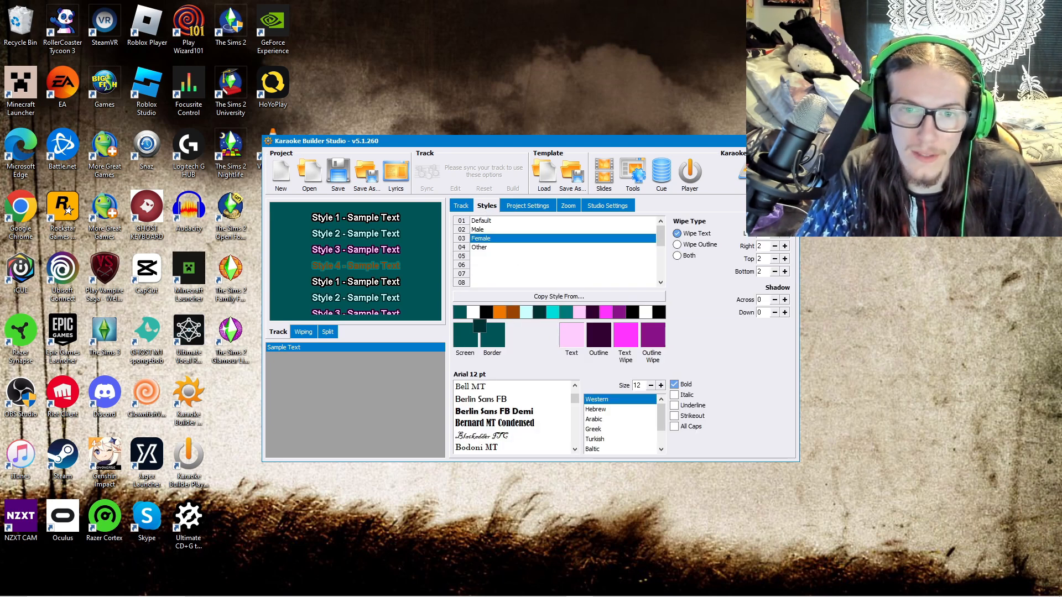
pyautogui.moveTo(479, 327); pyautogui.dragTo(487, 332)
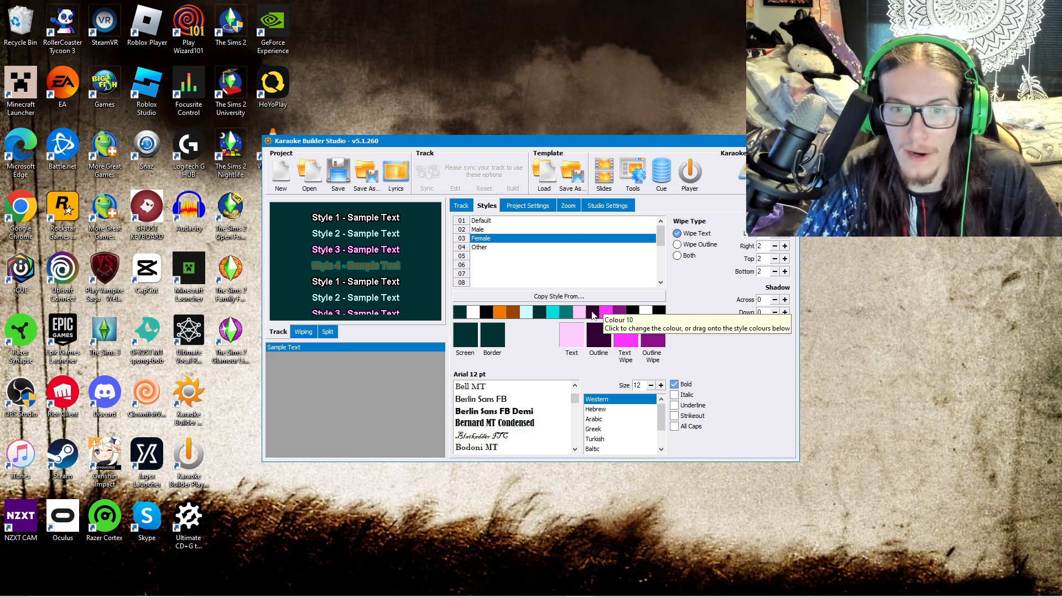
pyautogui.moveTo(592, 315); pyautogui.dragTo(474, 335)
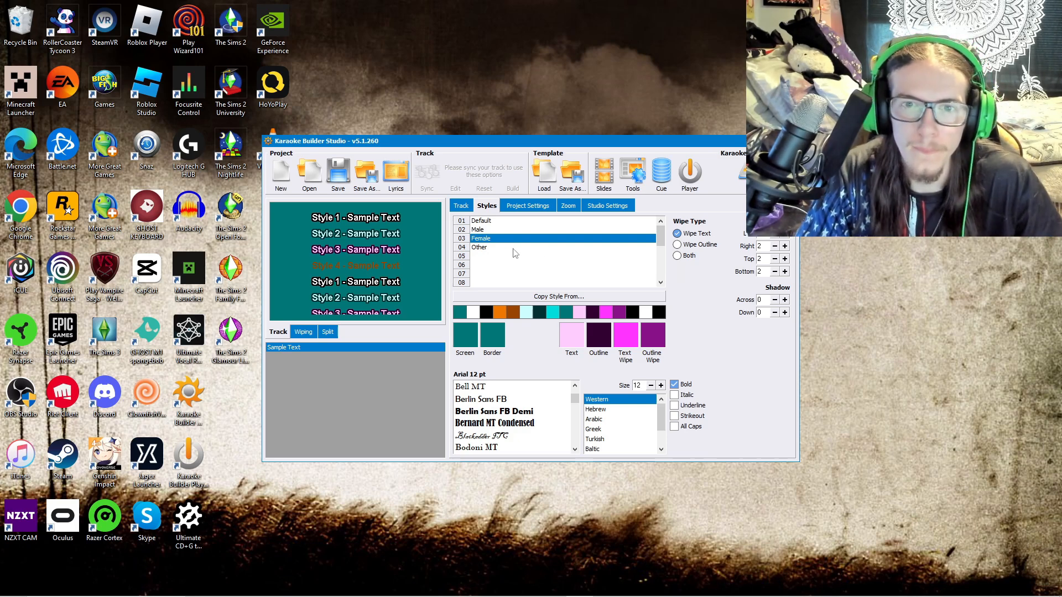
# Review the audio, default template, word-split and track offset options in Studio Settings, and return to the track editor
pyautogui.click(602, 206)
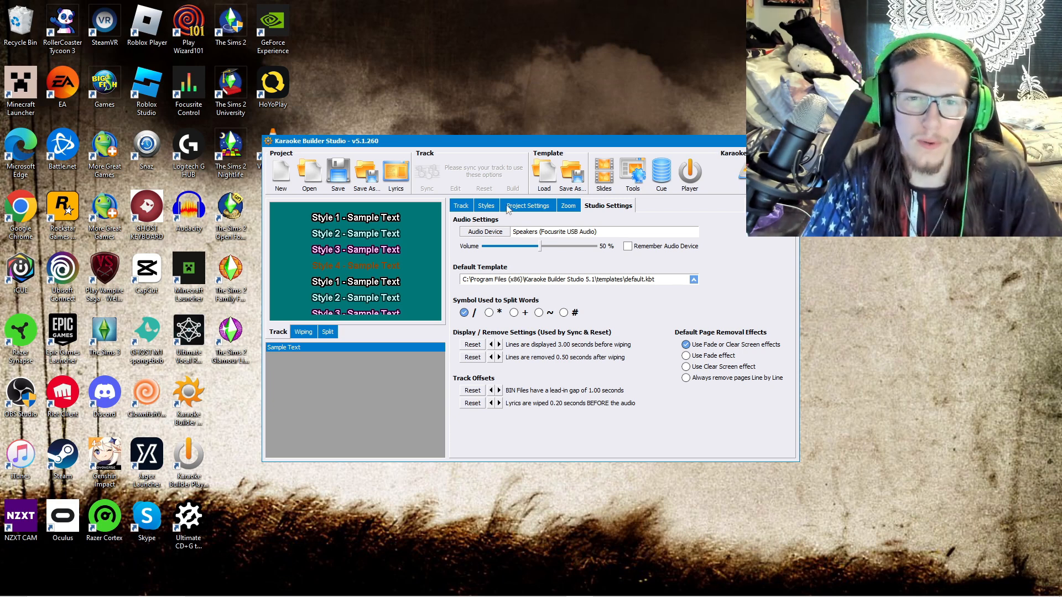
pyautogui.click(462, 206)
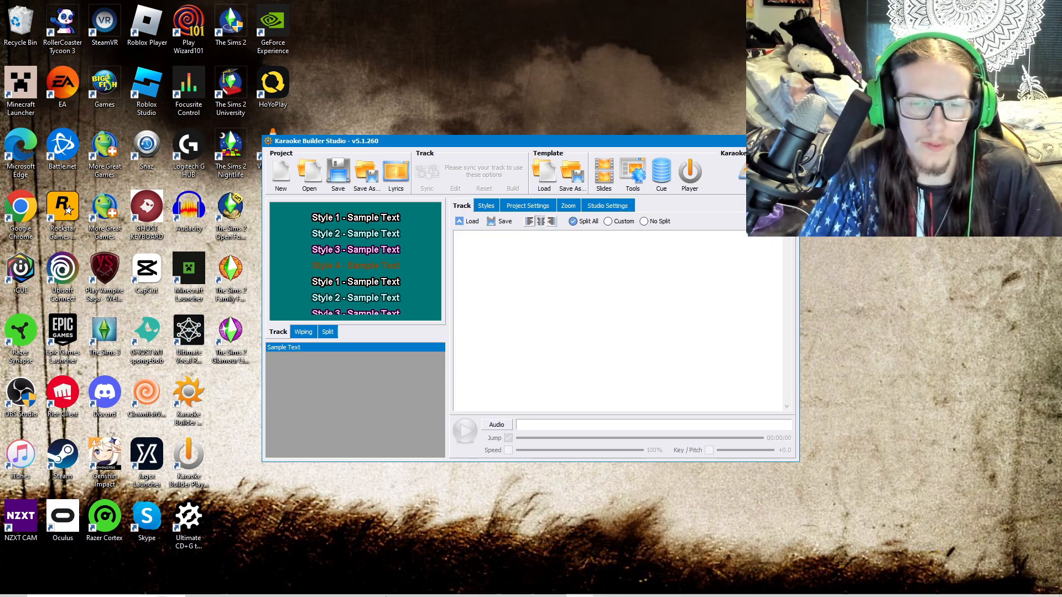
# Switch to Chrome, search Google for "the soldier lacey sturm" in a new tab, and open the full lyrics
pyautogui.click(341, 591)
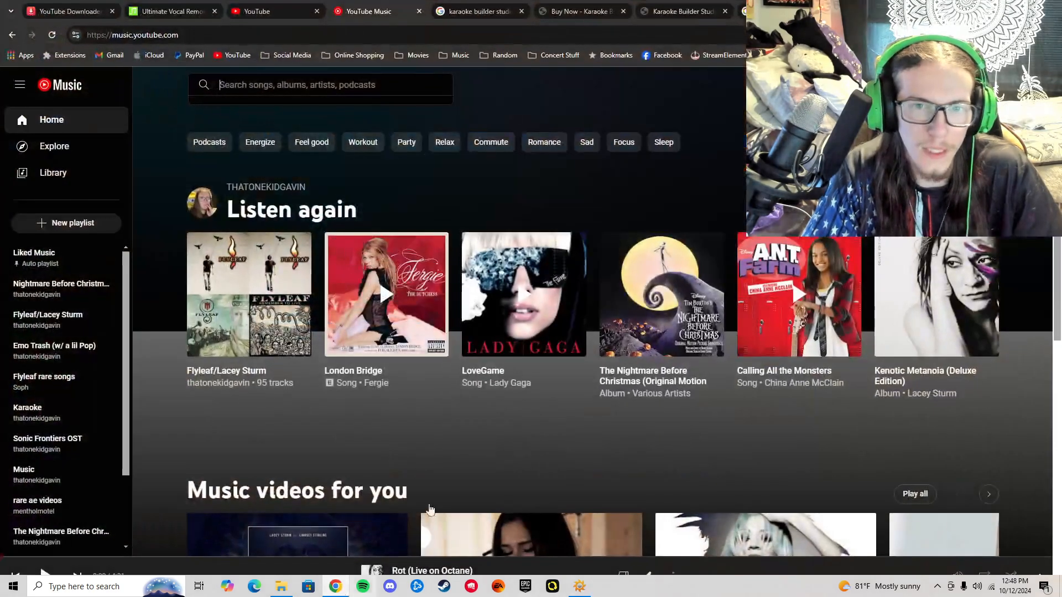
pyautogui.hotkey('ctrl', 't')
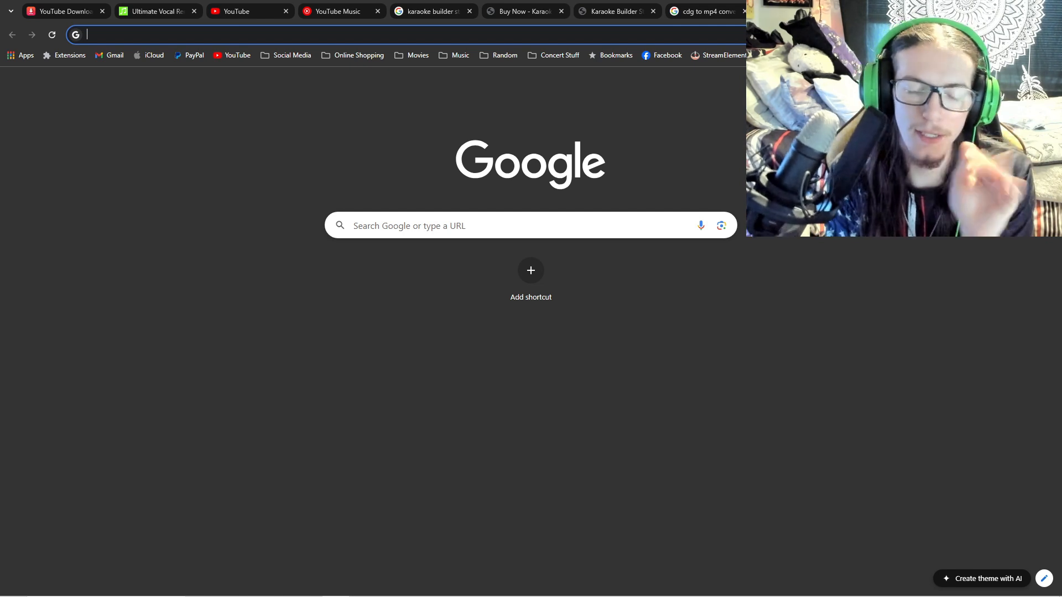
pyautogui.write('the')
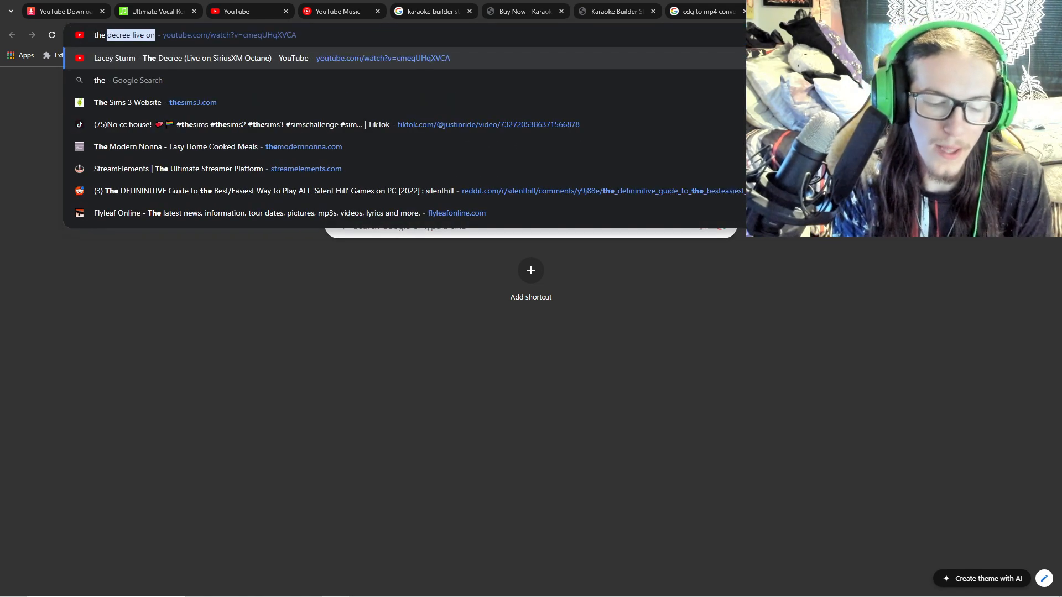
pyautogui.write(' soldier')
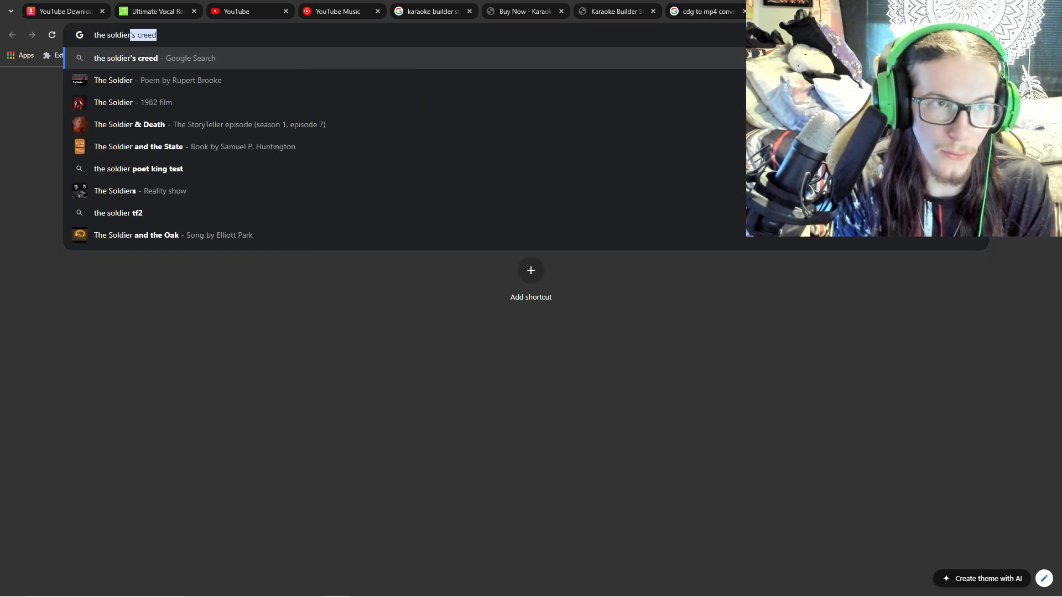
pyautogui.write(' lacey sturm')
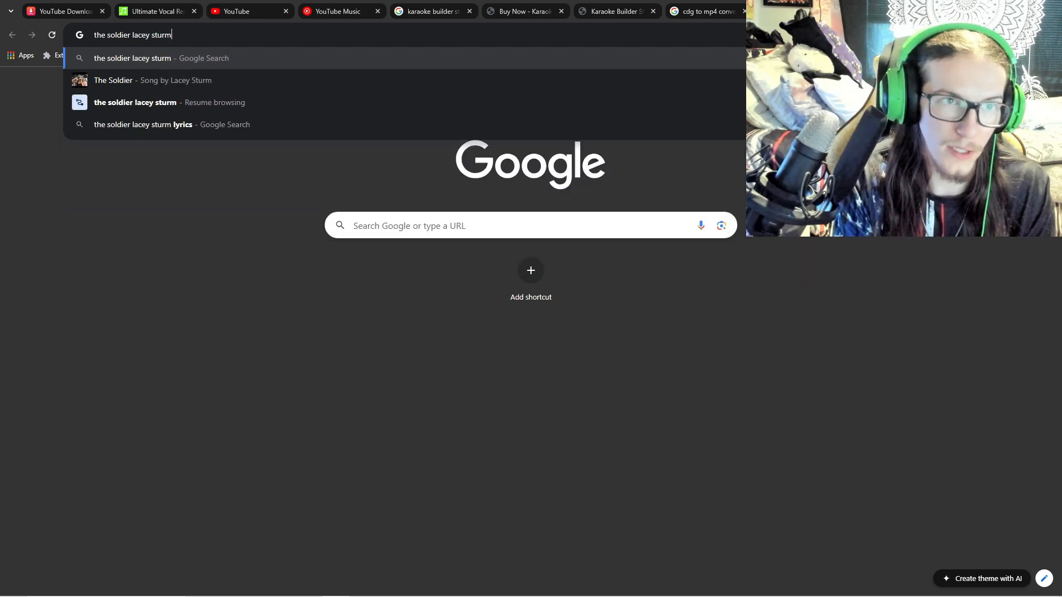
pyautogui.press('Return')
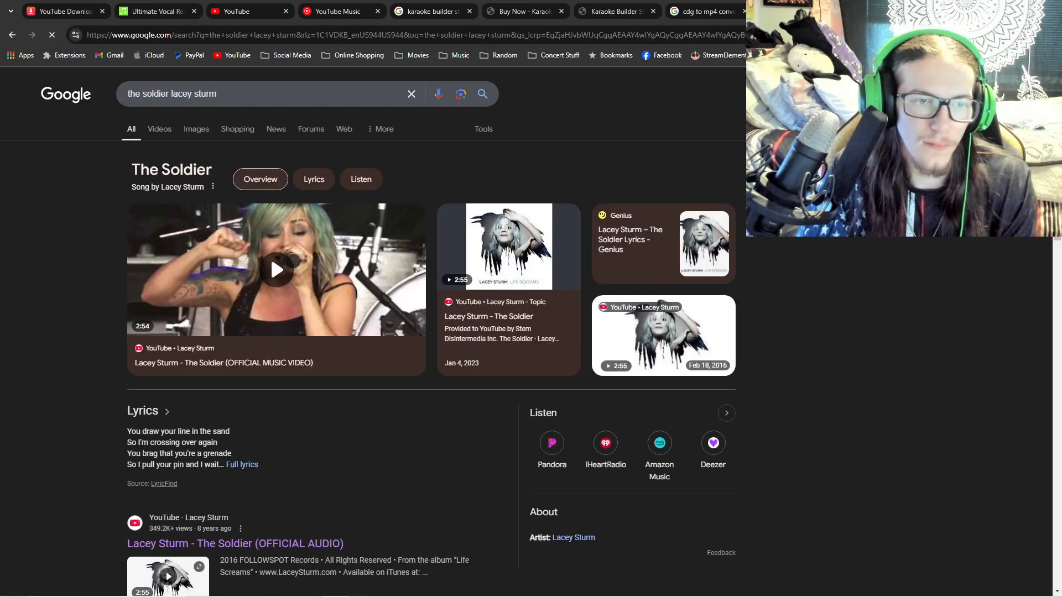
pyautogui.click(244, 465)
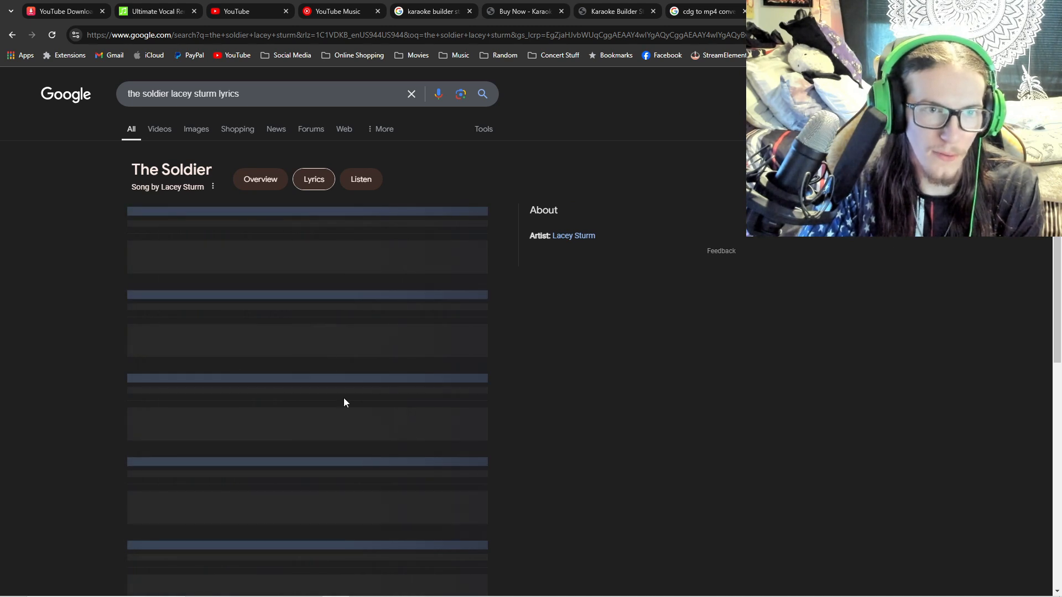
# Copy the complete lyrics from the Google result and paste them into the track editor in Karaoke Builder Studio
pyautogui.moveTo(115, 237); pyautogui.dragTo(294, 519)
pyautogui.rightClick(195, 470)
pyautogui.click(233, 484)
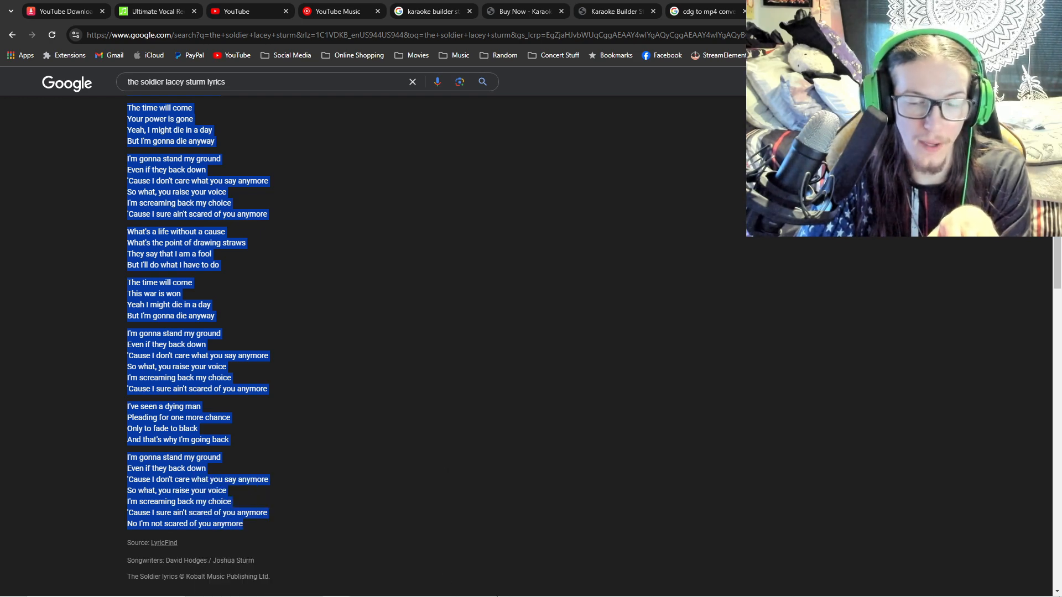
pyautogui.click(564, 586)
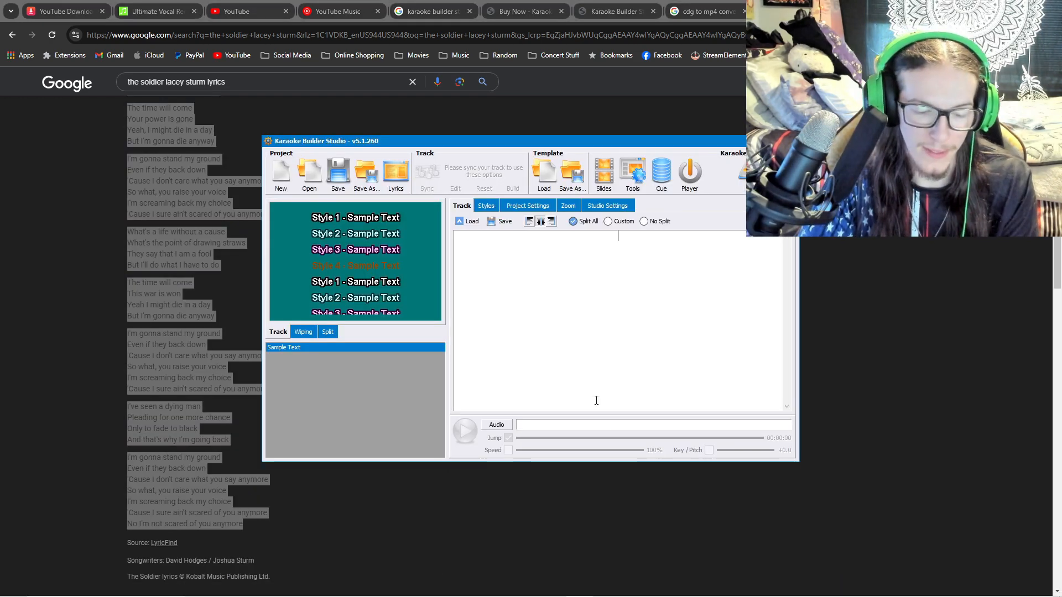
pyautogui.hotkey('ctrl', 'v')
pyautogui.scroll(7, 596, 399)
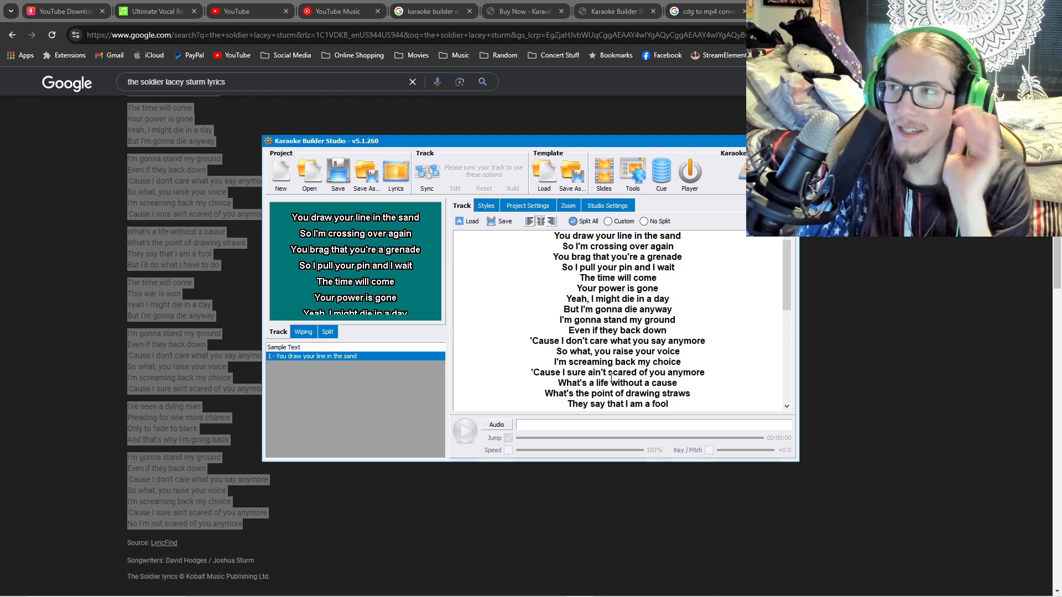
# Return to the Google results in Chrome and open the Genius lyrics page for The Soldier
pyautogui.click(789, 141)
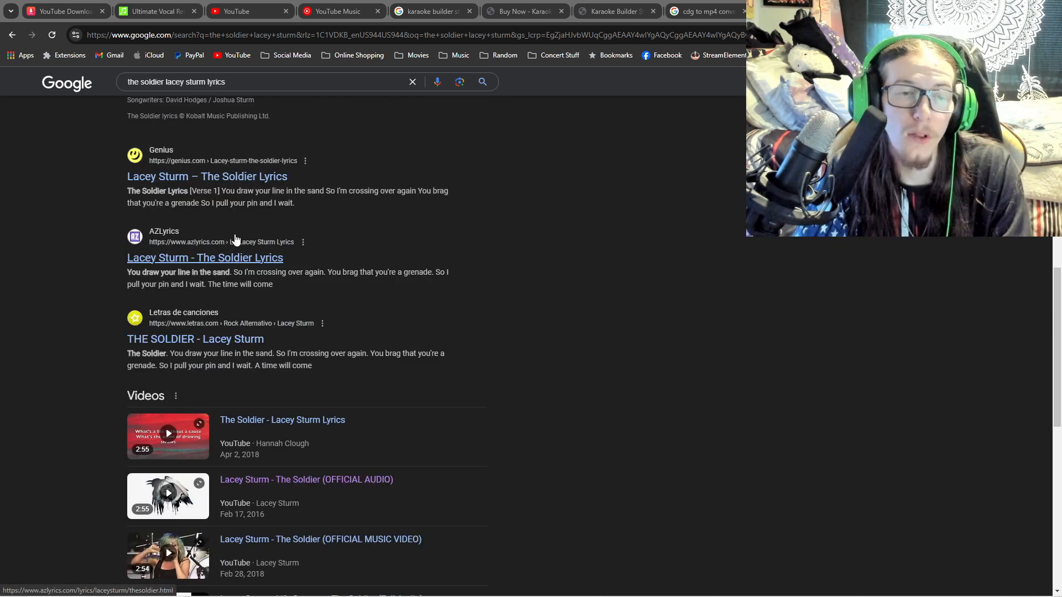
pyautogui.scroll(-2, 386, 273)
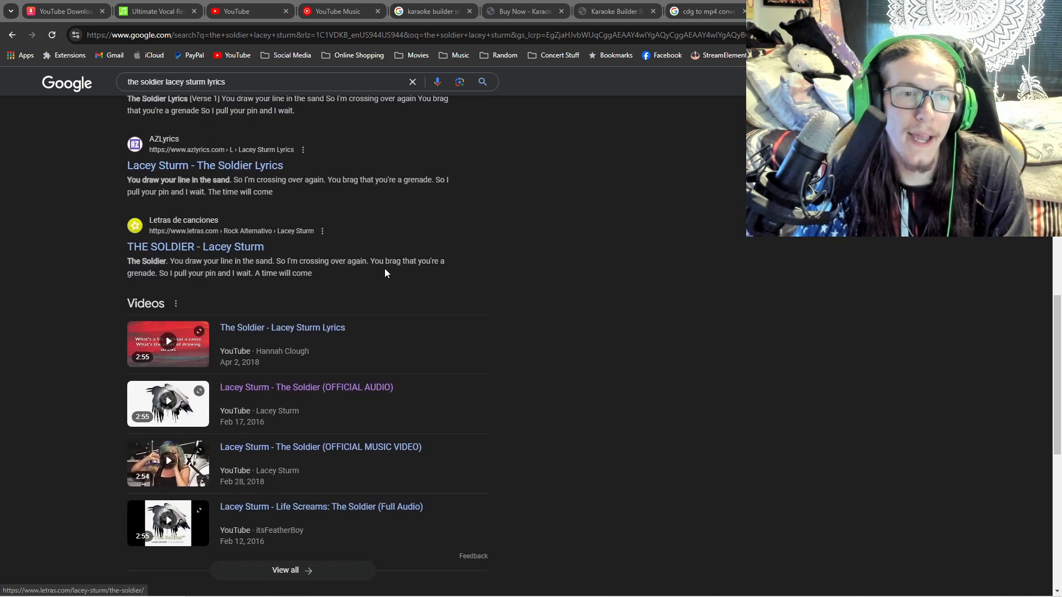
pyautogui.scroll(5, 255, 241)
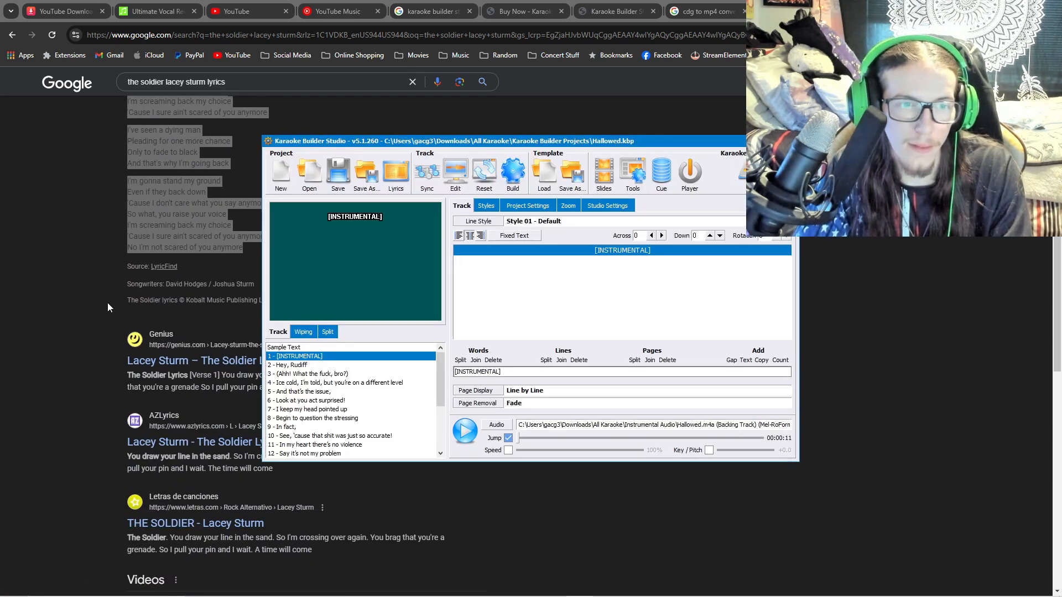
pyautogui.click(108, 308)
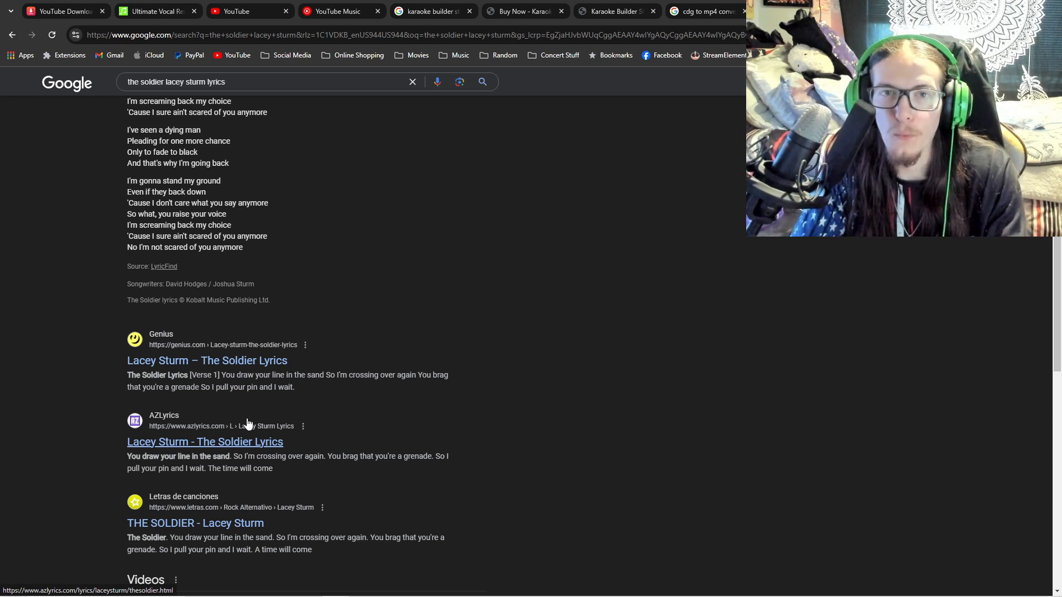
pyautogui.click(271, 360)
# Copy all the song lyrics from the Genius page and paste them into the empty track in Karaoke Builder Studio
pyautogui.scroll(-12, 456, 494)
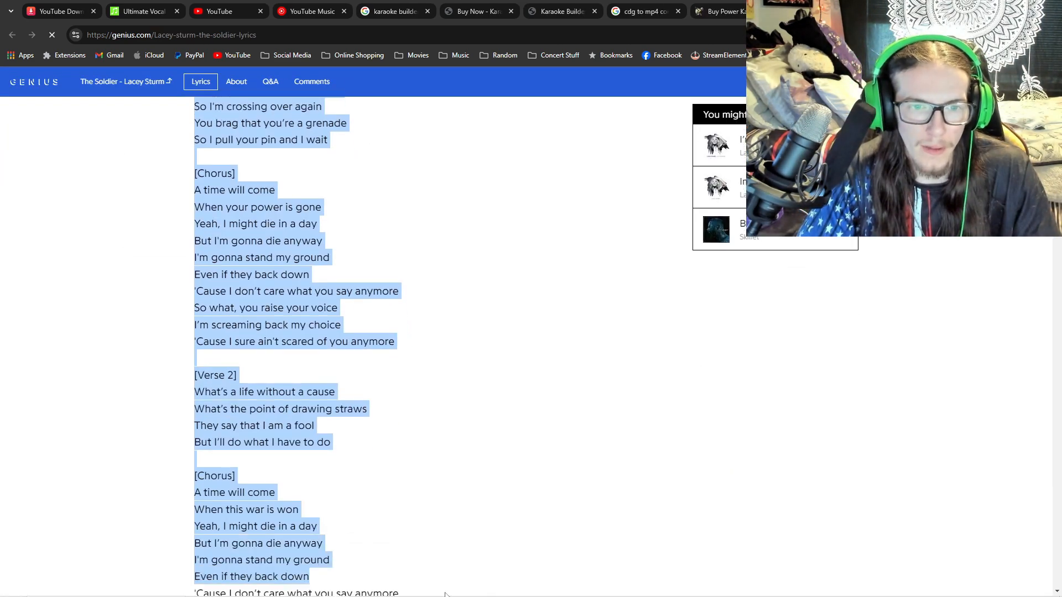
pyautogui.rightClick(456, 493)
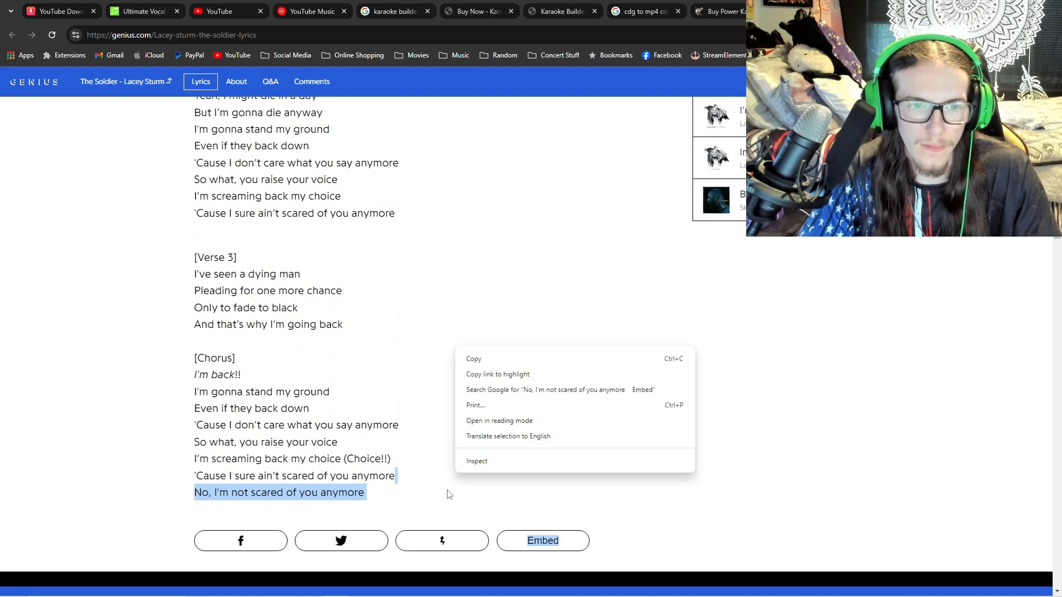
pyautogui.click(442, 487)
pyautogui.scroll(13, 123, 322)
pyautogui.moveTo(150, 347); pyautogui.dragTo(452, 575)
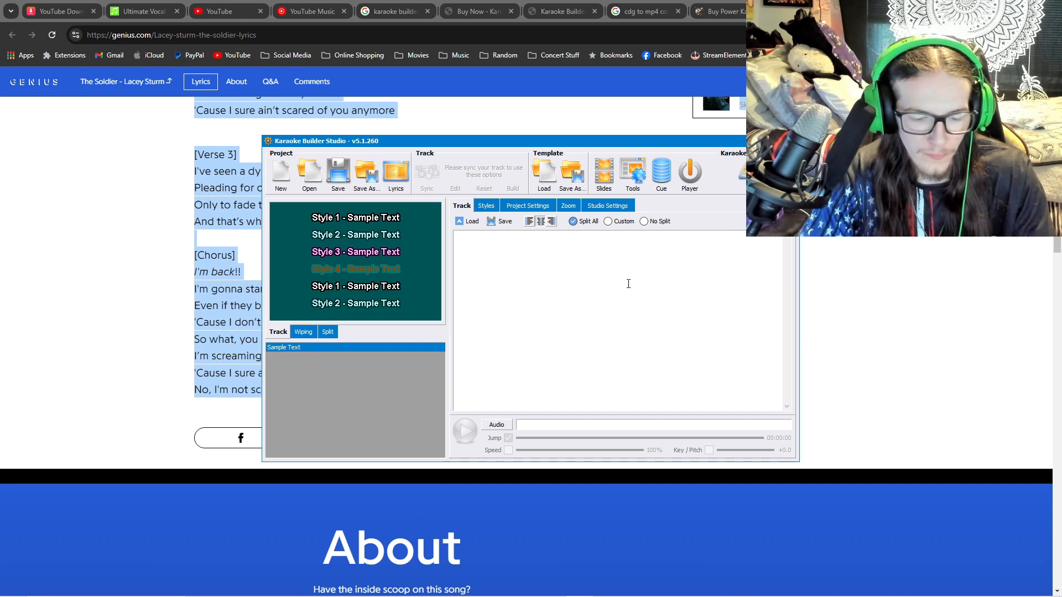
pyautogui.hotkey('ctrl', 'v')
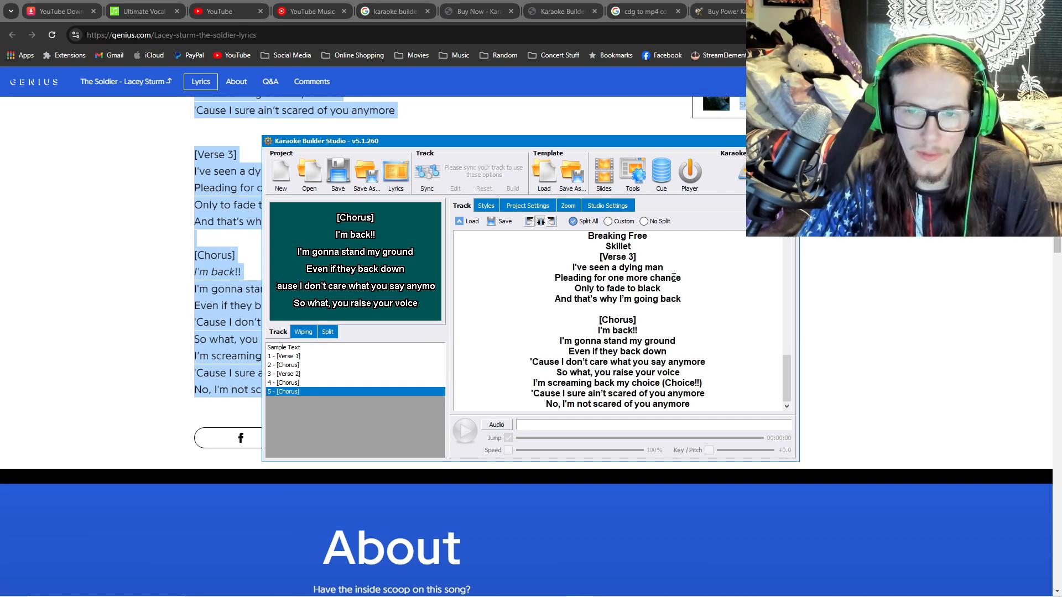
# Delete the [Verse 1] heading and the first [Chorus] heading from the pasted lyrics
pyautogui.scroll(10, 705, 295)
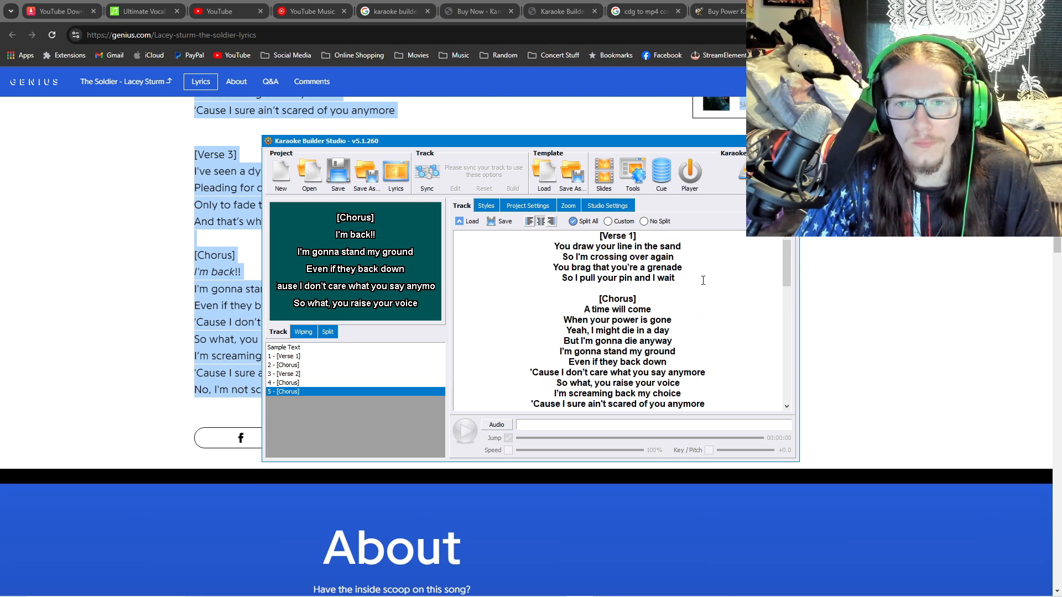
pyautogui.moveTo(704, 237); pyautogui.dragTo(603, 231)
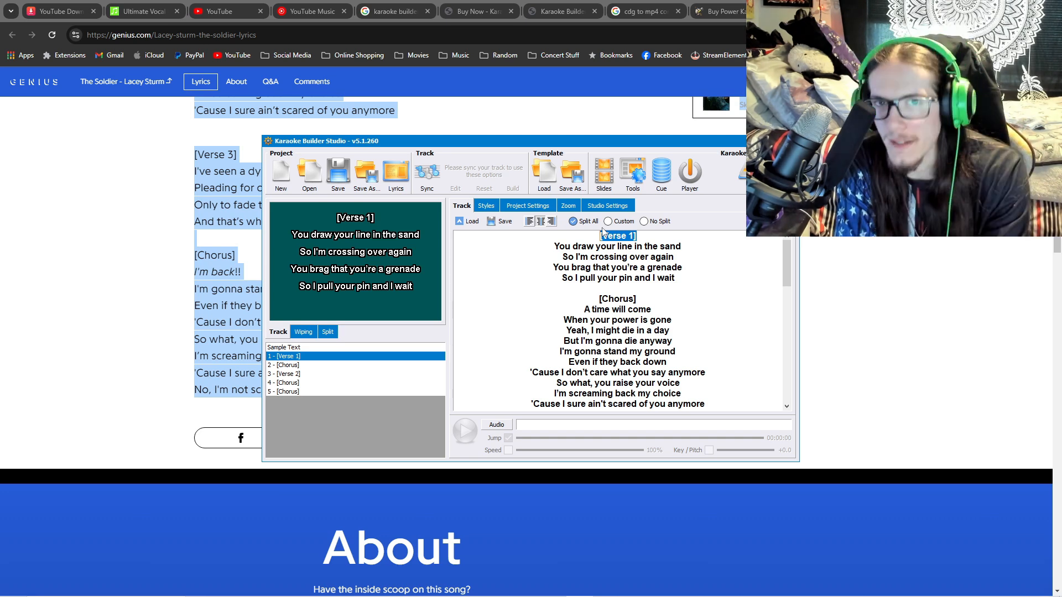
pyautogui.press('Delete')
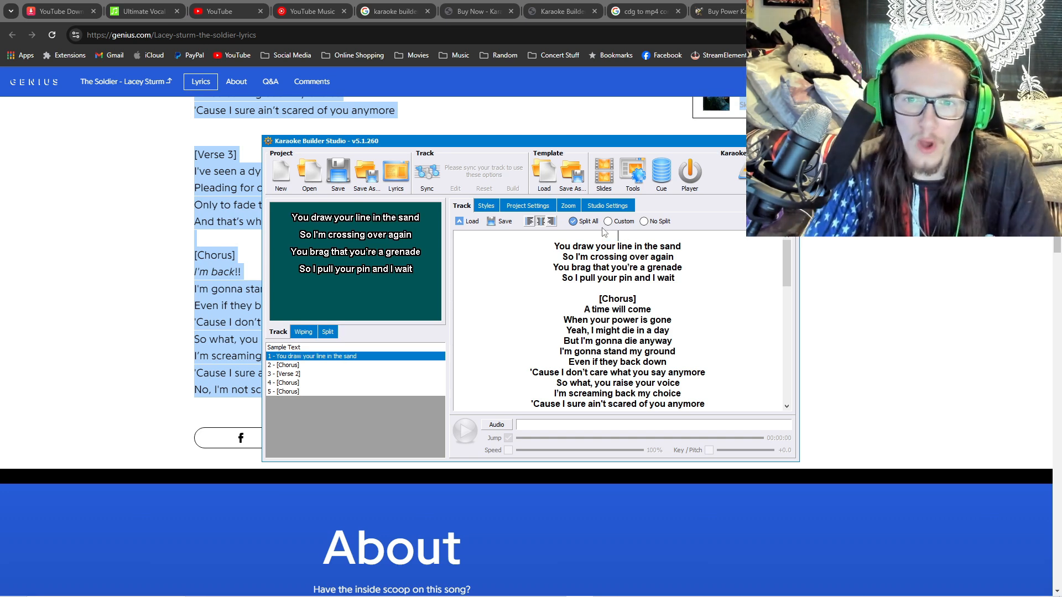
pyautogui.moveTo(647, 297); pyautogui.dragTo(571, 294)
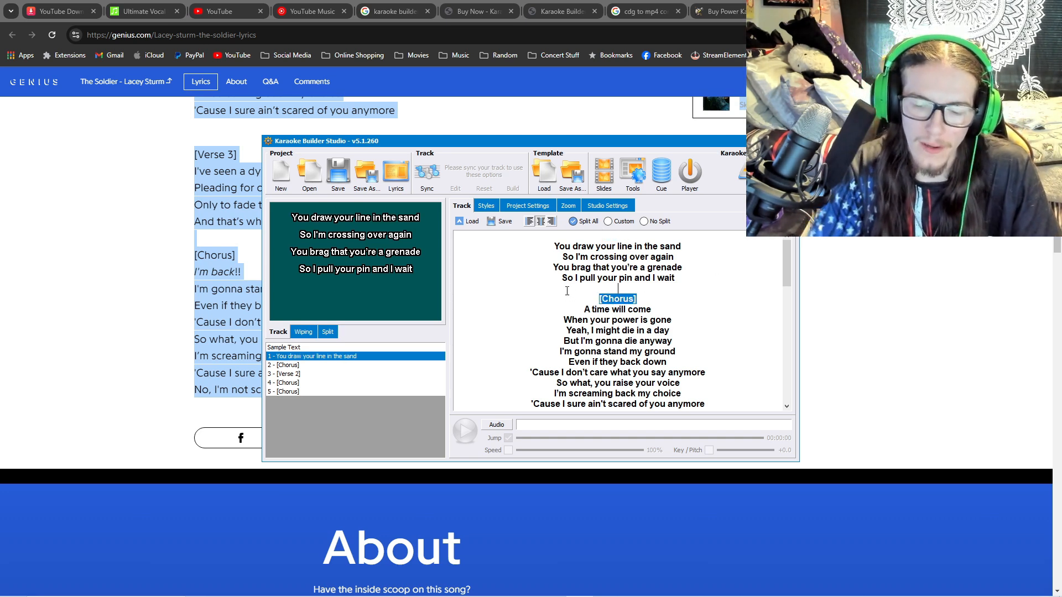
pyautogui.press('BackSpace')
pyautogui.press('BackSpace')
# Move the Karaoke Builder Studio window aside, and delete the [Verse 2] heading and the [Chorus] heading following that verse
pyautogui.scroll(6, 843, 291)
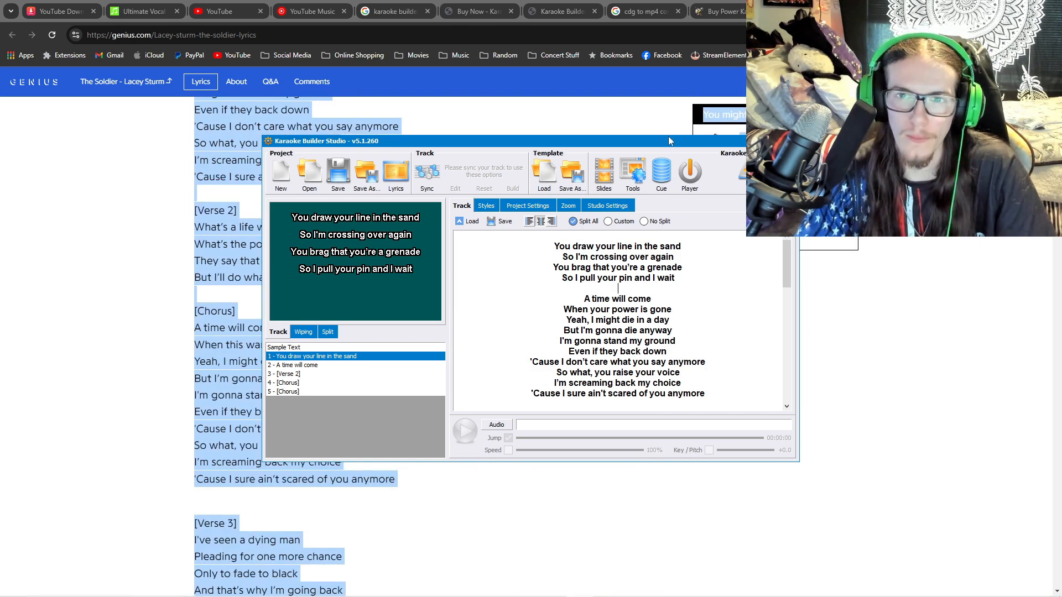
pyautogui.moveTo(668, 138); pyautogui.dragTo(465, 161)
pyautogui.scroll(-5, 453, 321)
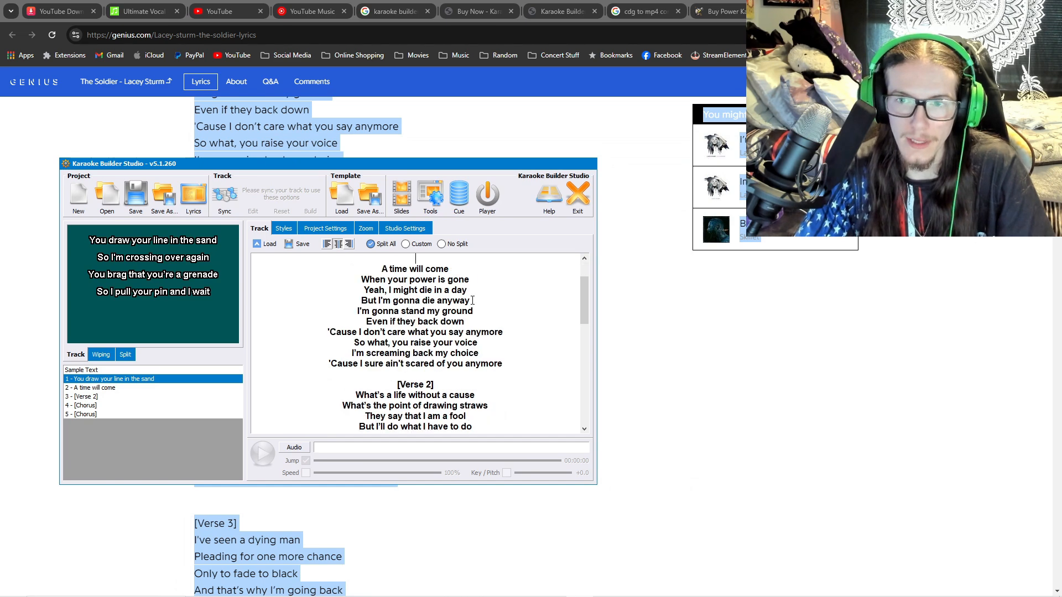
pyautogui.moveTo(448, 279); pyautogui.dragTo(384, 283)
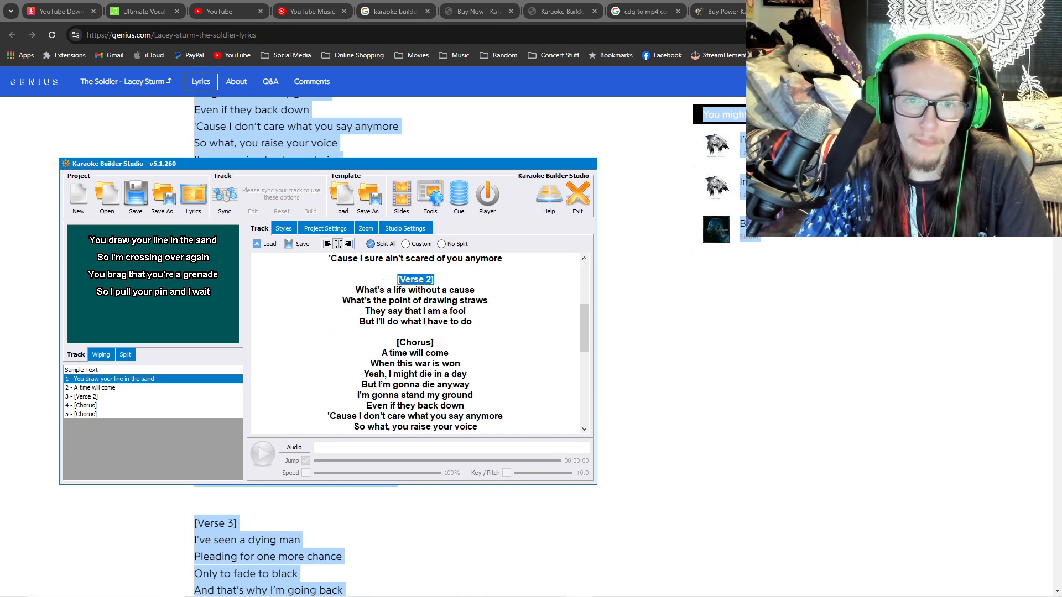
pyautogui.press('BackSpace')
pyautogui.press('BackSpace')
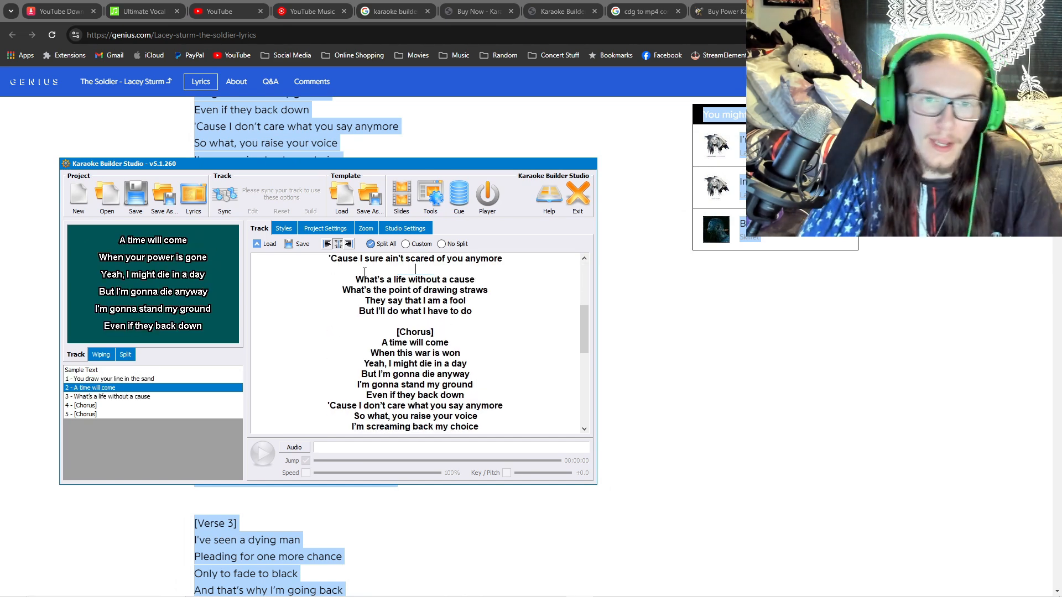
pyautogui.moveTo(456, 331); pyautogui.dragTo(375, 269)
pyautogui.press('BackSpace')
pyautogui.press('BackSpace')
# Delete the stray recommended-song lines through the [Verse 3] heading, directly above "I've seen a dying man"
pyautogui.scroll(-6, 436, 315)
pyautogui.scroll(3, 374, 270)
pyautogui.moveTo(344, 343); pyautogui.dragTo(481, 277)
pyautogui.scroll(-5, 480, 382)
pyautogui.press('BackSpace')
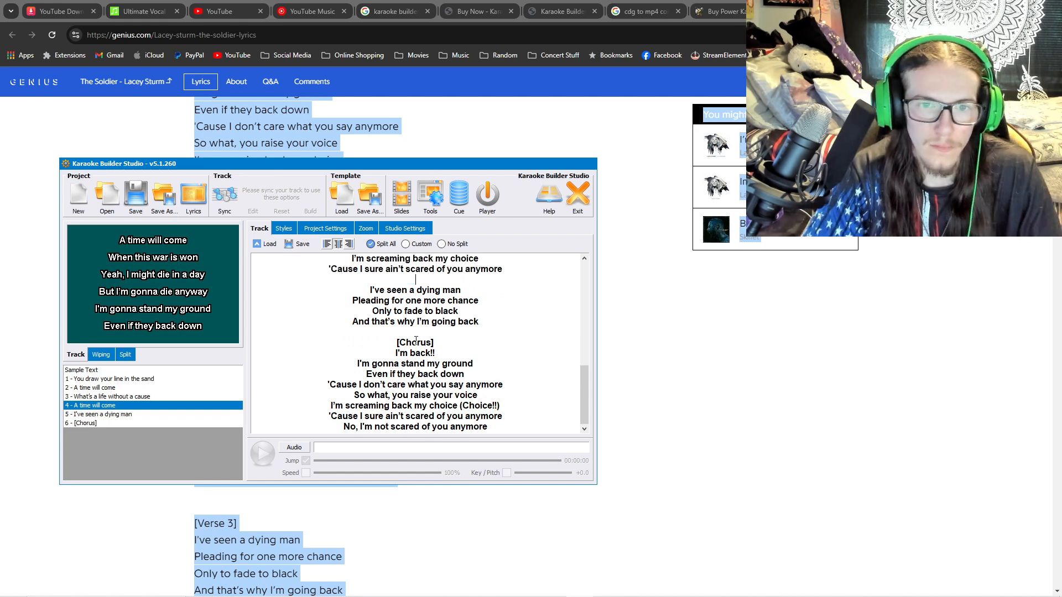
# Delete the last remaining [Chorus] heading, directly above "I'm back!!", and return to the start of the lyrics
pyautogui.moveTo(434, 342); pyautogui.dragTo(395, 342)
pyautogui.press('BackSpace')
pyautogui.press('BackSpace')
pyautogui.scroll(5, 530, 333)
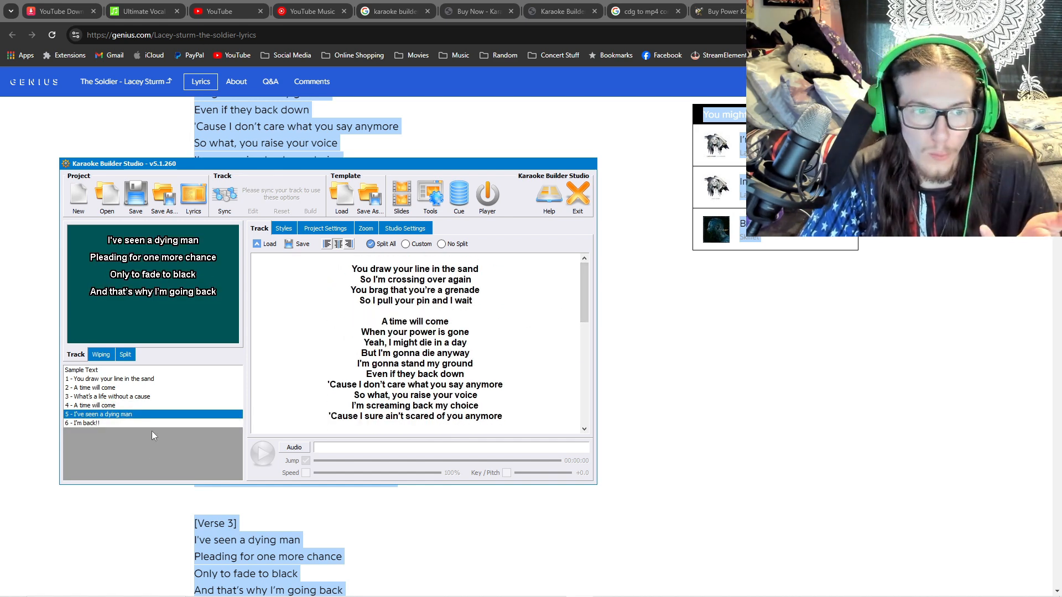
# Preview the first two lyric pages and reduce the Default style's font size to 10 pt
pyautogui.click(148, 379)
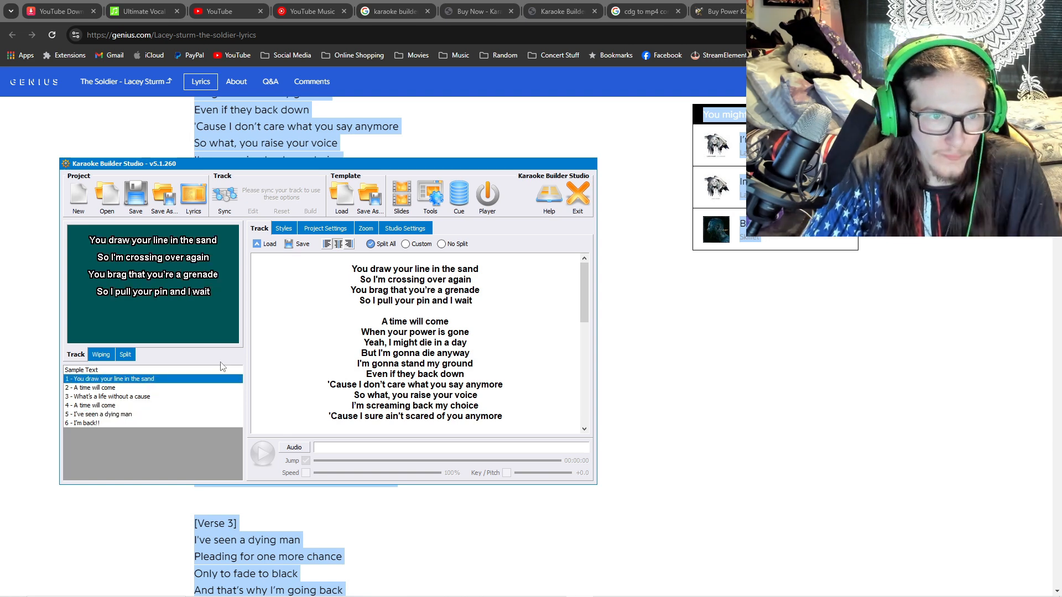
pyautogui.click(185, 390)
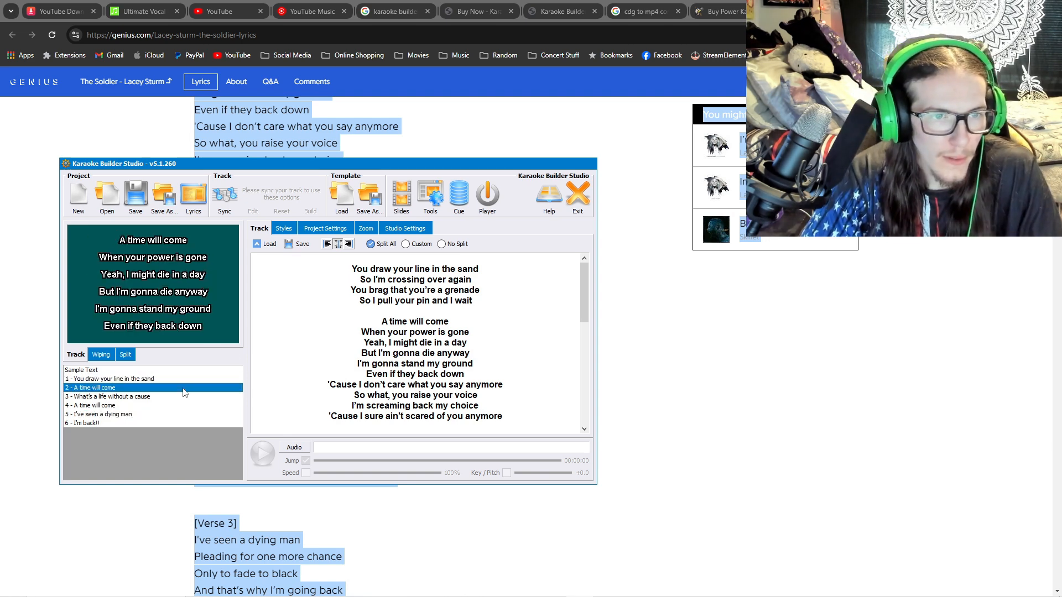
pyautogui.click(284, 229)
pyautogui.click(448, 408)
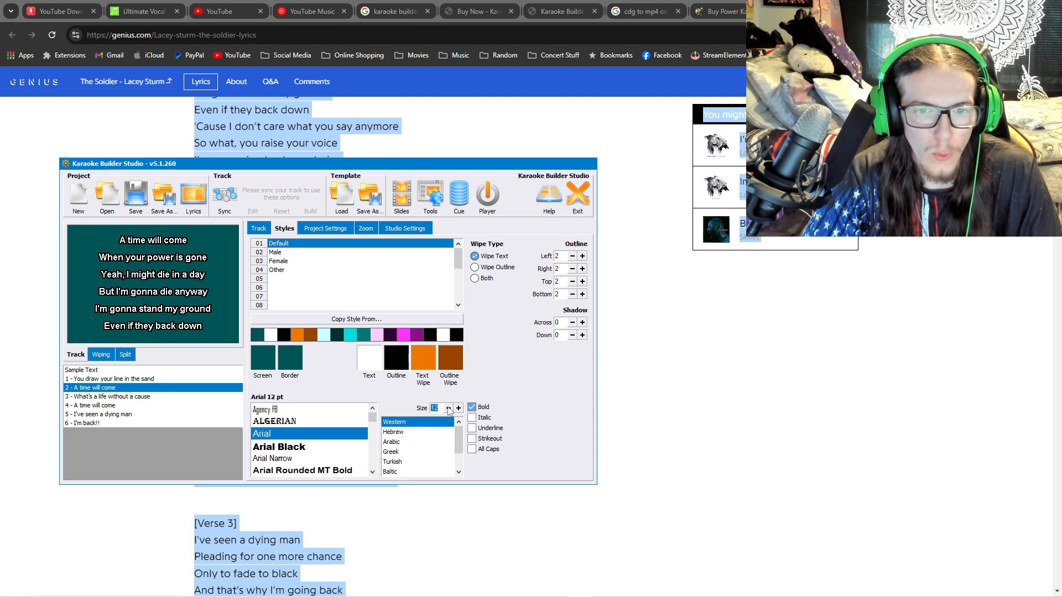
pyautogui.click(448, 410)
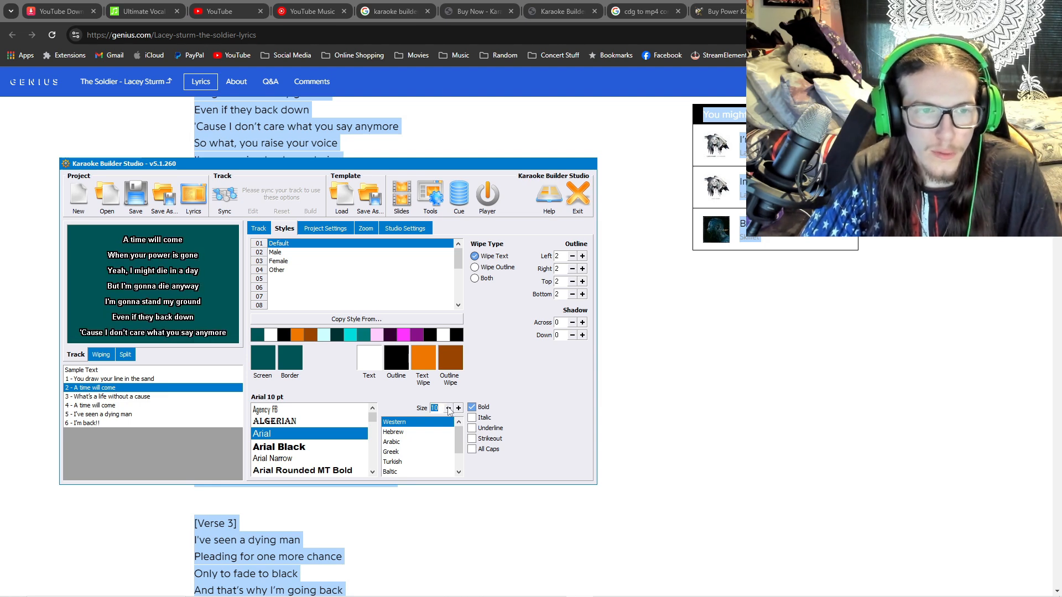
# Set the project's line spacing to 0 so more lines of the second page fit on the screen
pyautogui.click(318, 229)
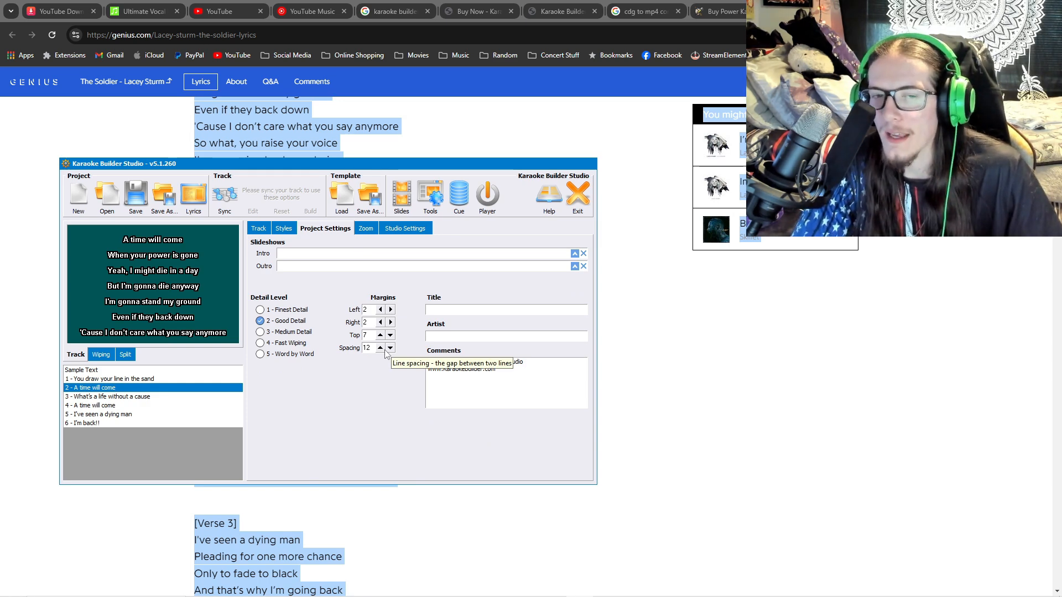
pyautogui.scroll(-4, 379, 350)
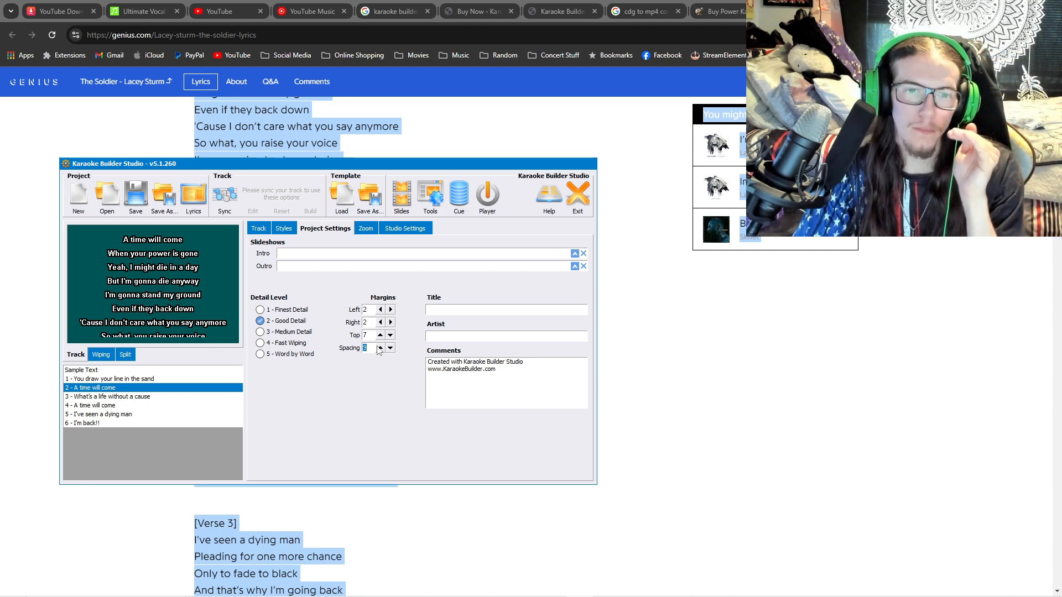
pyautogui.scroll(-1, 380, 353)
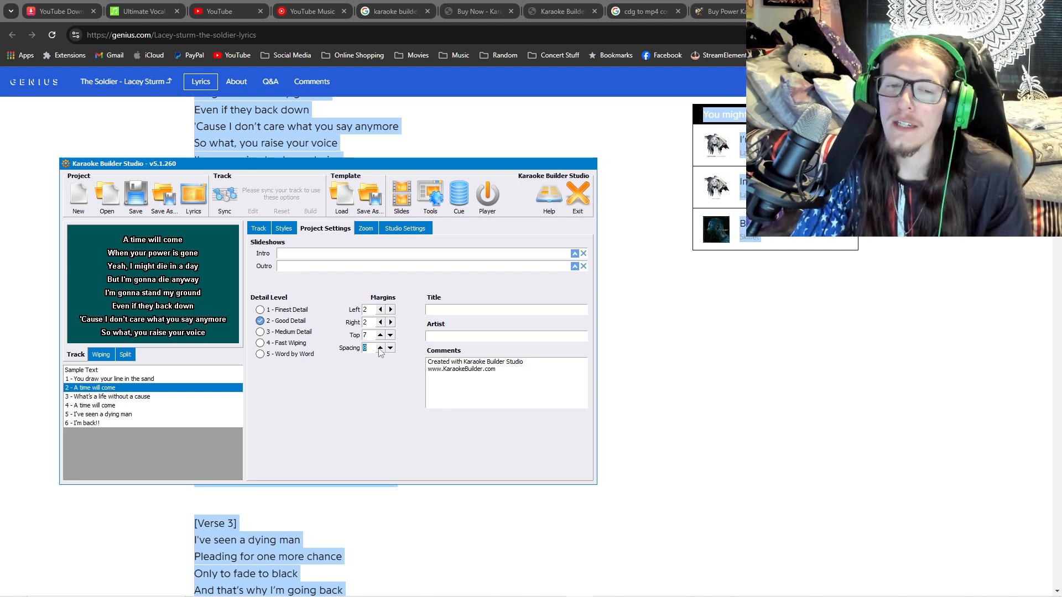
pyautogui.scroll(-2, 380, 352)
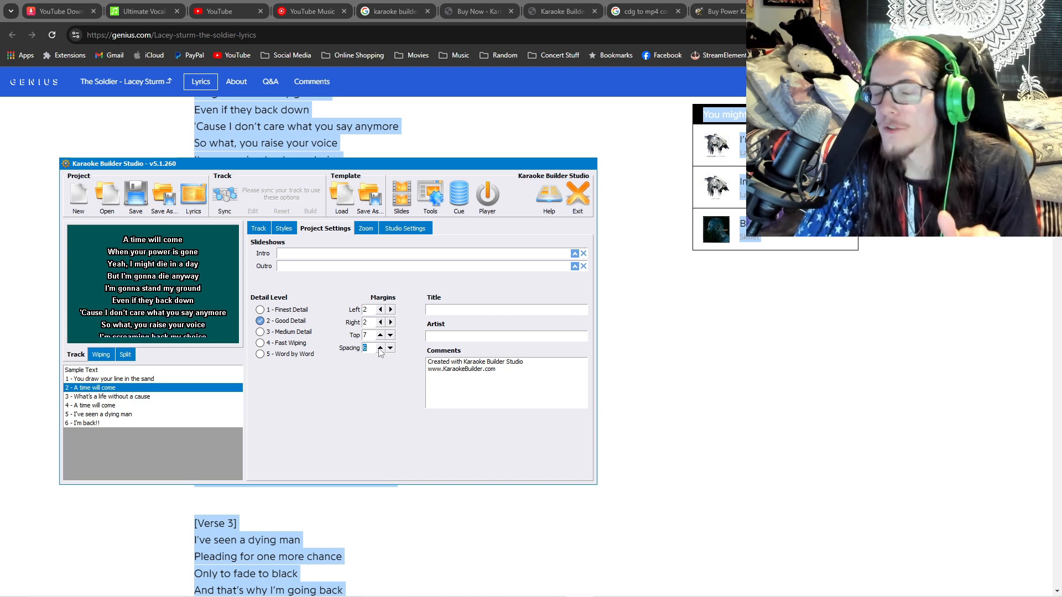
pyautogui.scroll(-1, 380, 352)
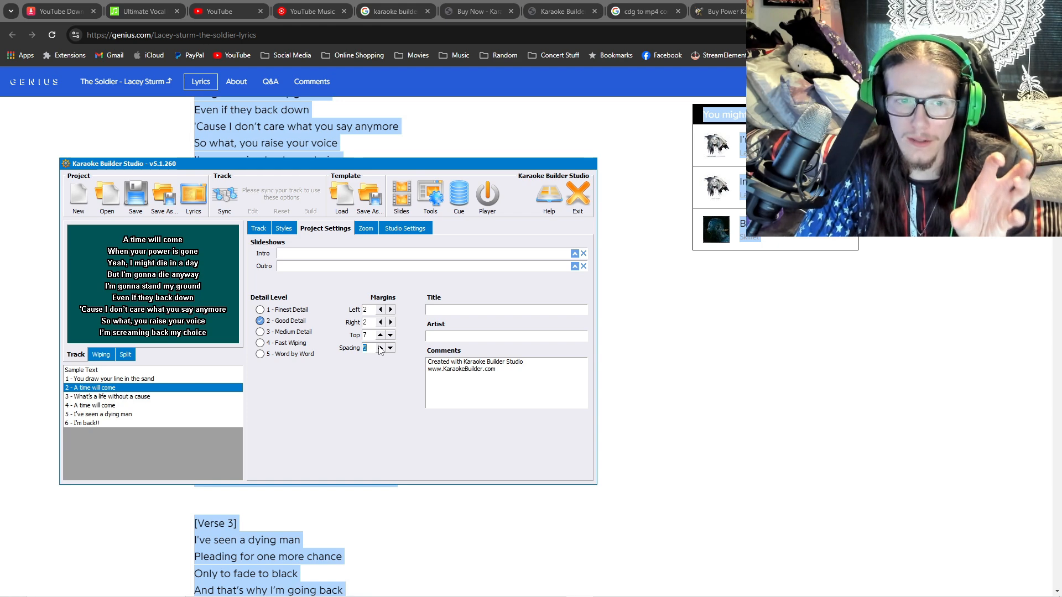
pyautogui.scroll(-1, 380, 350)
pyautogui.scroll(-4, 380, 349)
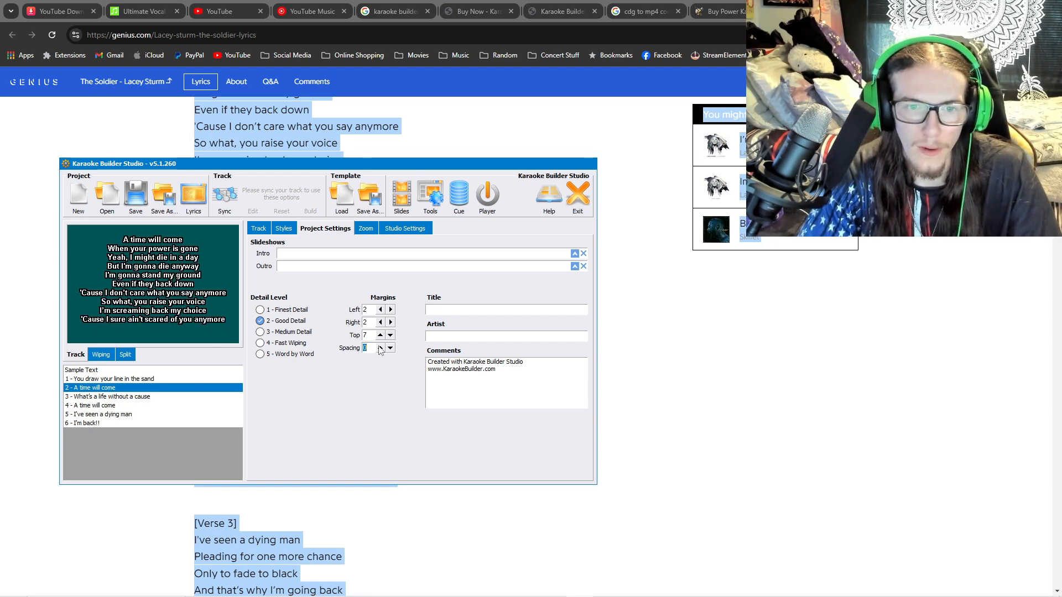
# Try breaking the first chorus's "'Cause I don't care what you say anymore" line after "care", and rejoin it
pyautogui.click(259, 228)
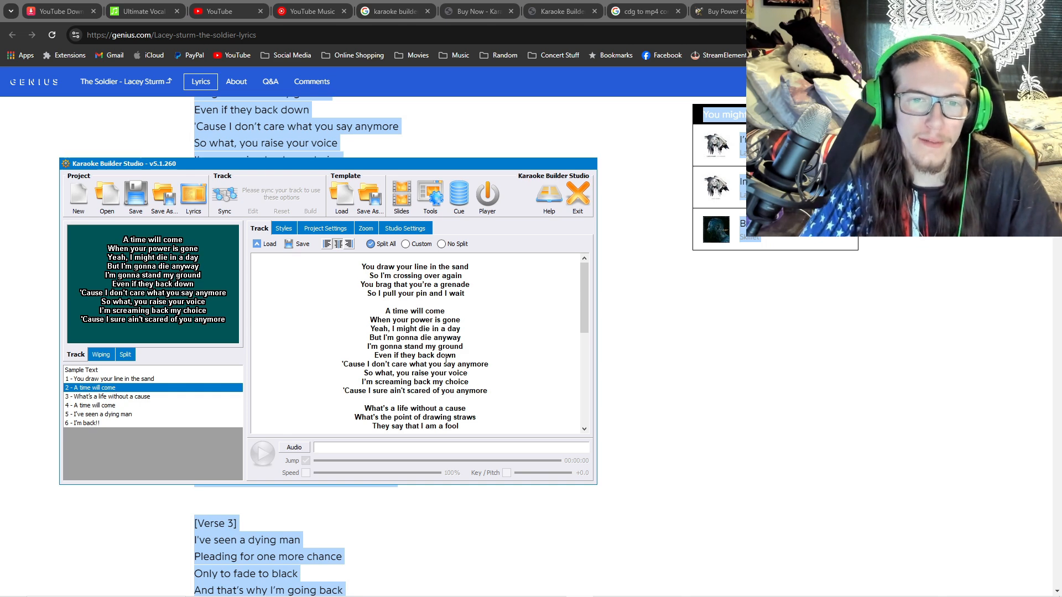
pyautogui.click(411, 365)
pyautogui.press('Return')
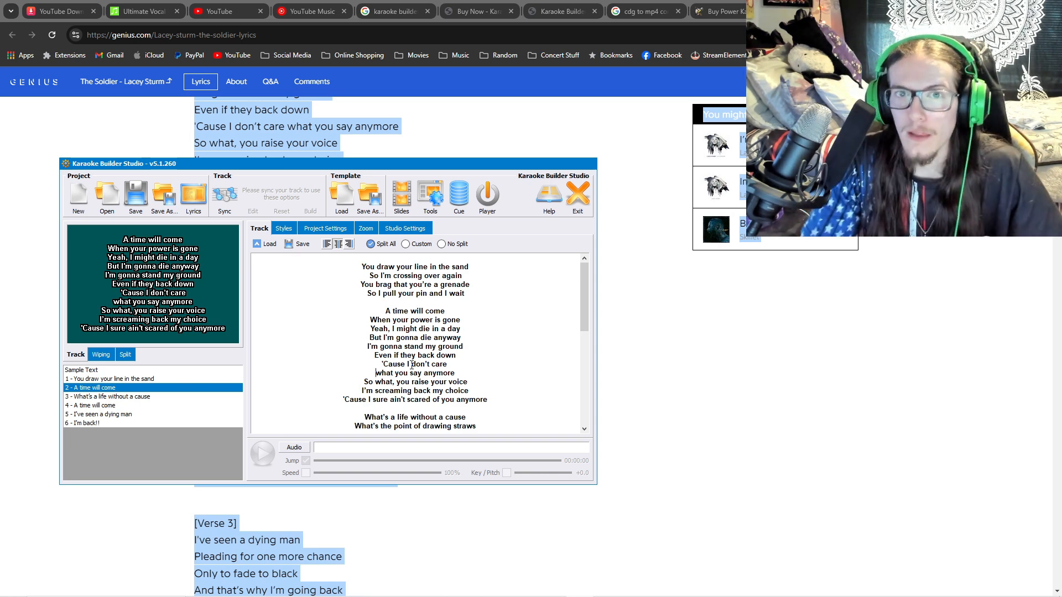
pyautogui.press('BackSpace')
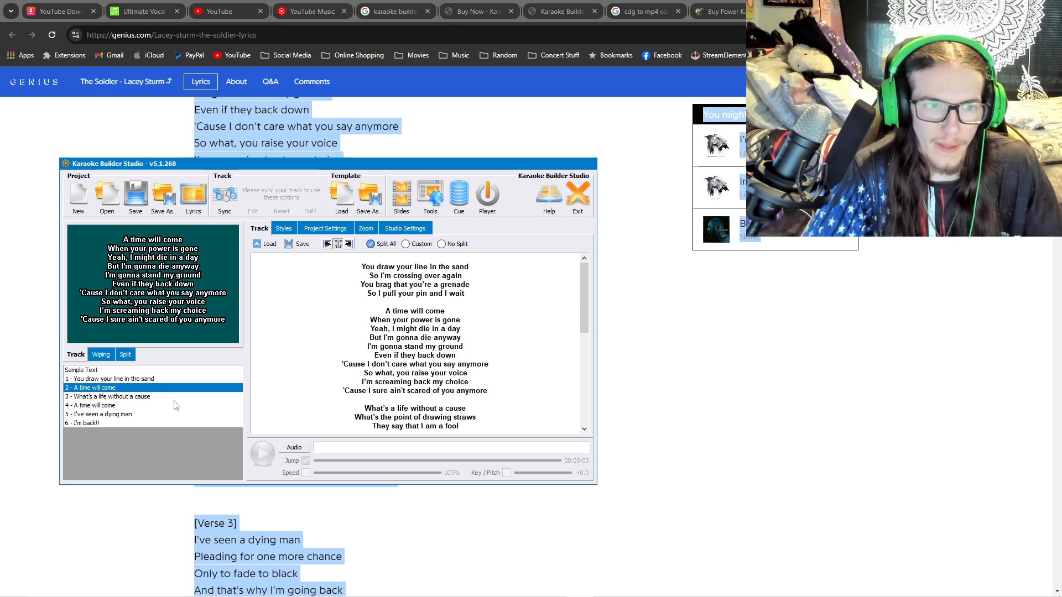
# Preview lyric pages 3 to 6, and shorten the double exclamation marks to single ones in "I'm back!!" and "(Choice!!)"
pyautogui.click(92, 396)
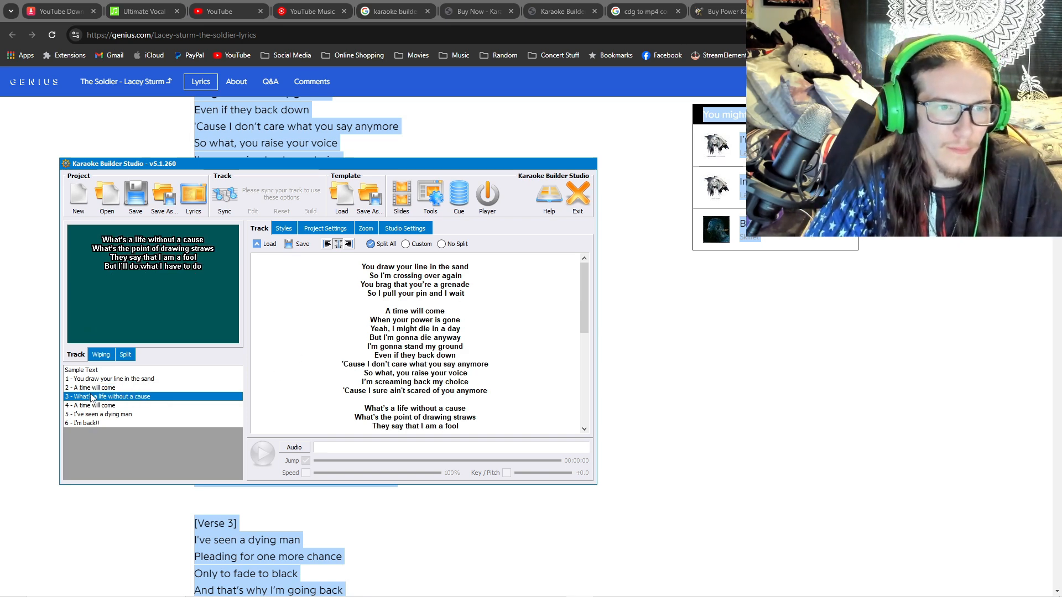
pyautogui.click(129, 406)
pyautogui.click(131, 414)
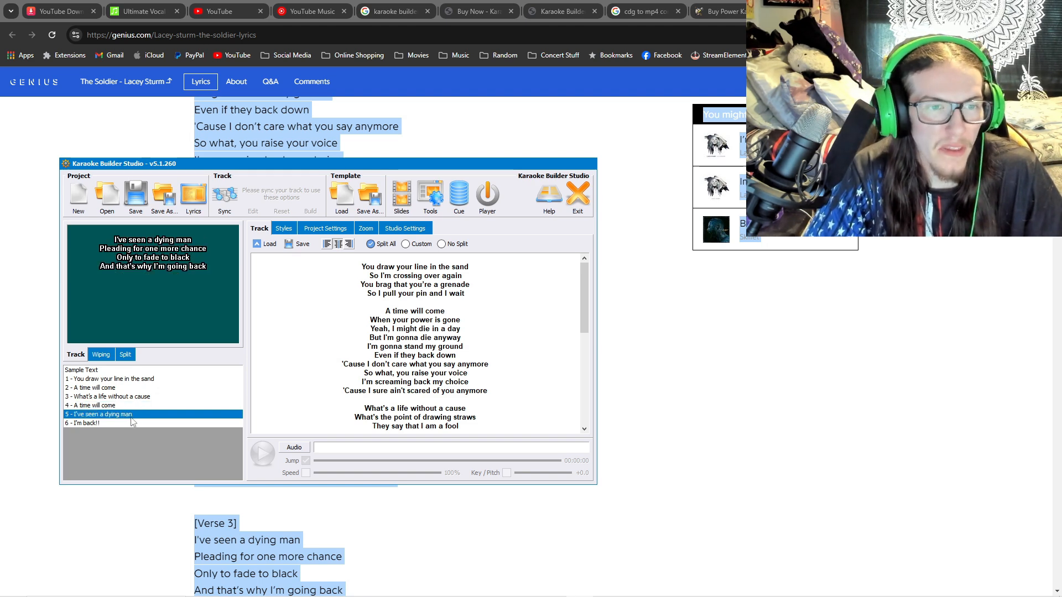
pyautogui.click(132, 423)
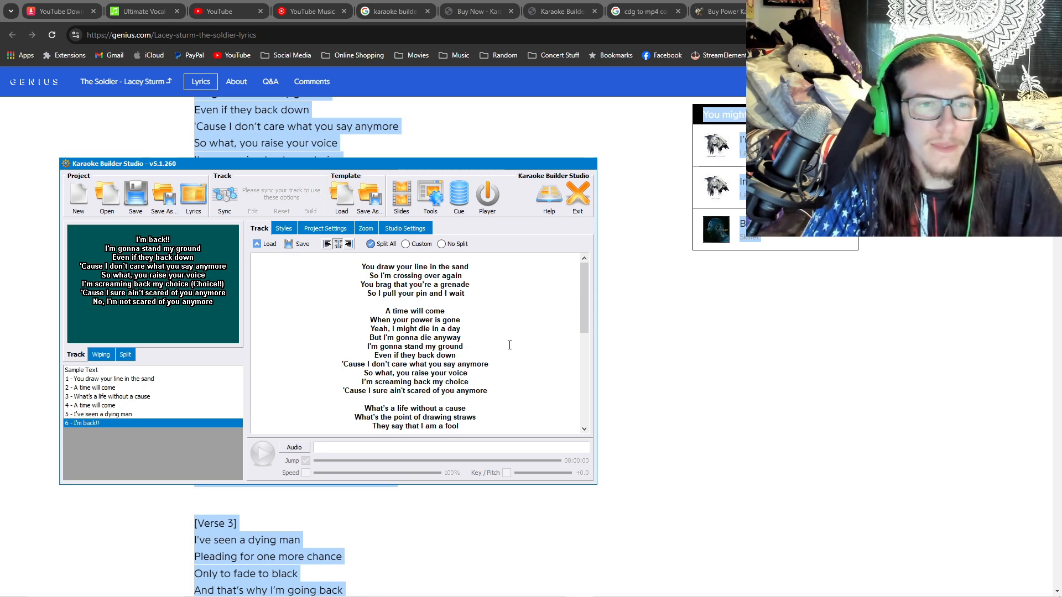
pyautogui.scroll(-10, 496, 349)
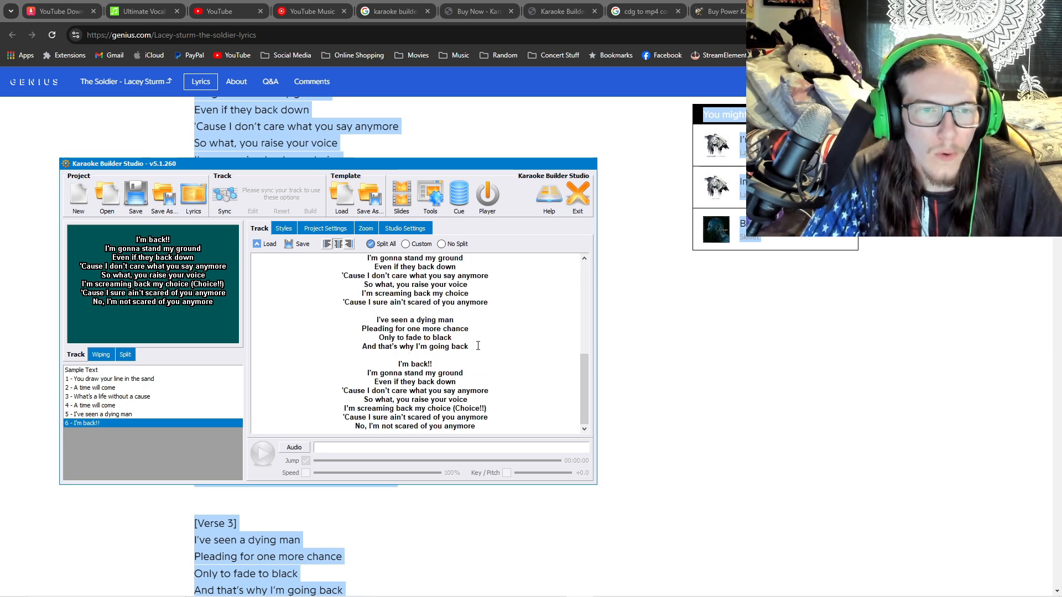
pyautogui.click(453, 361)
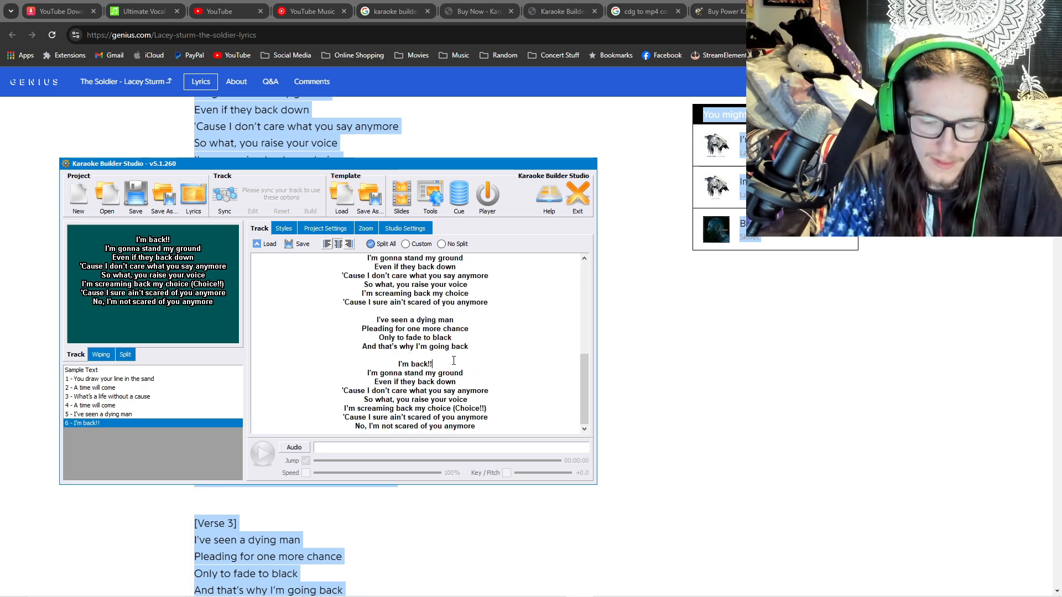
pyautogui.press('BackSpace')
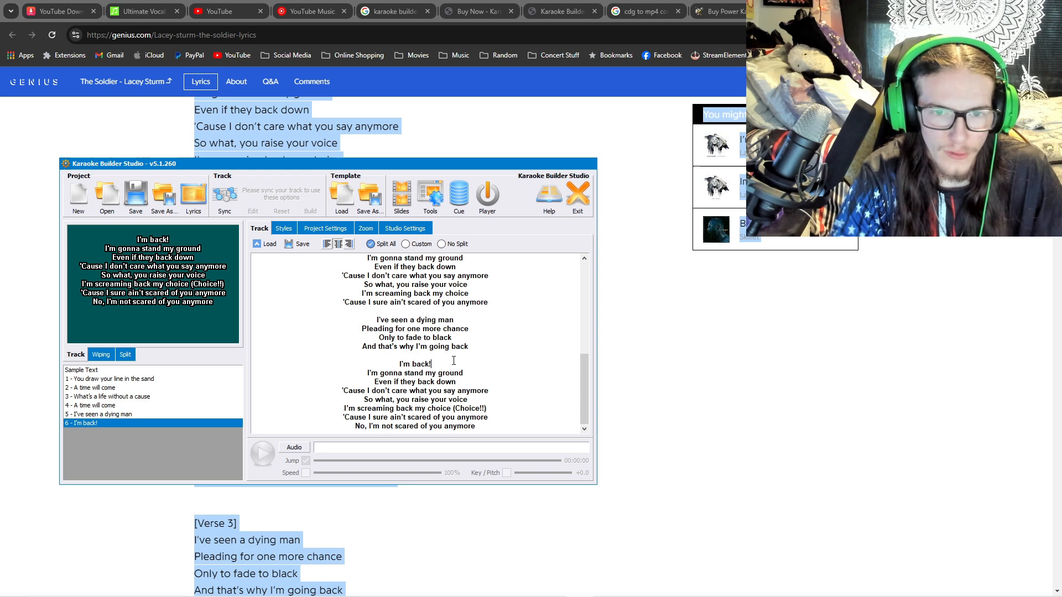
pyautogui.click(485, 408)
pyautogui.press('BackSpace')
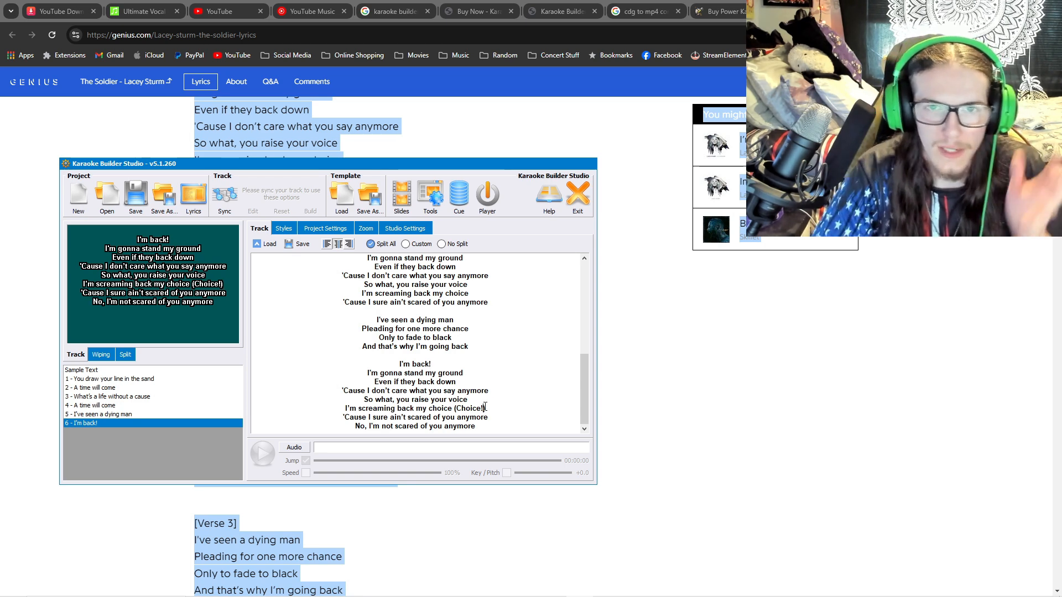
# Switch to YouTube Music in the browser and enter "the soldier" as the search term
pyautogui.click(654, 387)
pyautogui.click(330, 15)
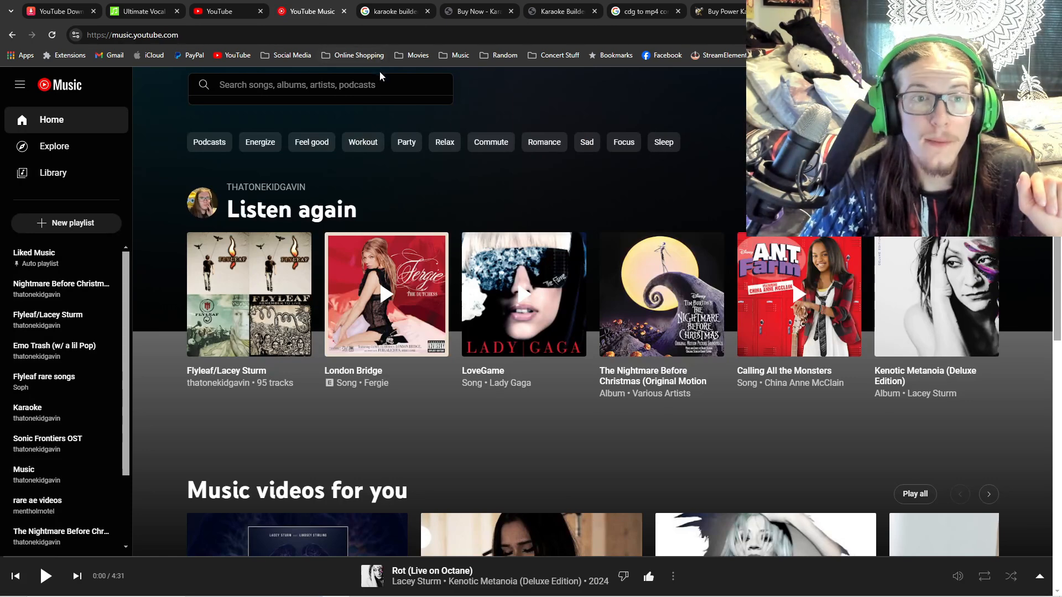
pyautogui.click(385, 97)
pyautogui.write('the ')
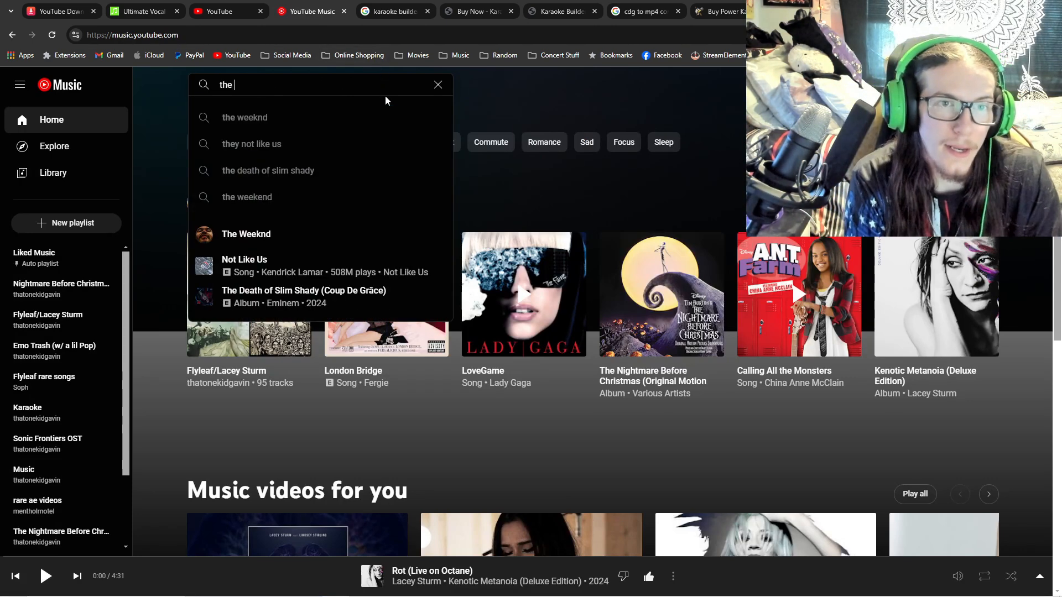
pyautogui.write('soldier')
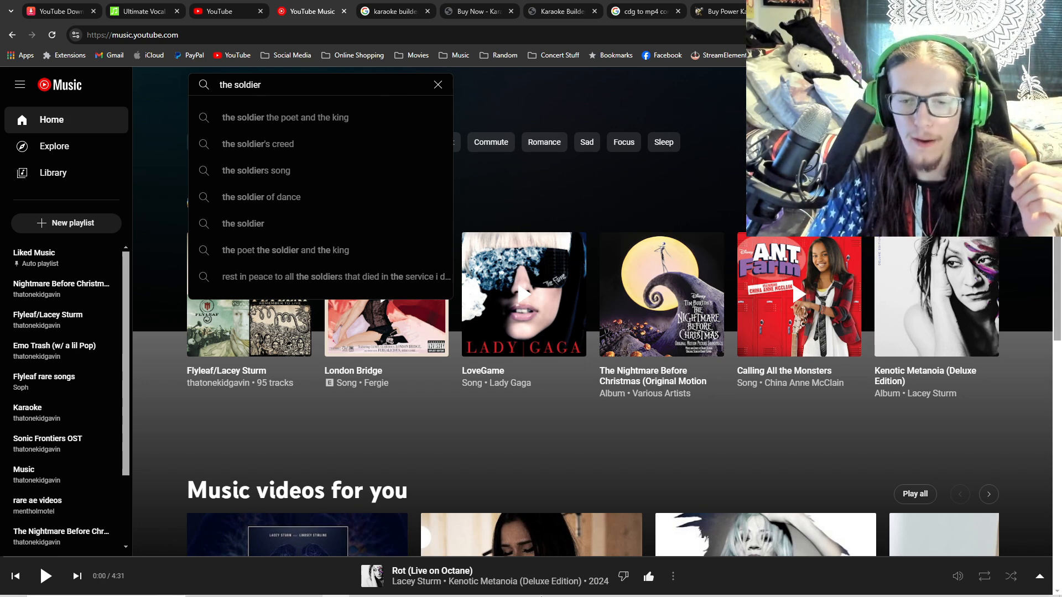
# Switch back to Karaoke Builder Studio and go to the first chorus, starting "A time will come", in the lyrics
pyautogui.click(579, 586)
pyautogui.scroll(10, 495, 410)
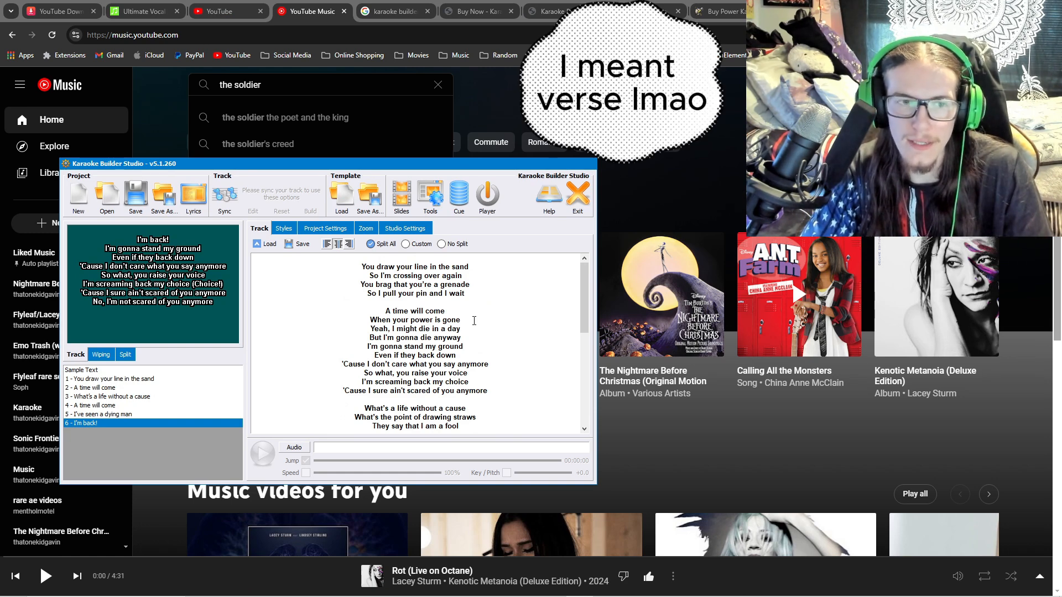
pyautogui.click(400, 297)
pyautogui.click(405, 323)
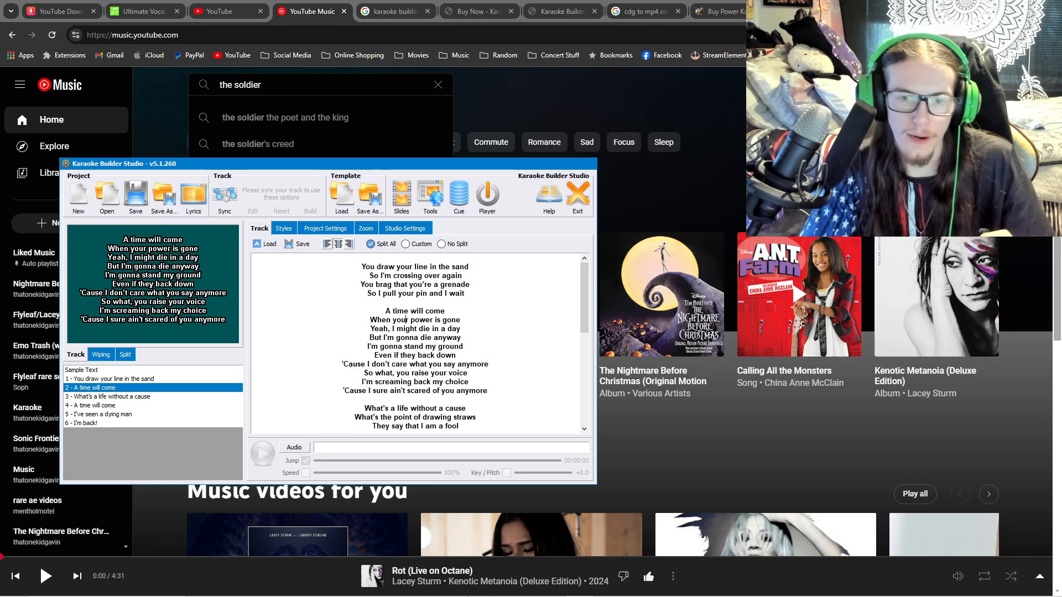
pyautogui.click(343, 586)
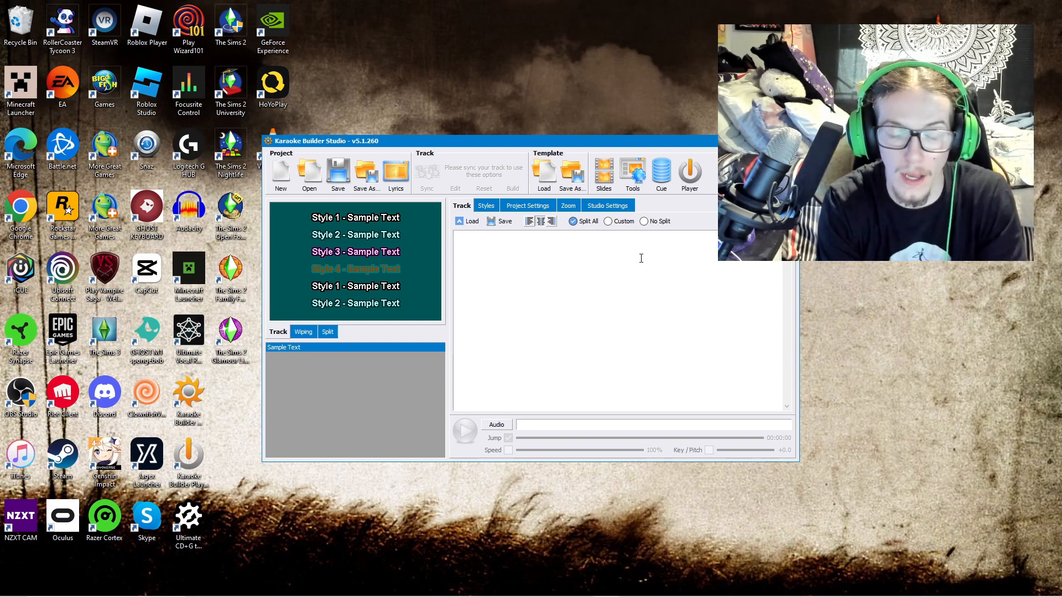
# Enter "yeah i might die in a day" as the first lyric line of the empty track, correcting typing mistakes
pyautogui.write('yeah')
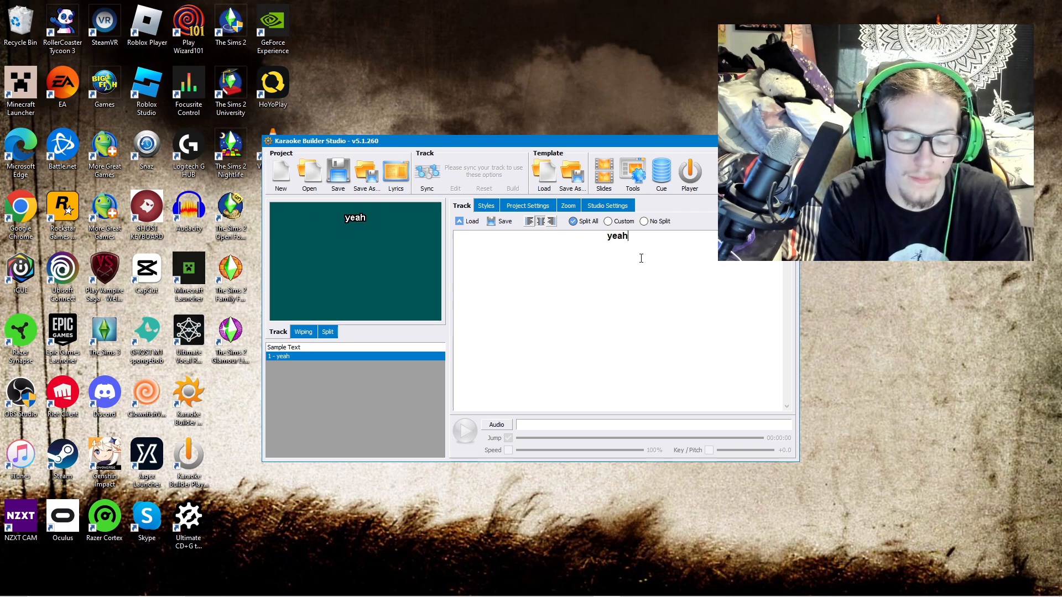
pyautogui.write(' i might d')
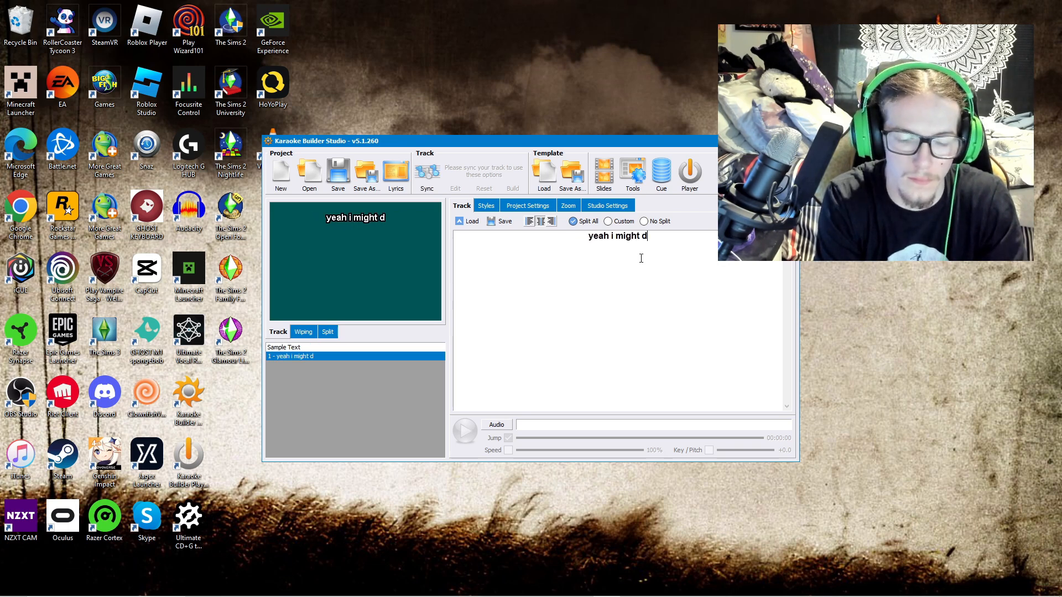
pyautogui.write('ay in a day')
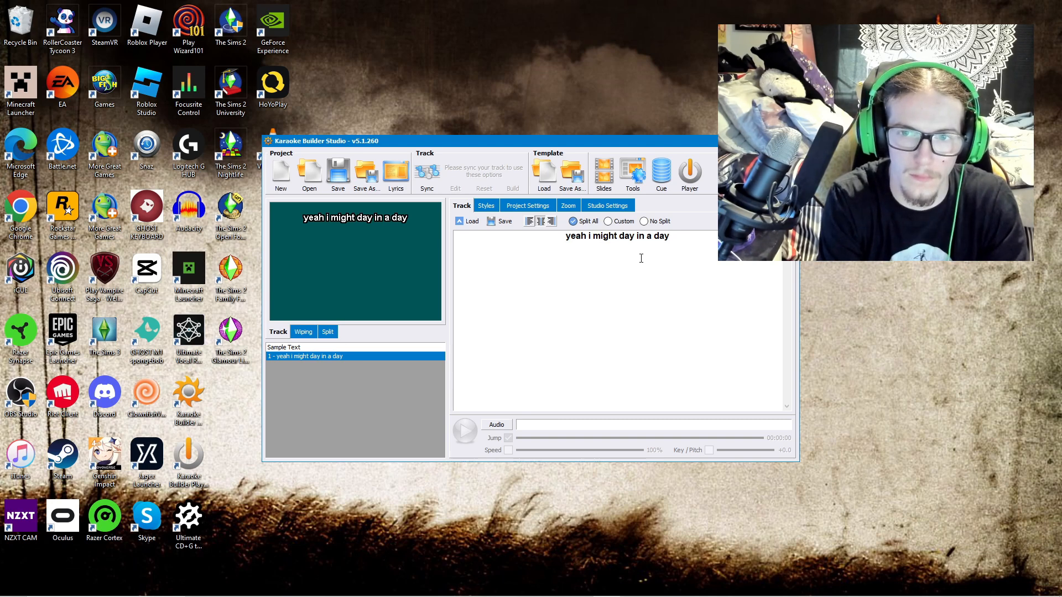
pyautogui.press('BackSpace')
pyautogui.press('BackSpace')
pyautogui.press('BackSpace')
pyautogui.press('BackSpace')
pyautogui.press('BackSpace')
pyautogui.press('BackSpace')
pyautogui.press('BackSpace')
pyautogui.press('BackSpace')
pyautogui.press('BackSpace')
pyautogui.press('BackSpace')
pyautogui.press('BackSpace')
pyautogui.press('BackSpace')
pyautogui.write('die in a daty')
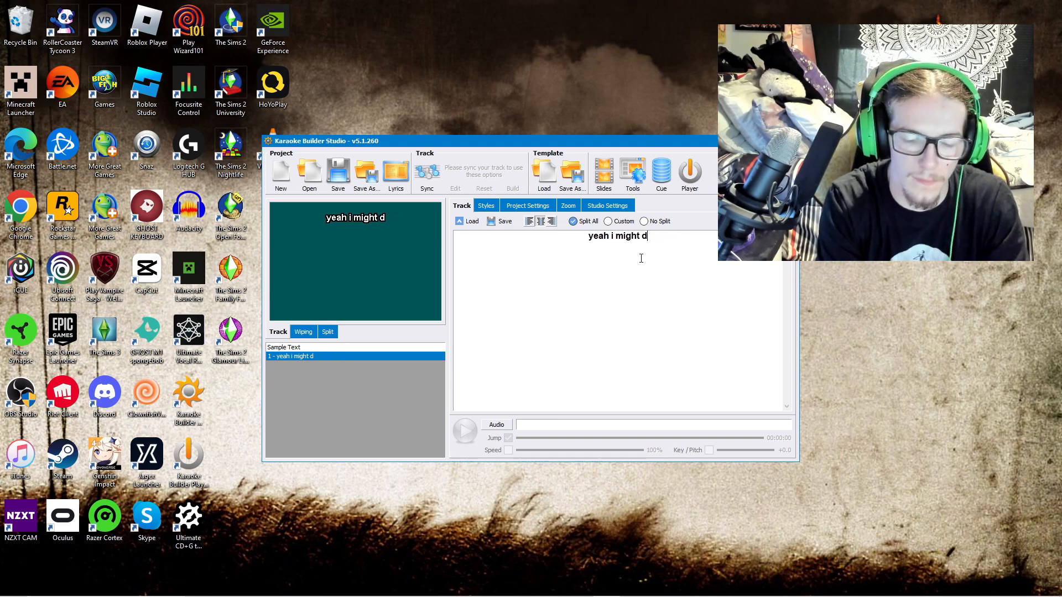
pyautogui.press('BackSpace')
pyautogui.press('BackSpace')
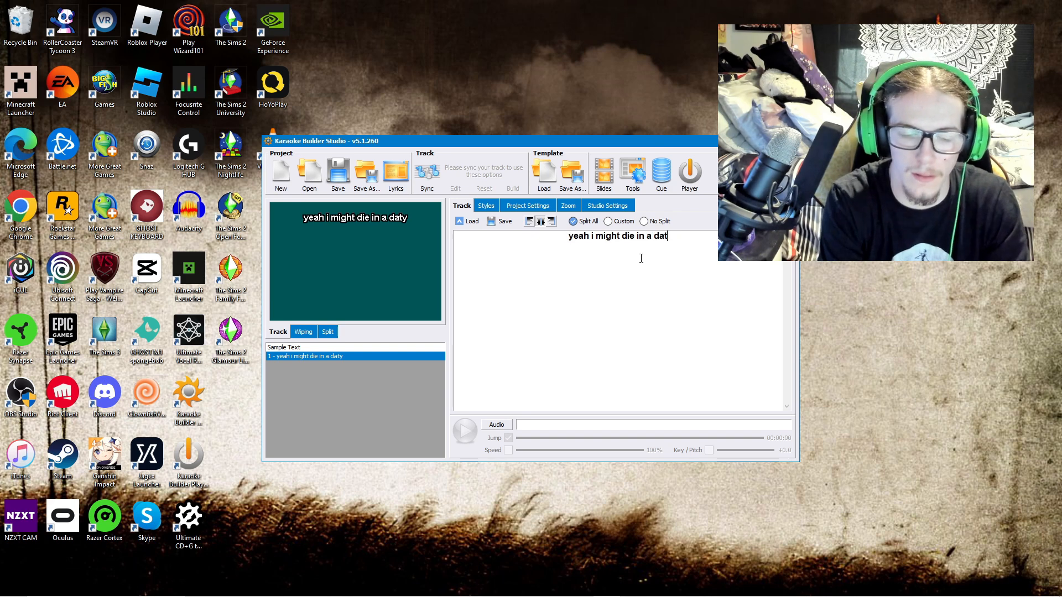
pyautogui.write('y')
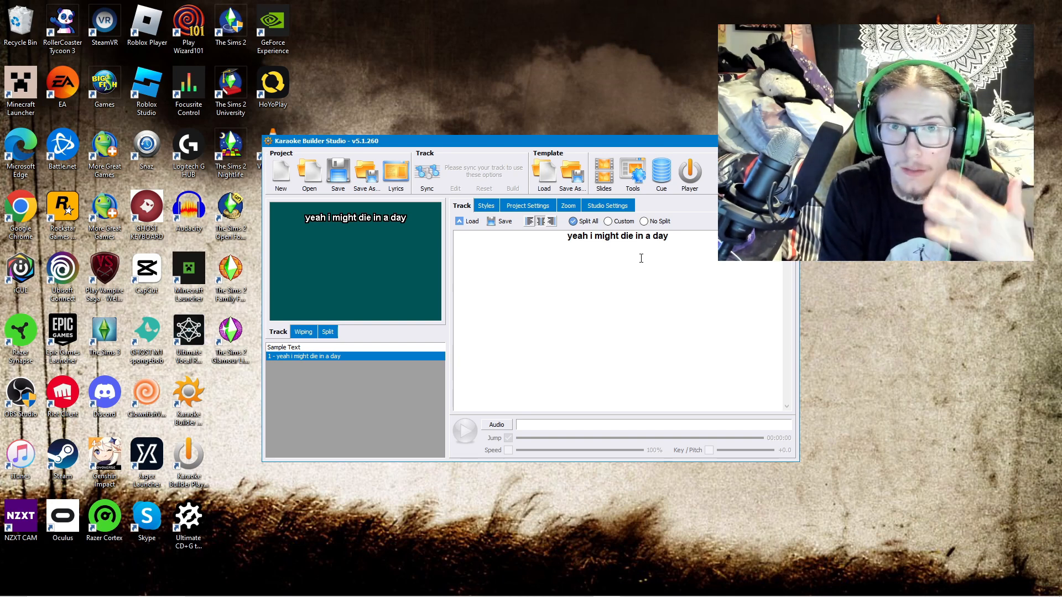
# Add "but im gonna die anyway" after a blank line so that it forms a second lyric page
pyautogui.press('Return')
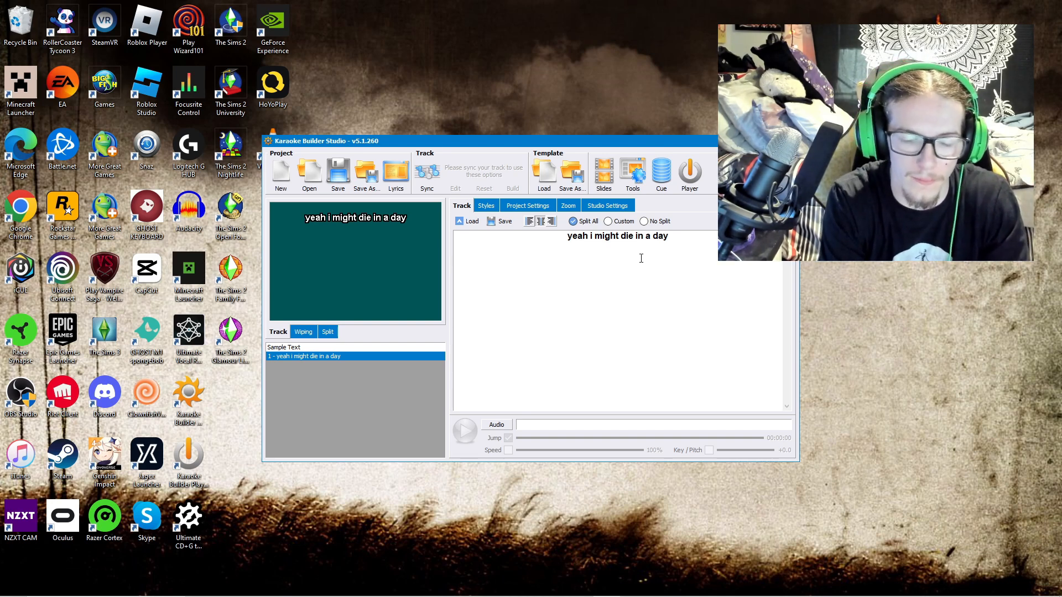
pyautogui.write('but im gonn')
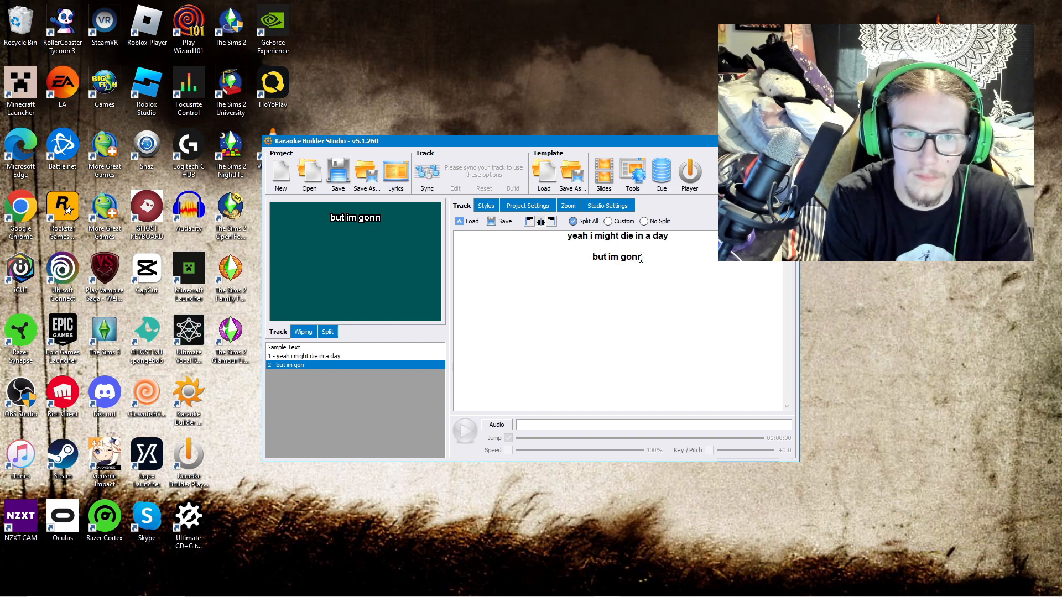
pyautogui.write('a die anyway')
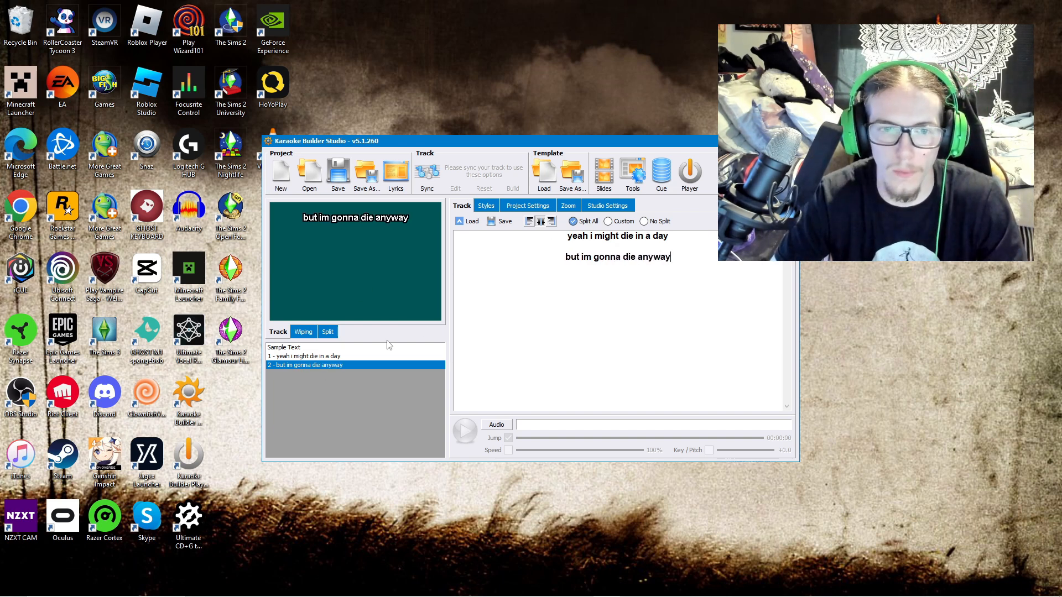
# Preview the two lyric pages alternately to compare how each line displays on its own screen
pyautogui.click(390, 357)
pyautogui.click(385, 365)
pyautogui.click(389, 357)
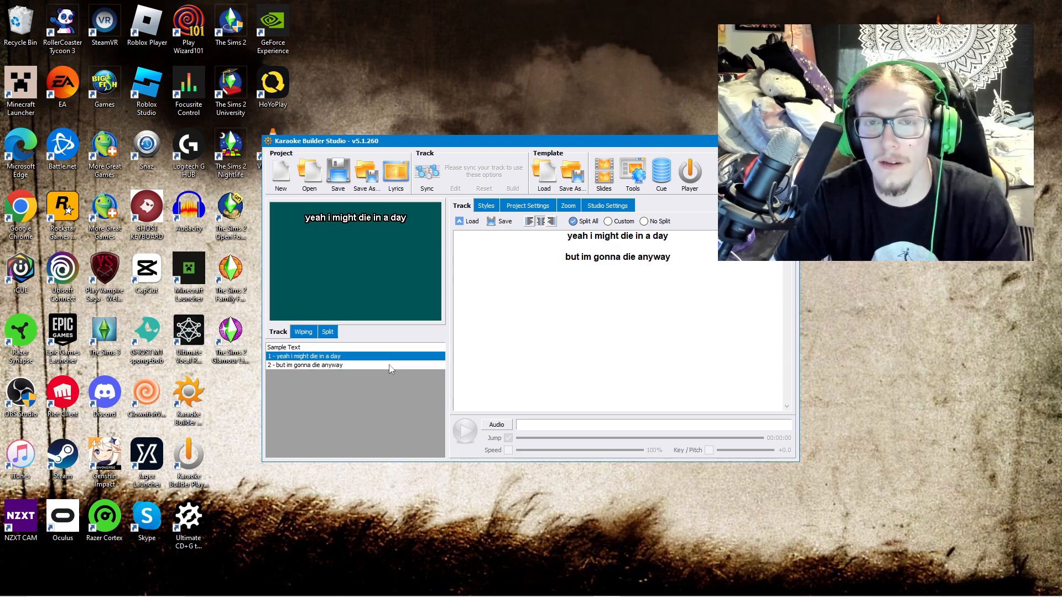
pyautogui.click(389, 364)
pyautogui.click(391, 359)
pyautogui.click(390, 365)
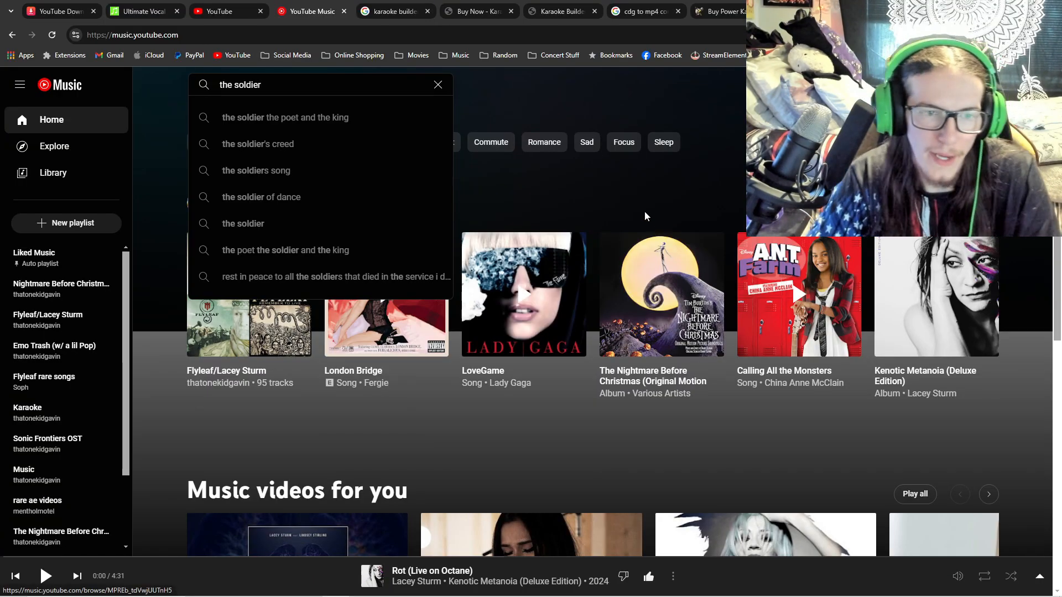
# Switch to YouTube Music, go to the Flyleaf/Lacey Sturm playlist and pause The Soldier
pyautogui.click(198, 324)
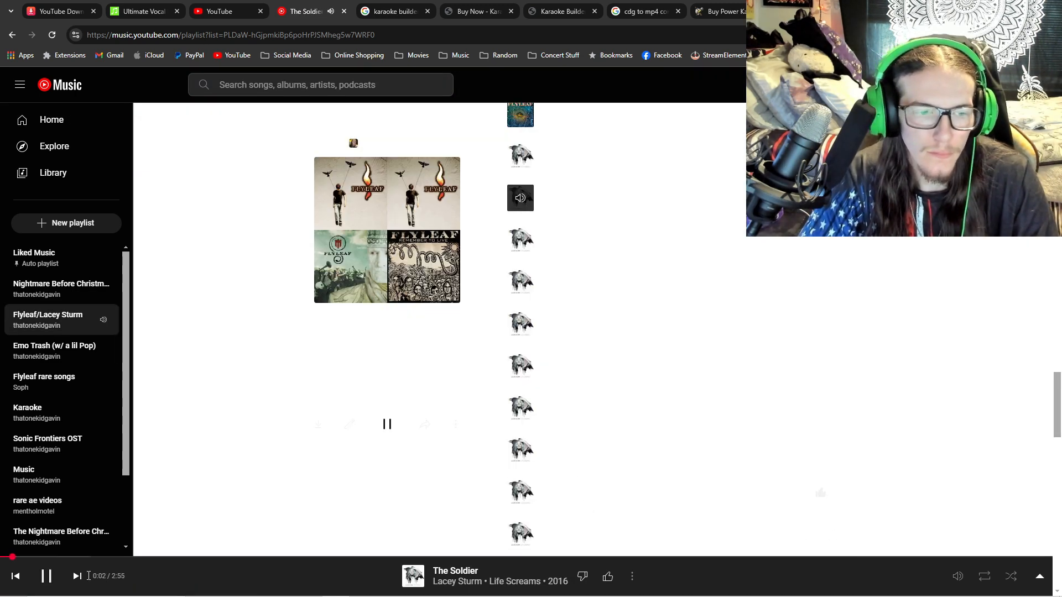
pyautogui.click(42, 575)
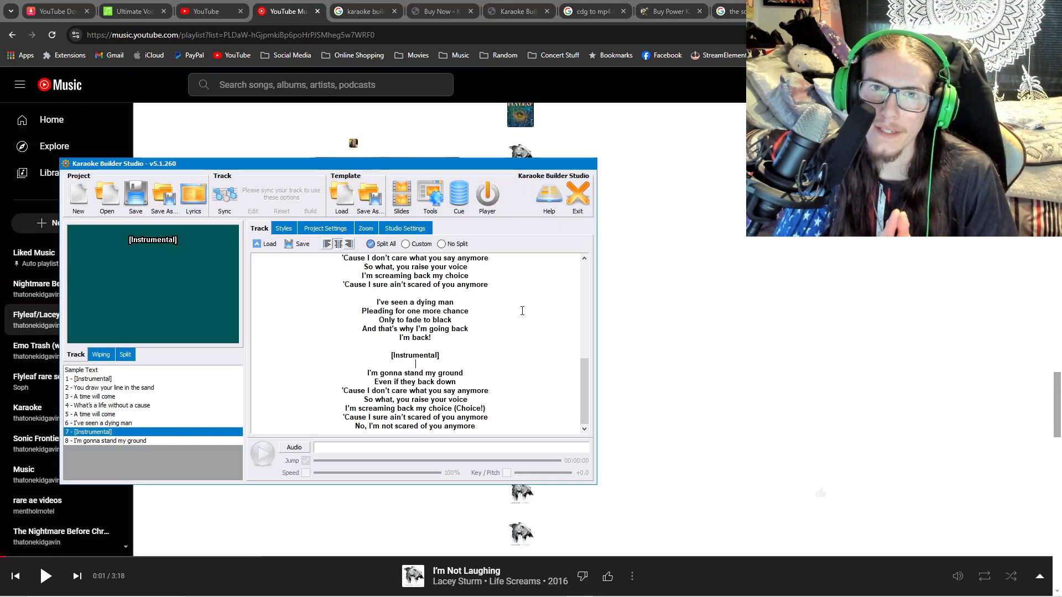
# Switch to Karaoke Builder Studio and review the full lyrics from the opening [Instrumental] page to the last line
pyautogui.scroll(10, 509, 312)
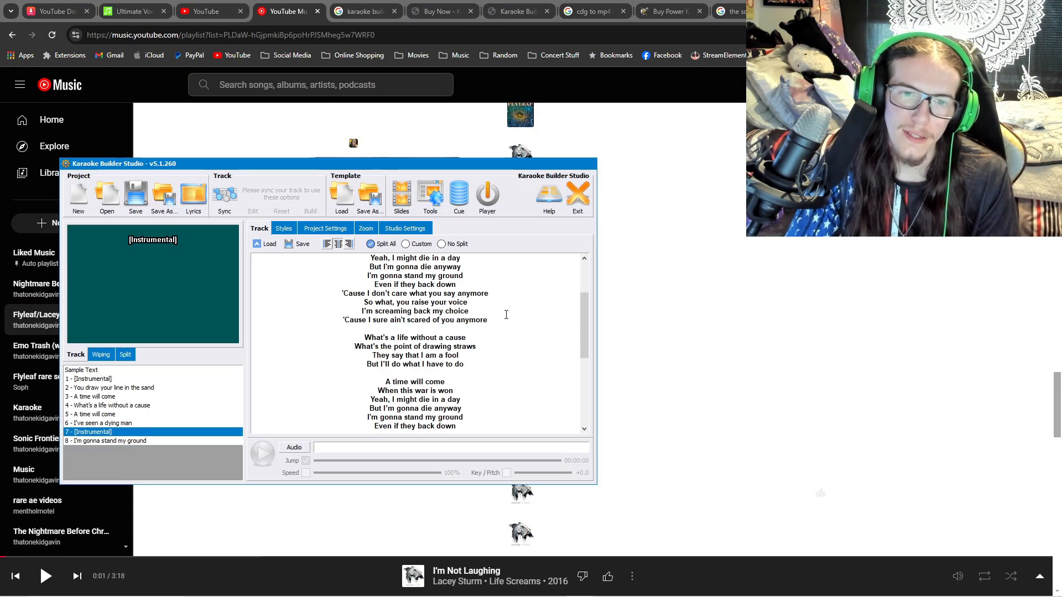
pyautogui.scroll(-10, 465, 262)
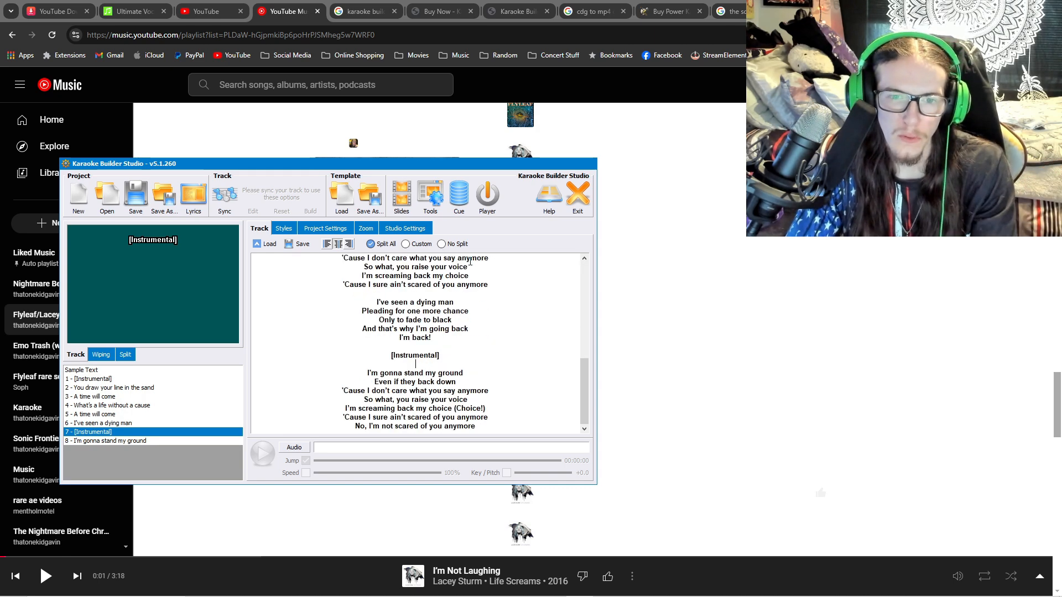
pyautogui.scroll(9, 507, 280)
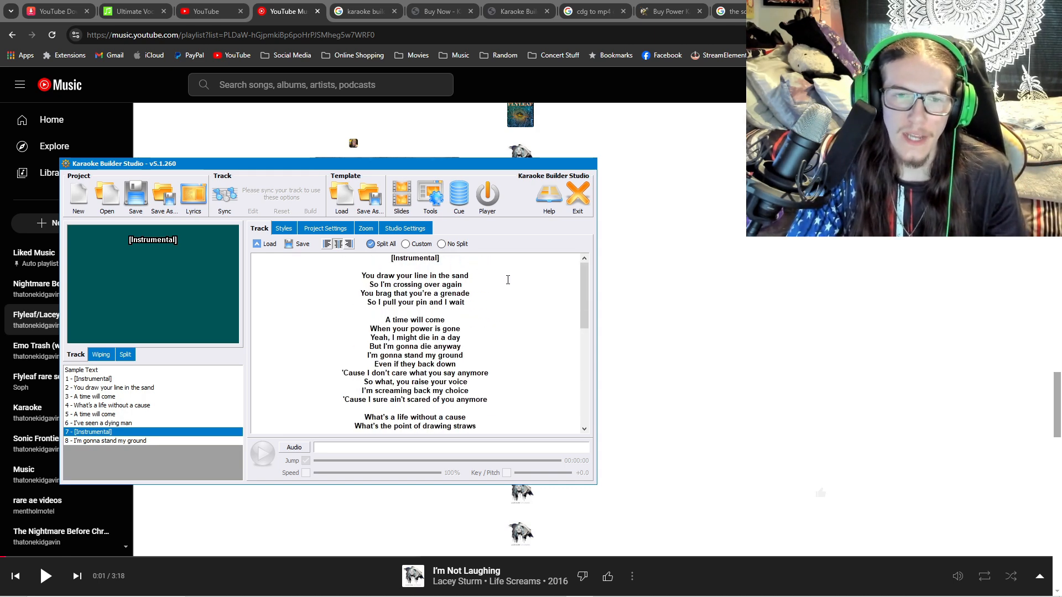
pyautogui.scroll(-10, 480, 262)
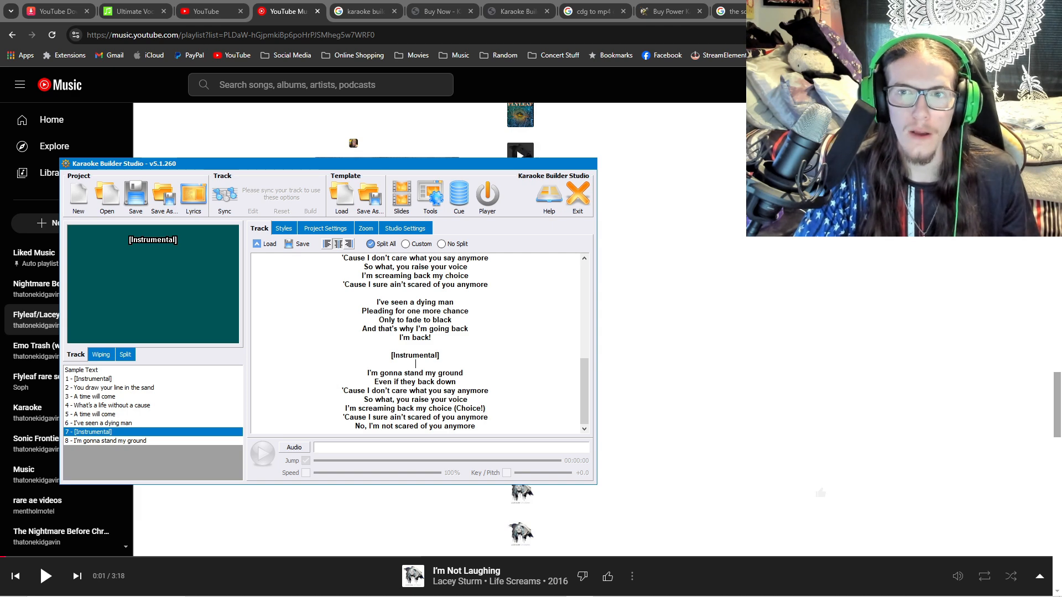
# Switch back to YouTube Music and copy the share link of I'm Not Laughing
pyautogui.click(801, 539)
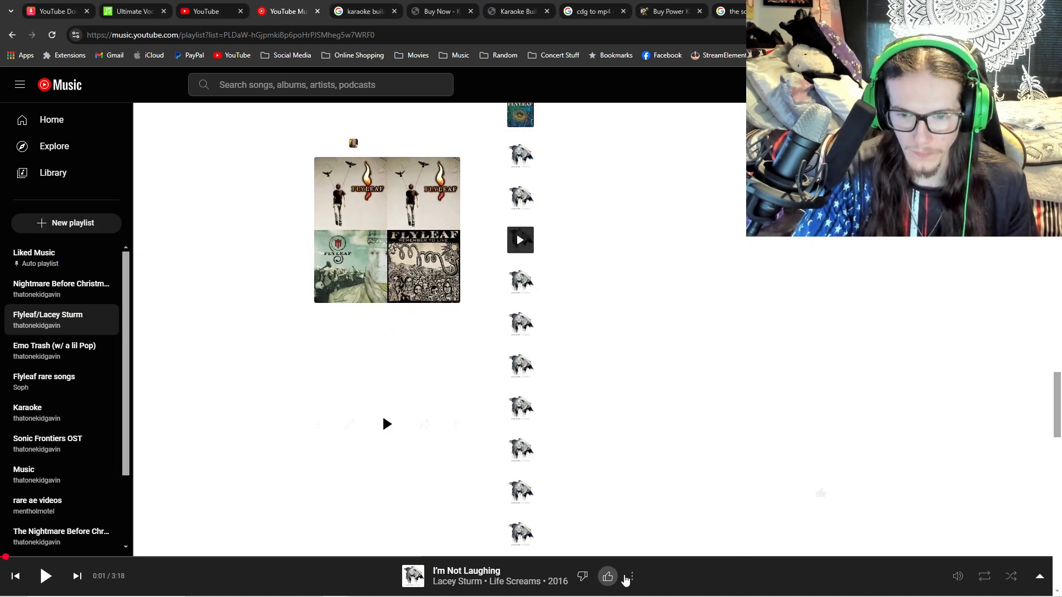
pyautogui.click(630, 576)
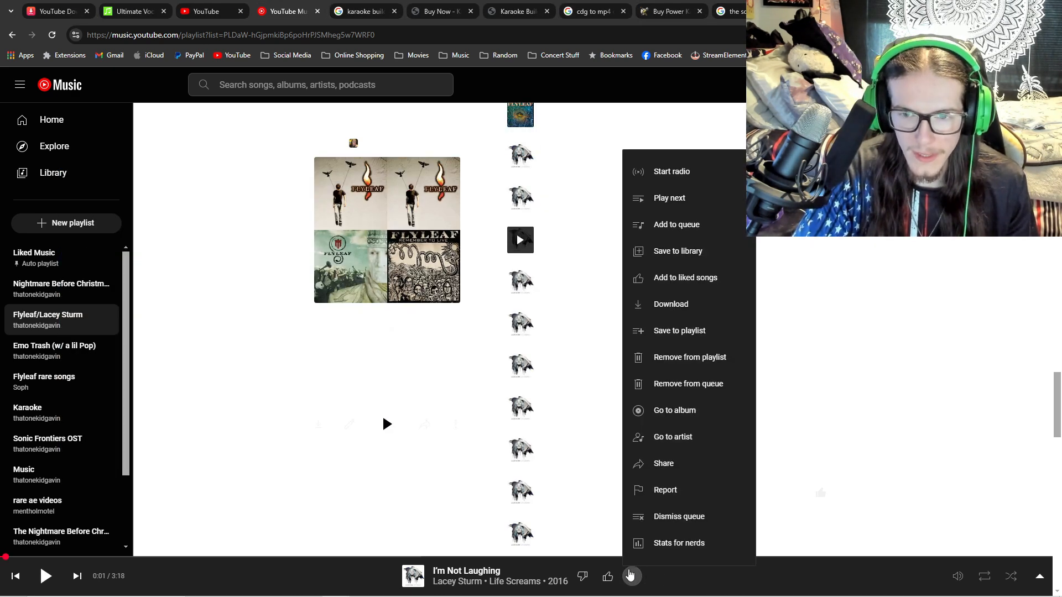
pyautogui.click(673, 465)
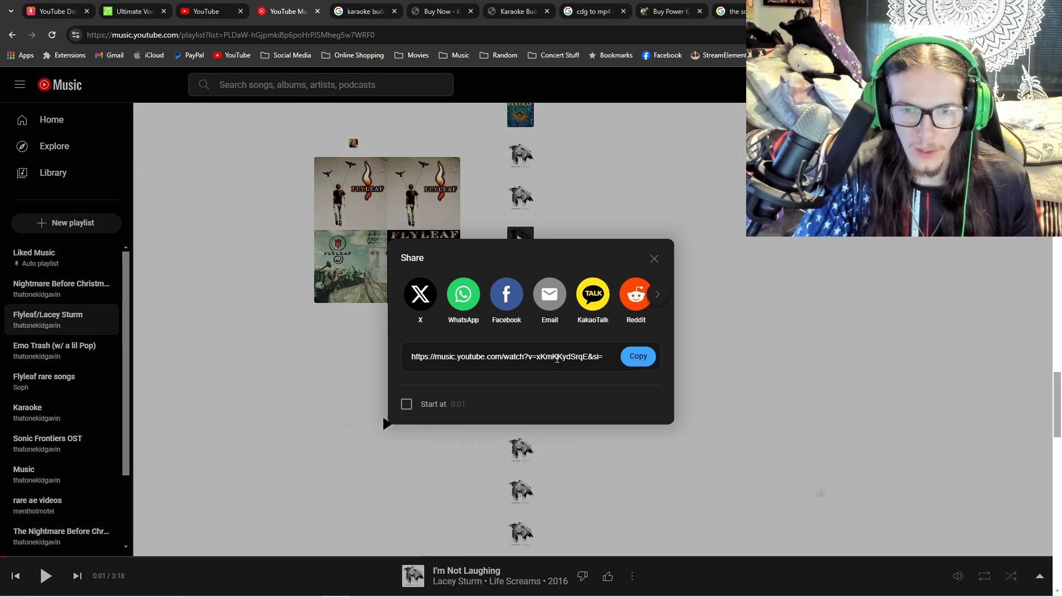
pyautogui.tripleClick(556, 358)
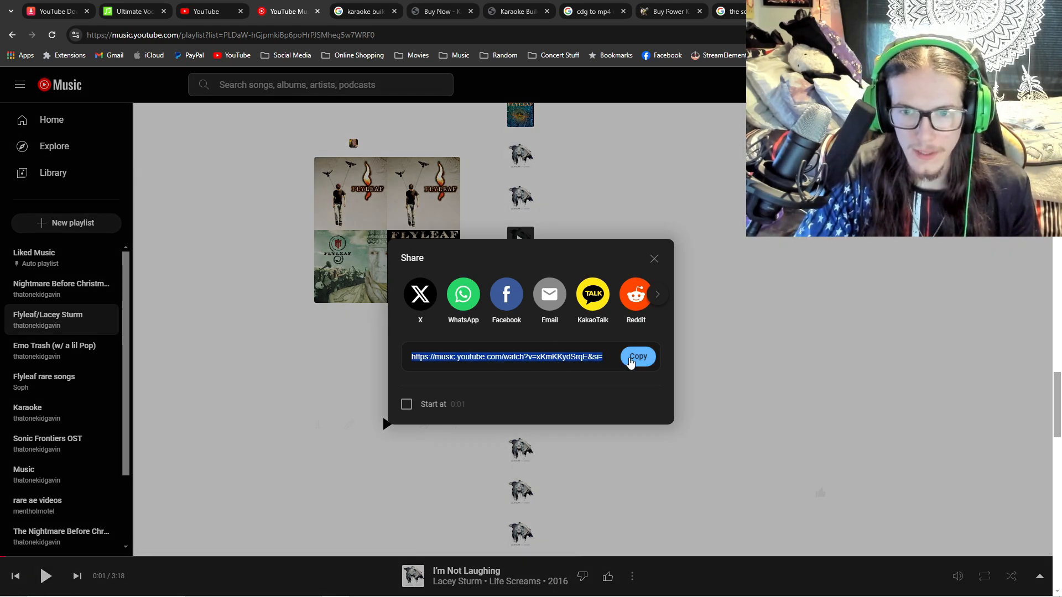
pyautogui.click(638, 357)
# Switch to y2mate.com, look up the copied song link and start converting the audio to MP3 at 128kbps
pyautogui.click(53, 5)
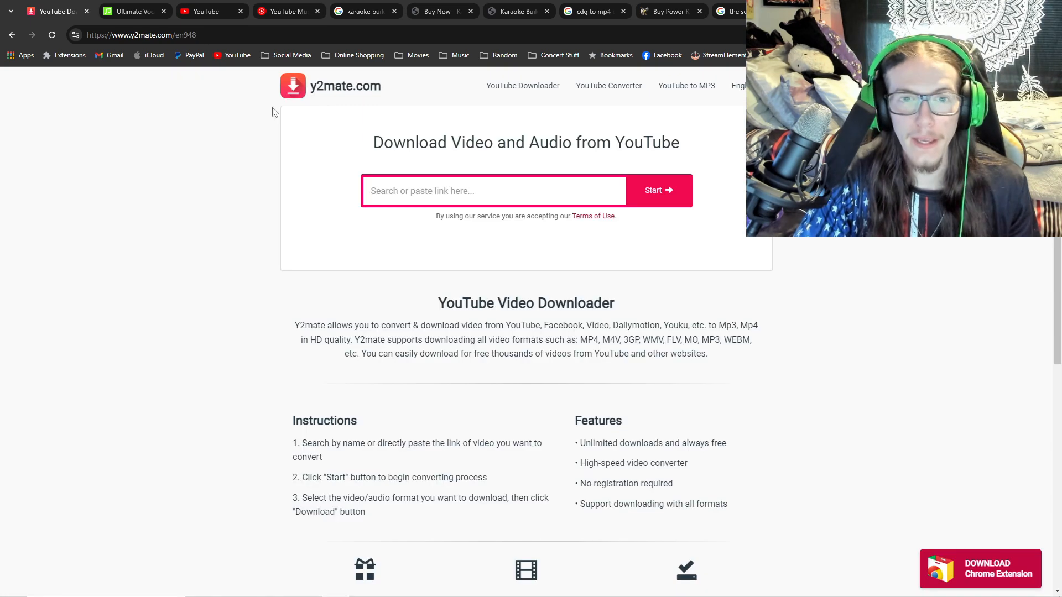
pyautogui.click(455, 196)
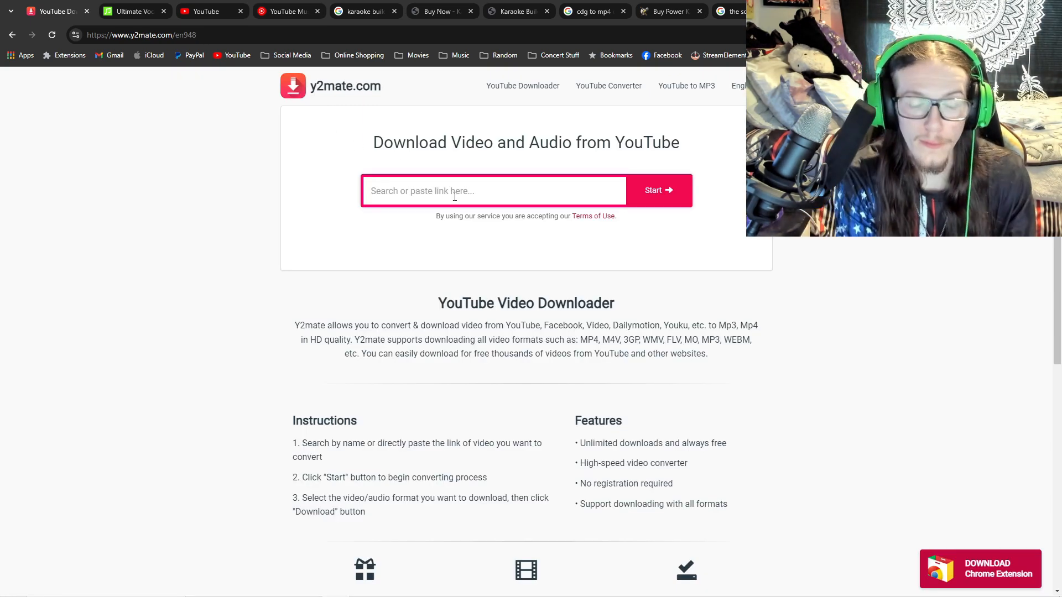
pyautogui.hotkey('ctrl', 'v')
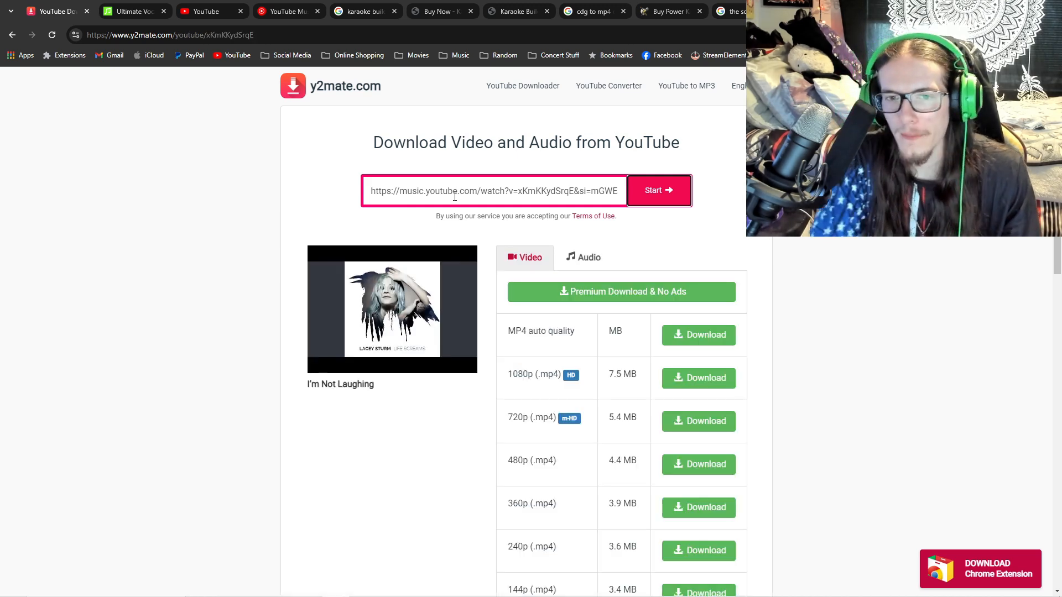
pyautogui.click(567, 258)
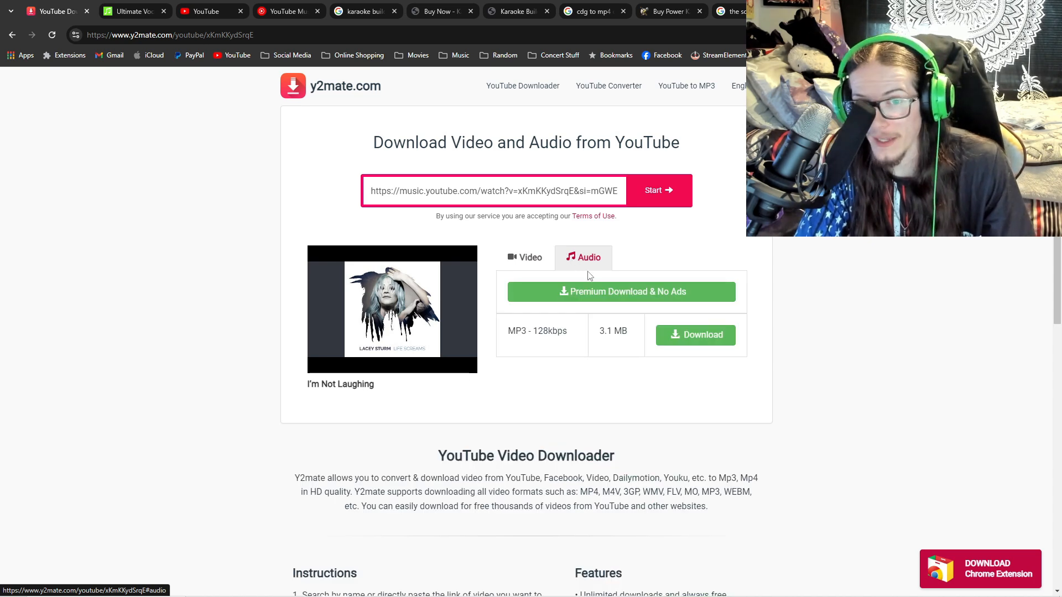
pyautogui.click(681, 339)
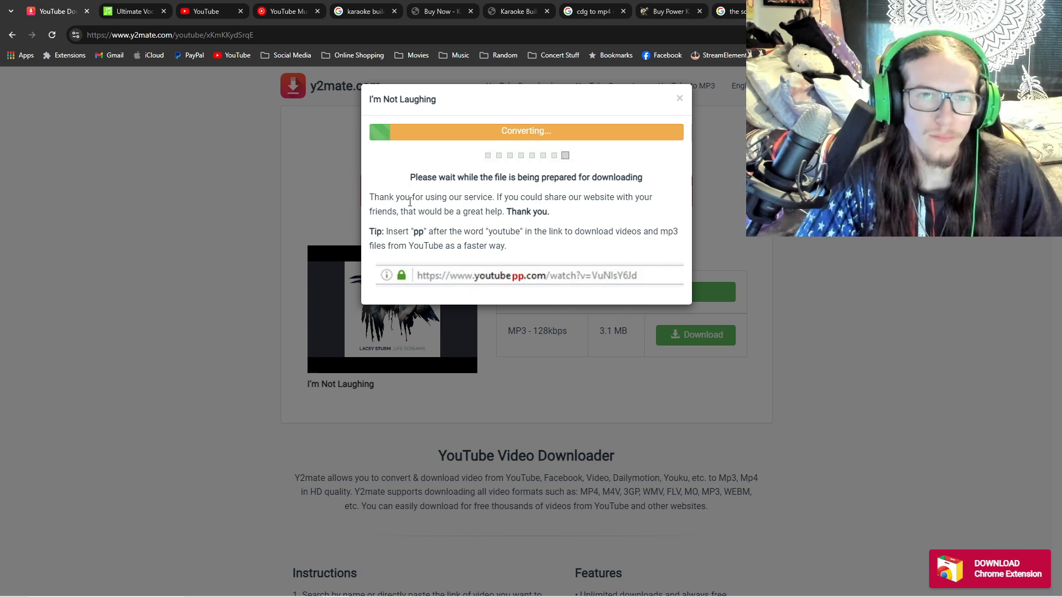
# Switch to the UVR online vocal remover and submit the copied song link for Music and vocals separation with the Mel-RoFormer model
pyautogui.click(125, 11)
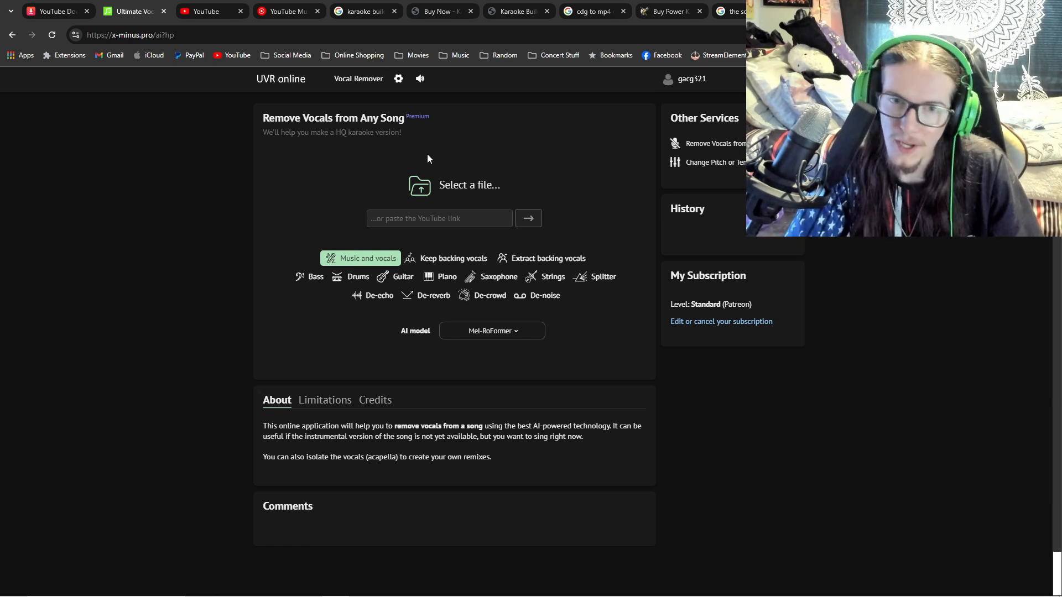
pyautogui.click(460, 213)
pyautogui.hotkey('ctrl', 'v')
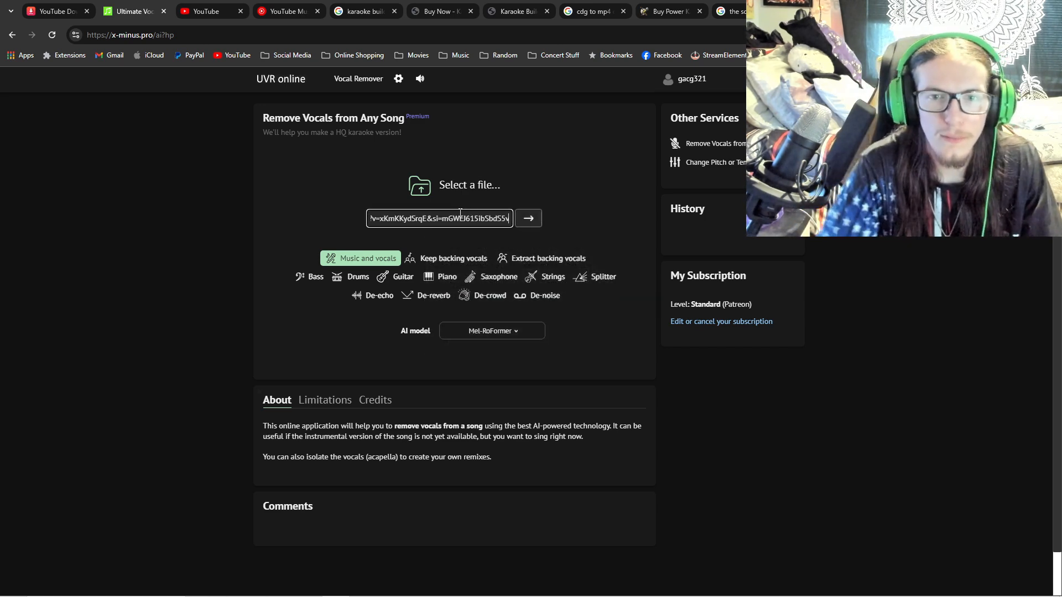
pyautogui.click(518, 218)
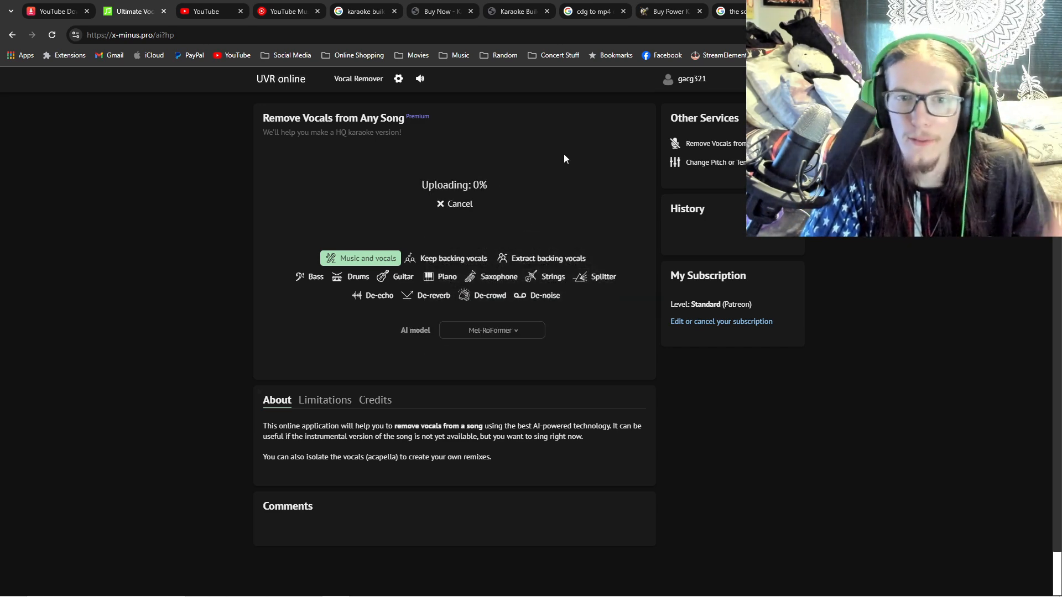
# Switch back to y2mate.com, start saving the converted .mp3 and browse to the All Karaoke folder in Downloads
pyautogui.click(65, 4)
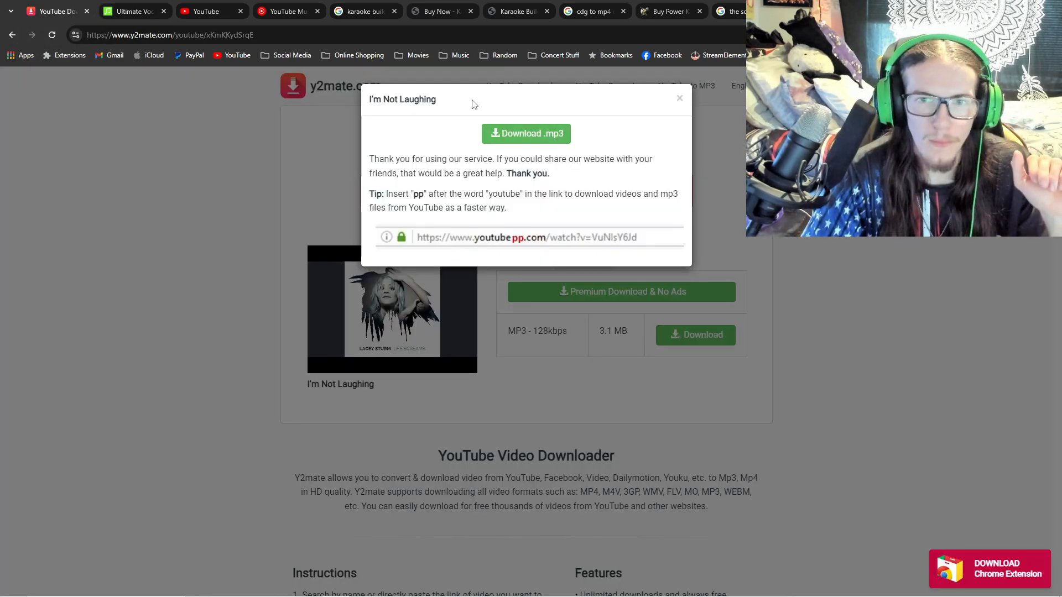
pyautogui.click(502, 132)
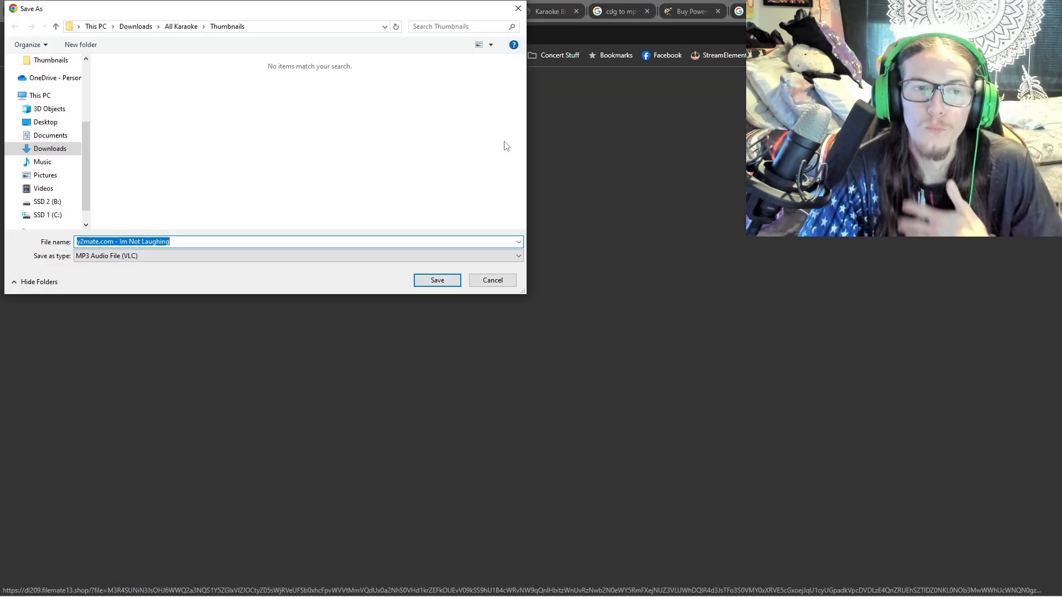
pyautogui.click(50, 148)
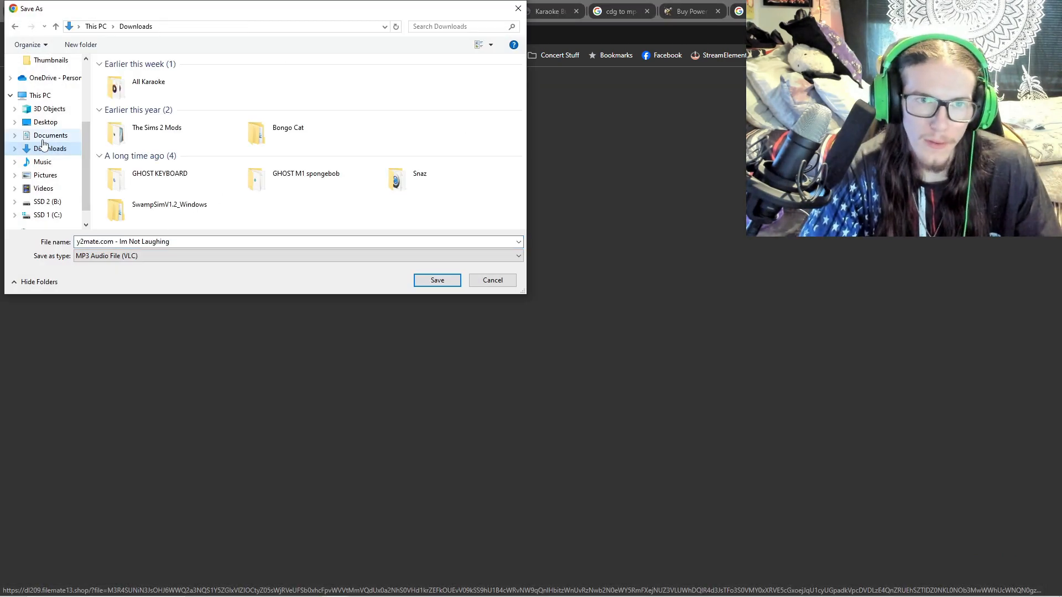
pyautogui.doubleClick(165, 86)
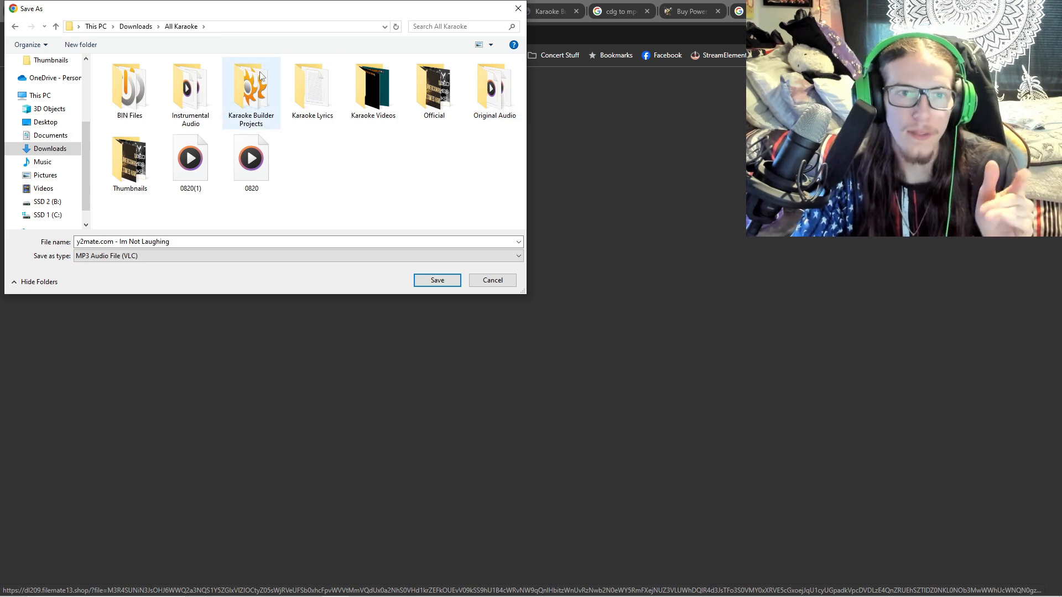
# Look into the Karaoke Builder Projects folder, check the lyrics project in Karaoke Builder Studio, and cancel saving the MP3
pyautogui.moveTo(243, 77)
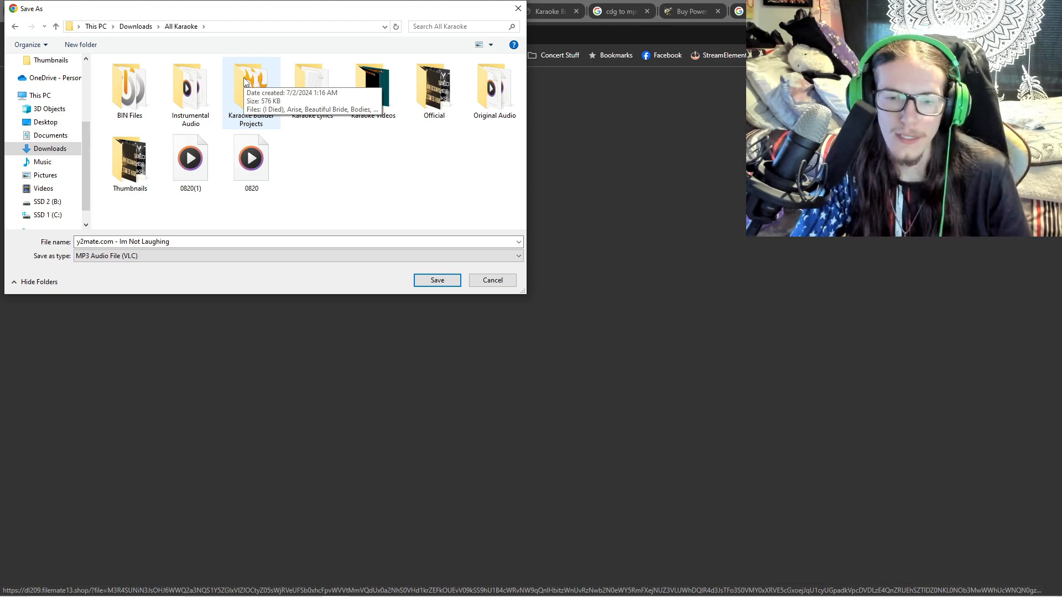
pyautogui.click(579, 587)
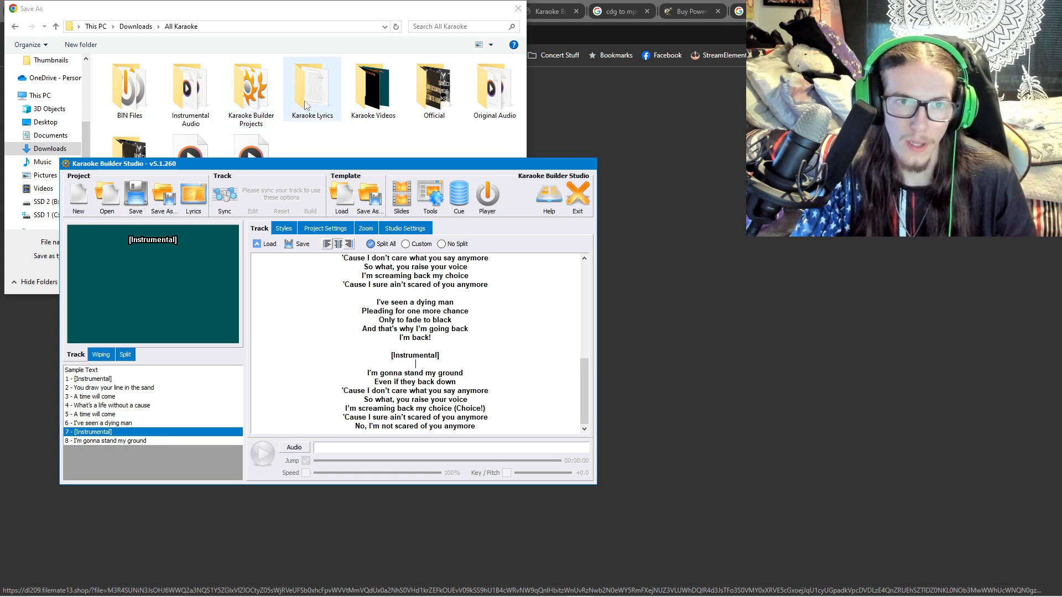
pyautogui.doubleClick(264, 90)
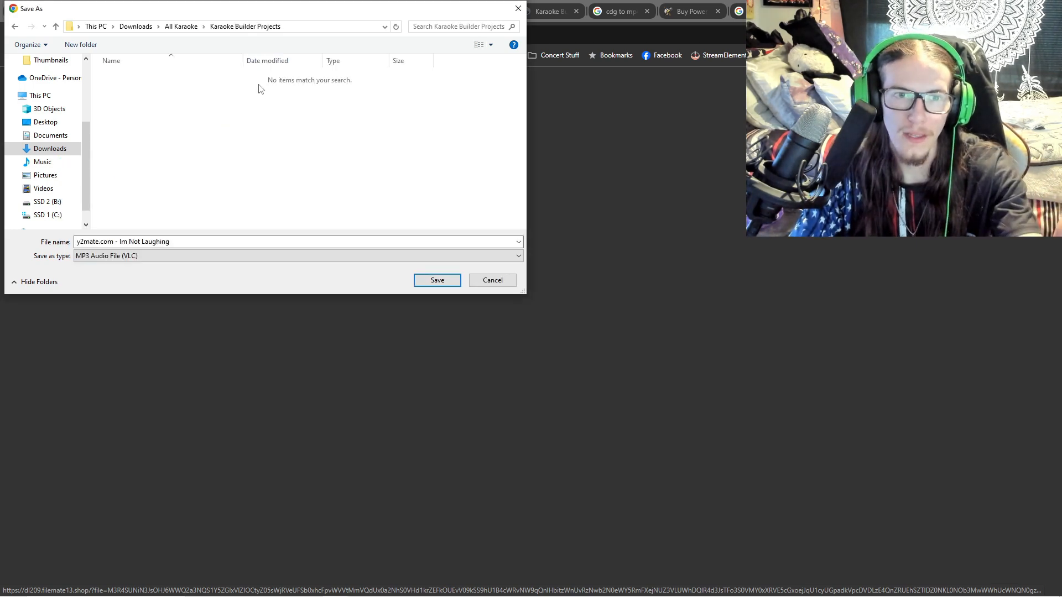
pyautogui.click(14, 27)
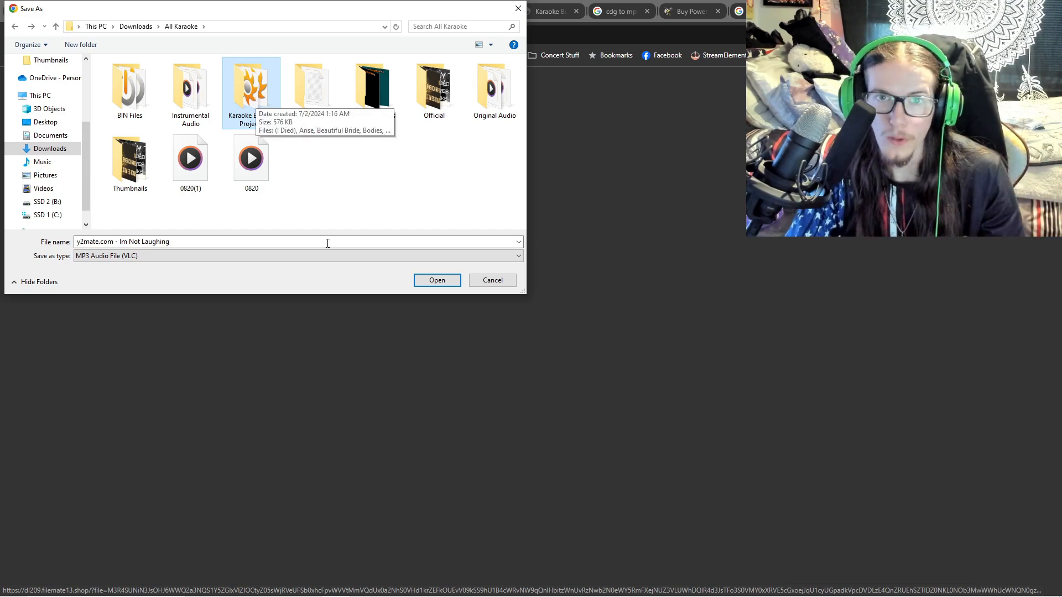
pyautogui.moveTo(622, 593)
pyautogui.click(579, 586)
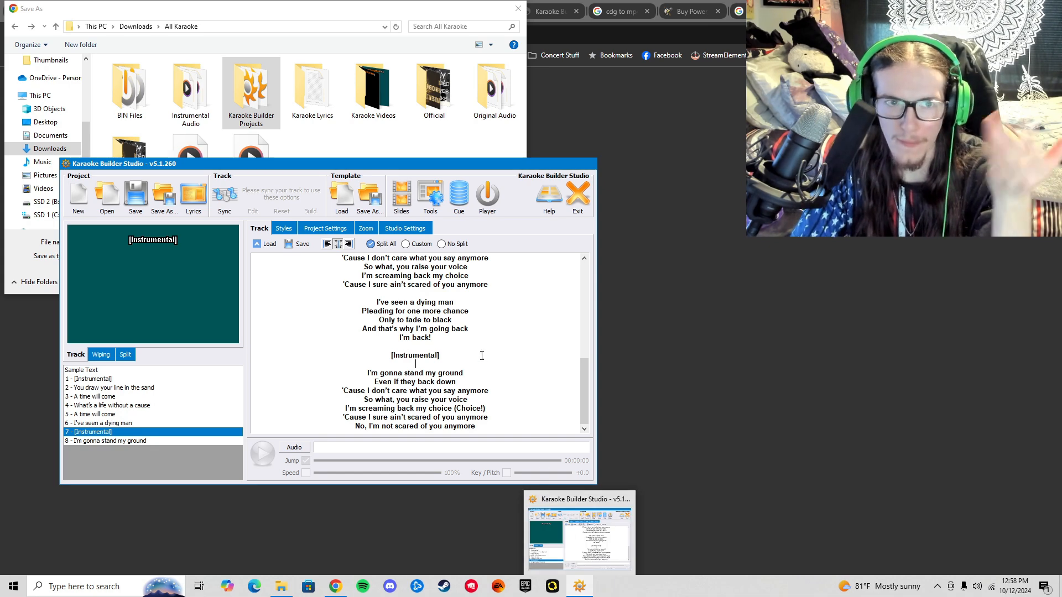
pyautogui.click(336, 131)
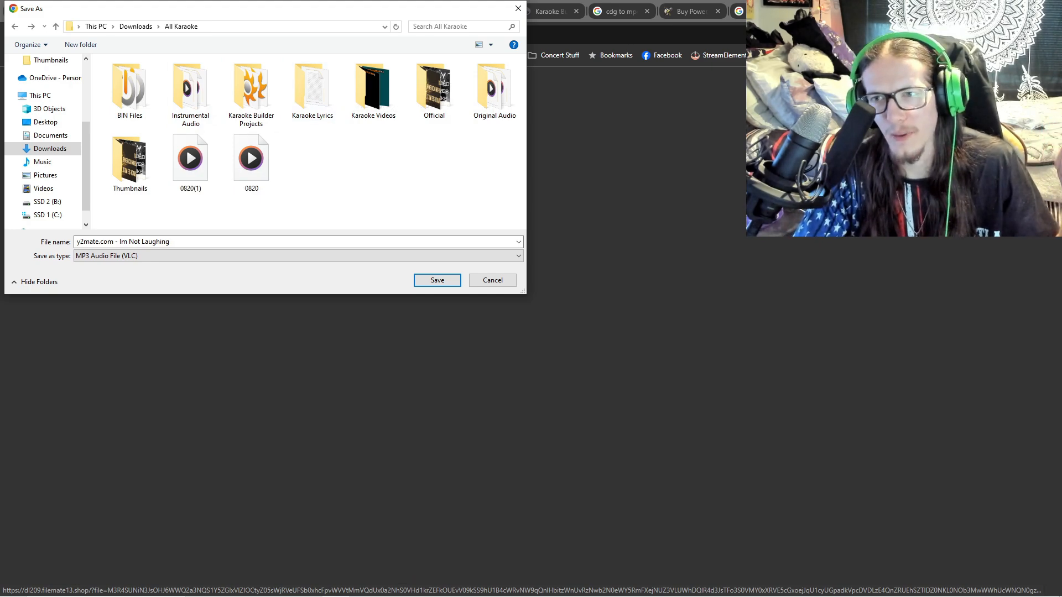
pyautogui.click(492, 279)
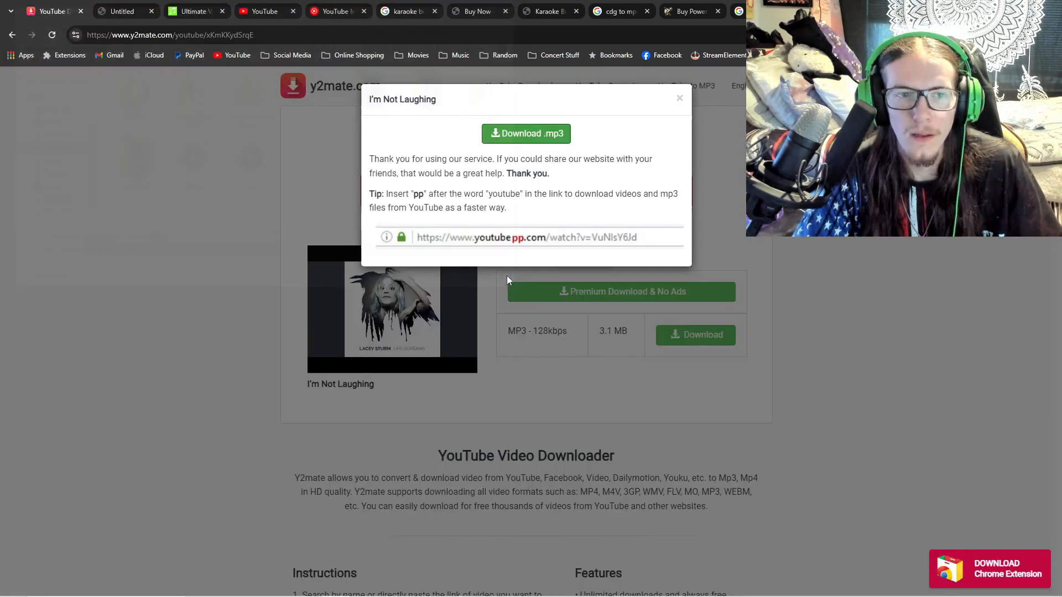
# Open Canva's YouTube thumbnail page in a new browser tab and start a blank YouTube thumbnail design
pyautogui.hotkey('ctrl', 't')
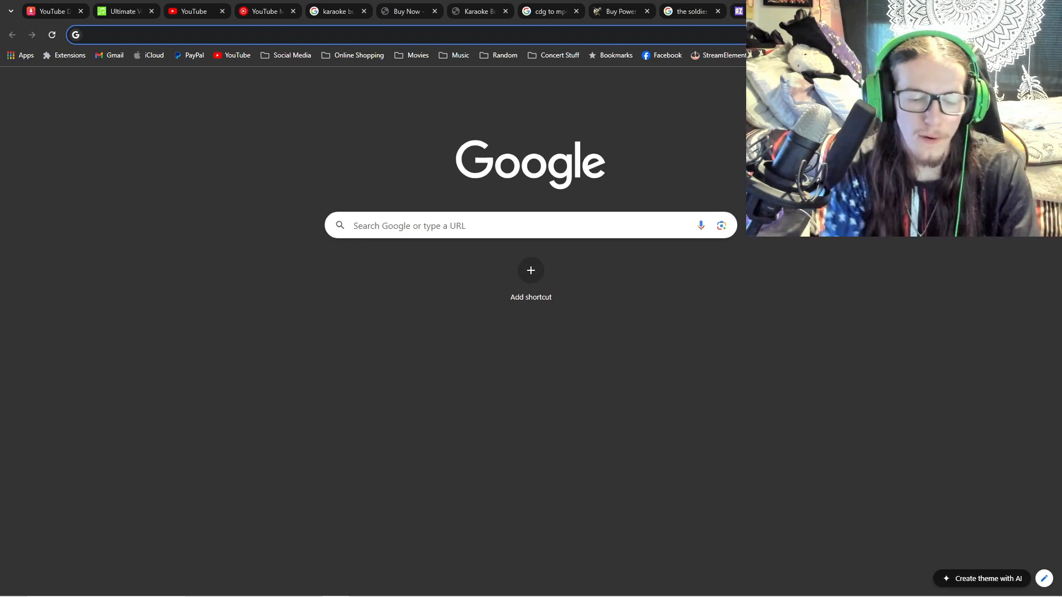
pyautogui.write('canva')
pyautogui.press('Return')
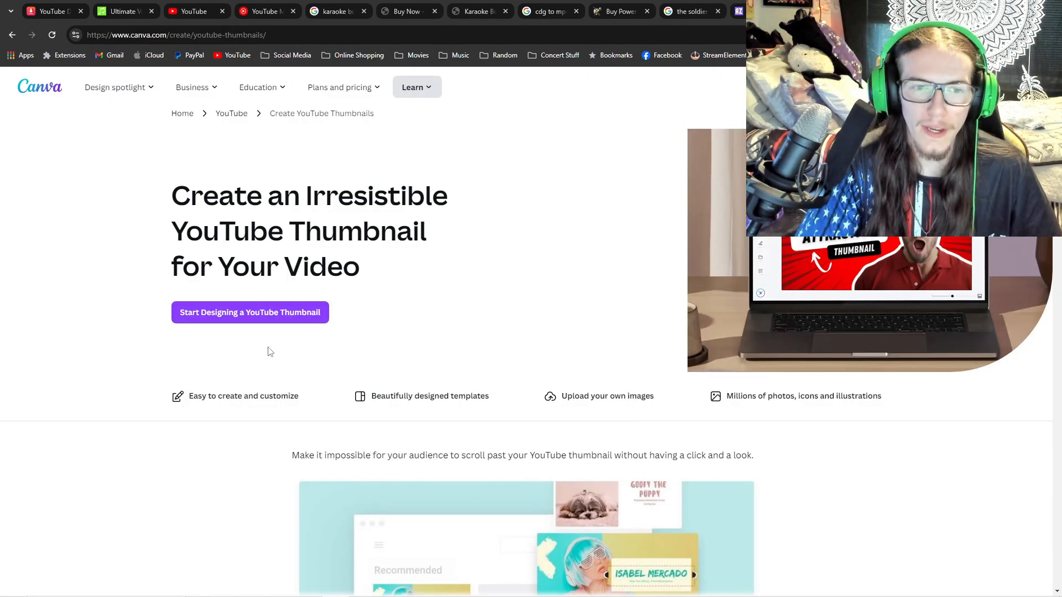
pyautogui.click(223, 311)
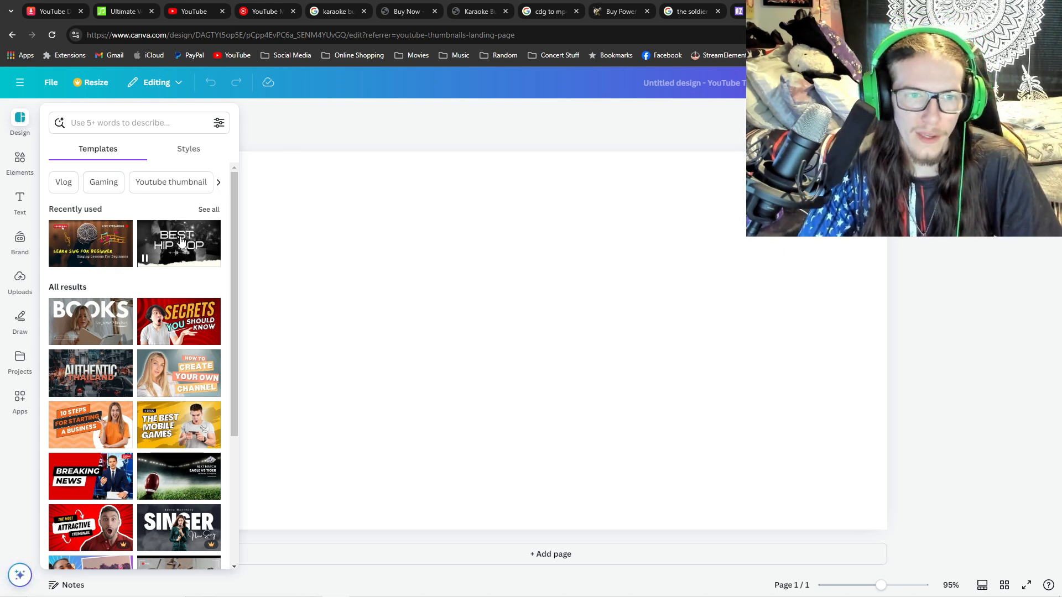
# Look over the recently used templates and open the Karaoke Thumbnail design from the recent designs
pyautogui.moveTo(170, 253)
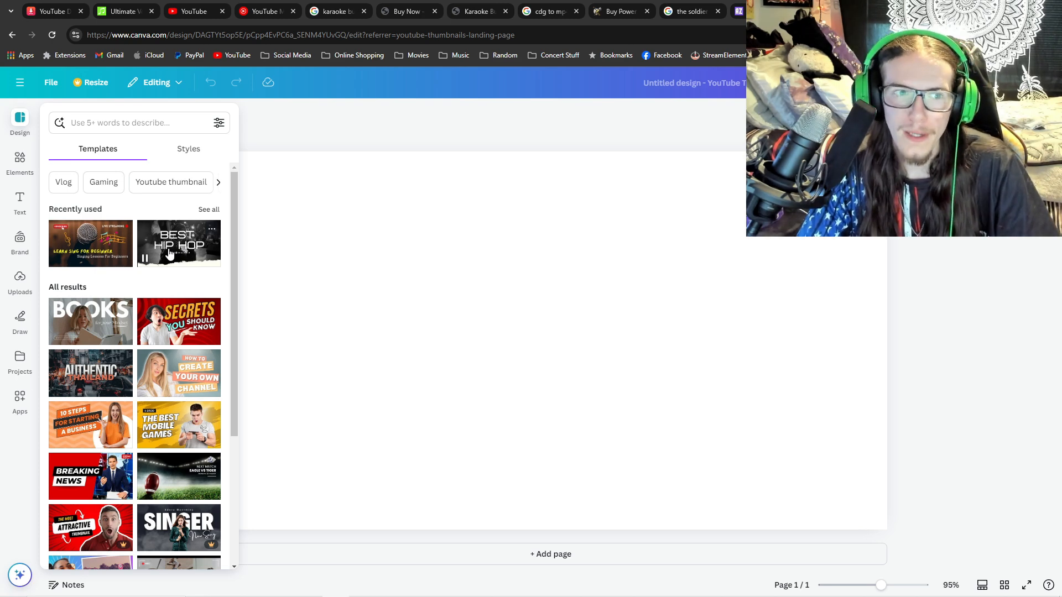
pyautogui.moveTo(93, 238)
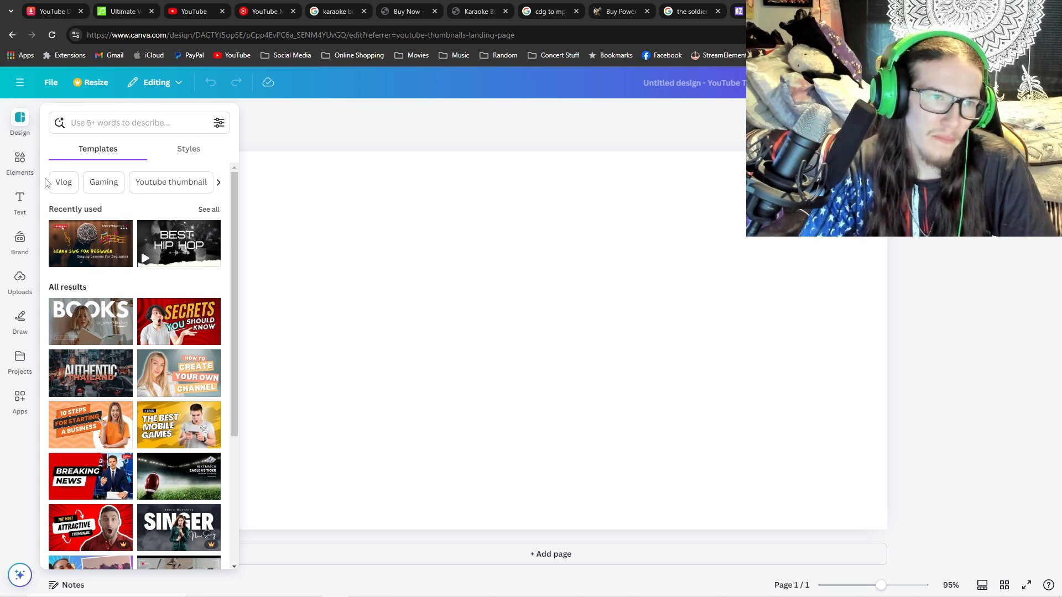
pyautogui.click(20, 82)
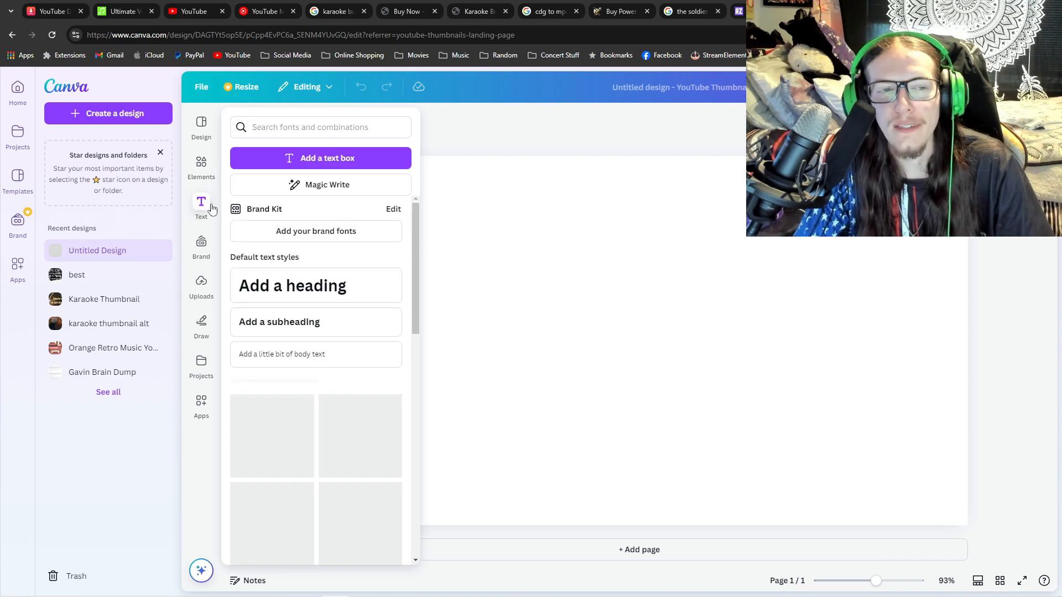
pyautogui.click(97, 308)
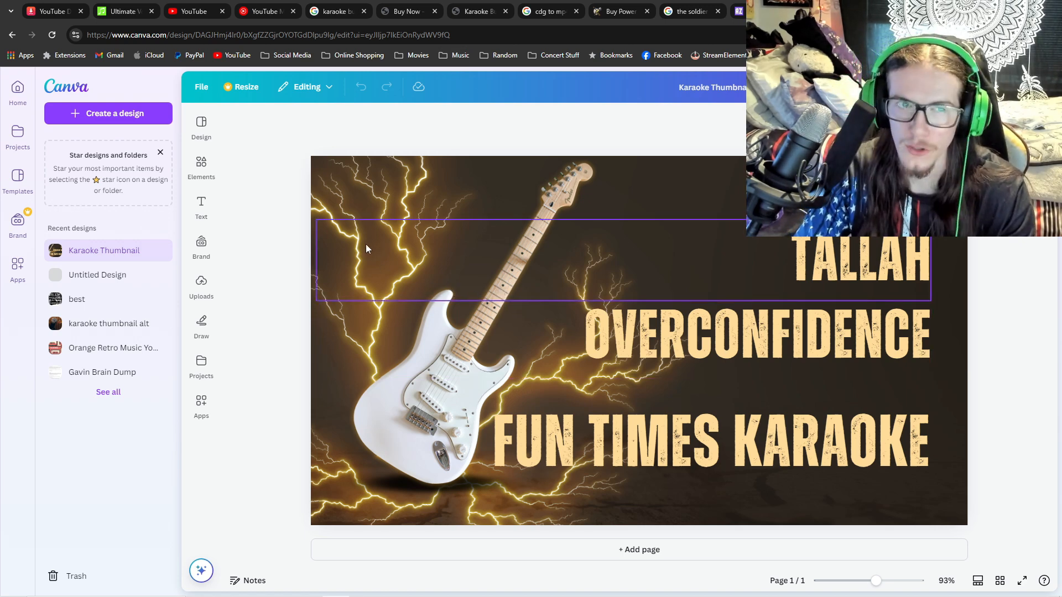
pyautogui.click(262, 8)
pyautogui.click(190, 12)
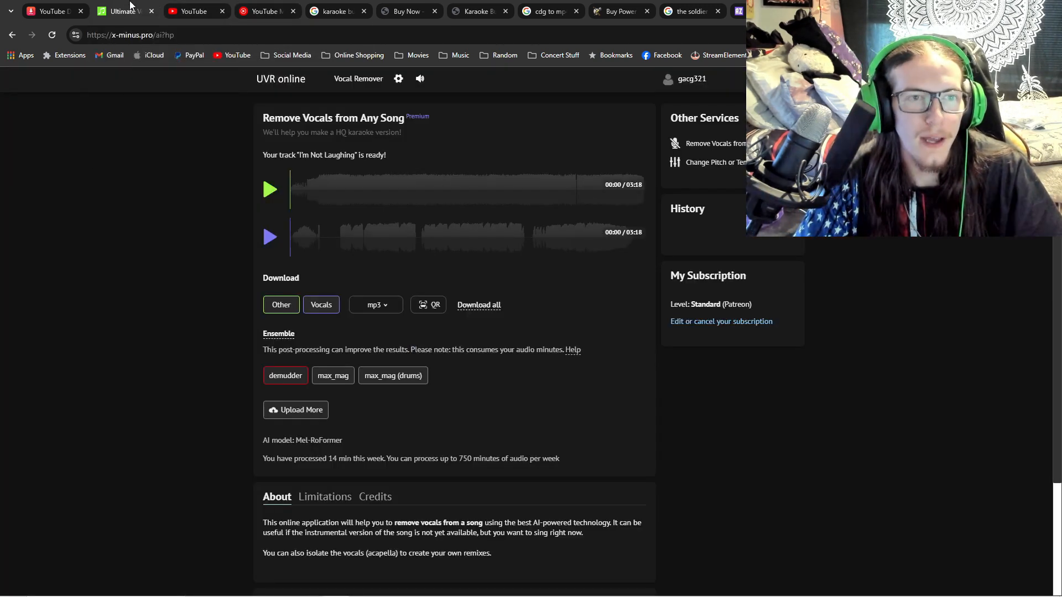
pyautogui.click(290, 305)
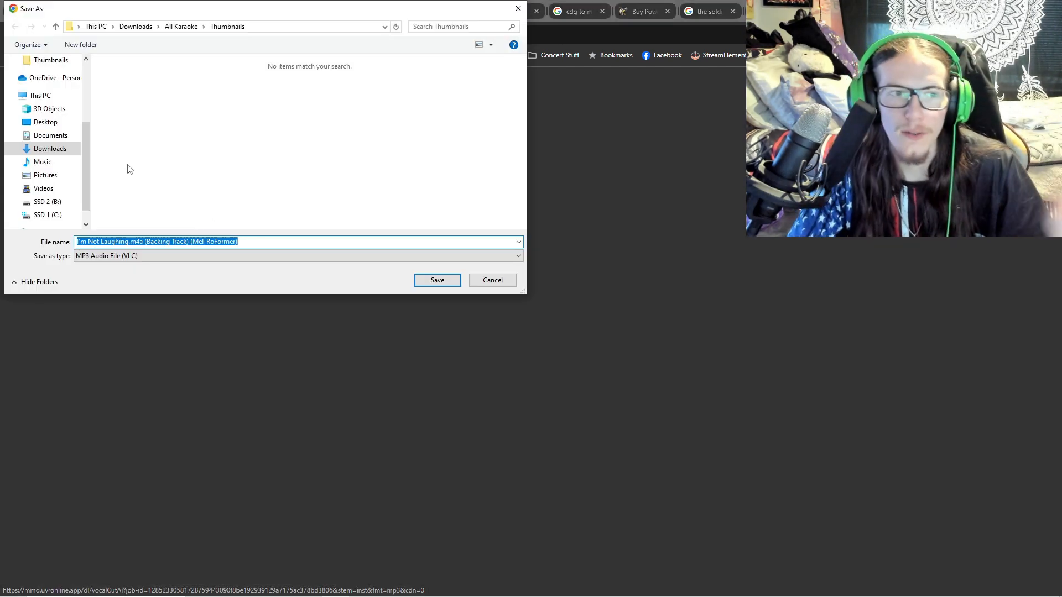
pyautogui.click(78, 151)
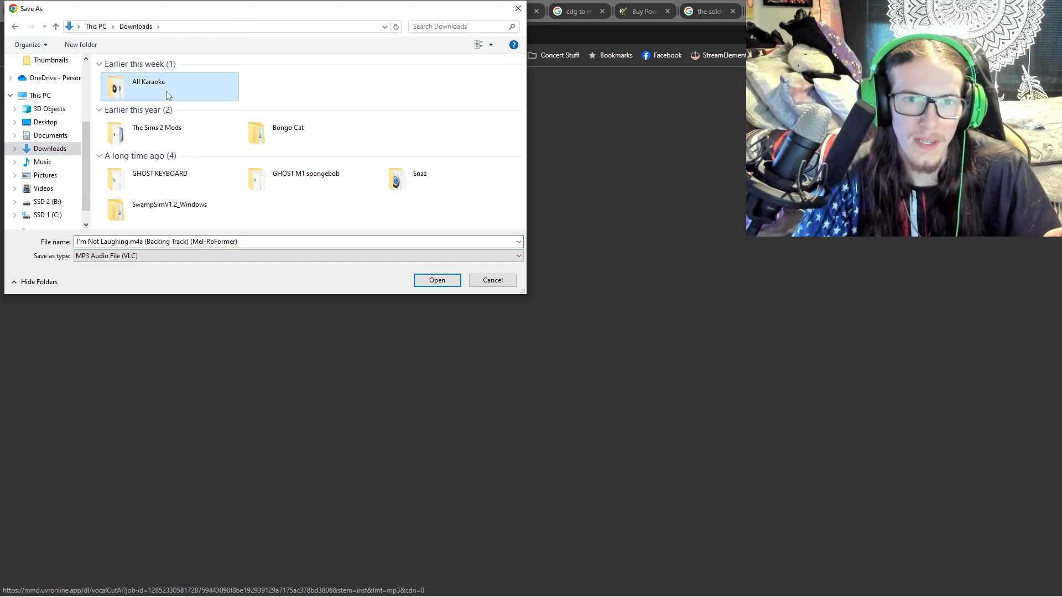
pyautogui.doubleClick(166, 91)
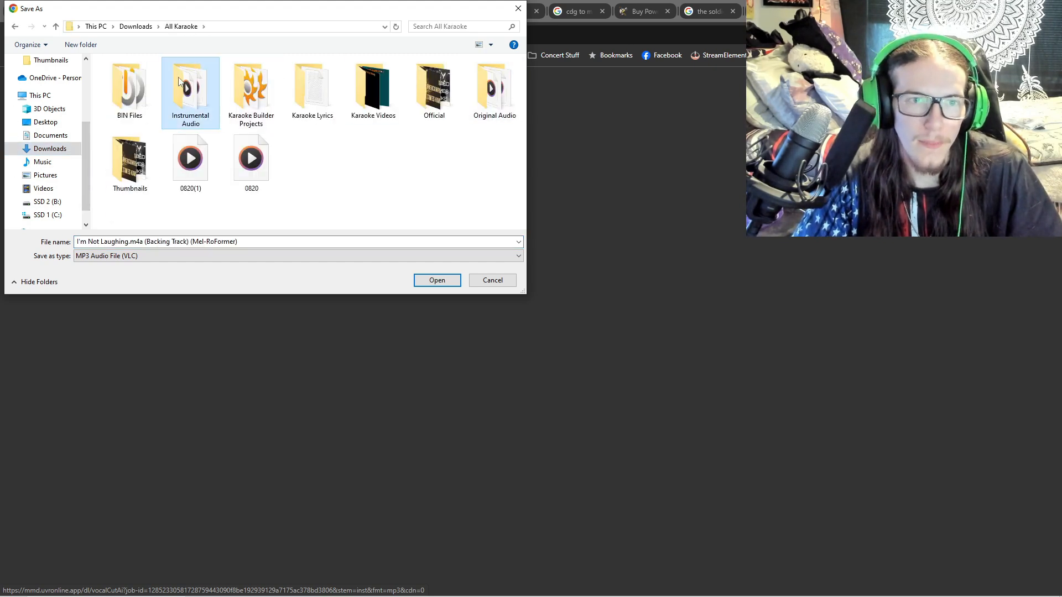
pyautogui.doubleClick(179, 80)
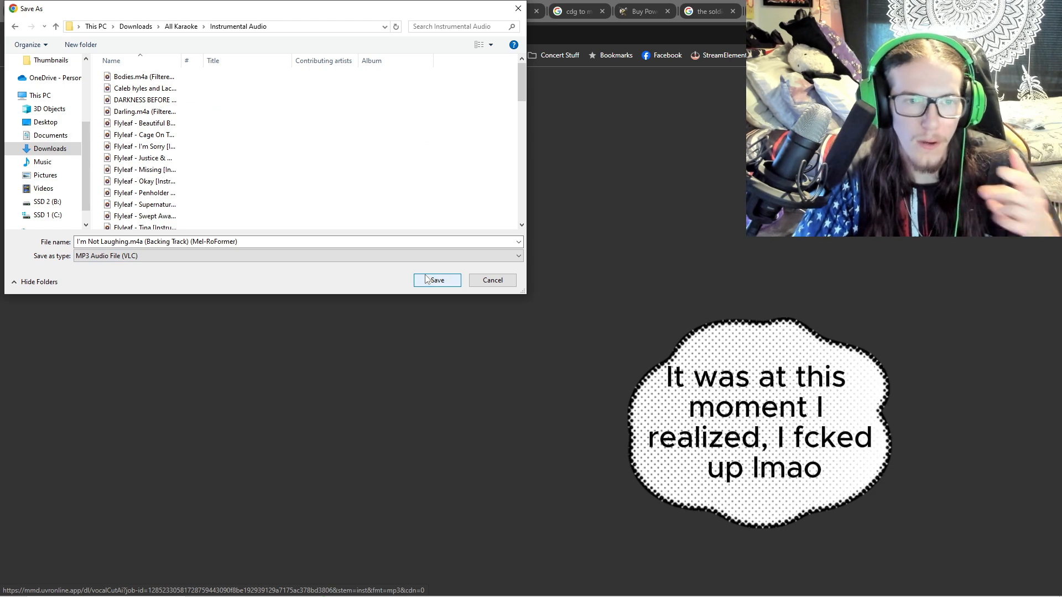
pyautogui.click(484, 279)
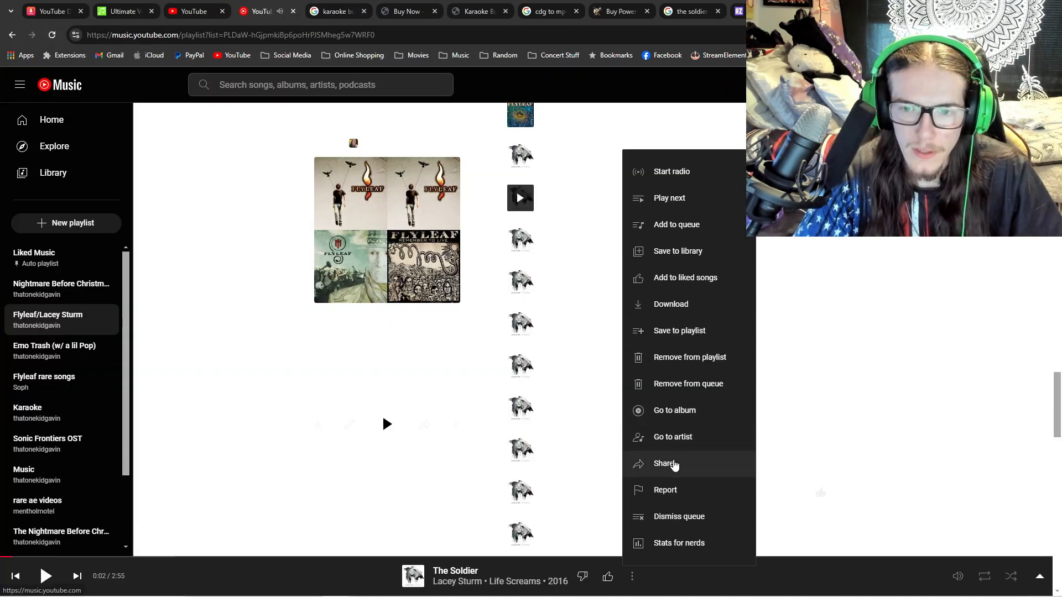
# Copy the share link of The Soldier by Lacey Sturm from YouTube Music
pyautogui.click(673, 464)
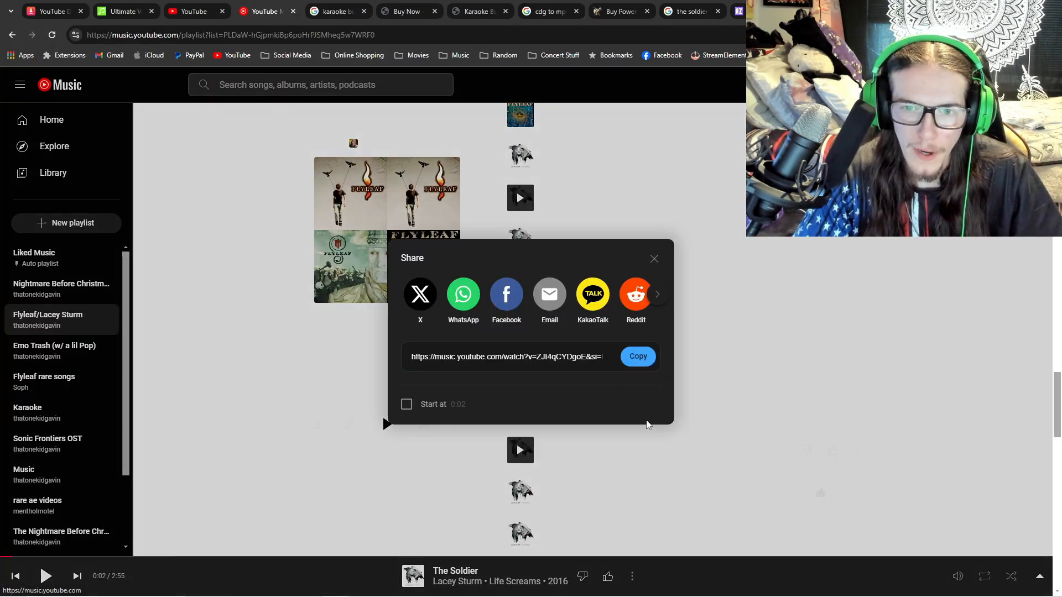
pyautogui.tripleClick(549, 355)
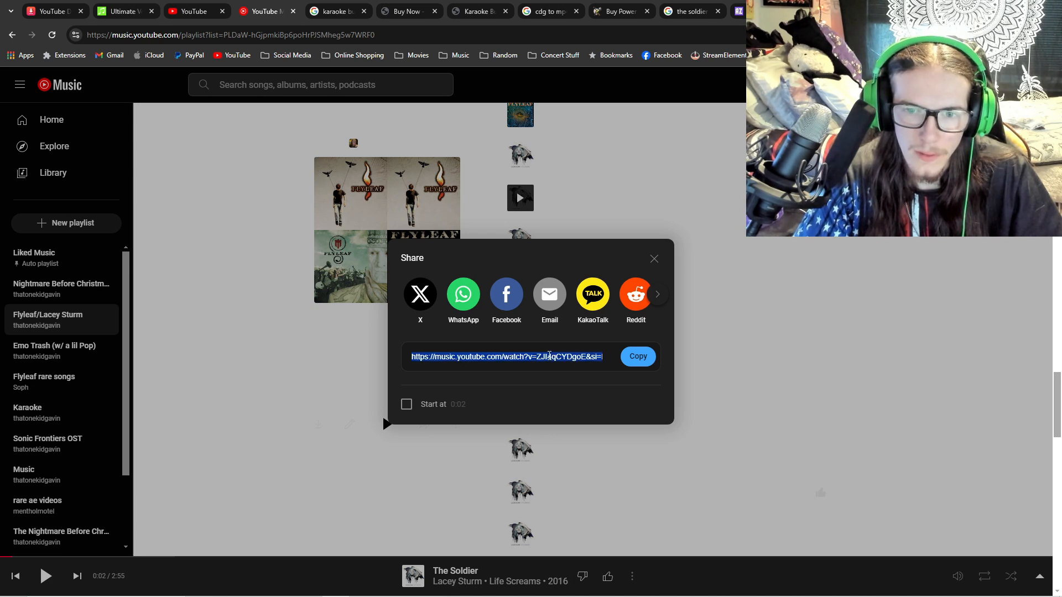
pyautogui.rightClick(548, 355)
pyautogui.click(608, 338)
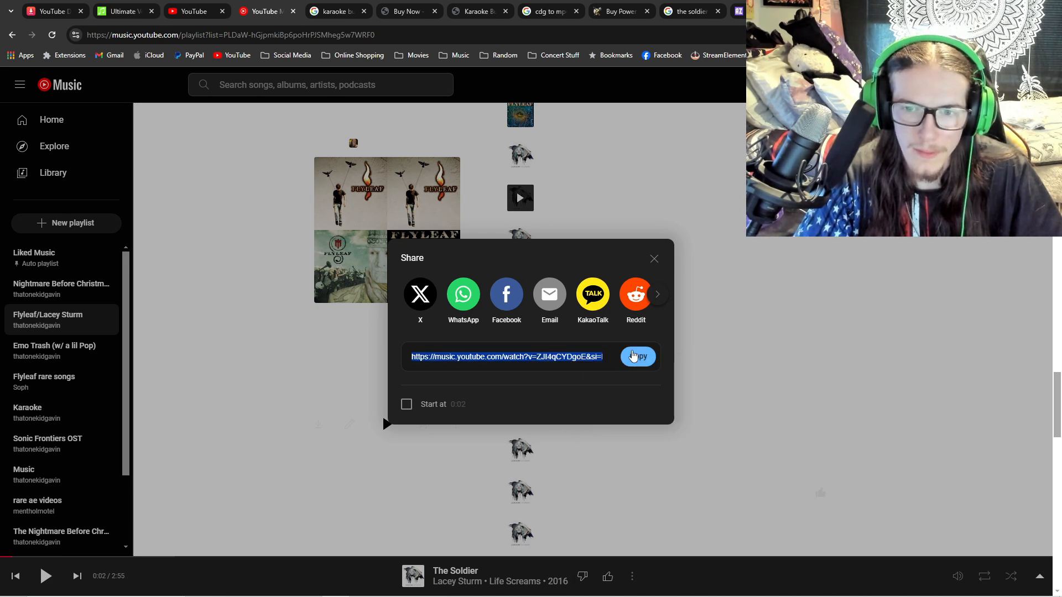
pyautogui.click(638, 356)
# Switch to the UVR online vocal remover, start a new separation and submit the copied song link for Music and vocals with Mel-RoFormer
pyautogui.click(119, 11)
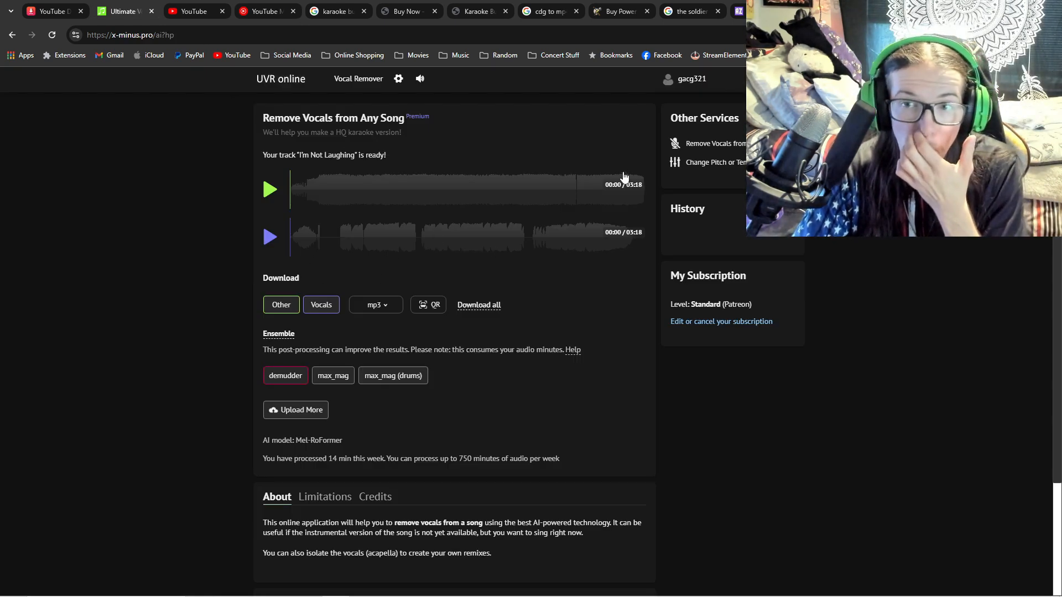
pyautogui.click(710, 144)
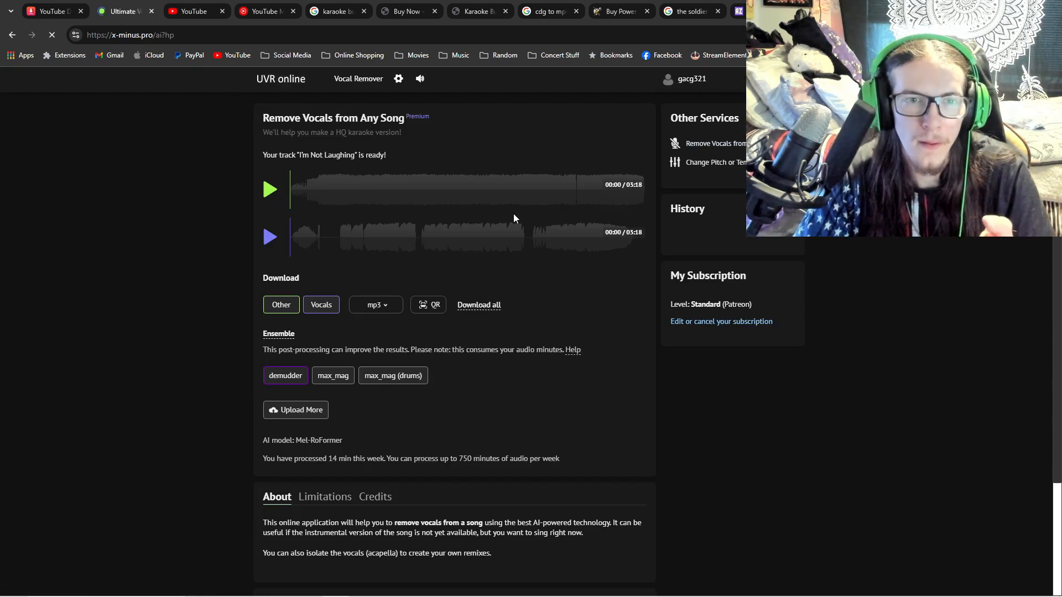
pyautogui.click(469, 224)
pyautogui.hotkey('ctrl', 'v')
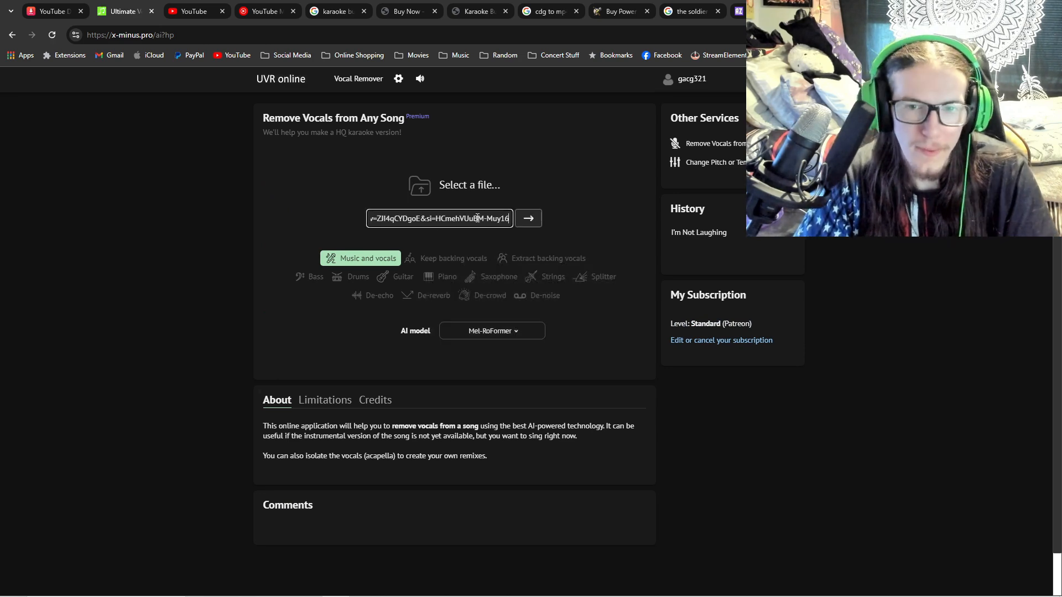
pyautogui.click(528, 218)
# Switch to y2mate.com, close the previous song's download dialog, look up the copied link and start converting The Soldier to MP3 at 128kbps
pyautogui.click(70, 6)
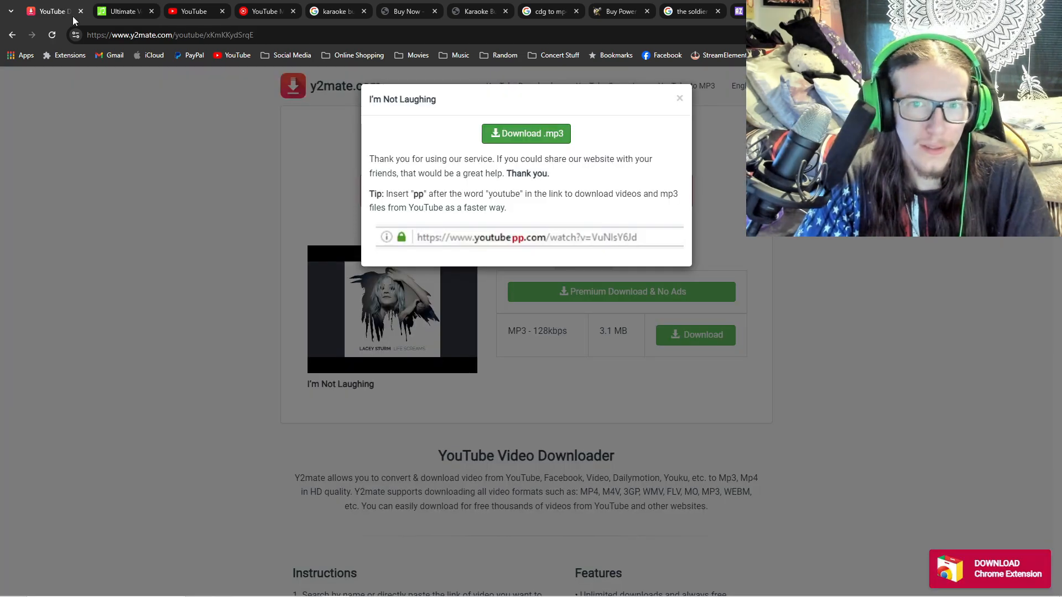
pyautogui.click(678, 99)
pyautogui.click(548, 190)
pyautogui.hotkey('ctrl', 'v')
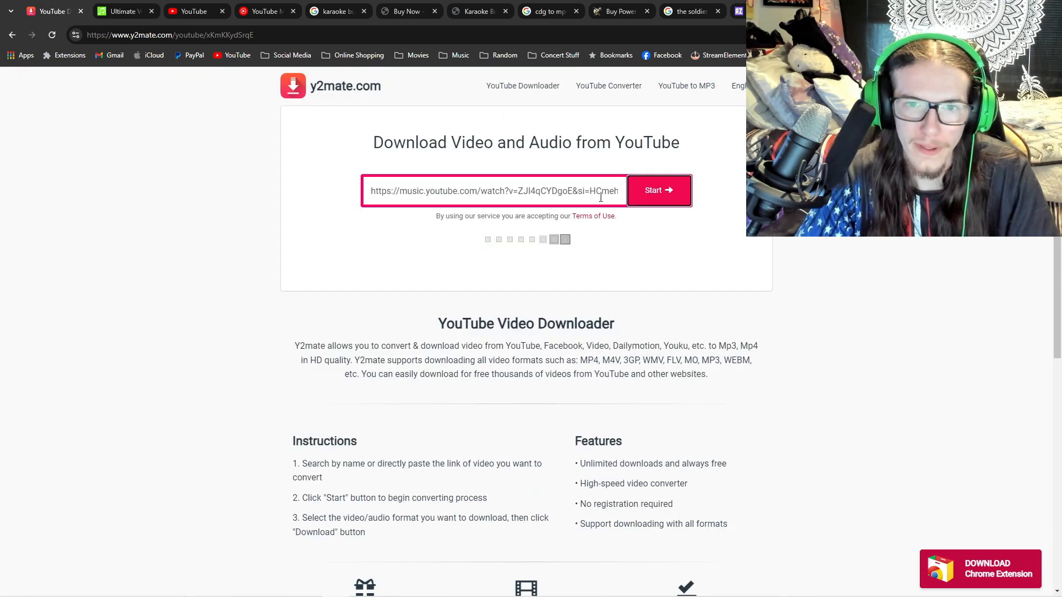
pyautogui.click(636, 199)
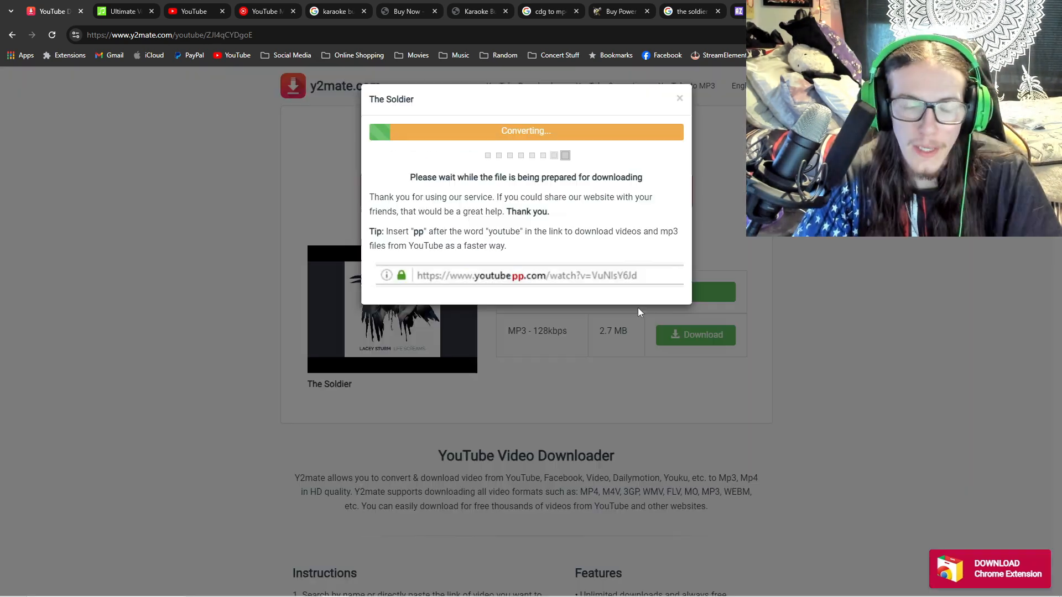
# Switch to Karaoke Builder Studio and examine the fonts available for the Default style
pyautogui.click(579, 586)
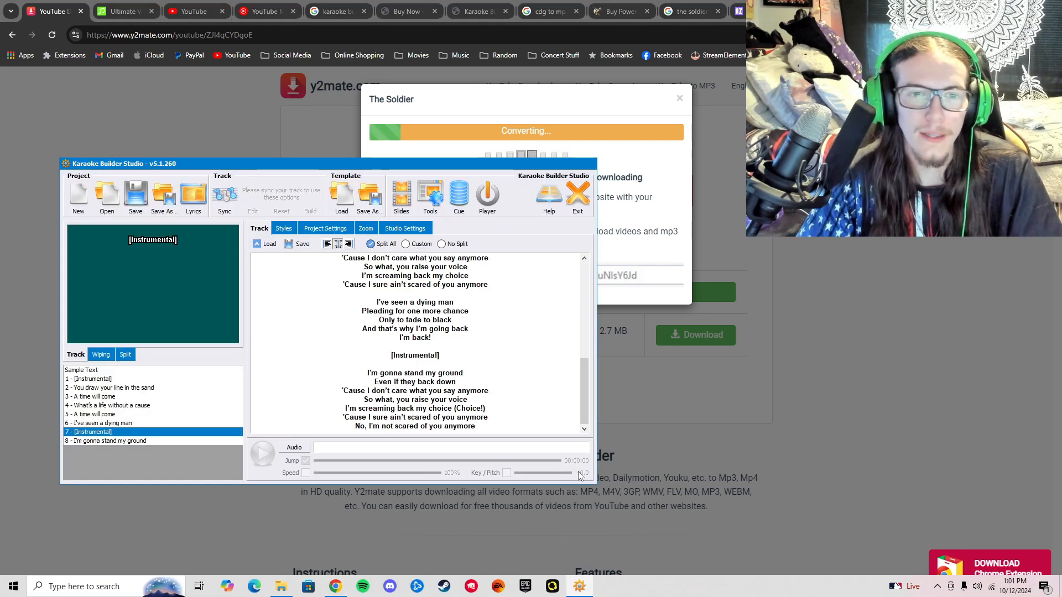
pyautogui.click(284, 229)
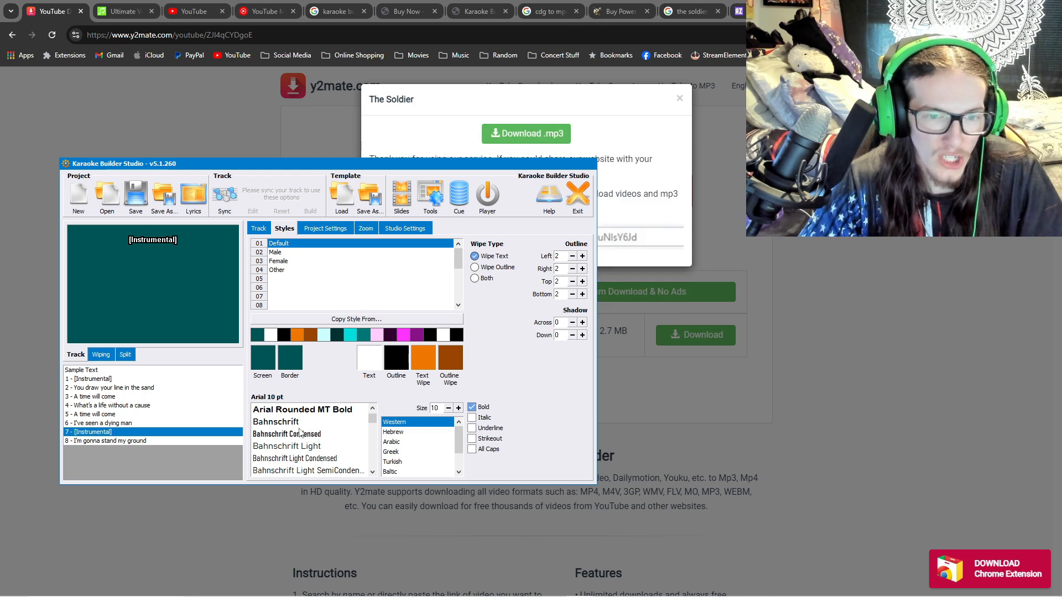
pyautogui.scroll(2, 299, 427)
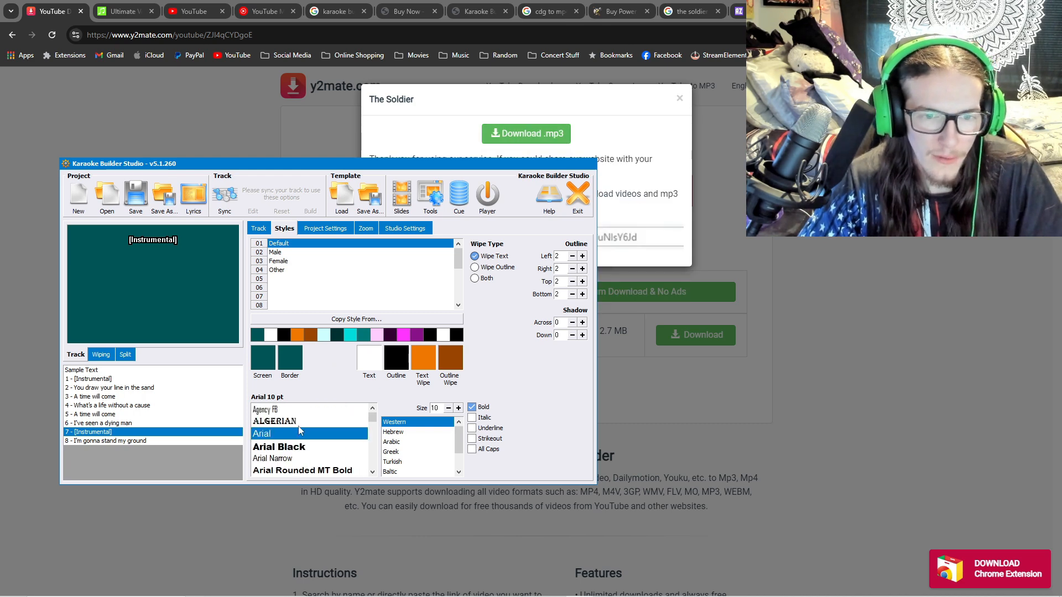
# Change the [Instrumental] line at the start of the lyrics to [INSTRUMENTAL]
pyautogui.click(182, 379)
pyautogui.click(262, 231)
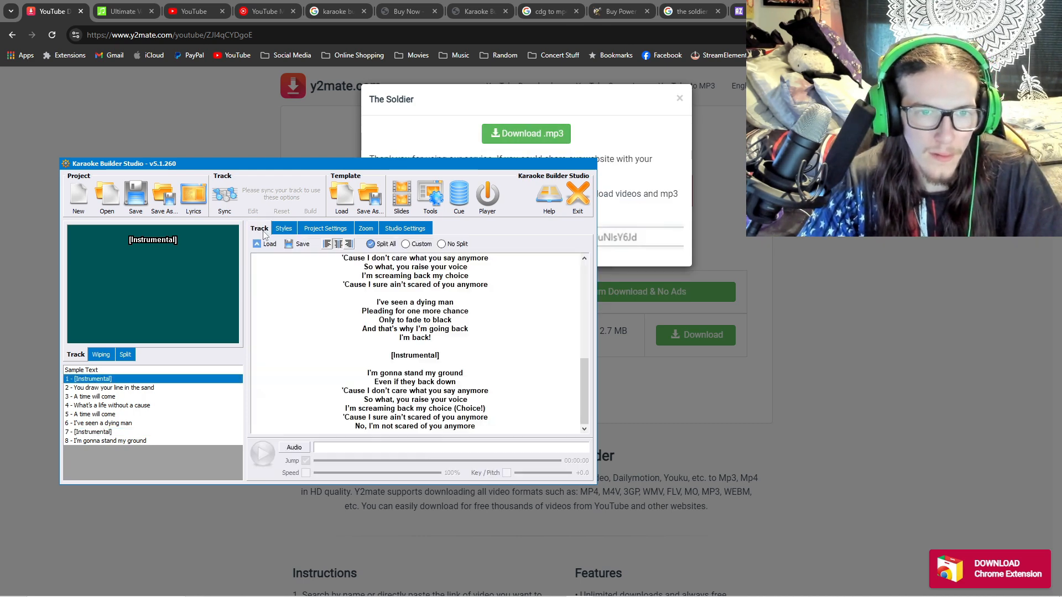
pyautogui.scroll(5, 431, 274)
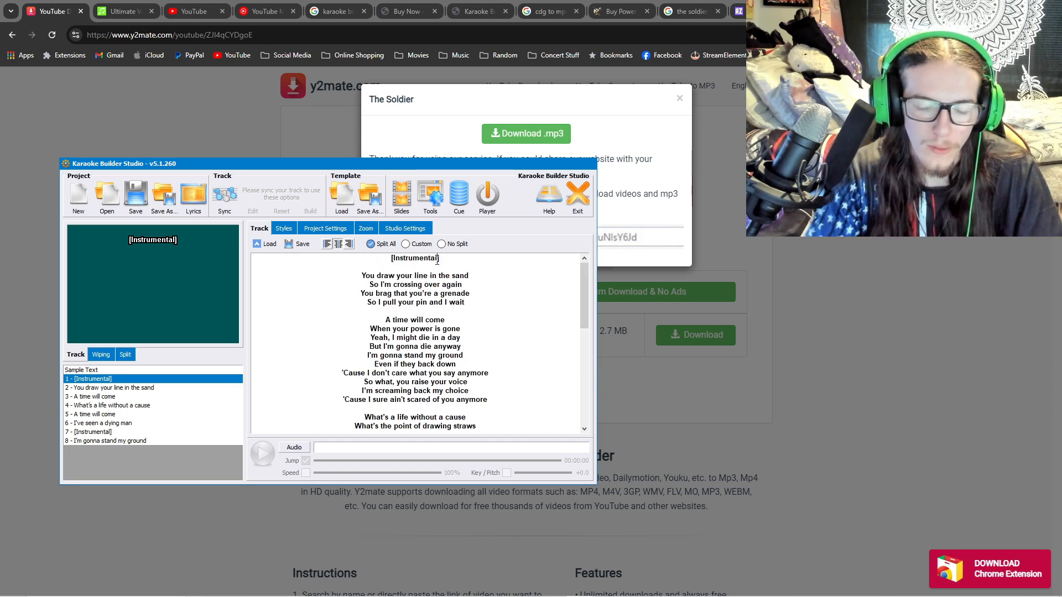
pyautogui.click(437, 260)
pyautogui.press('BackSpace')
pyautogui.press('BackSpace')
pyautogui.press('BackSpace')
pyautogui.press('BackSpace')
pyautogui.press('BackSpace')
pyautogui.press('BackSpace')
pyautogui.press('BackSpace')
pyautogui.press('BackSpace')
pyautogui.press('BackSpace')
pyautogui.press('BackSpace')
pyautogui.press('BackSpace')
pyautogui.press('BackSpace')
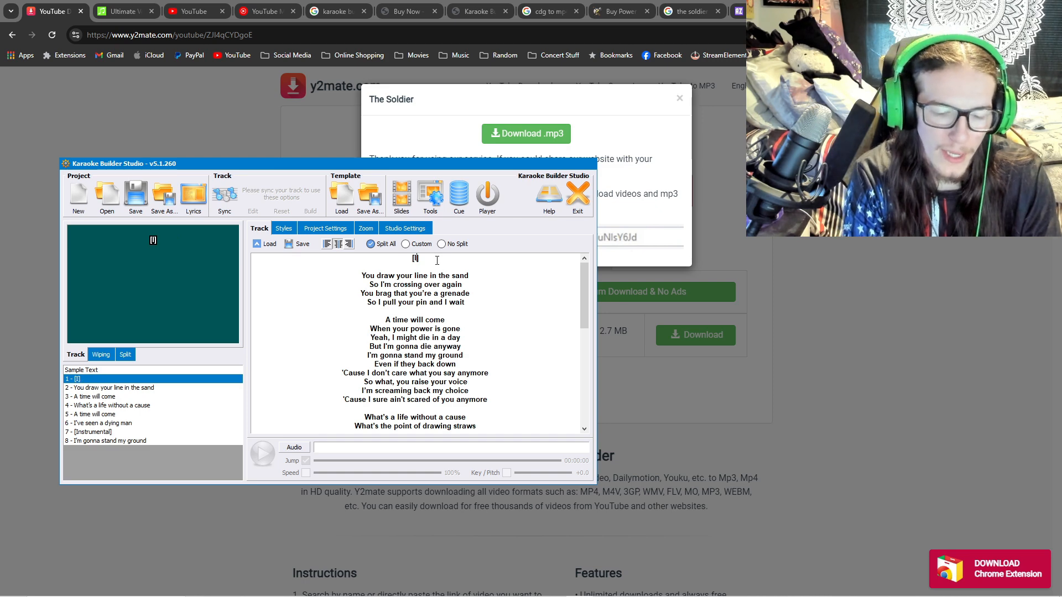
pyautogui.write('INSTRUMENTAL')
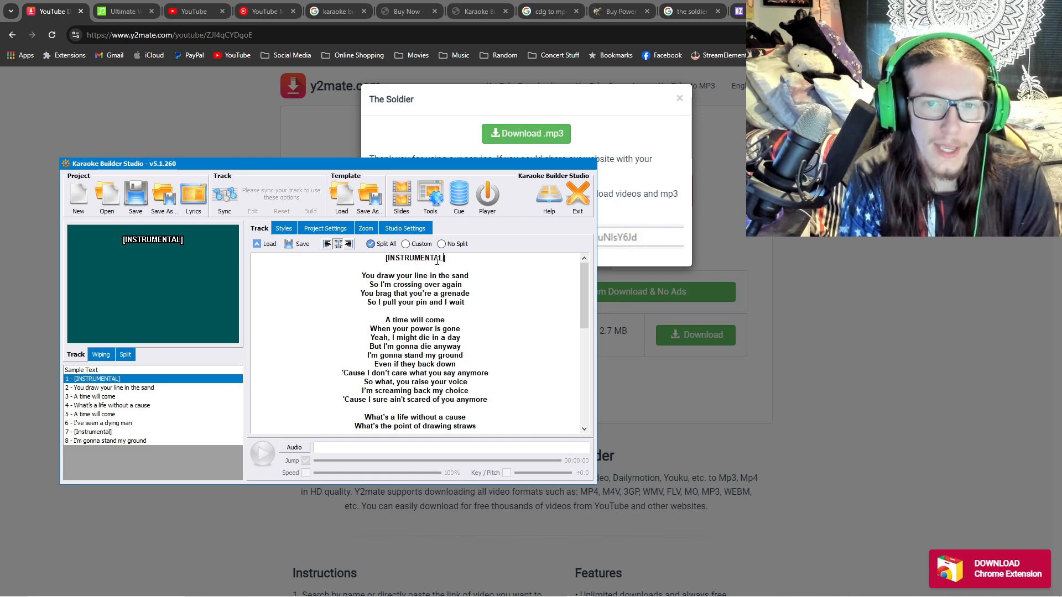
# Change the [Instrumental] line after "I'm back!" to [INSTRUMENTAL]
pyautogui.scroll(-10, 437, 260)
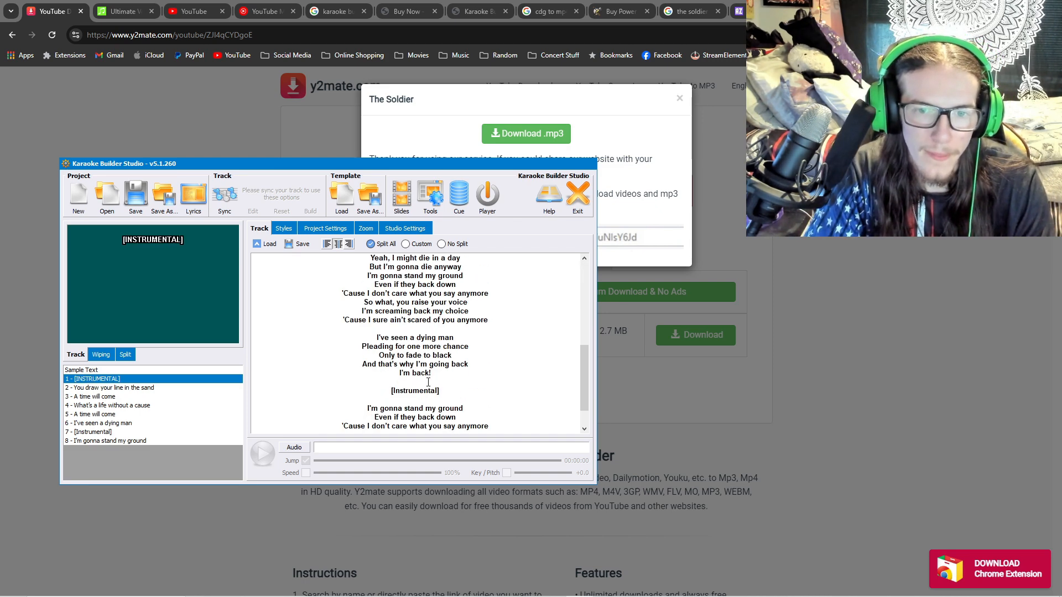
pyautogui.click(440, 391)
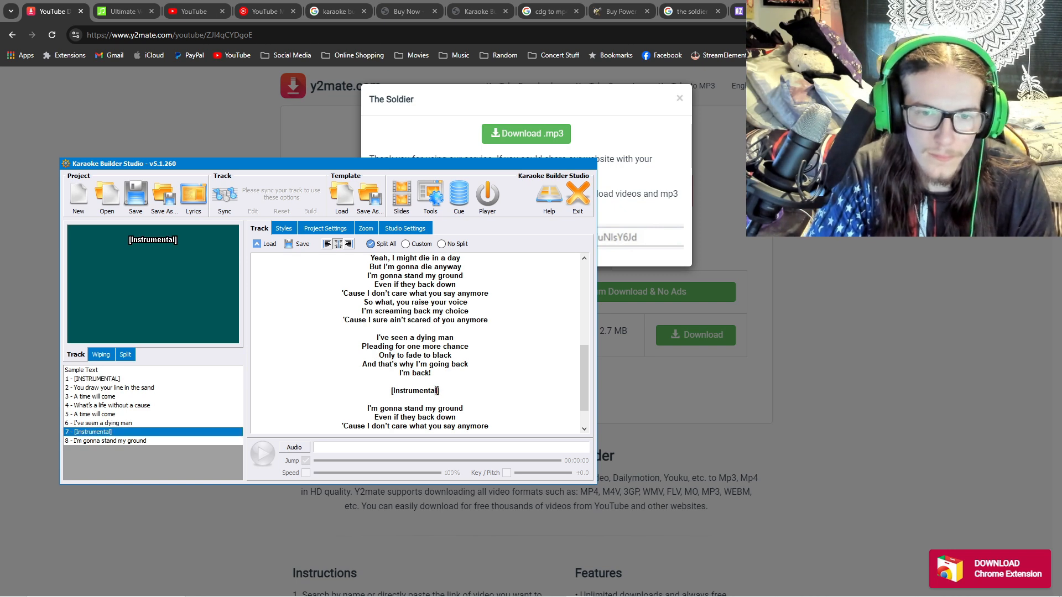
pyautogui.press('BackSpace')
pyautogui.press('BackSpace')
pyautogui.press('BackSpace')
pyautogui.press('BackSpace')
pyautogui.press('BackSpace')
pyautogui.press('BackSpace')
pyautogui.press('BackSpace')
pyautogui.press('BackSpace')
pyautogui.press('BackSpace')
pyautogui.press('BackSpace')
pyautogui.press('BackSpace')
pyautogui.press('BackSpace')
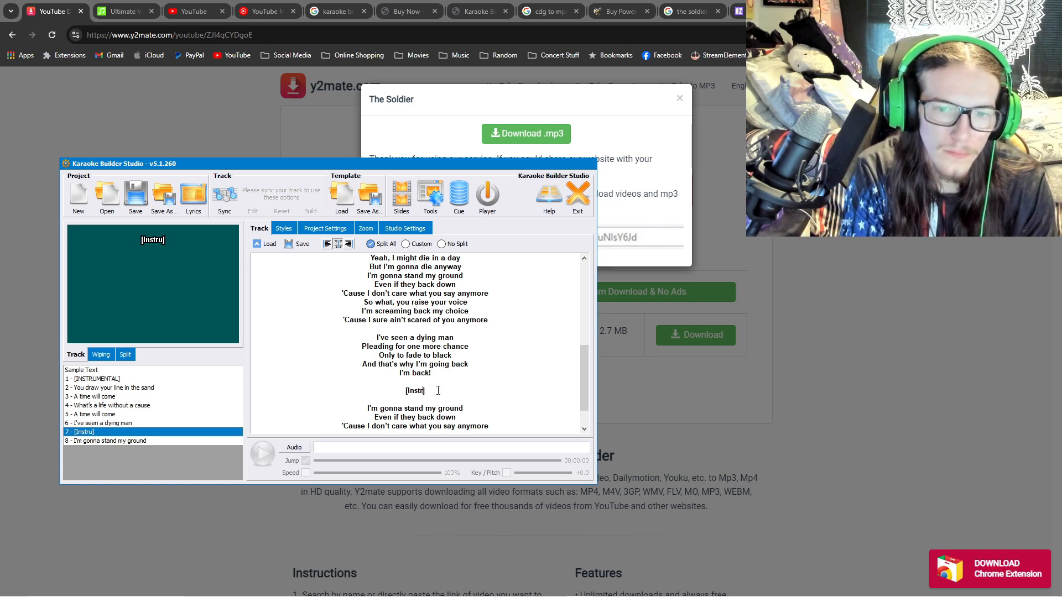
pyautogui.write('INSTRUMENTAL')
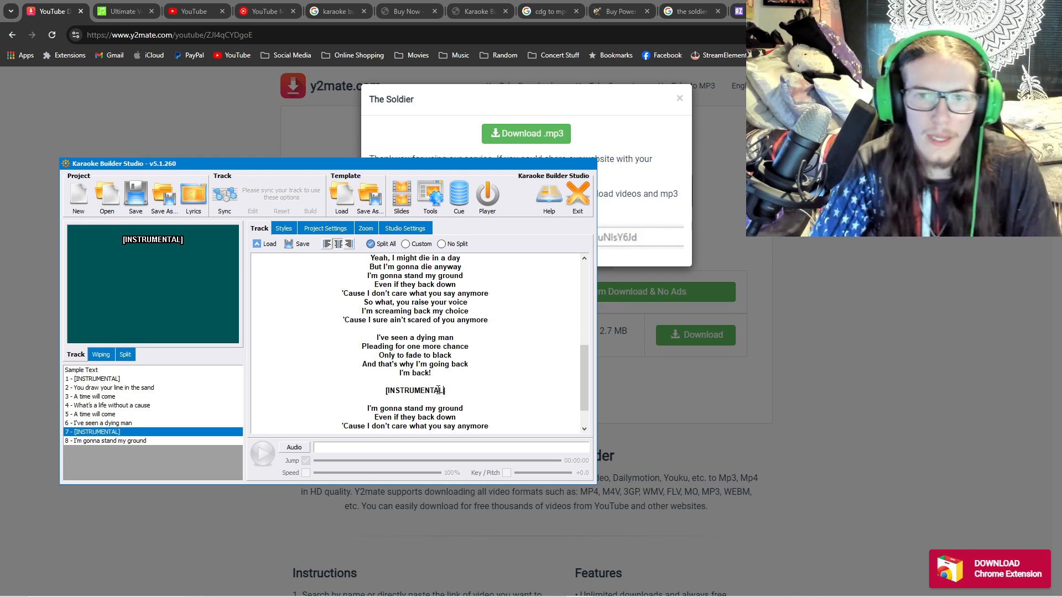
# Download The Soldier MP3 from y2mate.com and save it in the Original Audio folder inside All Karaoke as "y2mate.com - The Soldier"
pyautogui.click(553, 134)
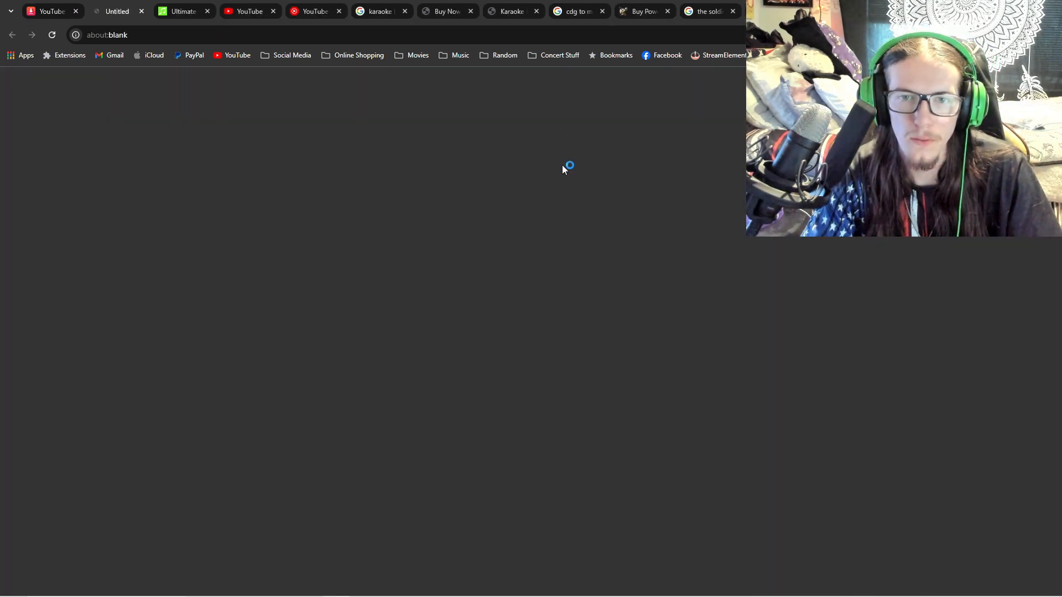
pyautogui.click(65, 153)
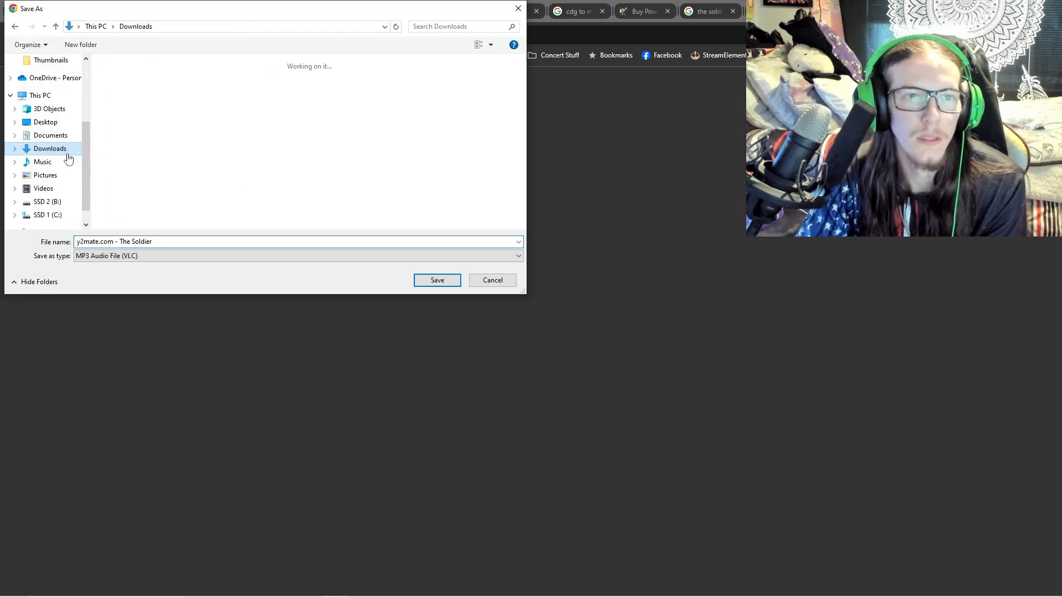
pyautogui.doubleClick(119, 86)
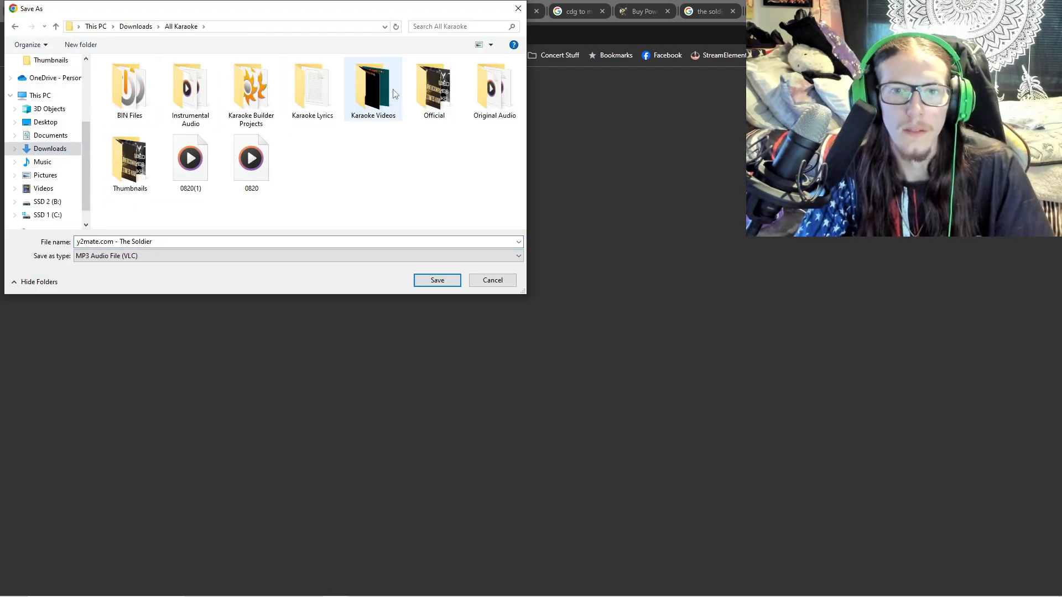
pyautogui.click(473, 105)
pyautogui.click(437, 280)
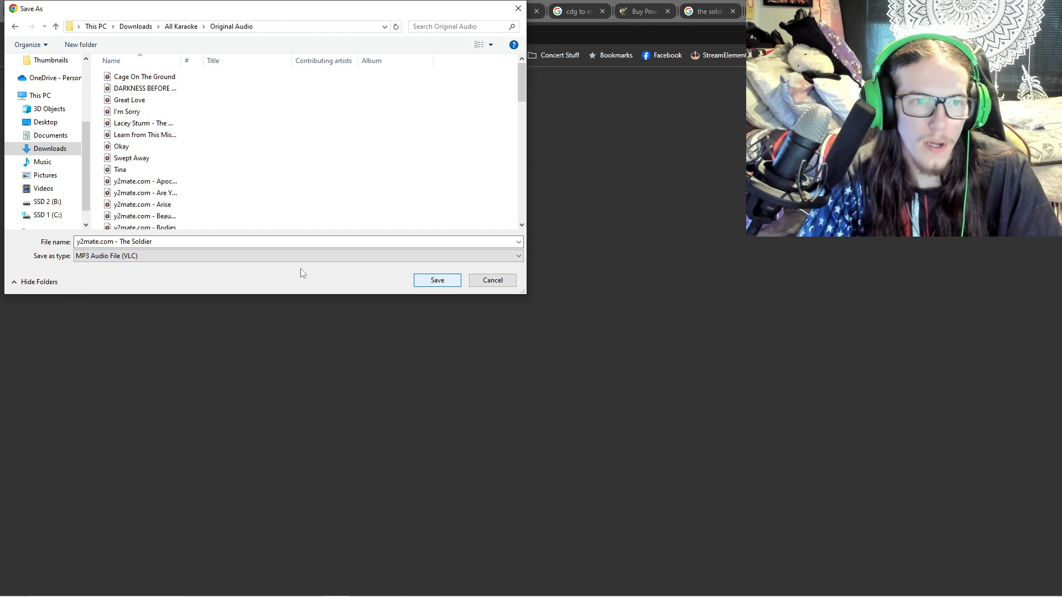
pyautogui.scroll(-13, 144, 219)
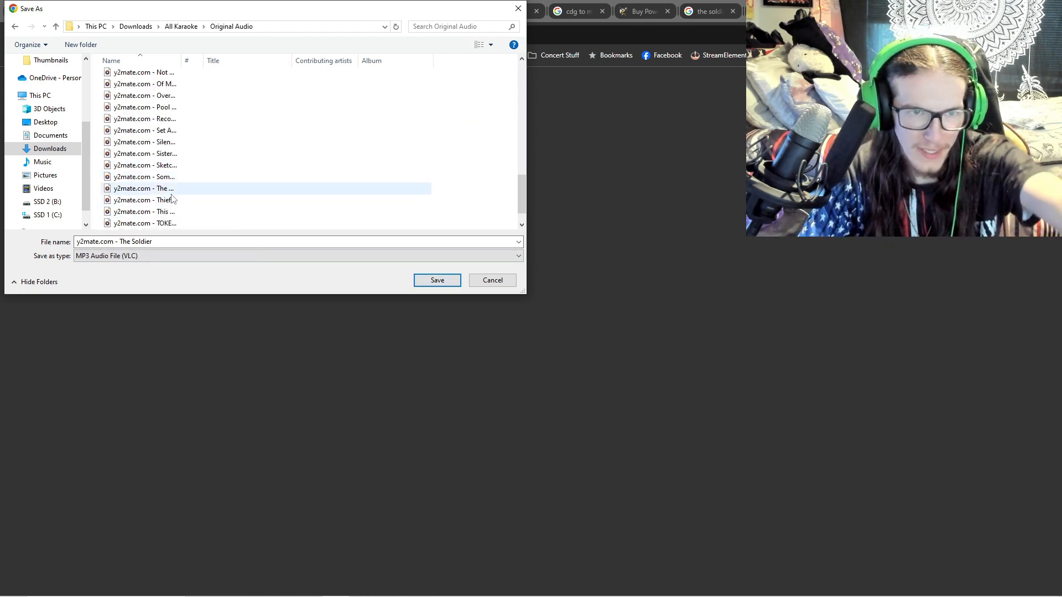
pyautogui.click(435, 280)
# Switch to UVR online and save the backing track of The Soldier as an MP3 in the Instrumental Audio folder inside All Karaoke
pyautogui.click(145, 11)
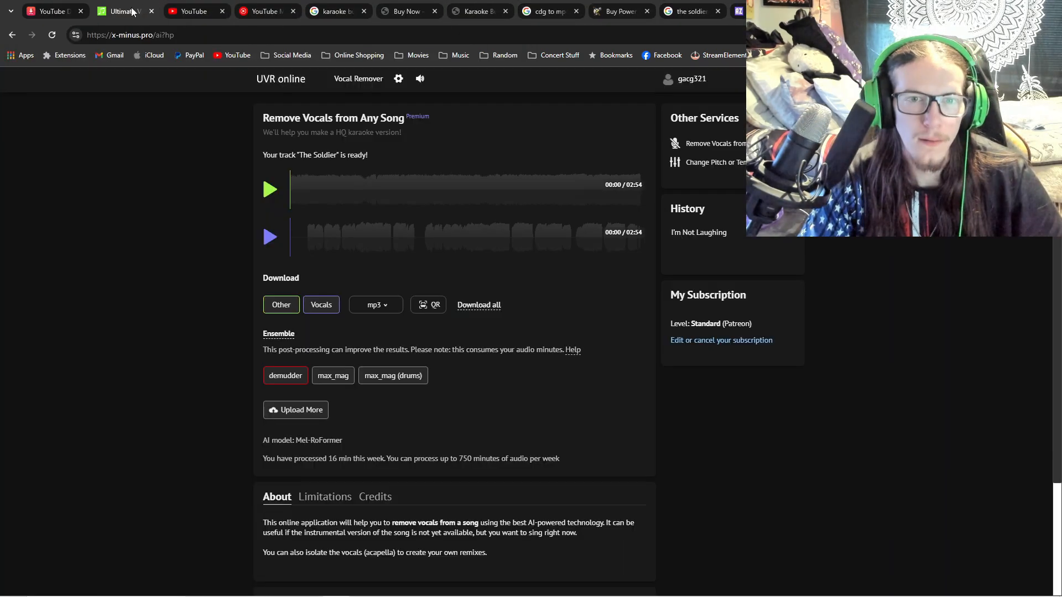
pyautogui.click(277, 311)
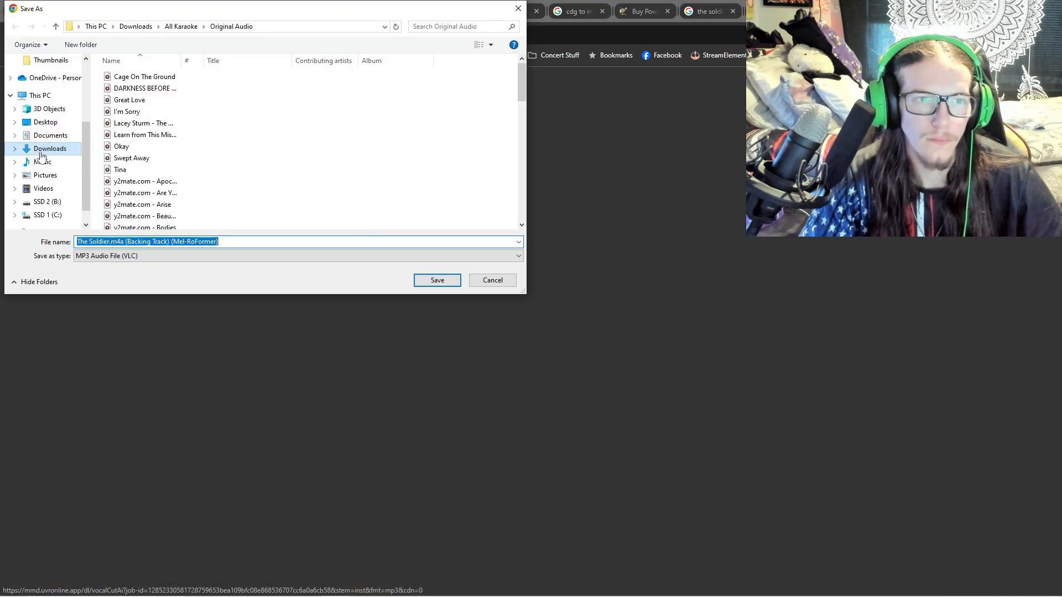
pyautogui.click(50, 149)
pyautogui.doubleClick(142, 93)
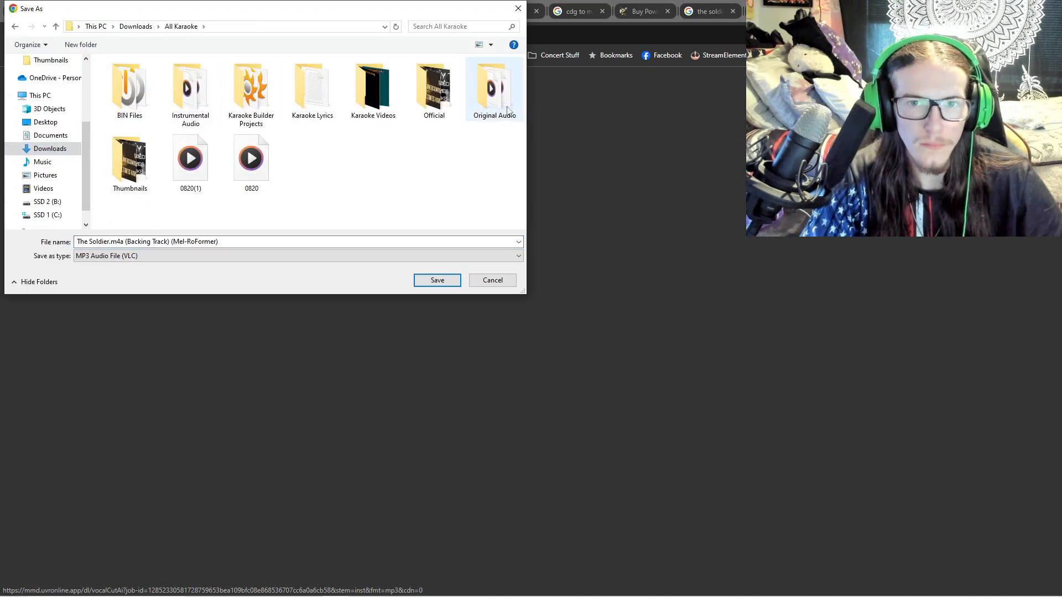
pyautogui.doubleClick(210, 90)
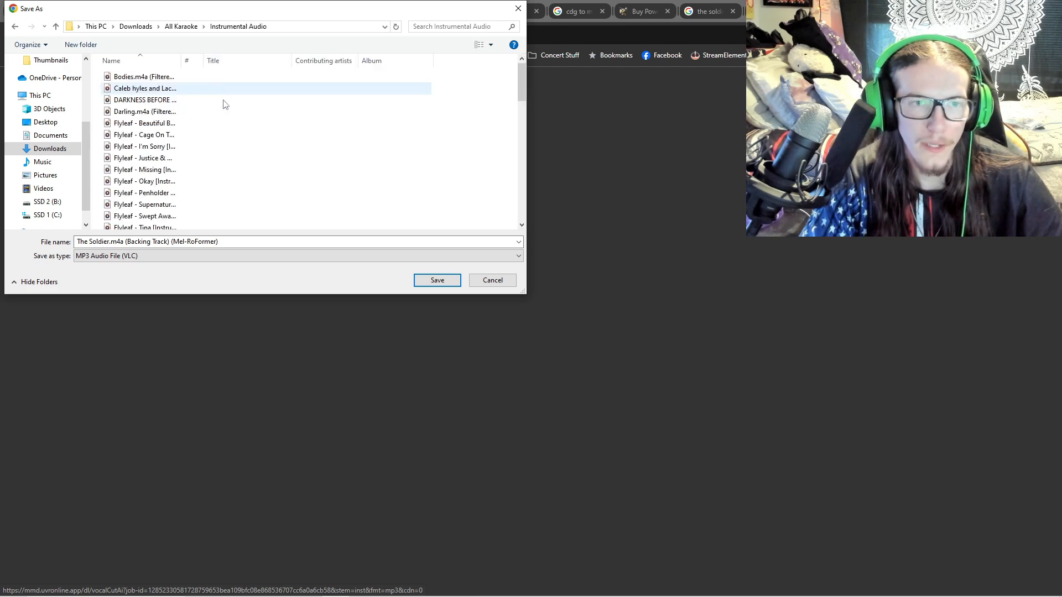
pyautogui.click(437, 280)
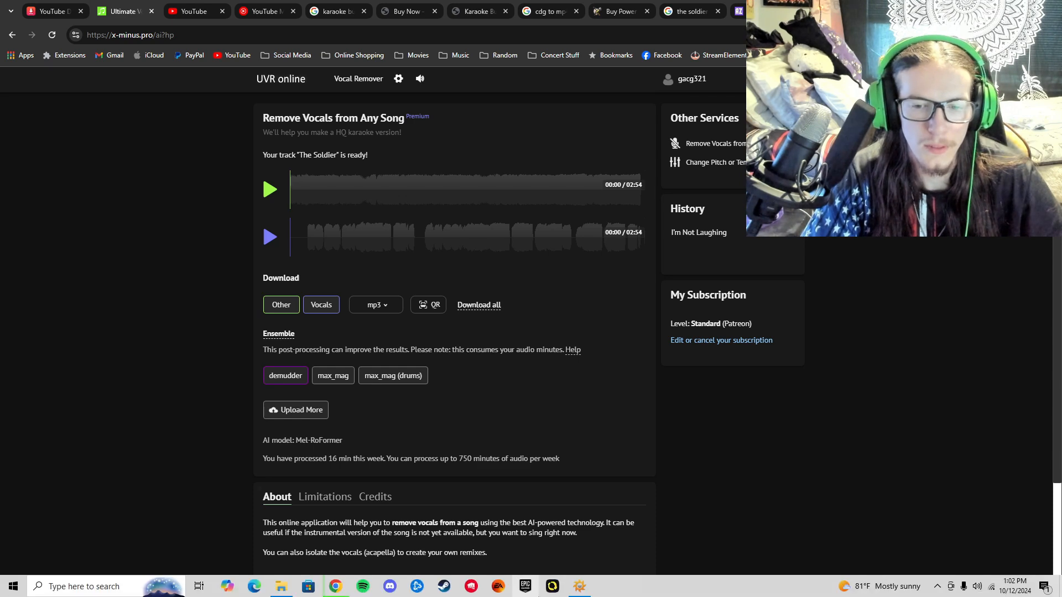
# Switch to Karaoke Builder Studio and load "y2mate.com - The Soldier" from the Original Audio folder as the project's audio
pyautogui.click(587, 591)
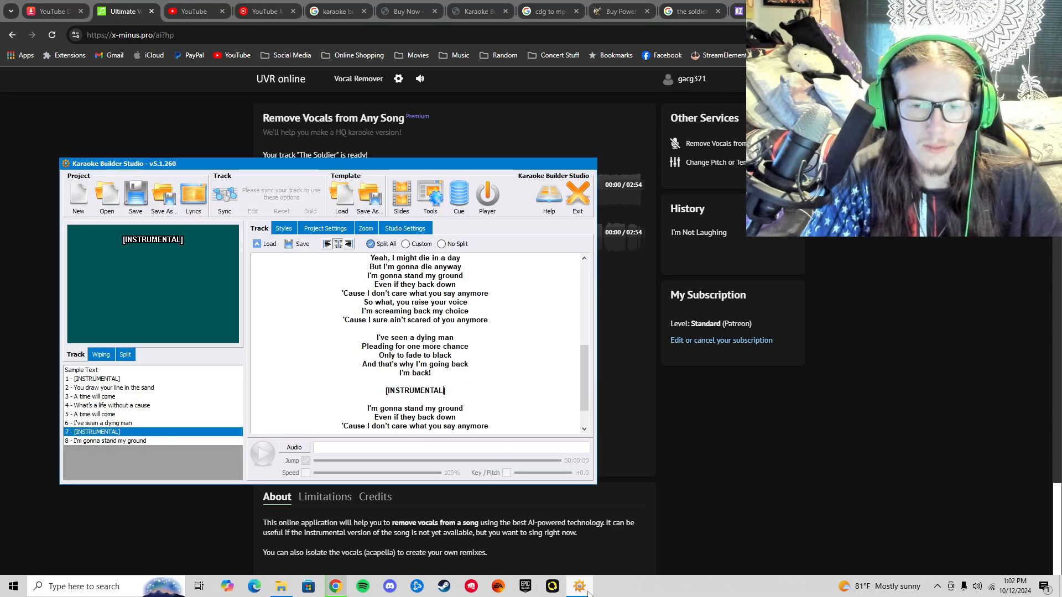
pyautogui.click(294, 447)
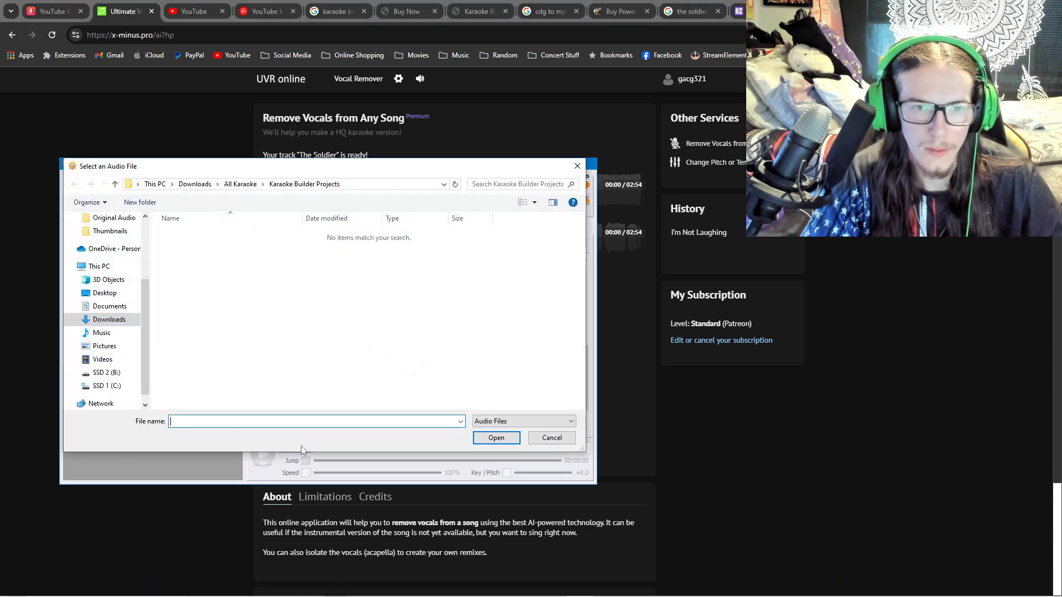
pyautogui.click(116, 319)
pyautogui.doubleClick(199, 243)
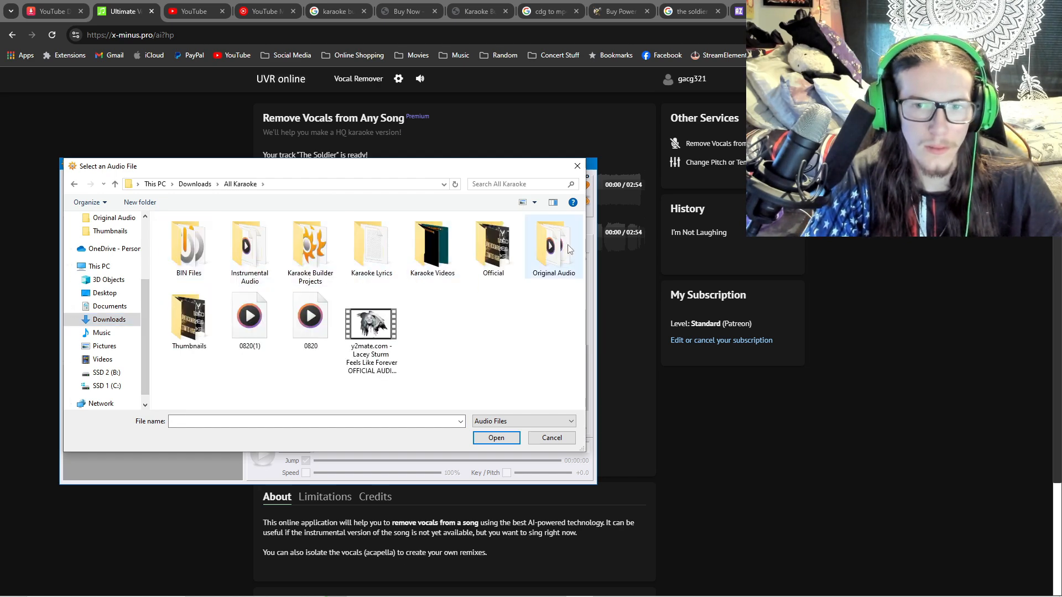
pyautogui.doubleClick(567, 249)
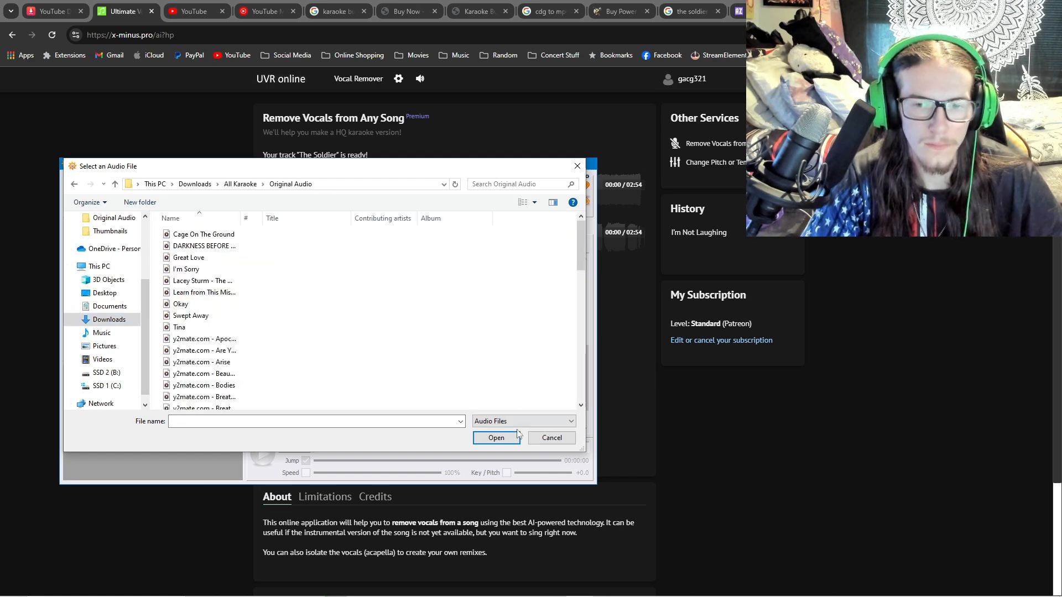
pyautogui.scroll(-7, 293, 357)
pyautogui.scroll(-2, 294, 356)
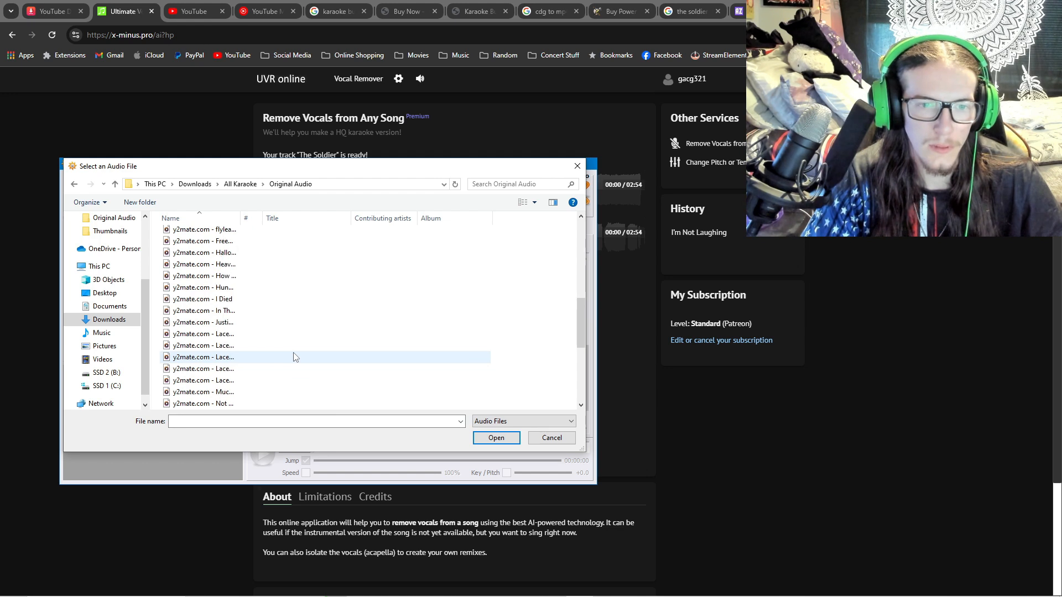
pyautogui.scroll(-2, 294, 357)
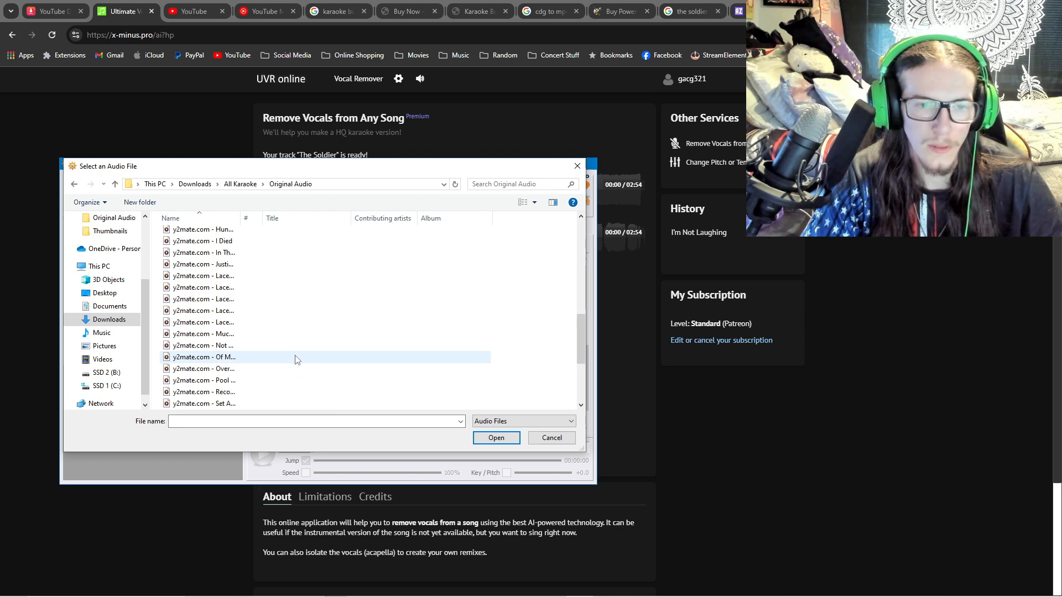
pyautogui.scroll(-4, 296, 359)
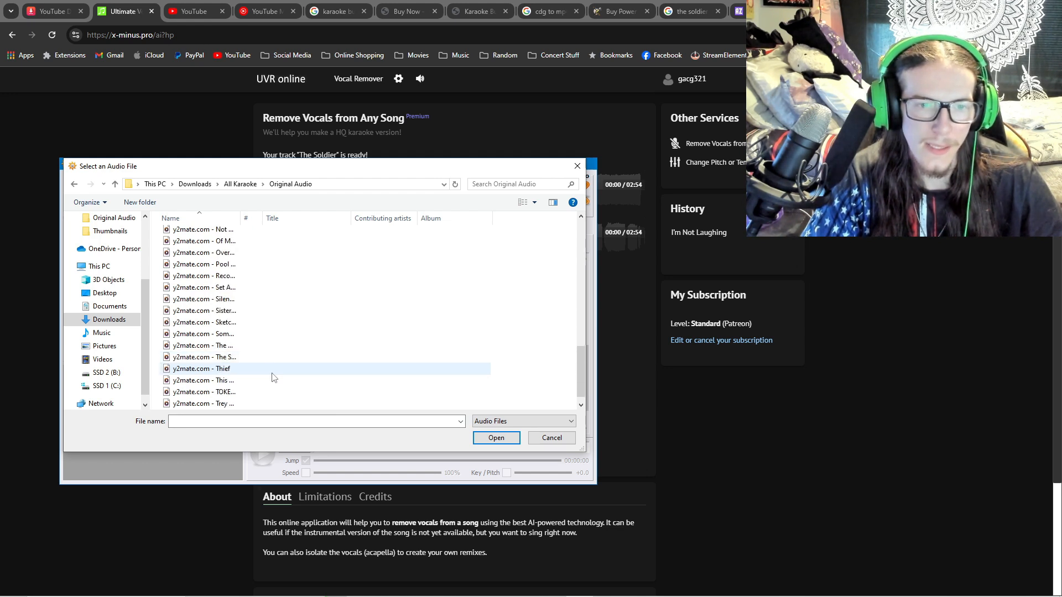
pyautogui.click(261, 347)
pyautogui.click(261, 357)
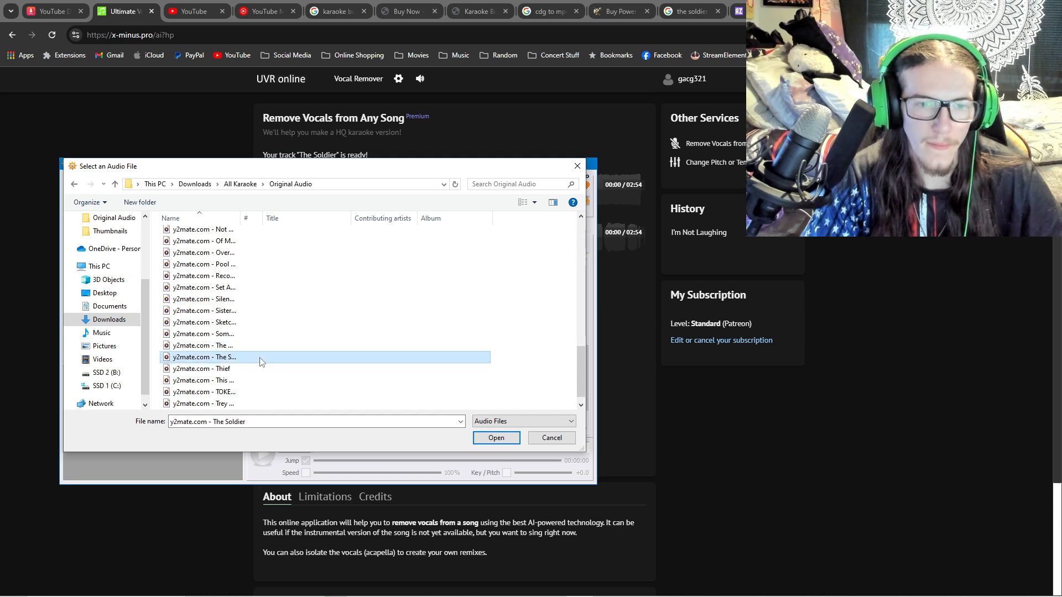
pyautogui.doubleClick(262, 359)
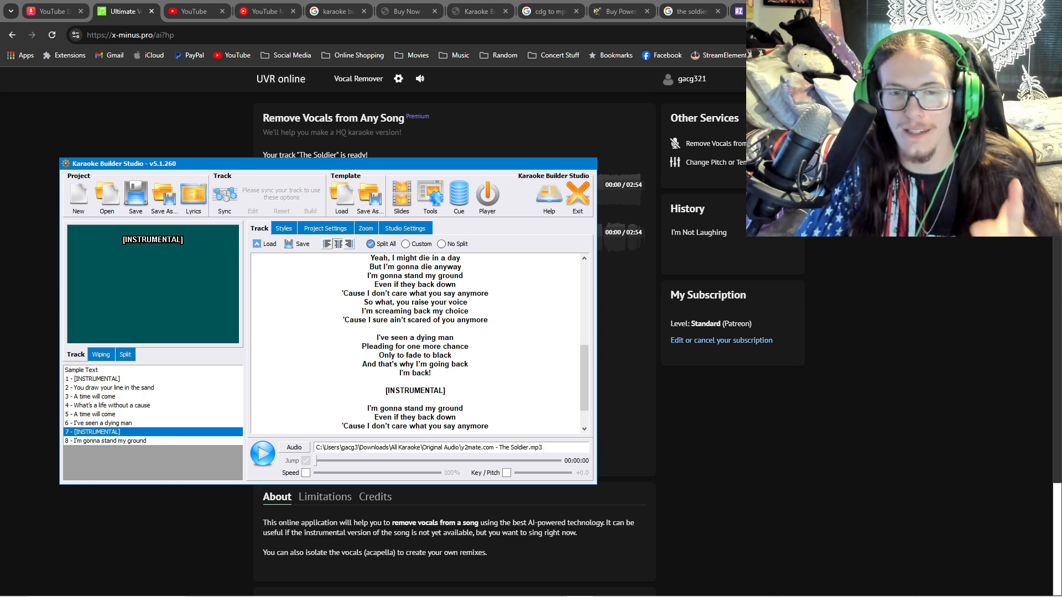
# Start syncing the lyrics to the audio from the opening [INSTRUMENTAL] line
pyautogui.scroll(3, 476, 357)
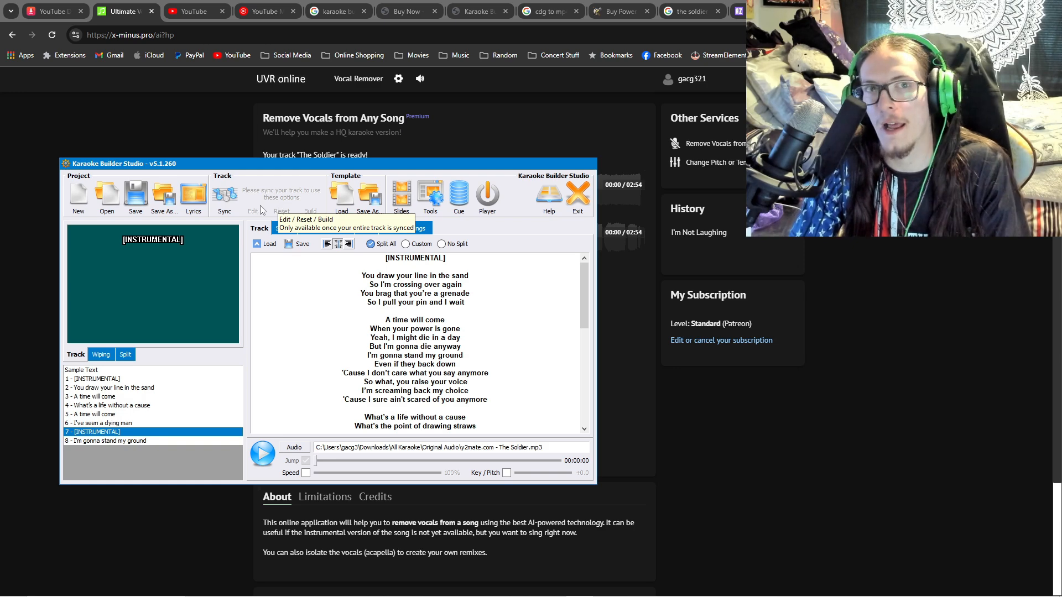
pyautogui.click(223, 202)
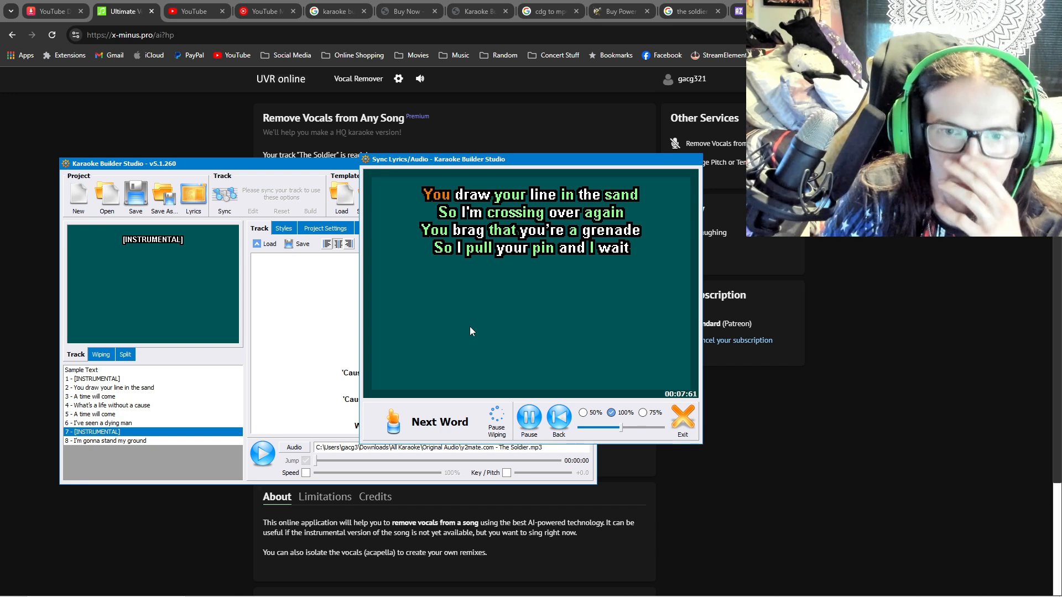
# Try syncing the first verse word by word through "grenade", pausing and going back to the start of the page
pyautogui.press('space')
pyautogui.press('space')
pyautogui.press('space')
pyautogui.press('space')
pyautogui.press('space')
pyautogui.press('space')
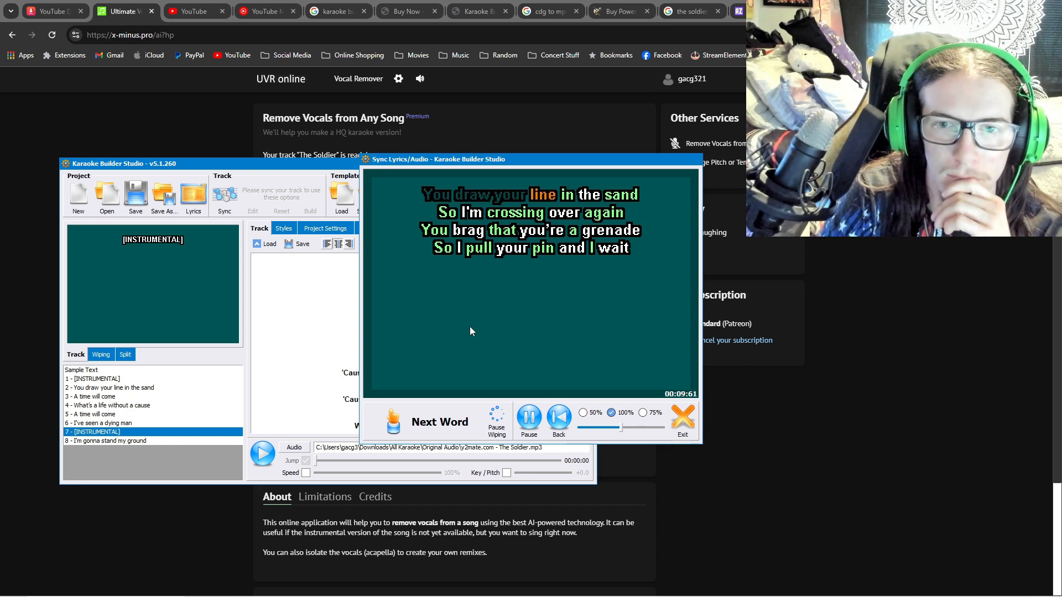
pyautogui.press('space')
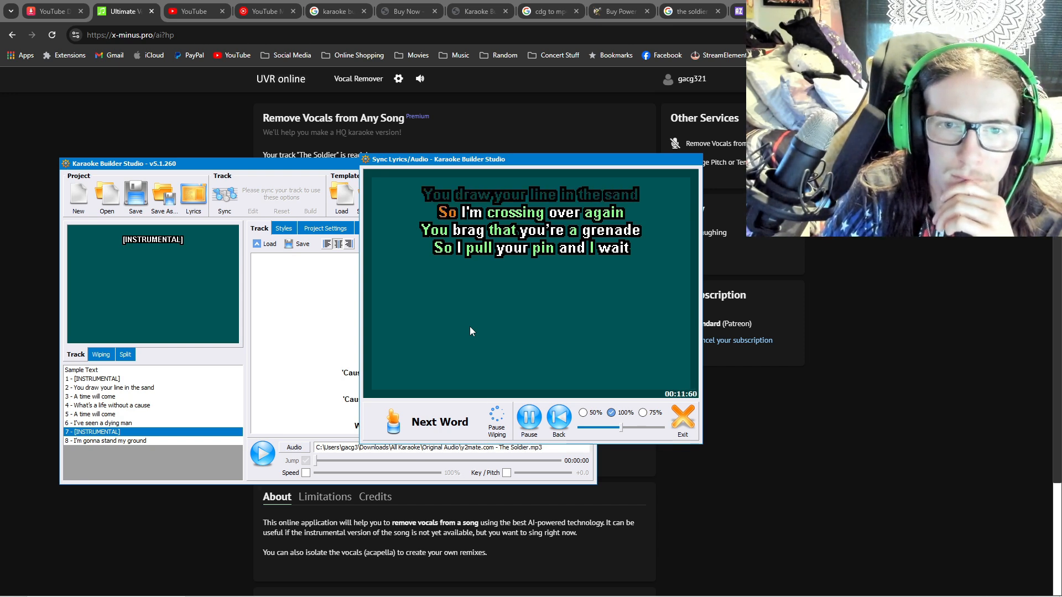
pyautogui.press('space')
pyautogui.press('space')
pyautogui.press('space')
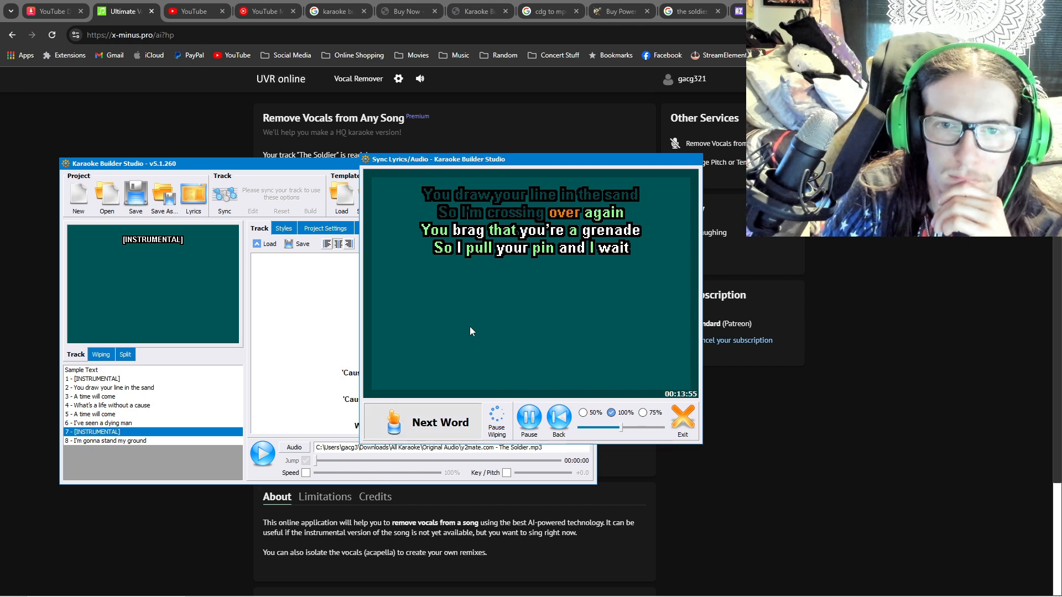
pyautogui.press('space')
pyautogui.press('space')
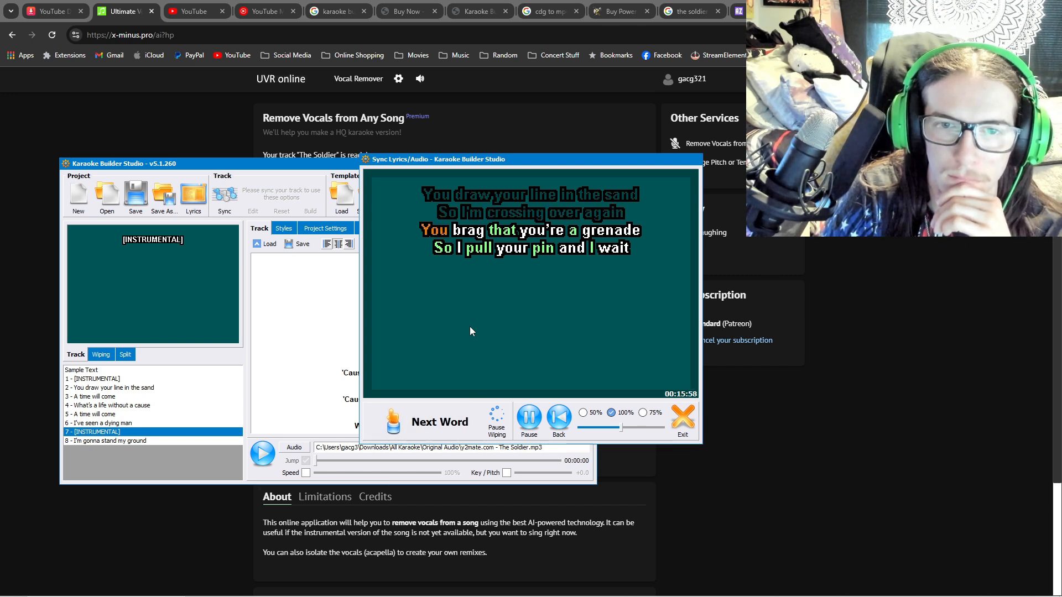
pyautogui.press('space')
pyautogui.press('space')
pyautogui.press('space')
pyautogui.press('space')
pyautogui.press('space')
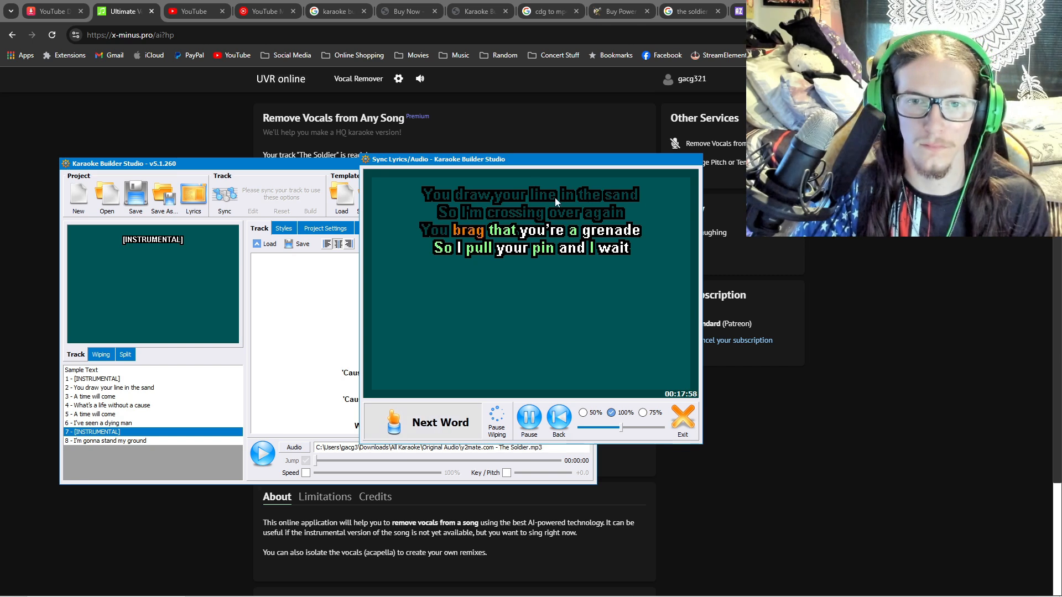
pyautogui.press('space')
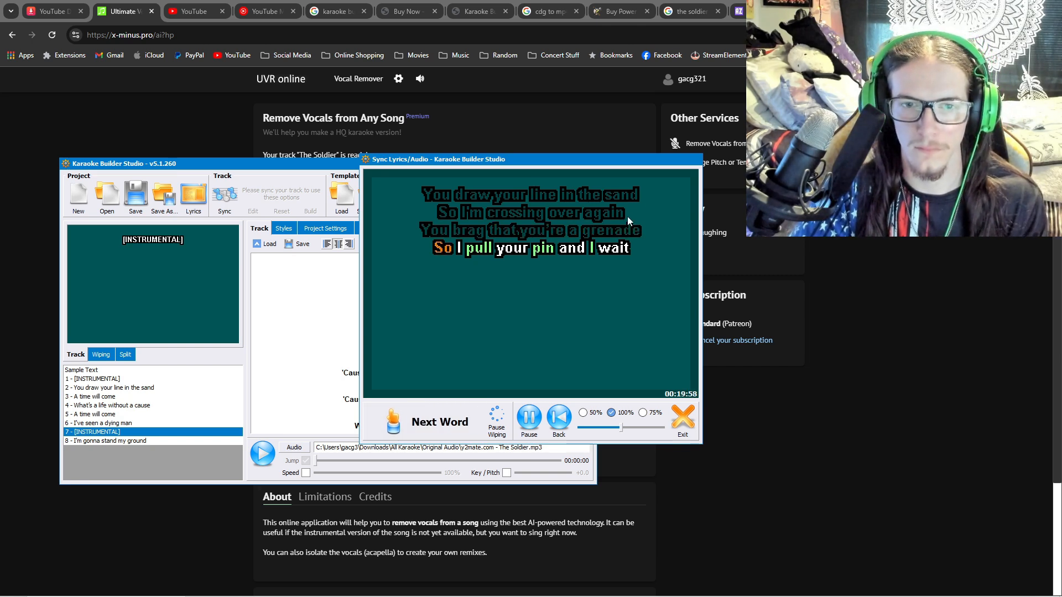
pyautogui.click(527, 423)
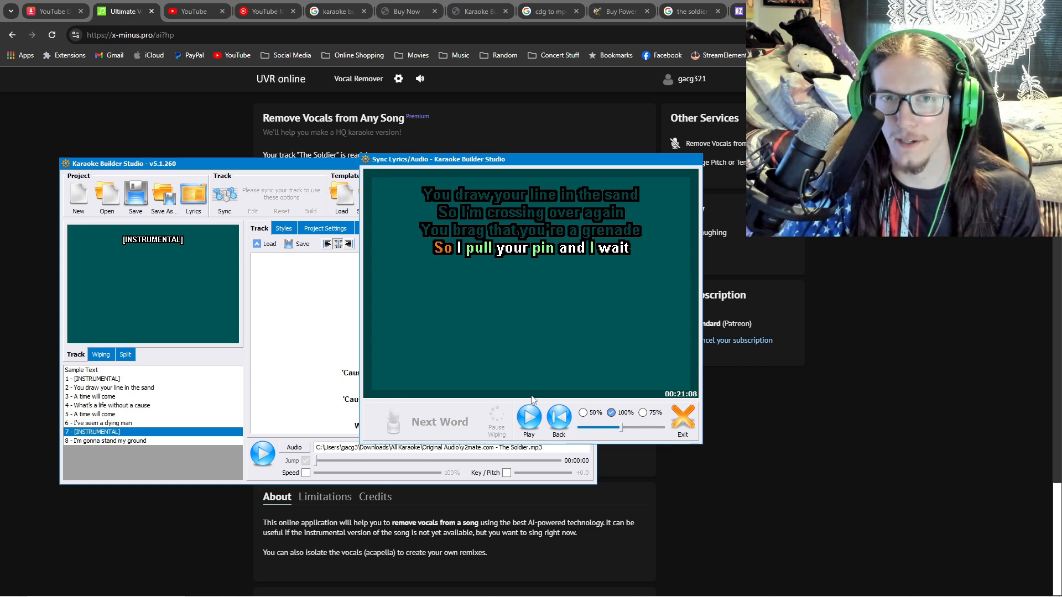
pyautogui.click(559, 419)
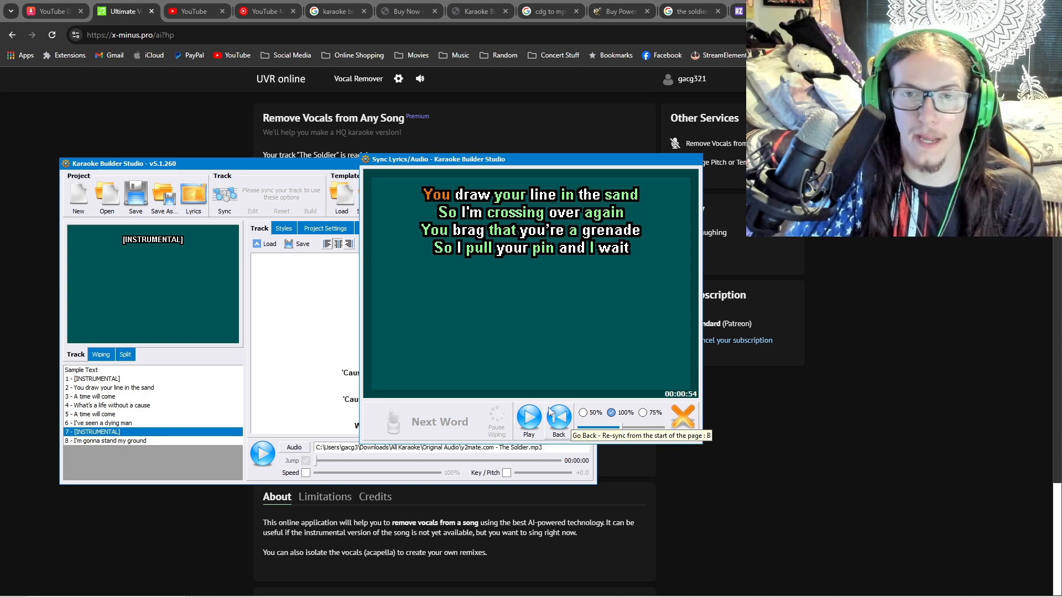
# Resume playback and sync the whole first verse word by word, from "You draw your line in the sand" to "I wait"
pyautogui.click(528, 419)
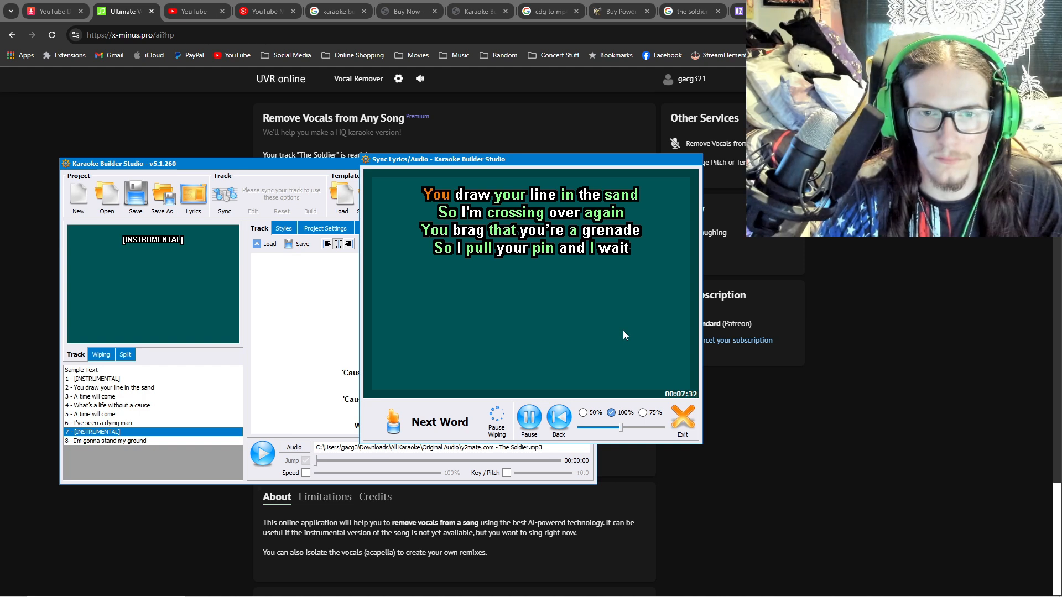
pyautogui.press('space')
pyautogui.press('space')
pyautogui.press('space')
pyautogui.press('space')
pyautogui.press('space')
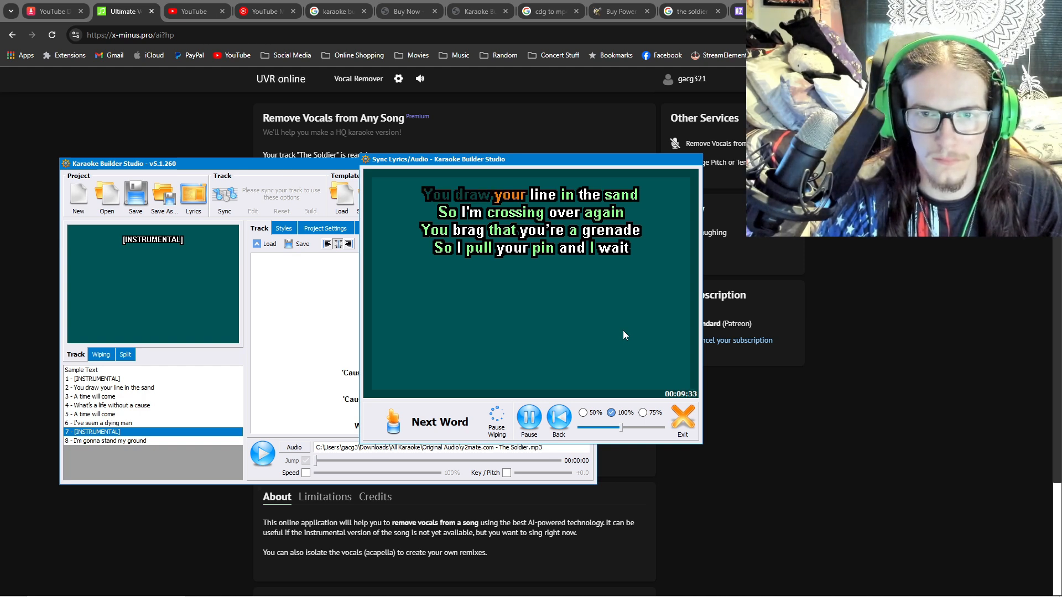
pyautogui.press('space')
pyautogui.press('space')
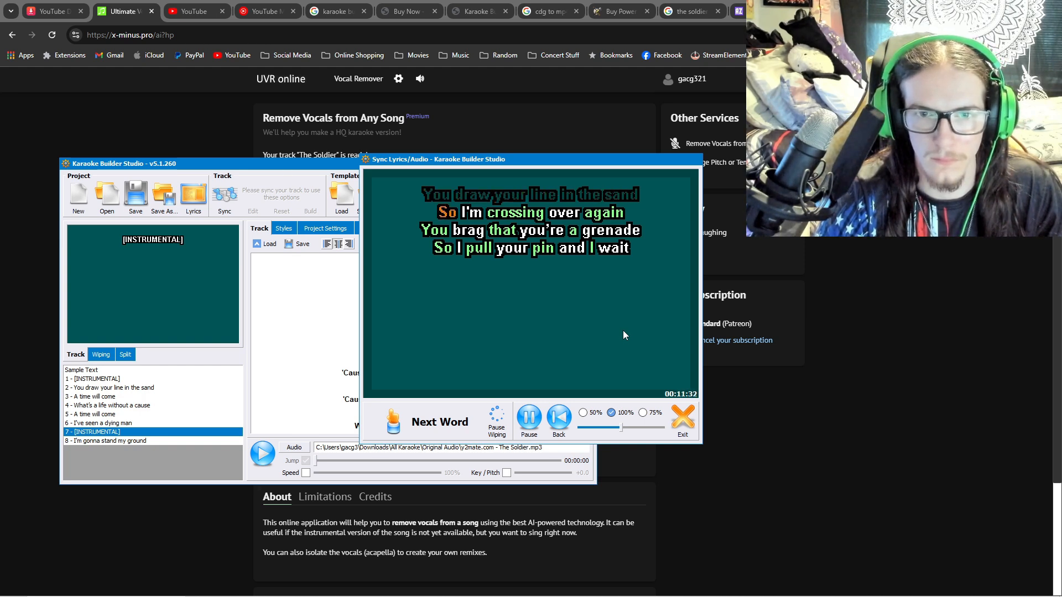
pyautogui.press('space')
pyautogui.press('space')
pyautogui.press('space')
pyautogui.press('space')
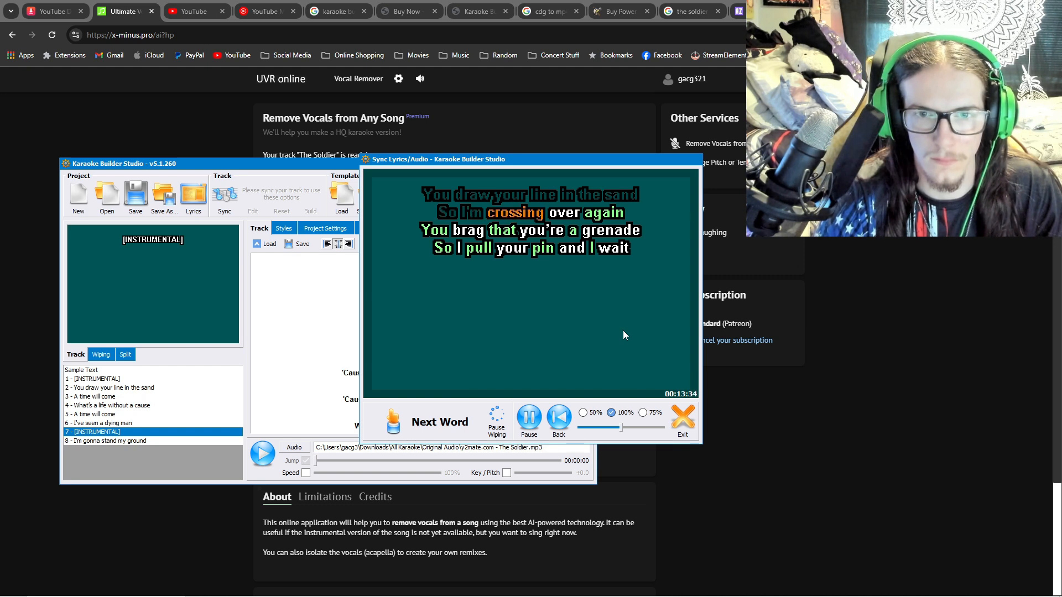
pyautogui.press('space')
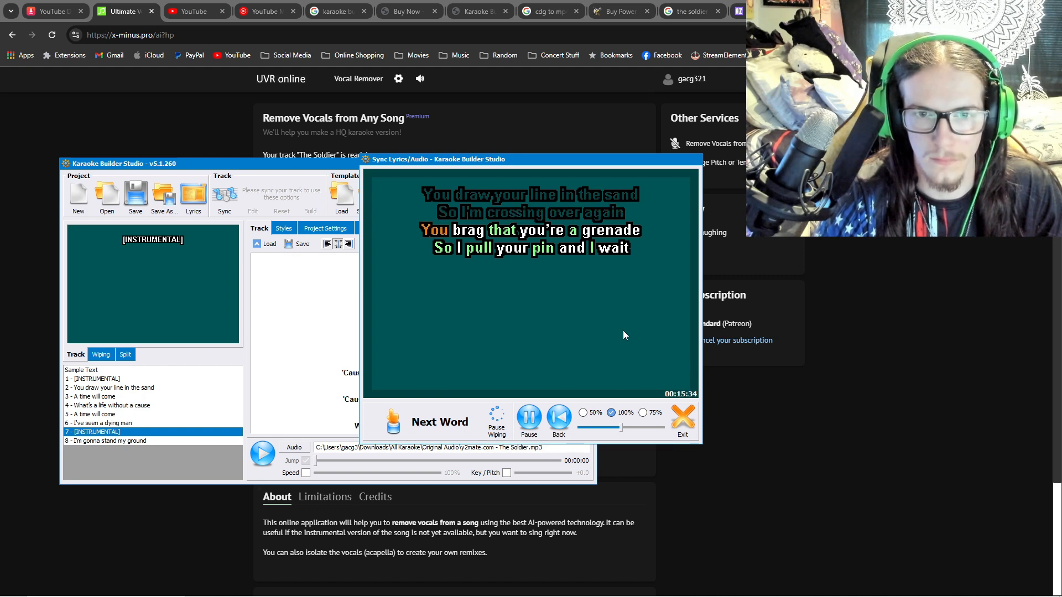
pyautogui.press('space')
pyautogui.press('space')
pyautogui.press('space')
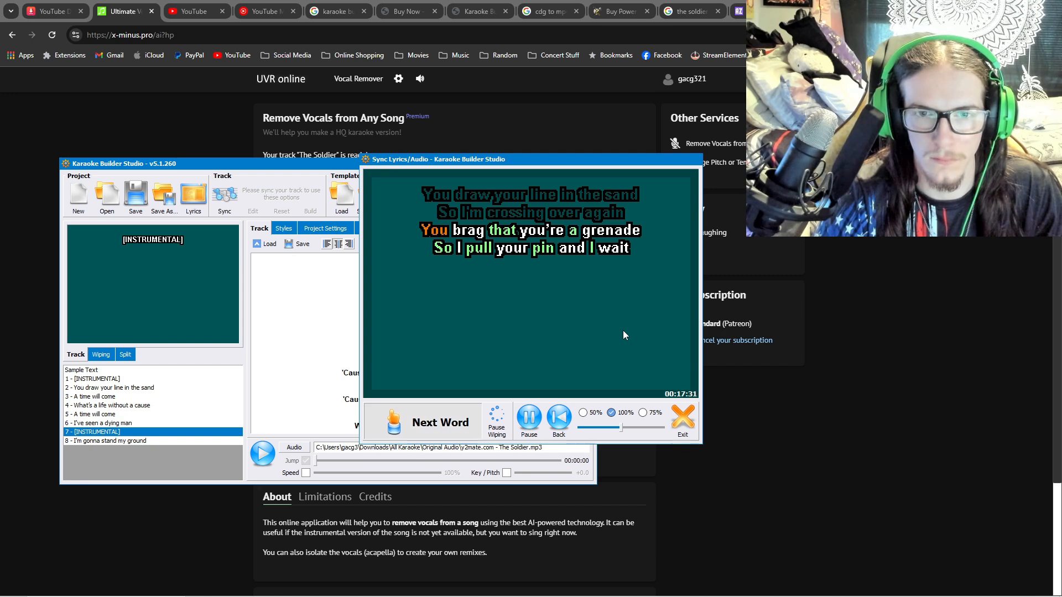
pyautogui.press('space')
pyautogui.press('space')
pyautogui.press('space')
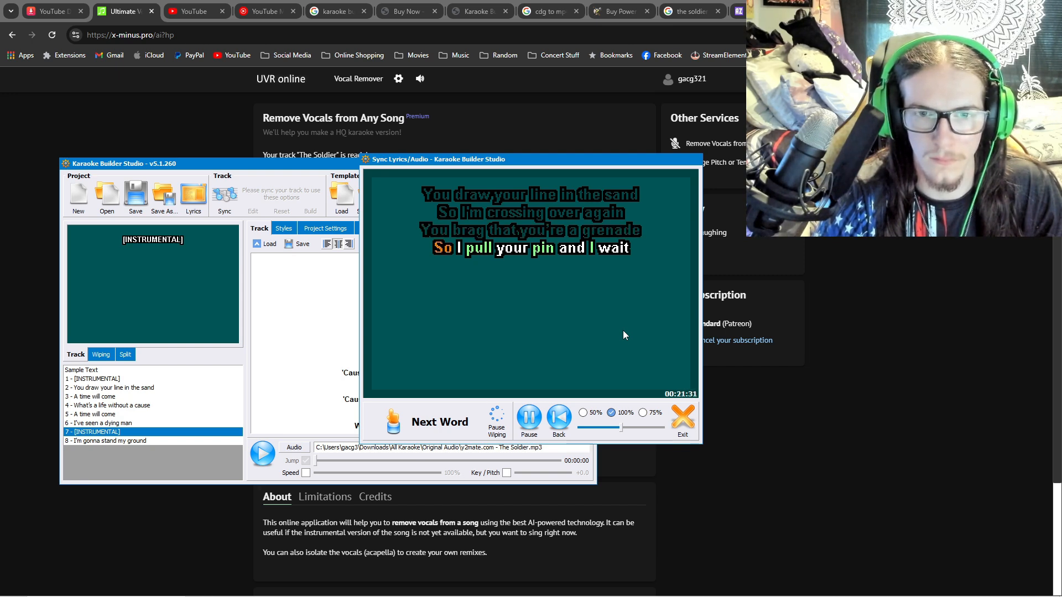
pyautogui.press('space')
pyautogui.press('space')
pyautogui.press('space')
pyautogui.press('space')
pyautogui.press('space')
pyautogui.press('space')
pyautogui.press('space')
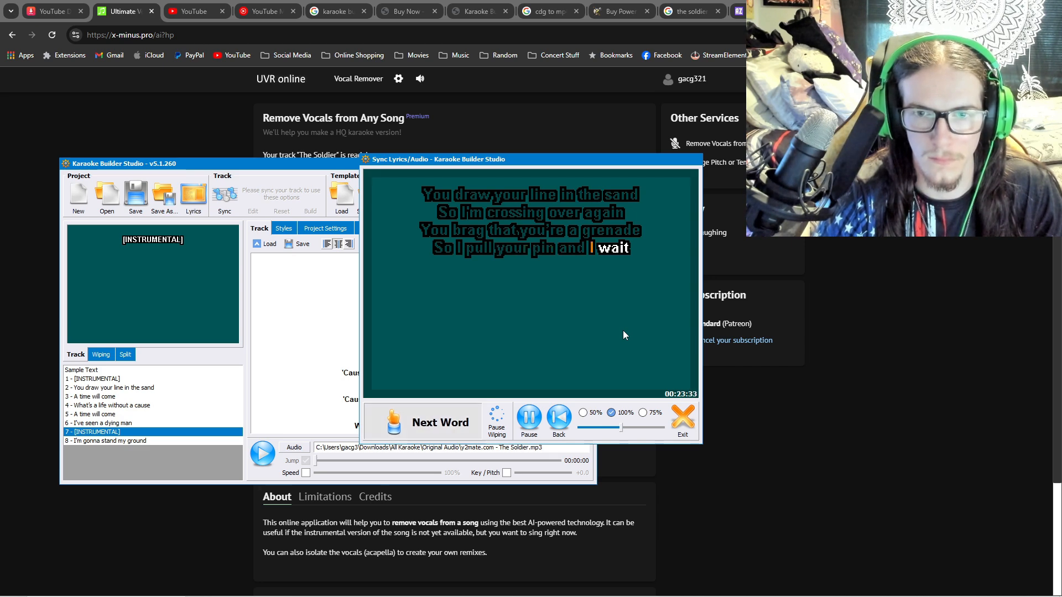
pyautogui.press('space')
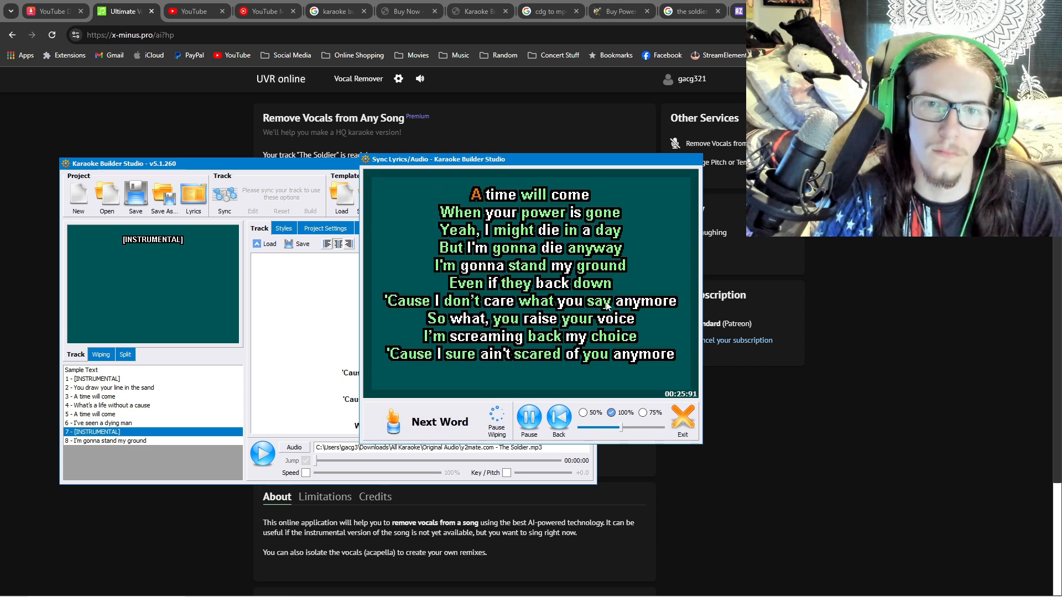
# Sync each word from "A time will come" through "'Cause I sure ain't scared of you anymore" to the audio, and pause the sync
pyautogui.press('space')
pyautogui.press('space')
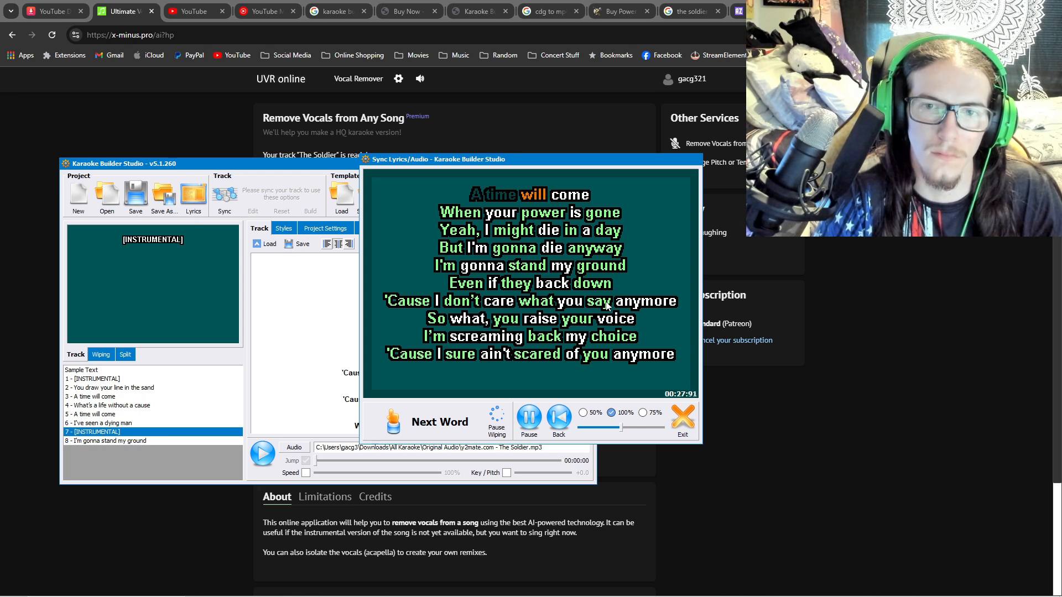
pyautogui.press('space')
pyautogui.press('space')
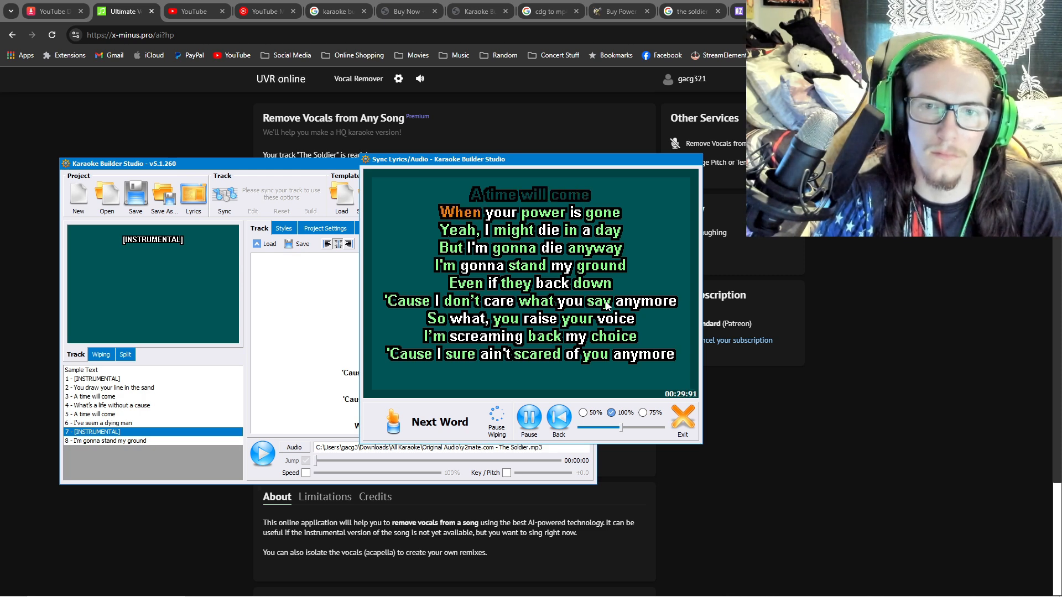
pyautogui.press('space')
pyautogui.press('space')
pyautogui.press('space')
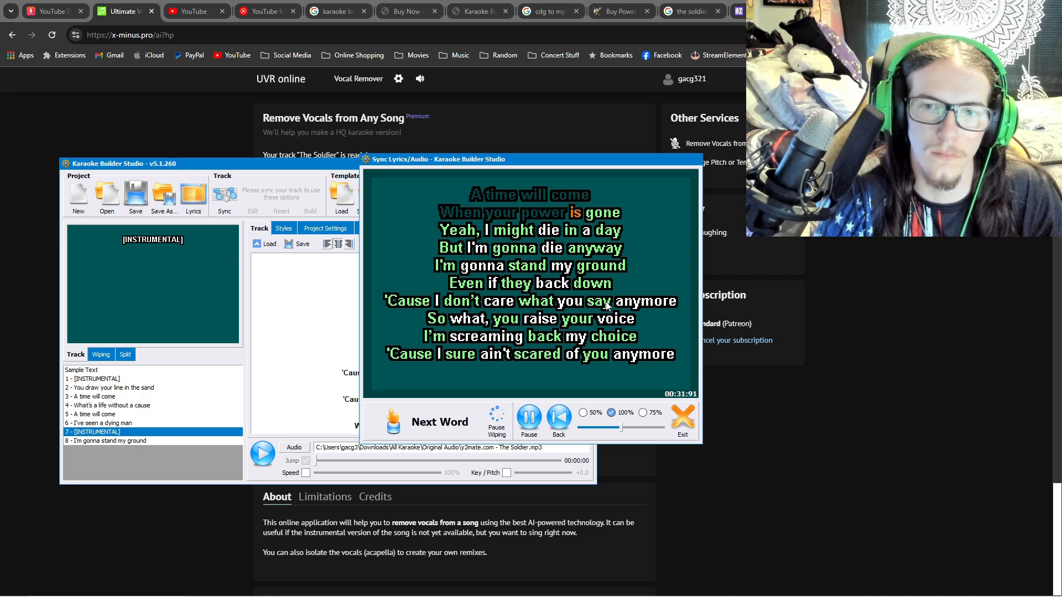
pyautogui.press('space')
pyautogui.press('space')
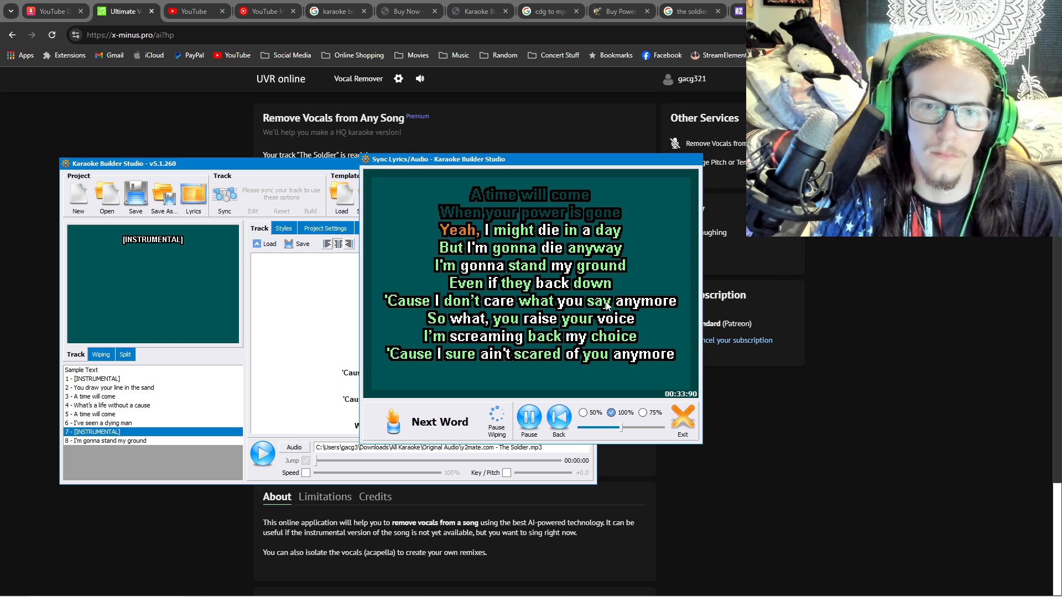
pyautogui.press('space')
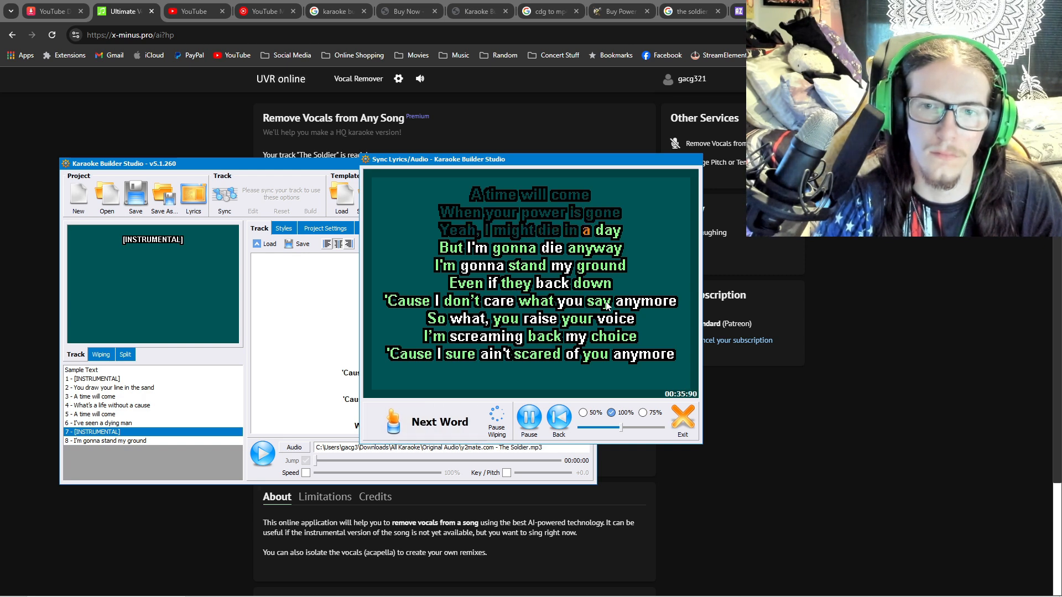
pyautogui.press('space')
pyautogui.press('space')
pyautogui.press('space')
pyautogui.press('space')
pyautogui.press('space')
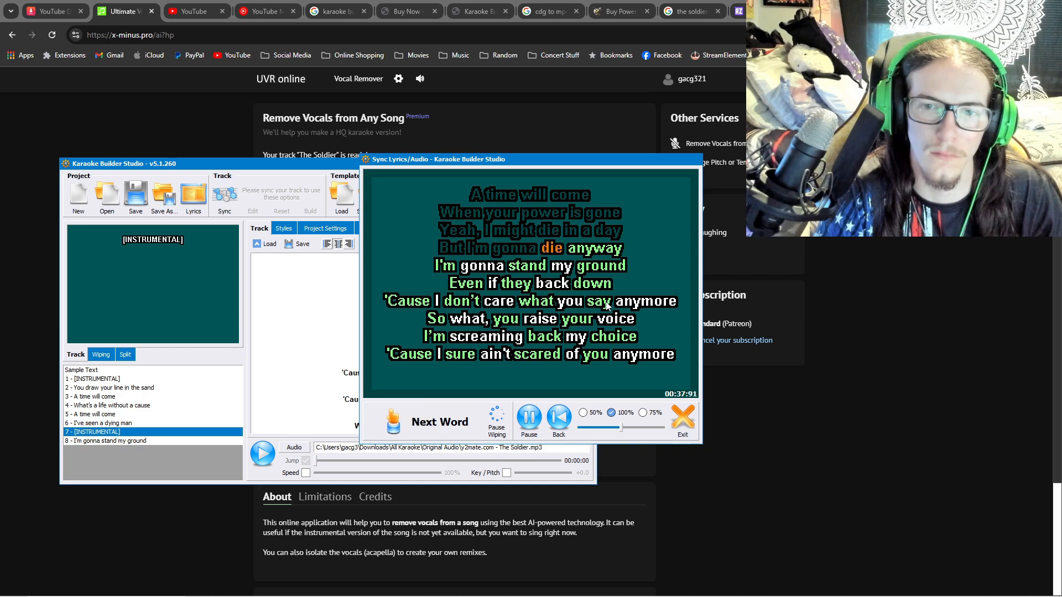
pyautogui.press('space')
pyautogui.press('space')
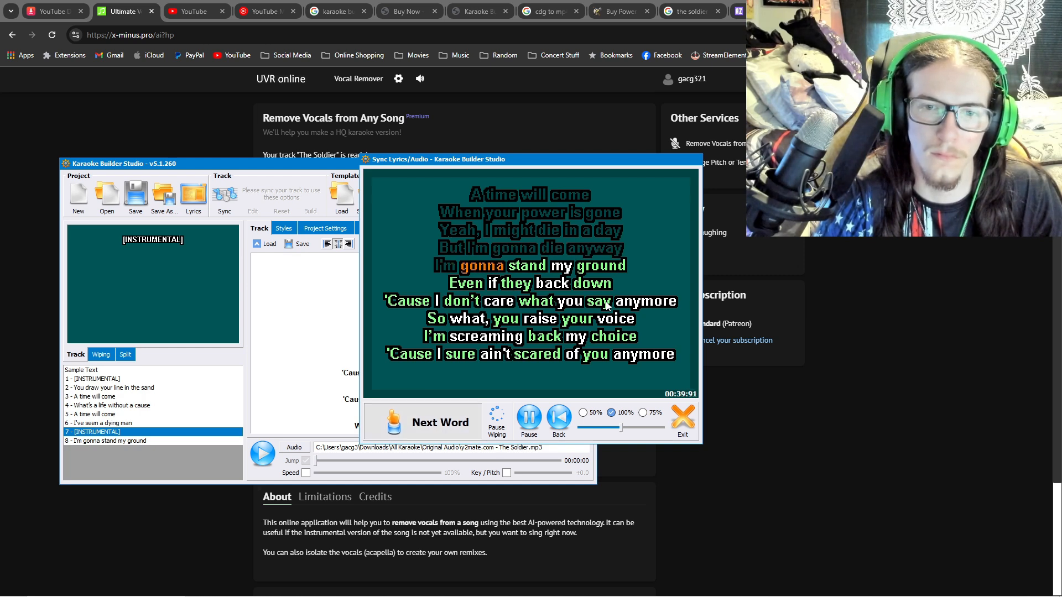
pyautogui.press('space')
pyautogui.press('space')
pyautogui.press('space')
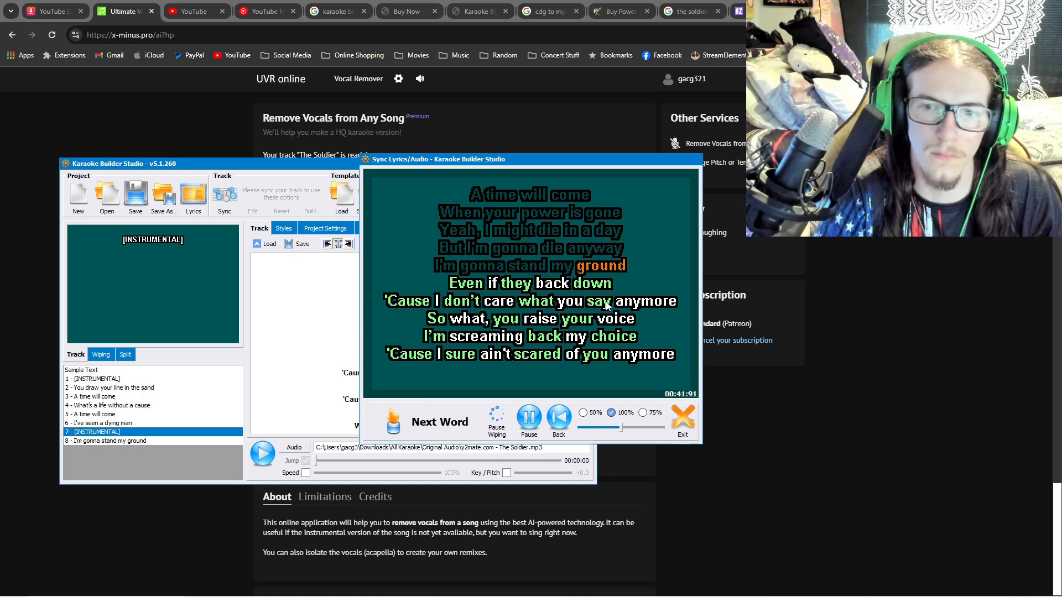
pyautogui.press('space')
pyautogui.press('space')
pyautogui.press('space')
pyautogui.press('space')
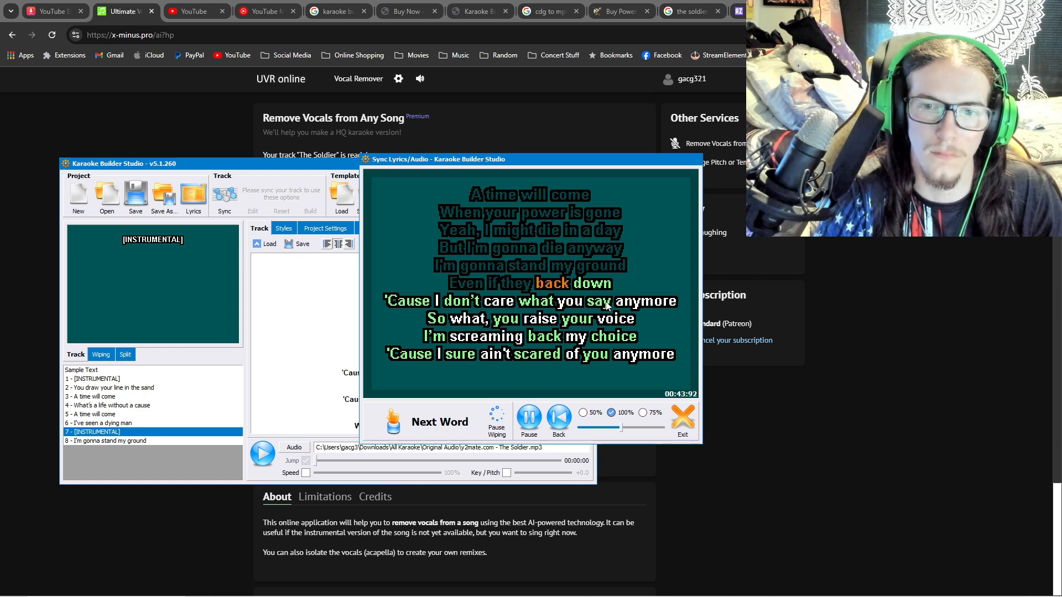
pyautogui.press('space')
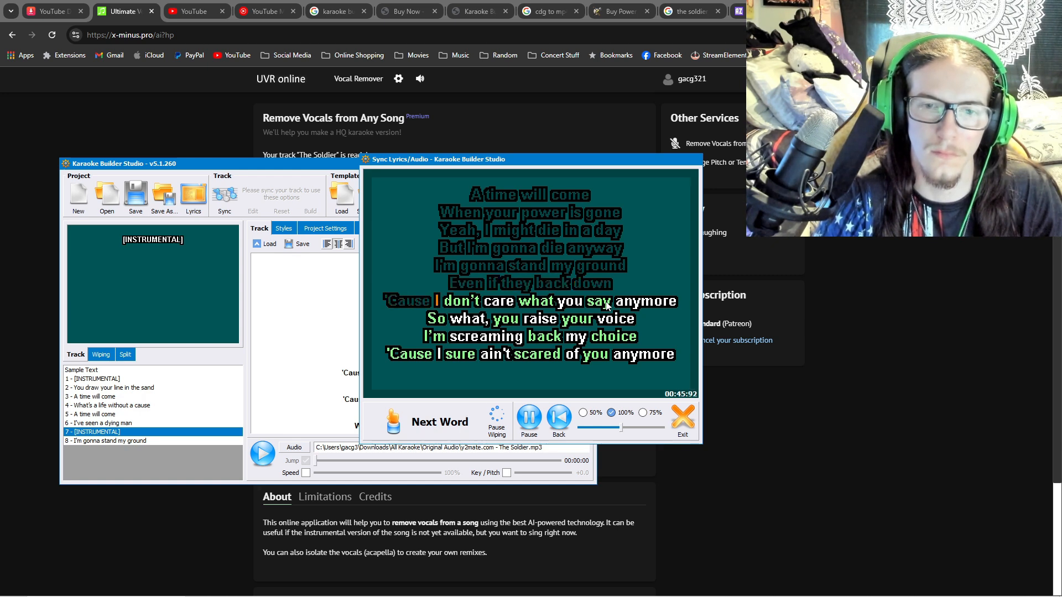
pyautogui.press('space')
pyautogui.press('space')
pyautogui.press('space')
pyautogui.press('space')
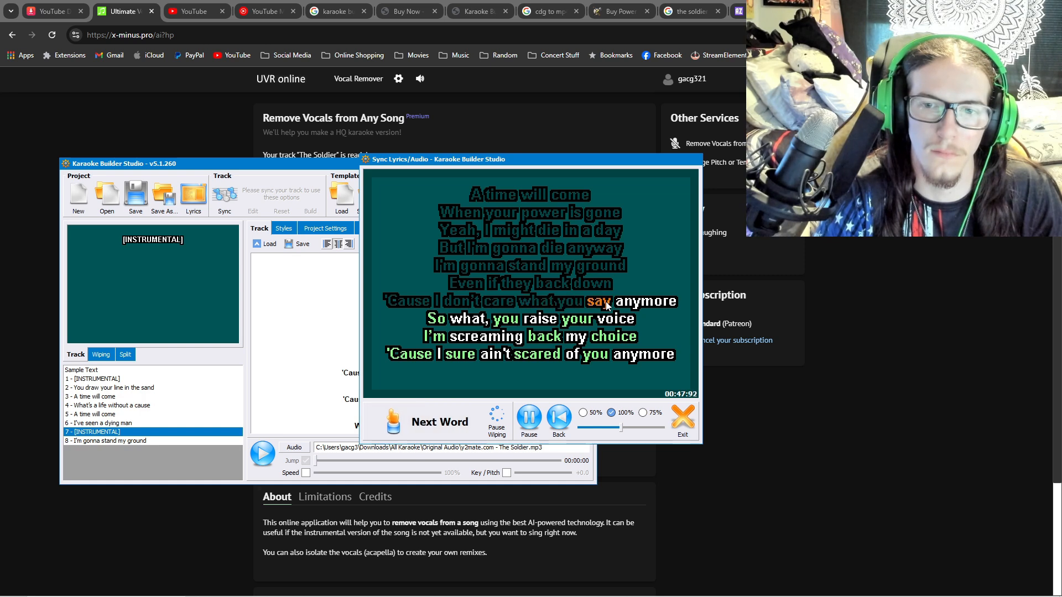
pyautogui.press('space')
pyautogui.press('space')
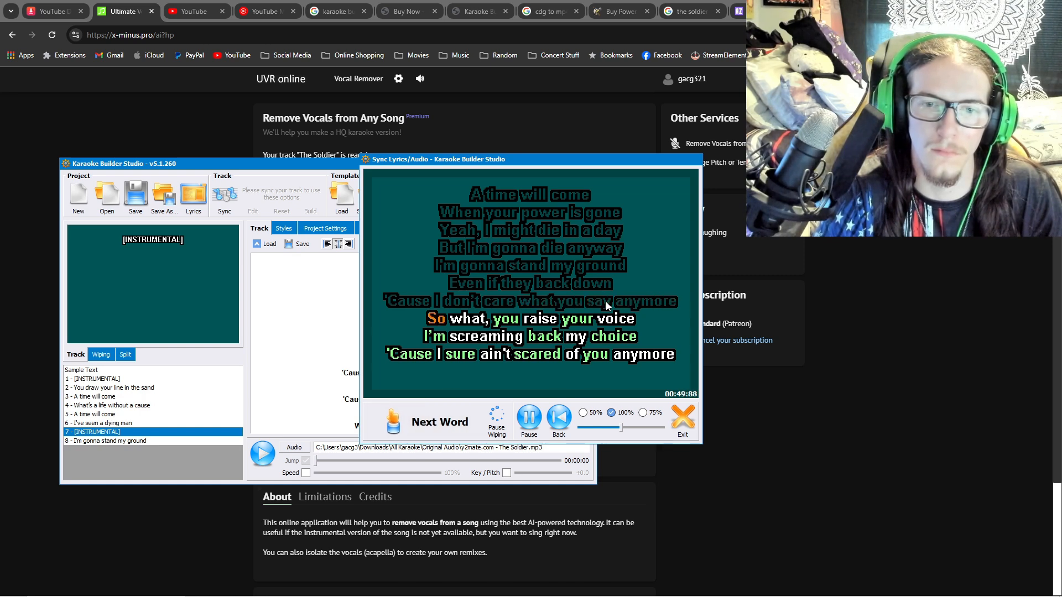
pyautogui.press('space')
pyautogui.press('space')
pyautogui.press('space')
pyautogui.press('space')
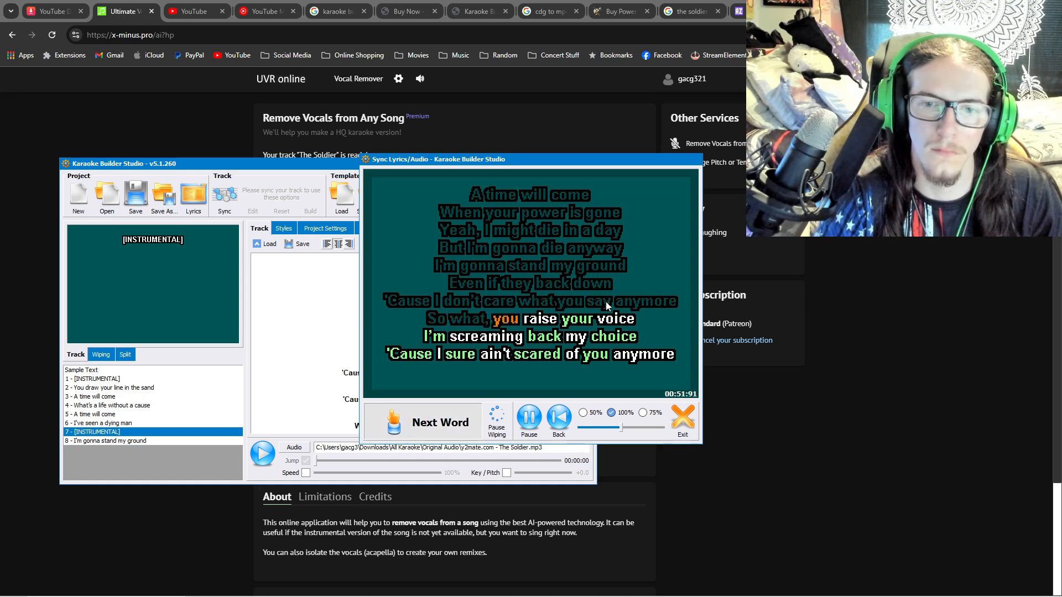
pyautogui.press('space')
pyautogui.press('space')
pyautogui.press('space')
pyautogui.press('space')
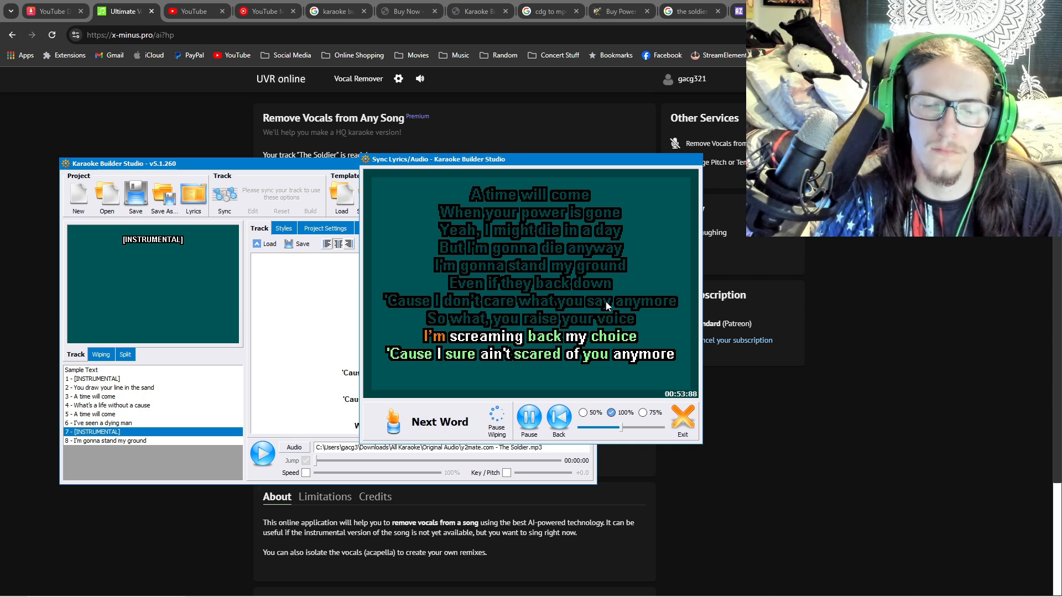
pyautogui.press('space')
pyautogui.press('space')
pyautogui.press('space')
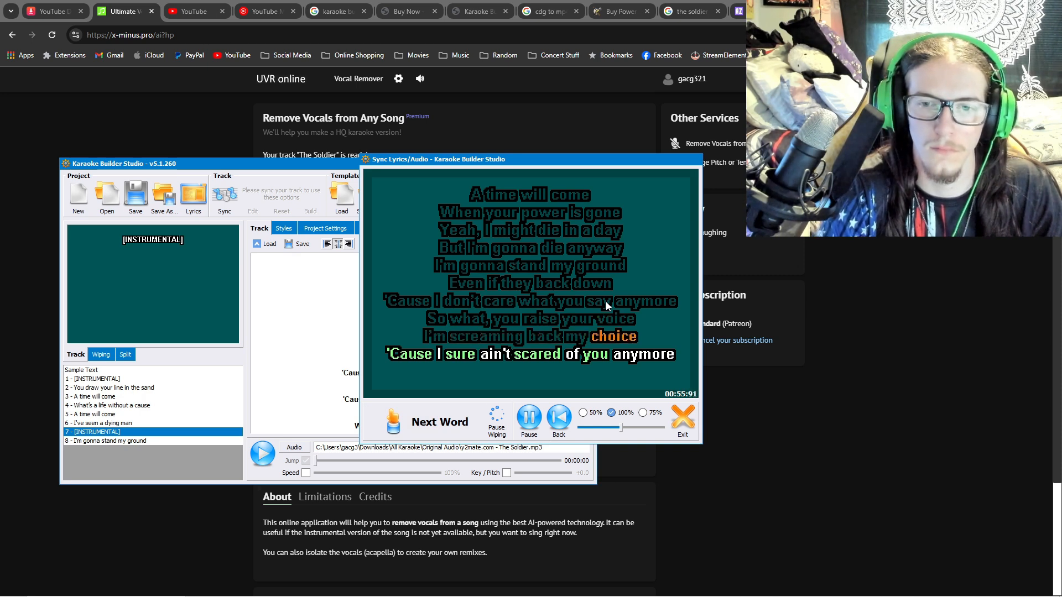
pyautogui.press('space')
pyautogui.press('space')
pyautogui.press('space')
pyautogui.press('space')
pyautogui.press('space')
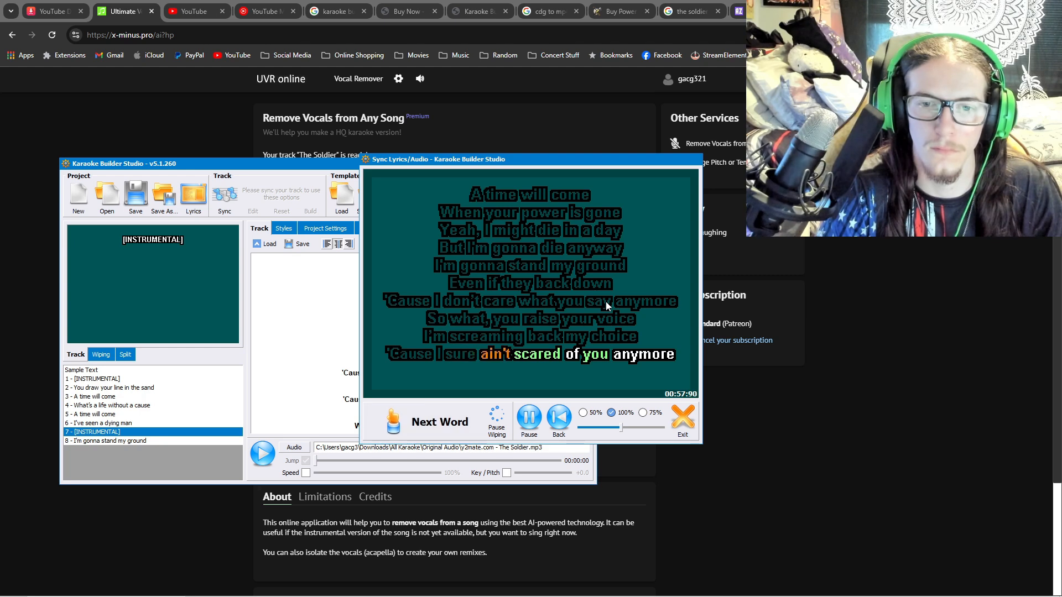
pyautogui.press('space')
pyautogui.press('space')
pyautogui.press('space')
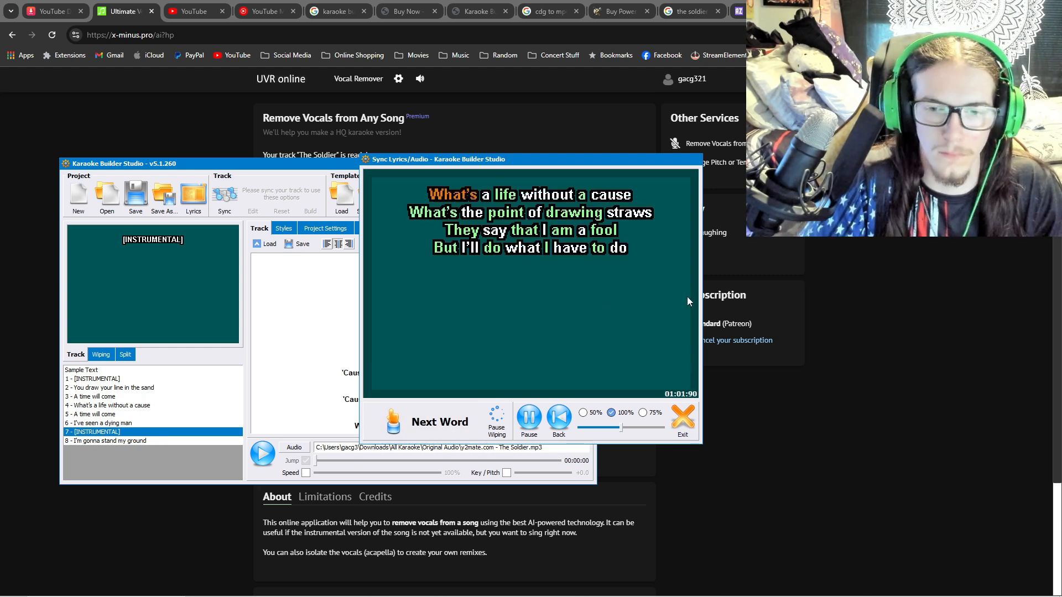
pyautogui.click(529, 418)
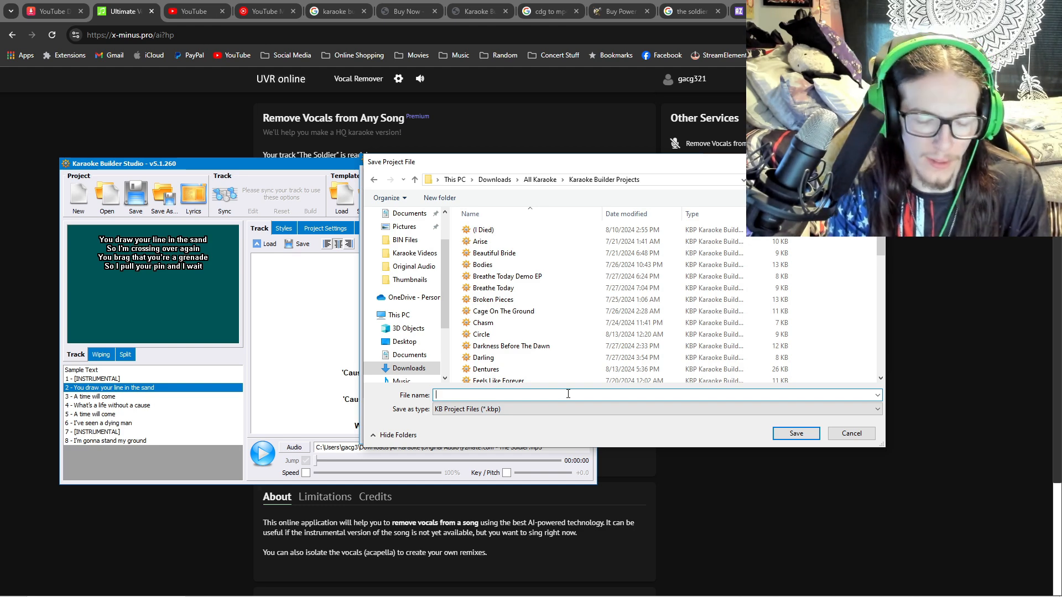
# Save the karaoke project as "The Soldier" in the Karaoke Builder Projects folder
pyautogui.write('tHE')
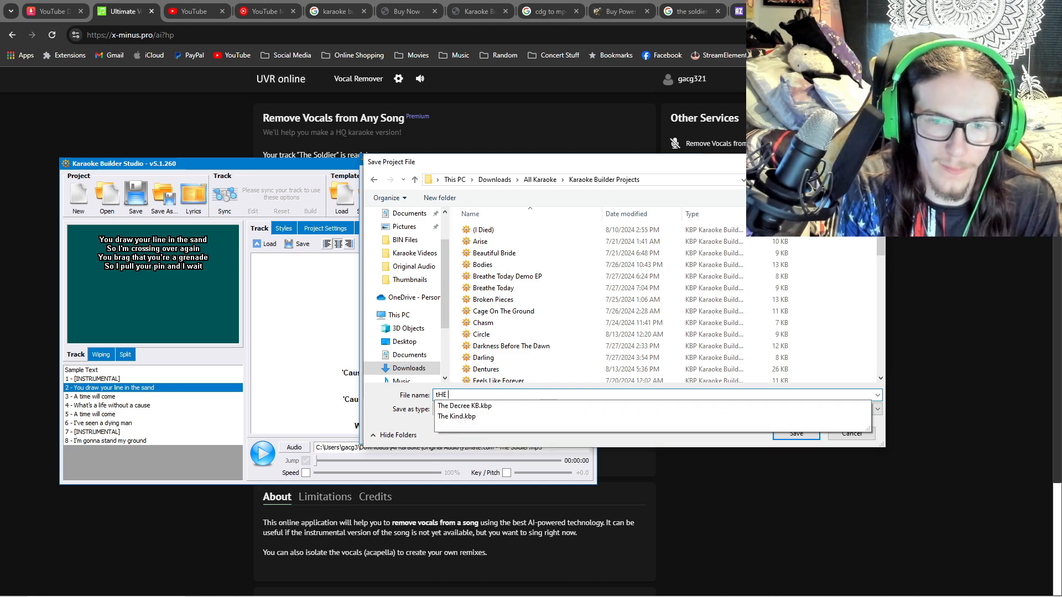
pyautogui.write('H')
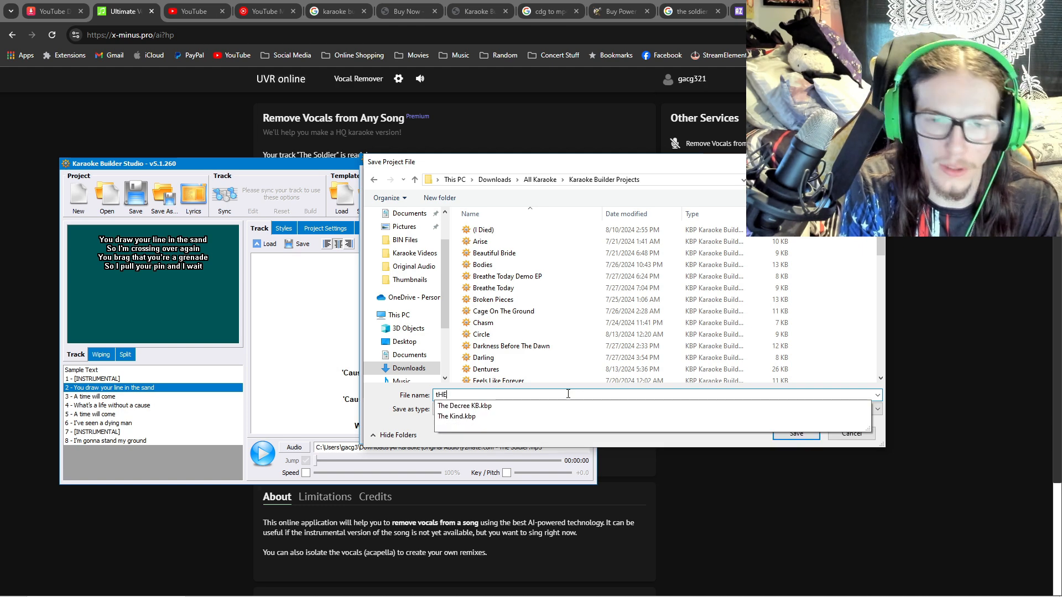
pyautogui.press('BackSpace')
pyautogui.press('BackSpace')
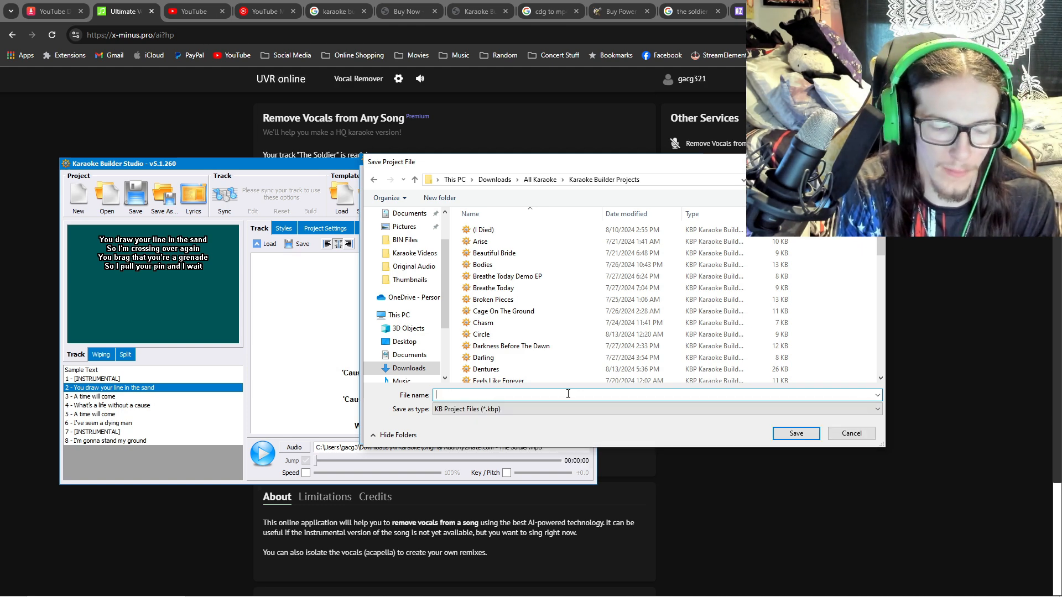
pyautogui.write('The Soldier')
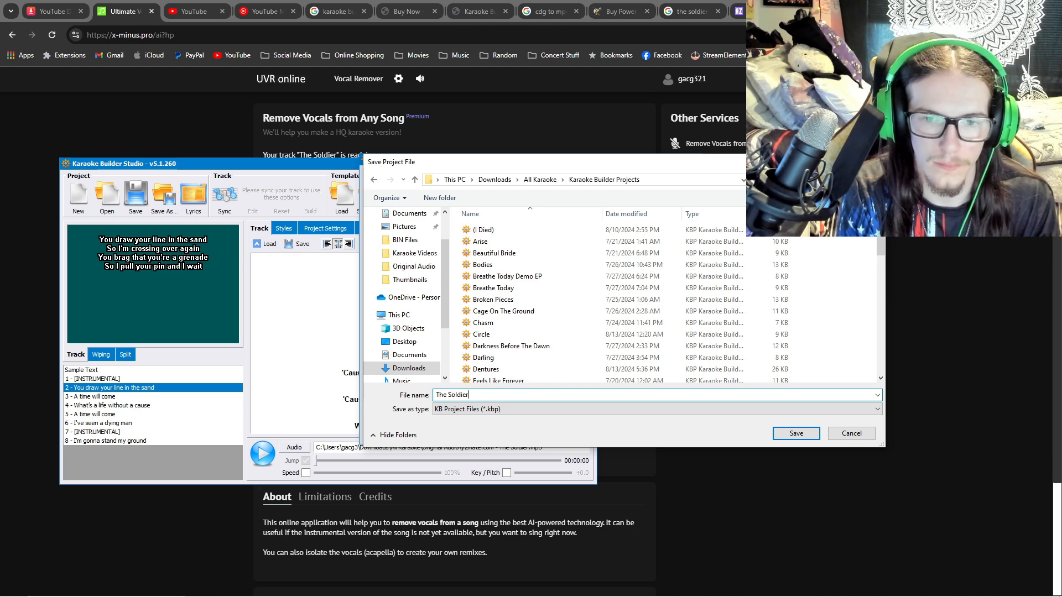
pyautogui.press('Return')
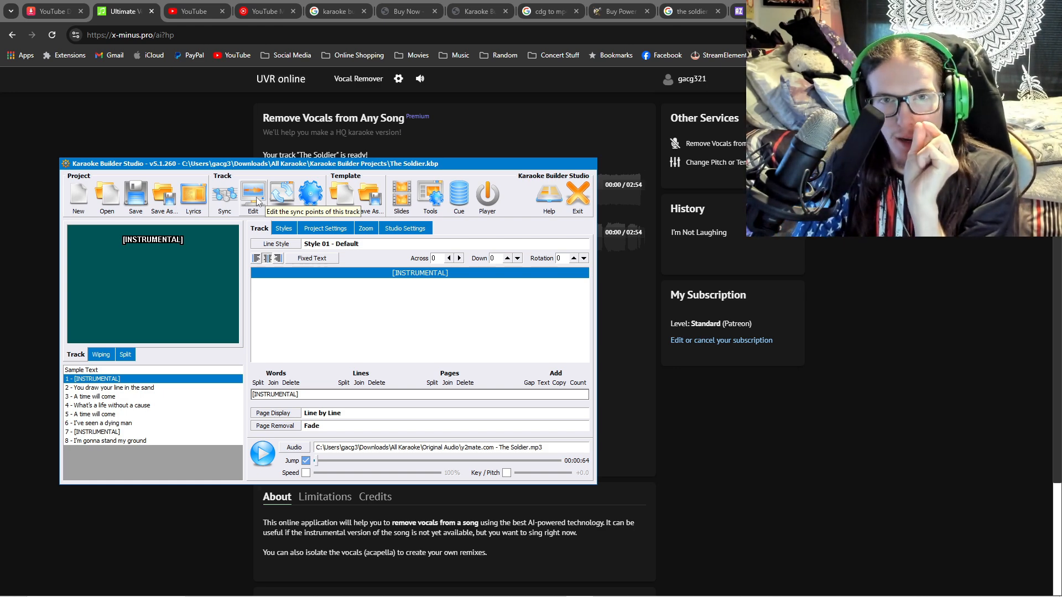
# Open the track's sync points for editing and play the synced lyrics up to "What's a life without a cause" to check their timing
pyautogui.click(254, 199)
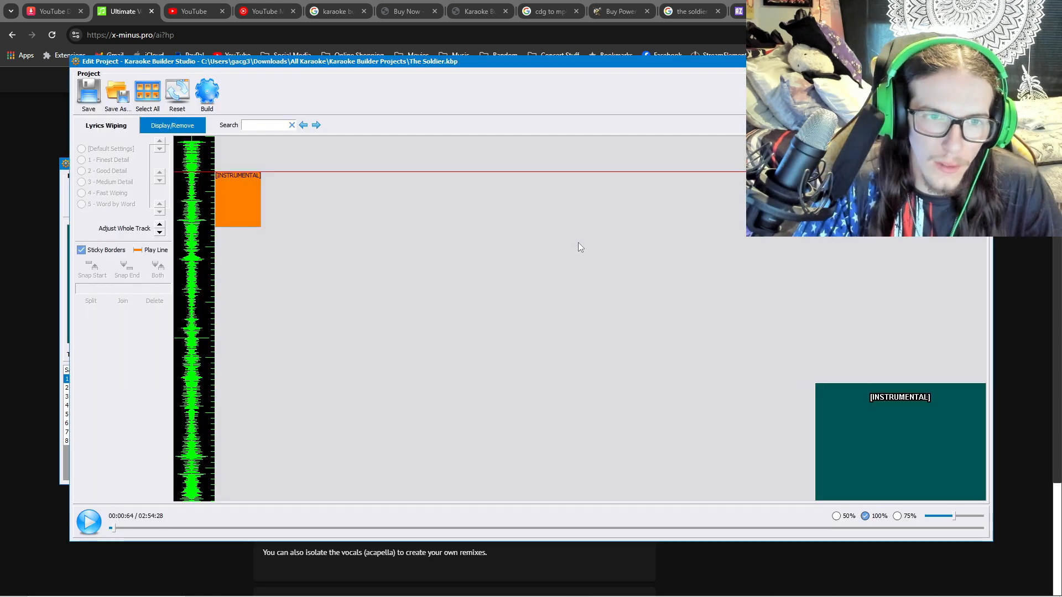
pyautogui.press('space')
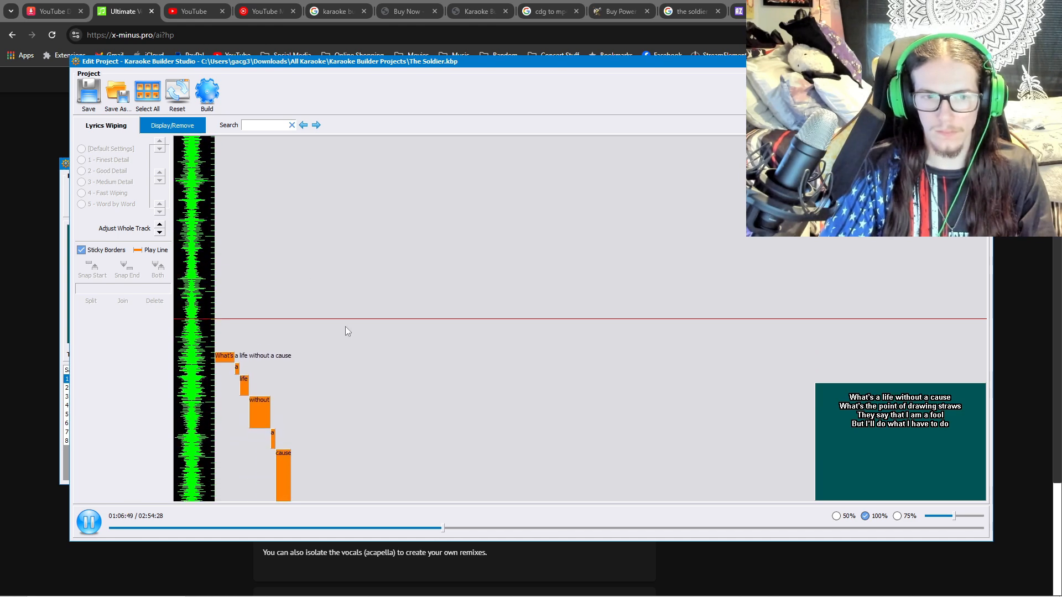
pyautogui.press('space')
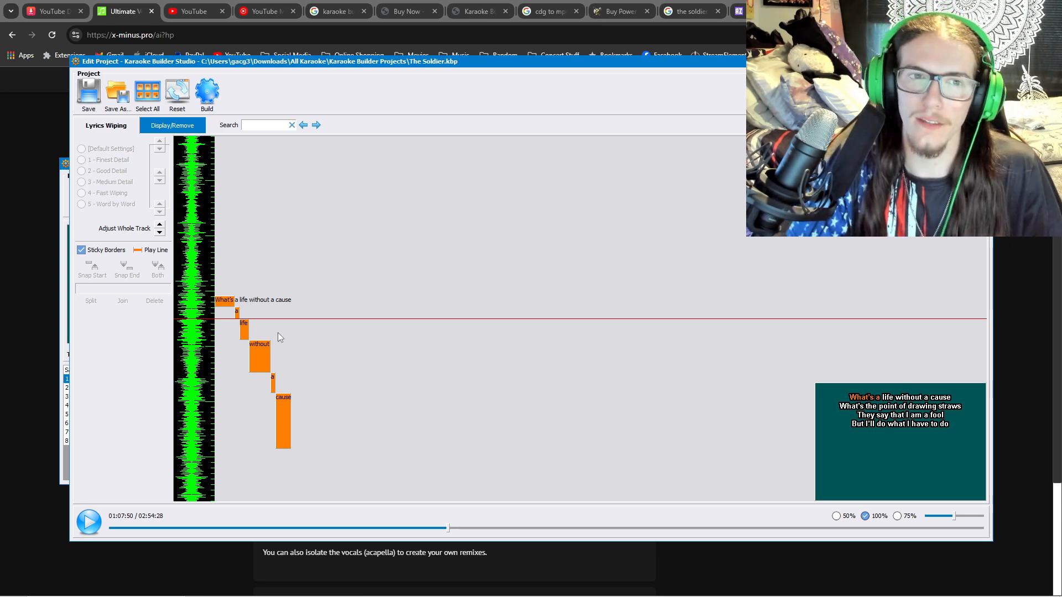
# Go back to the start of the track and extend the [INSTRUMENTAL] wipe so it begins earlier
pyautogui.scroll(5, 334, 230)
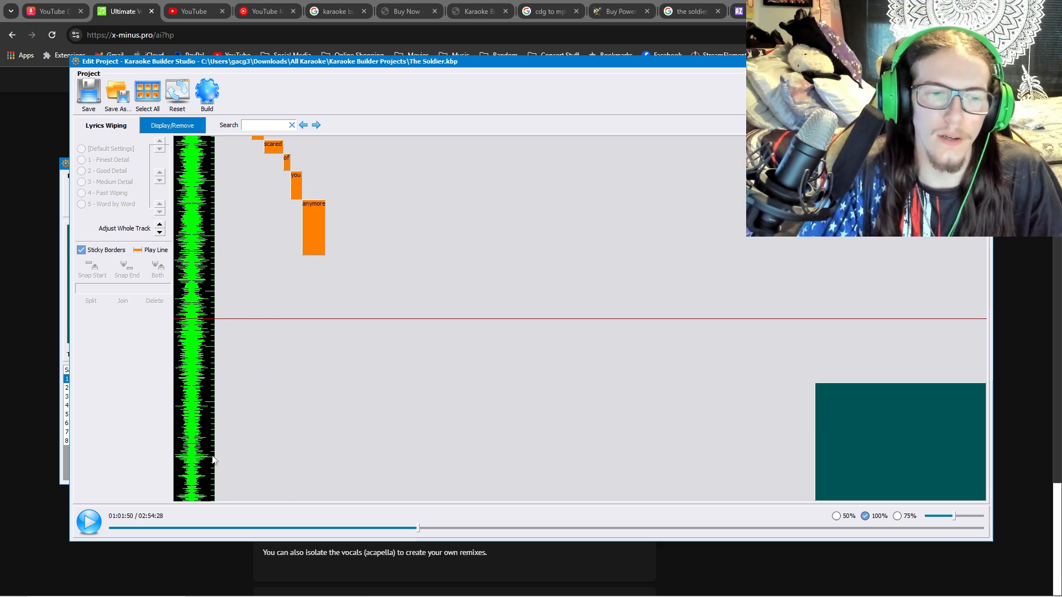
pyautogui.moveTo(160, 529); pyautogui.dragTo(116, 529)
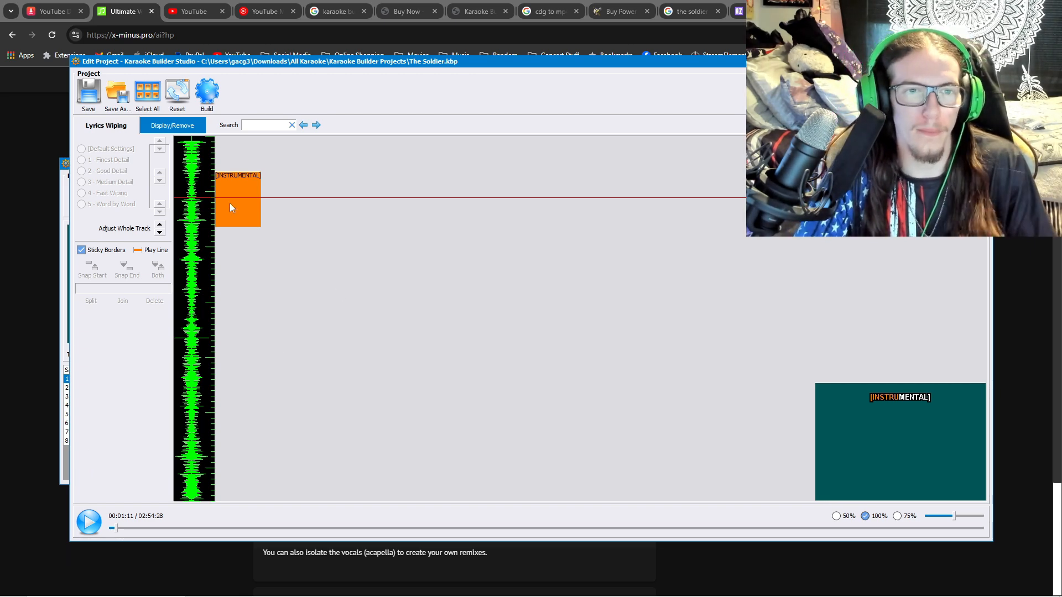
pyautogui.click(230, 205)
pyautogui.moveTo(243, 160); pyautogui.dragTo(248, 141)
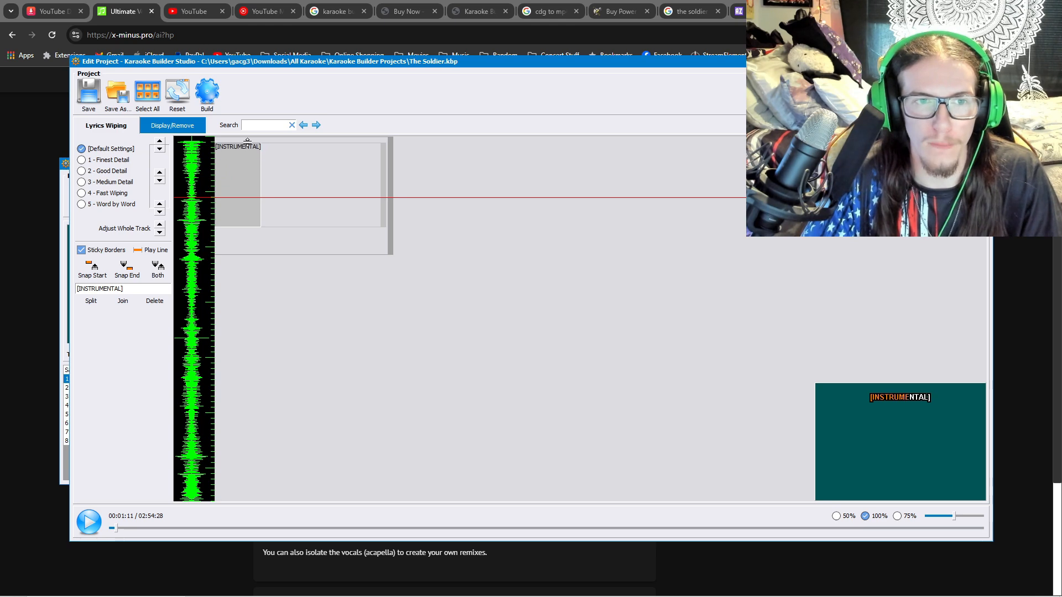
# Switch to the display and removal timing and shorten the [INSTRUMENTAL] line so it is removed when its wipe ends
pyautogui.click(189, 126)
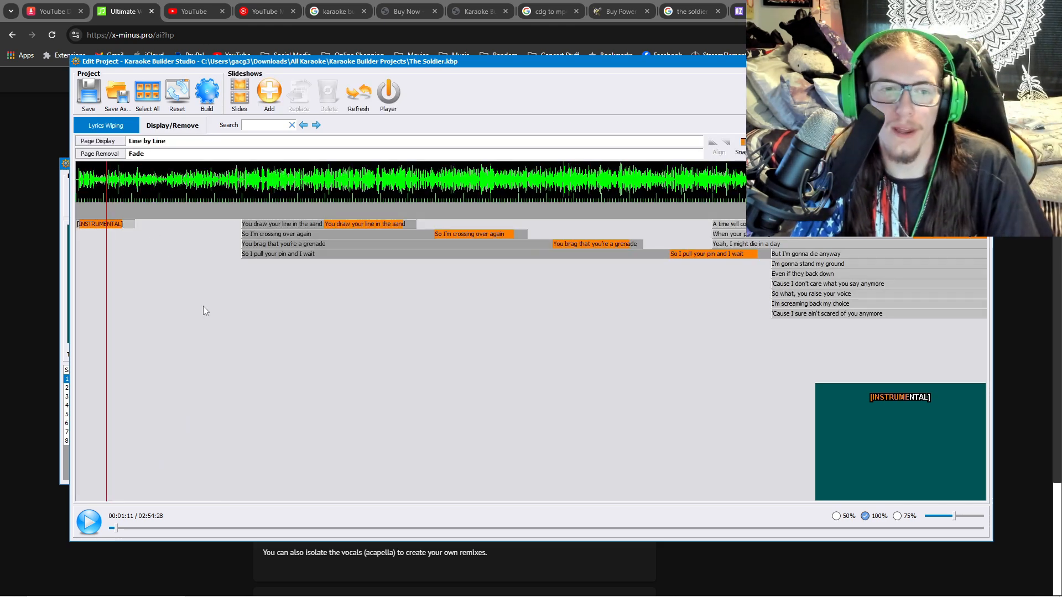
pyautogui.moveTo(118, 527); pyautogui.dragTo(166, 534)
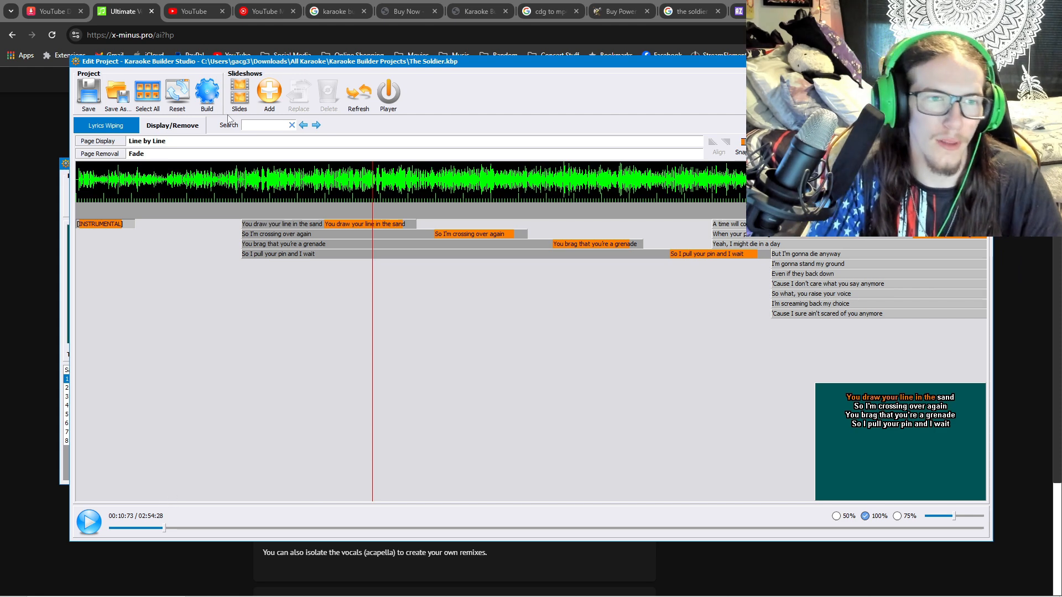
pyautogui.moveTo(132, 224); pyautogui.dragTo(105, 225)
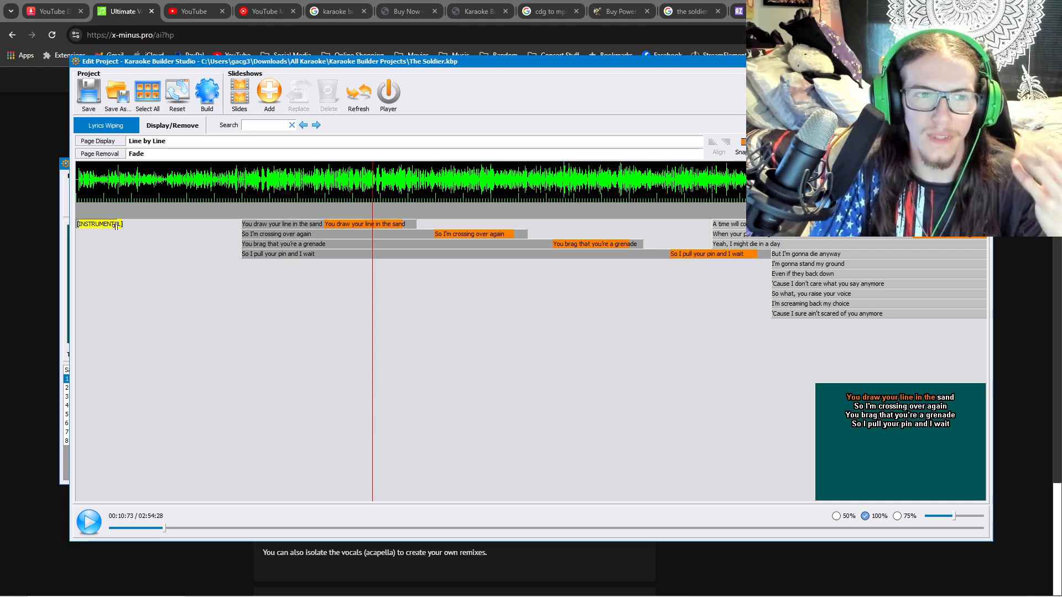
pyautogui.moveTo(127, 233); pyautogui.dragTo(223, 245)
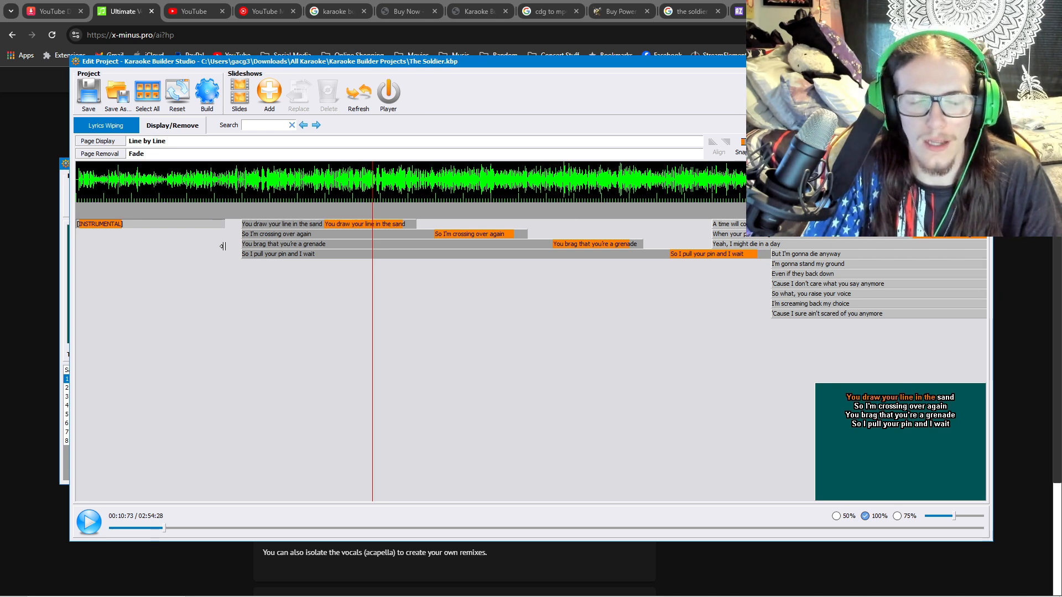
pyautogui.moveTo(217, 225); pyautogui.dragTo(111, 230)
# Play the opening of the track to check when the [INSTRUMENTAL] line is removed
pyautogui.moveTo(233, 367); pyautogui.dragTo(519, 419)
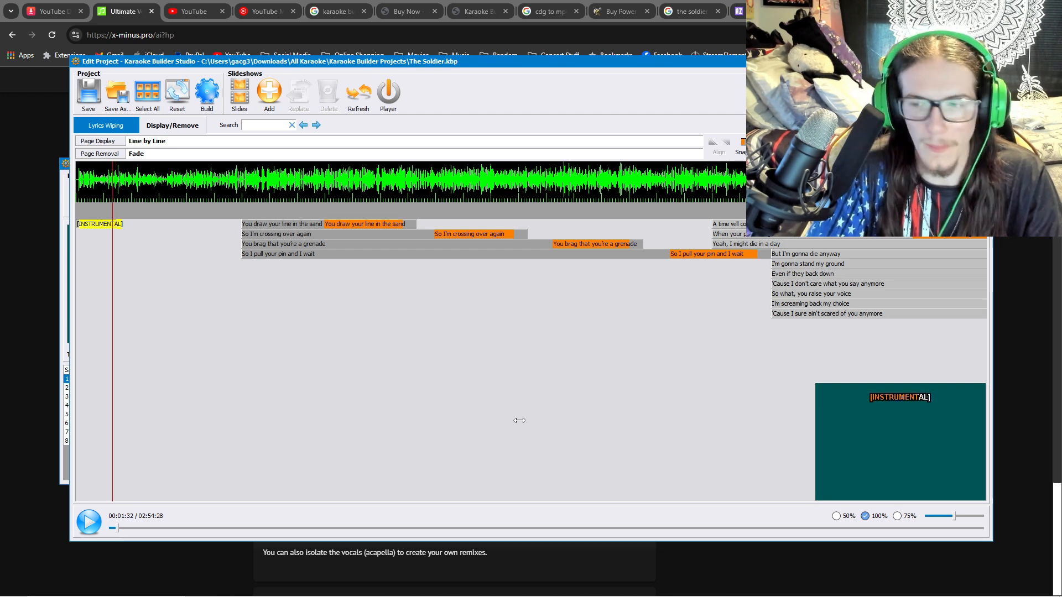
pyautogui.press('space')
pyautogui.press('space')
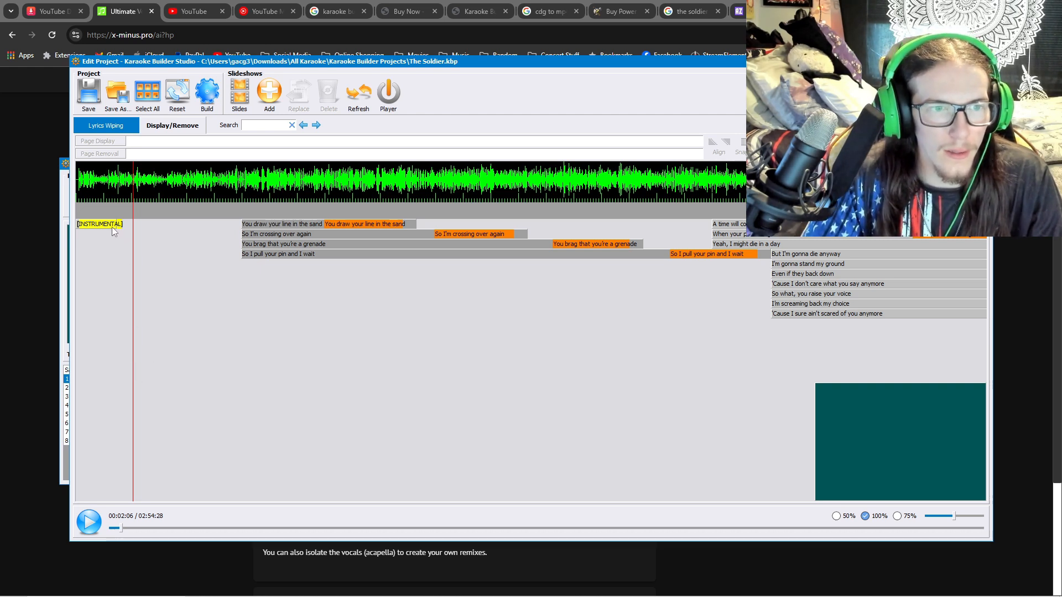
# Extend the opening [INSTRUMENTAL] line's removal time to shortly before "You draw your line in the sand" and lengthen its wipe to match
pyautogui.moveTo(116, 226); pyautogui.dragTo(207, 224)
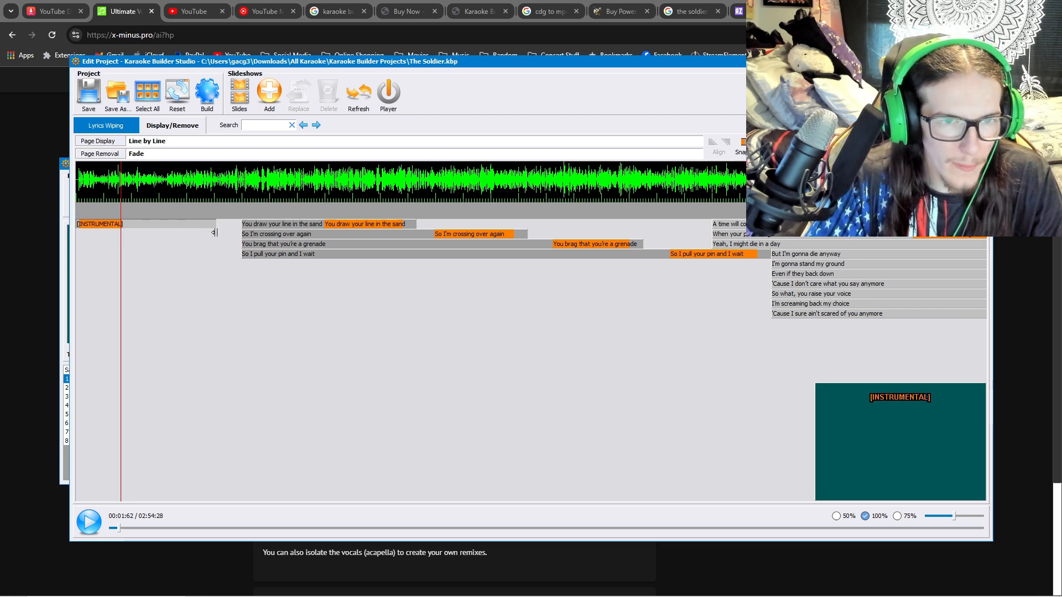
pyautogui.moveTo(215, 225); pyautogui.dragTo(298, 438)
pyautogui.click(107, 123)
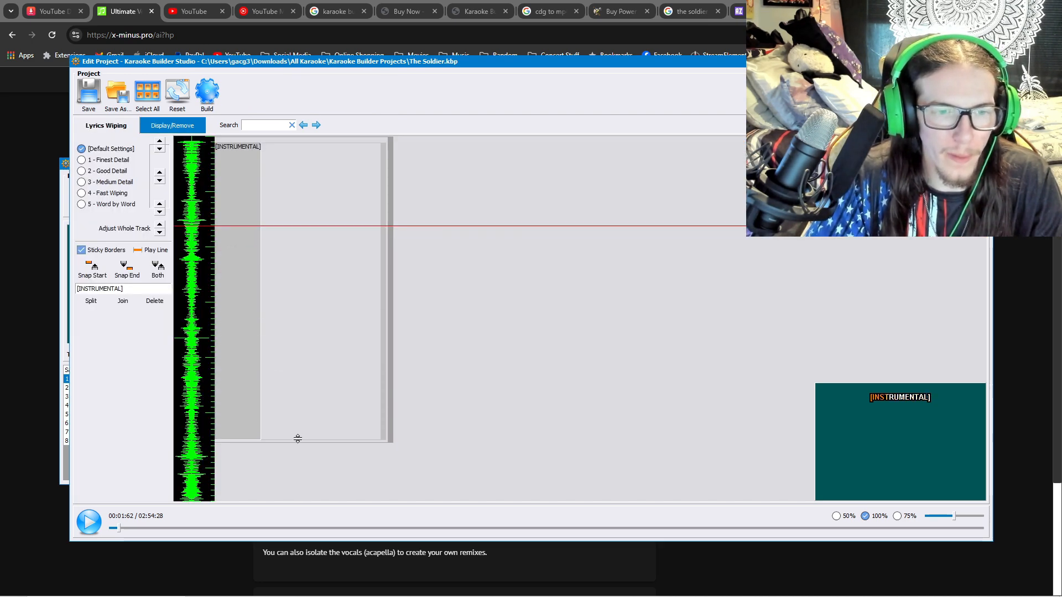
pyautogui.click(178, 127)
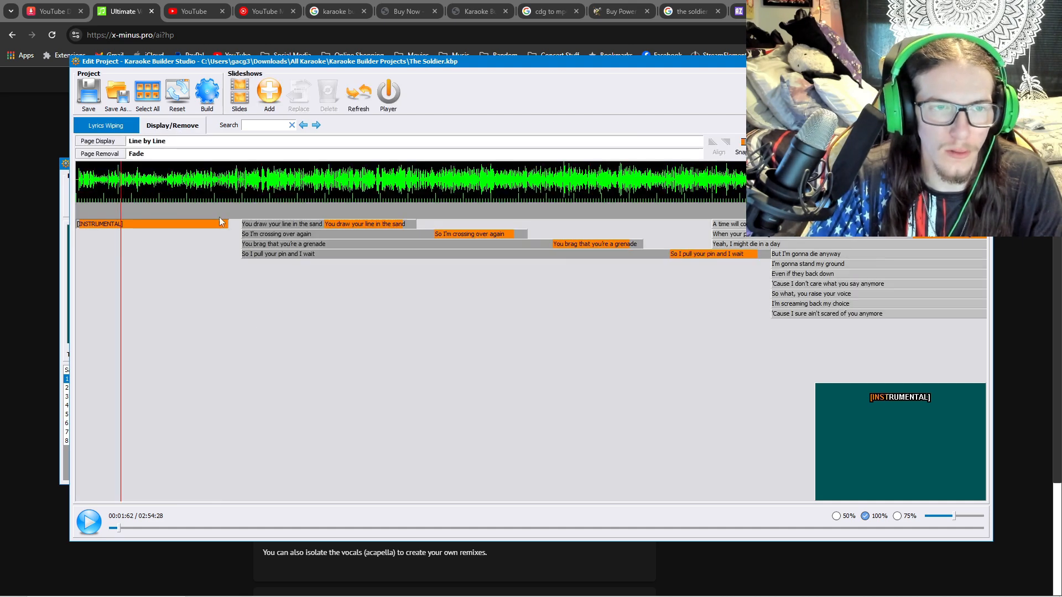
# Go to the second [INSTRUMENTAL] line and fit its display and removal times between "I'm back!" and "I'm gonna stand my ground"
pyautogui.moveTo(116, 528); pyautogui.dragTo(579, 518)
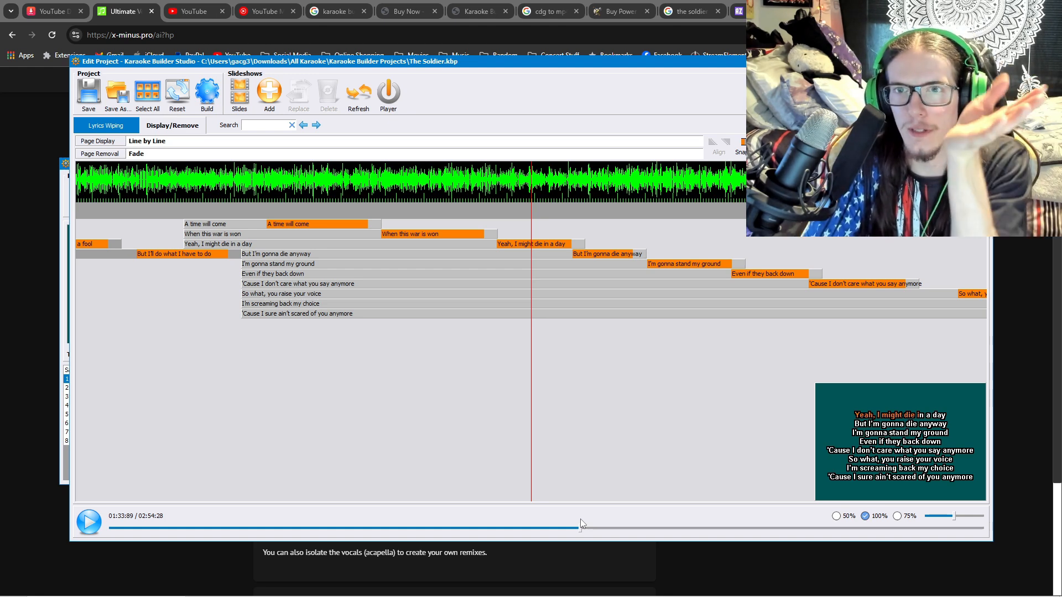
pyautogui.moveTo(581, 522); pyautogui.dragTo(725, 498)
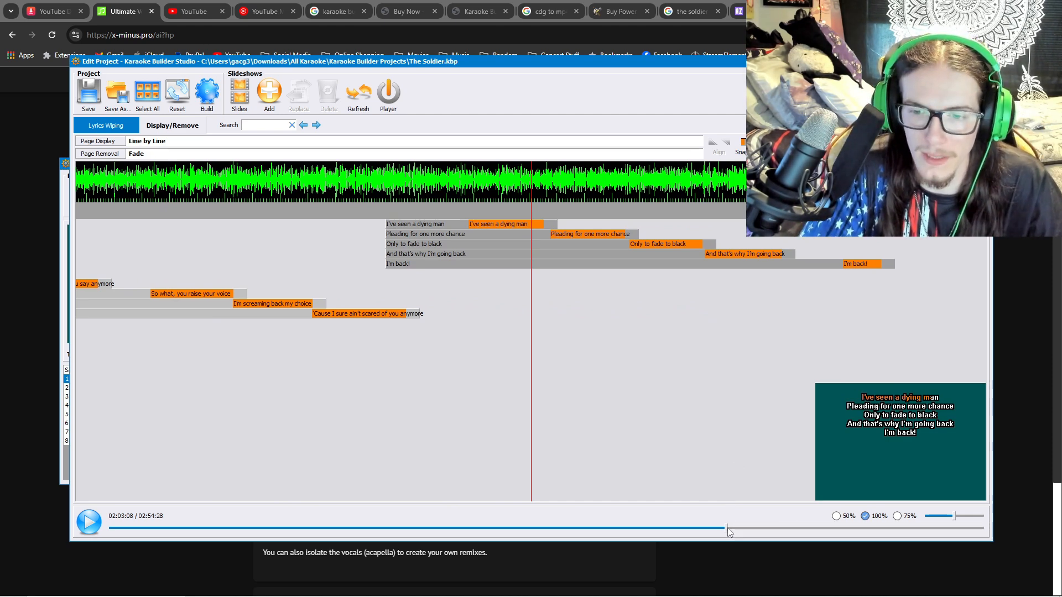
pyautogui.moveTo(728, 530); pyautogui.dragTo(803, 544)
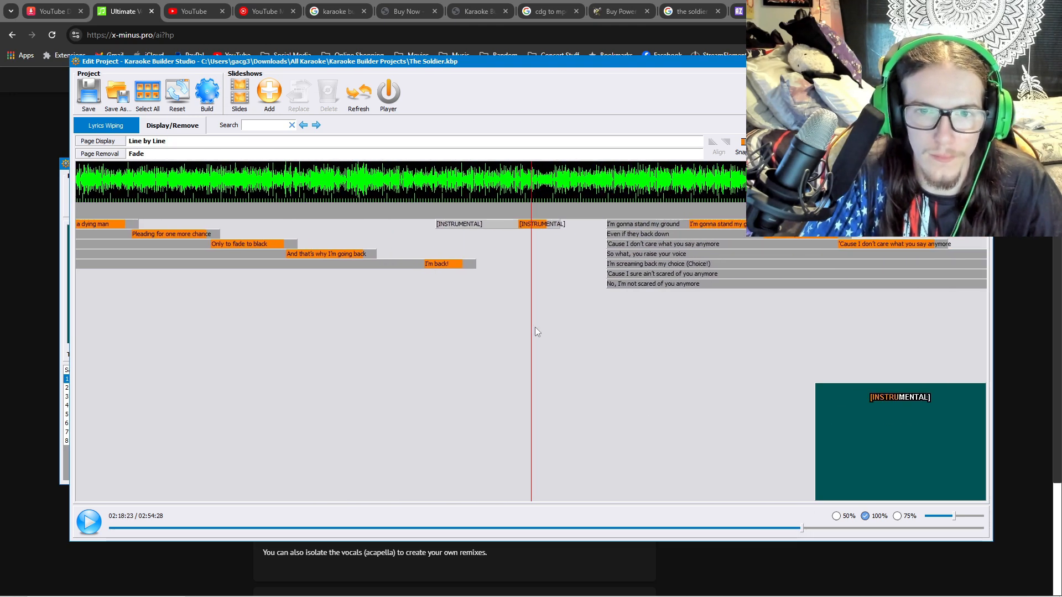
pyautogui.moveTo(489, 227)
pyautogui.mouseDown()
pyautogui.moveTo(535, 232)
pyautogui.moveTo(485, 231)
pyautogui.mouseUp()
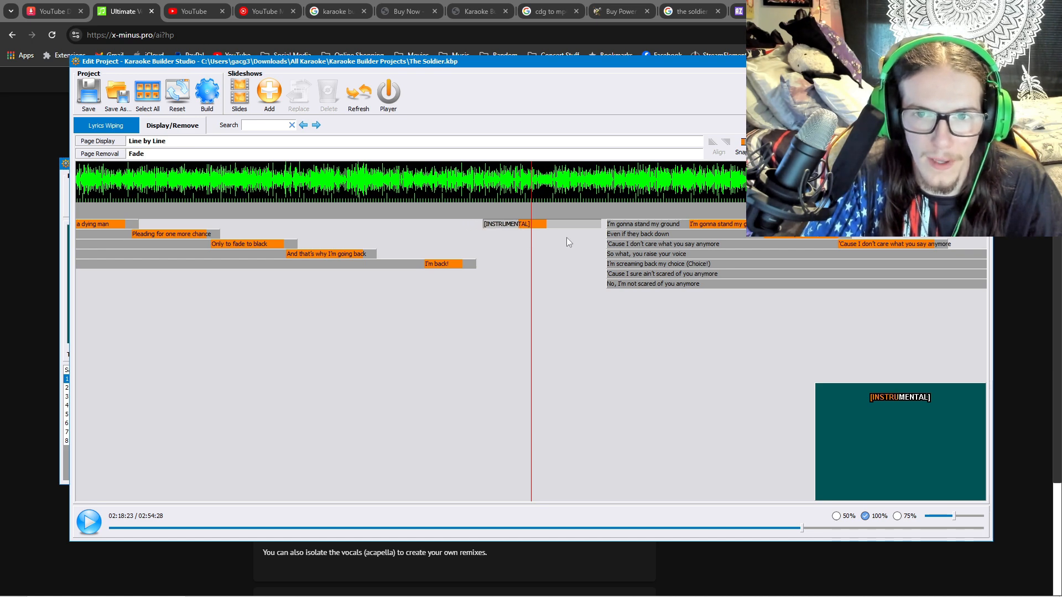
# Lengthen the second [INSTRUMENTAL] wipe at both ends to fill its display period, and close the sync editor
pyautogui.click(176, 126)
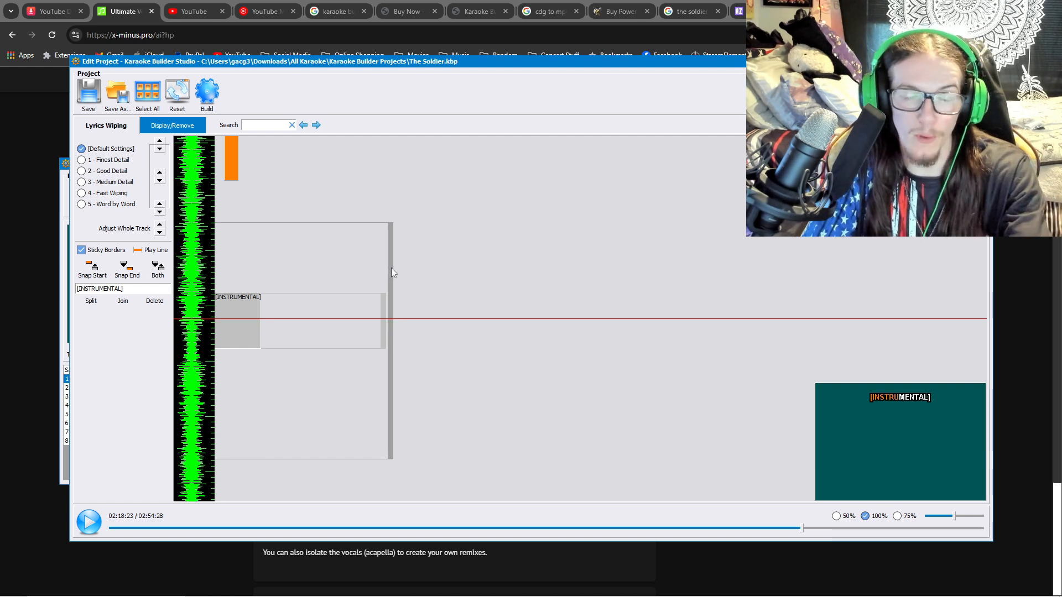
pyautogui.moveTo(249, 296); pyautogui.dragTo(233, 235)
pyautogui.moveTo(244, 346); pyautogui.dragTo(250, 455)
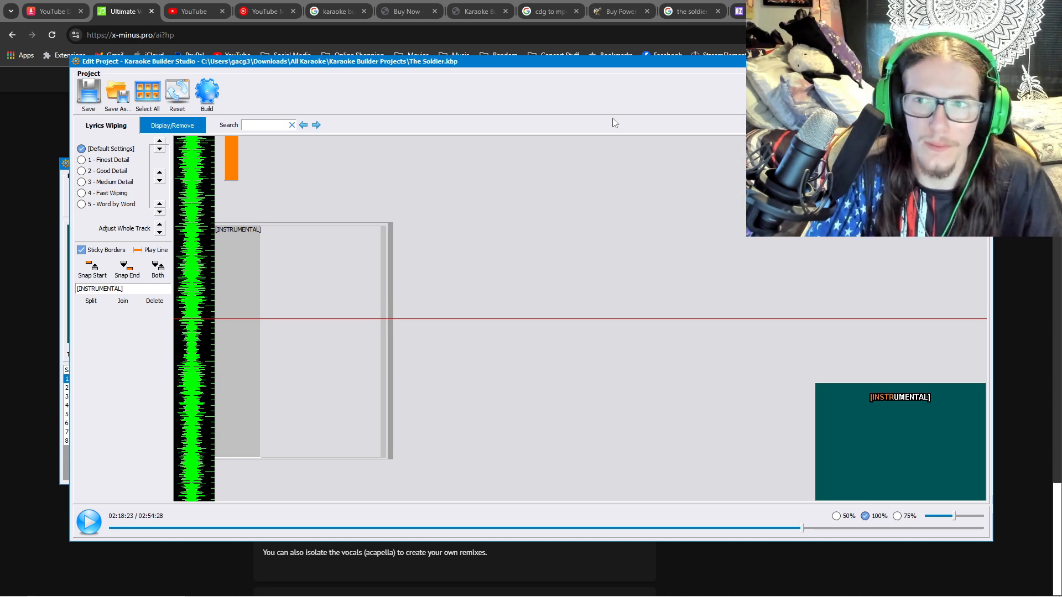
pyautogui.click(972, 93)
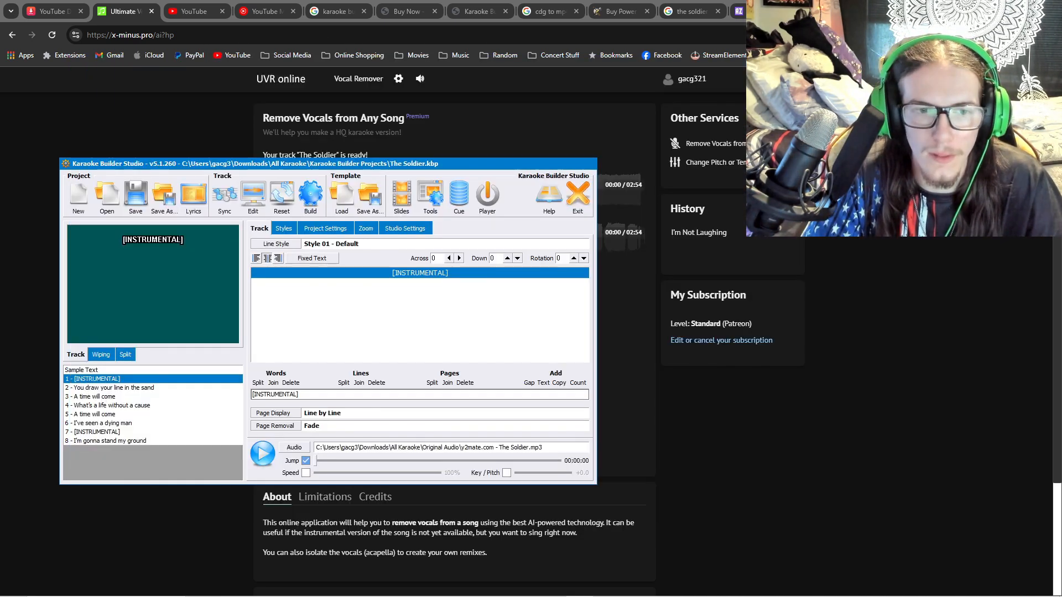
# Reopen the track for editing, play the second [INSTRUMENTAL] section to check its wipe, and close the sync editor
pyautogui.click(259, 206)
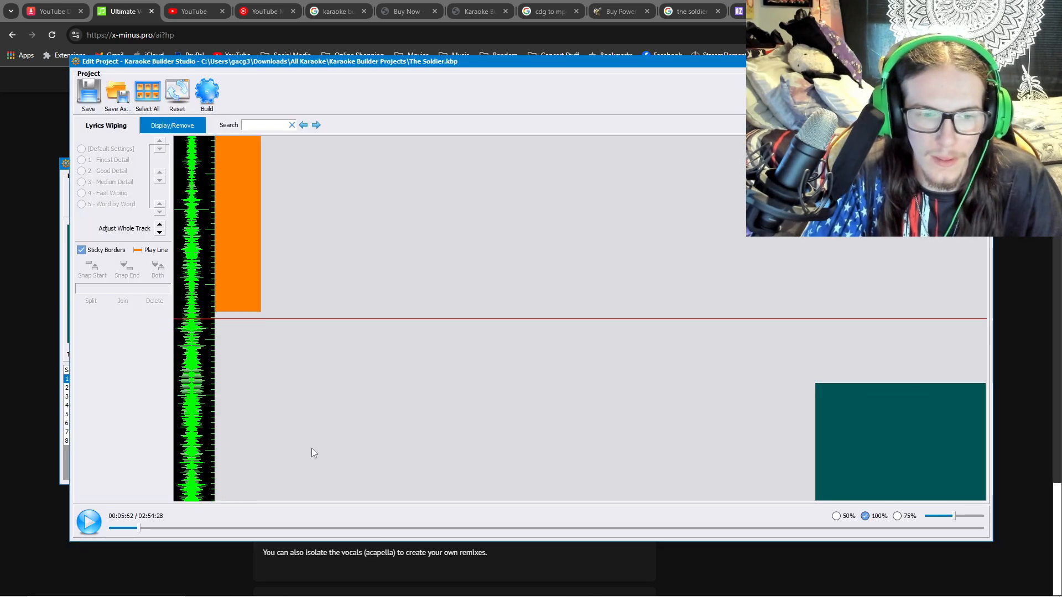
pyautogui.moveTo(139, 528); pyautogui.dragTo(780, 495)
pyautogui.press('space')
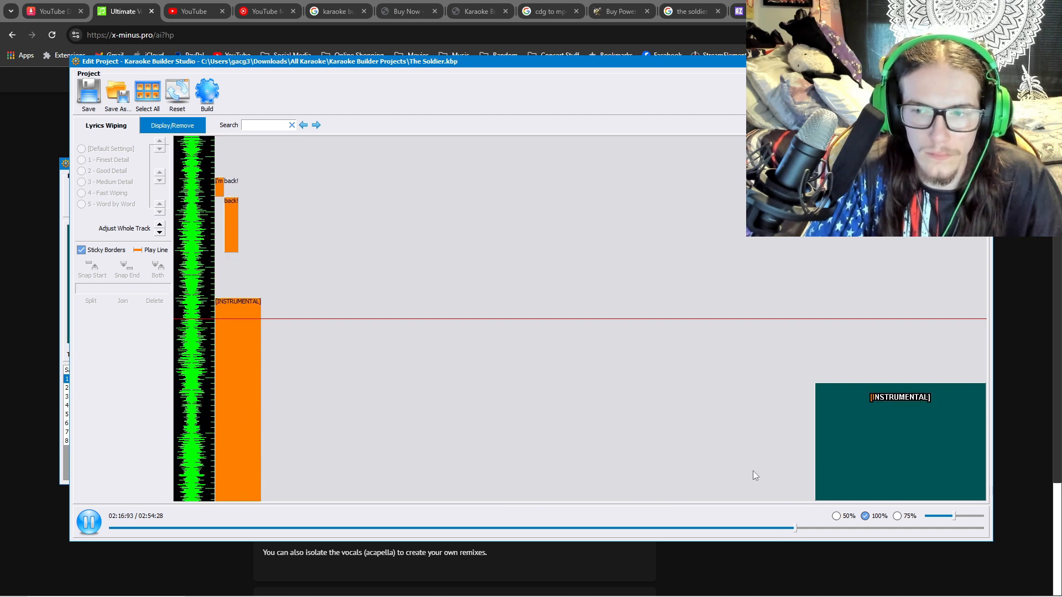
pyautogui.press('space')
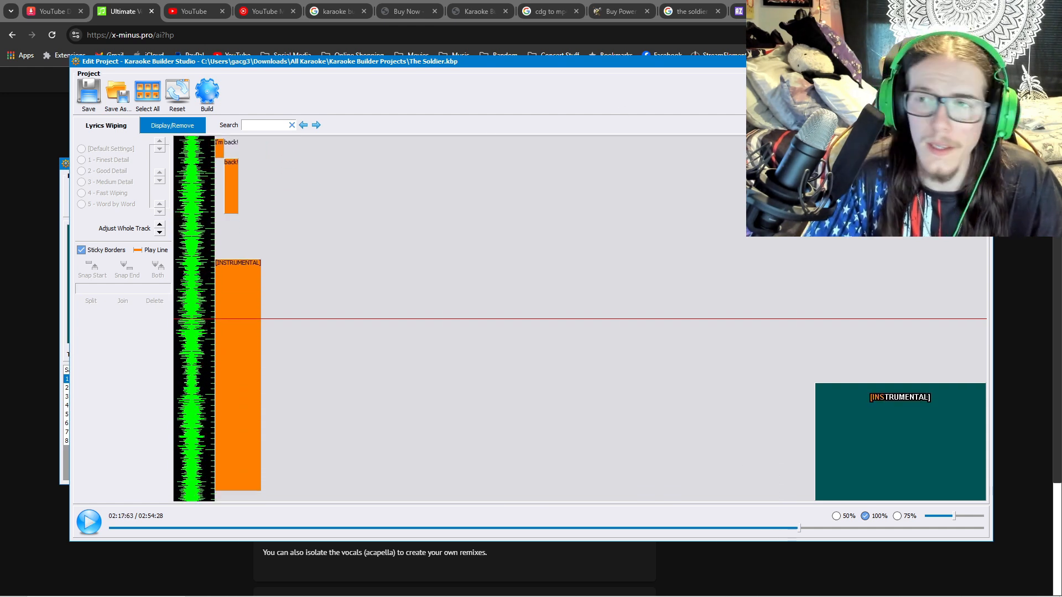
pyautogui.click(984, 62)
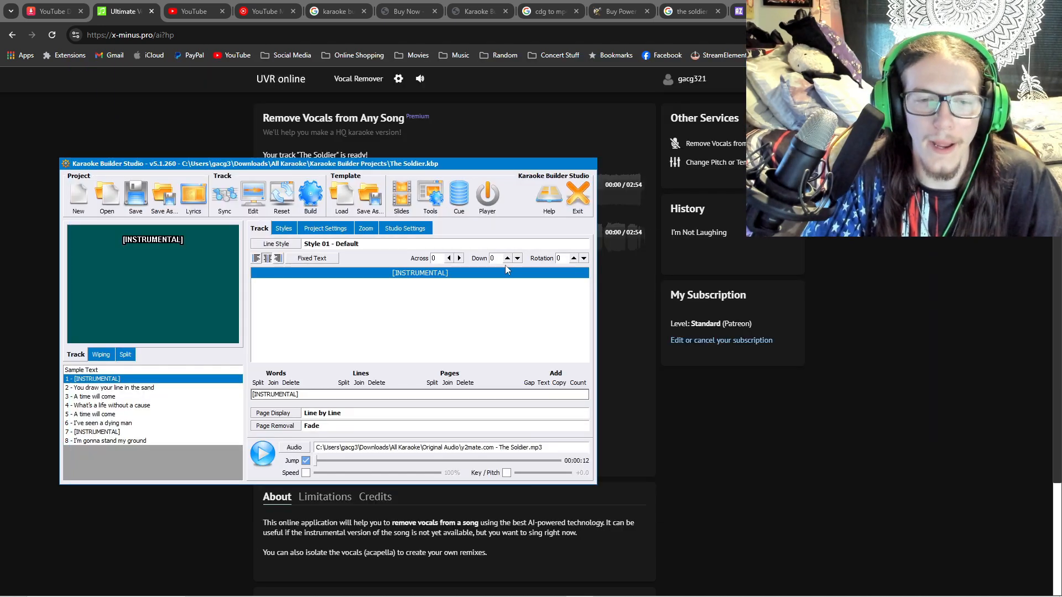
# Replace the project audio with the "The Soldier.m4a" backing track from the All Karaoke > Instrumental Audio folder
pyautogui.click(294, 448)
pyautogui.click(109, 399)
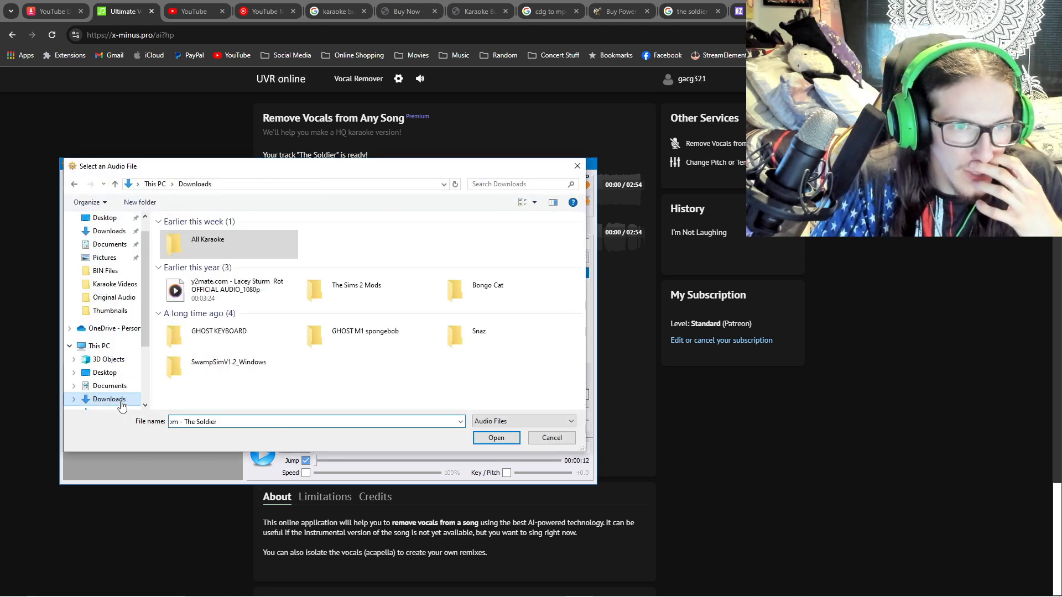
pyautogui.doubleClick(208, 243)
pyautogui.doubleClick(249, 243)
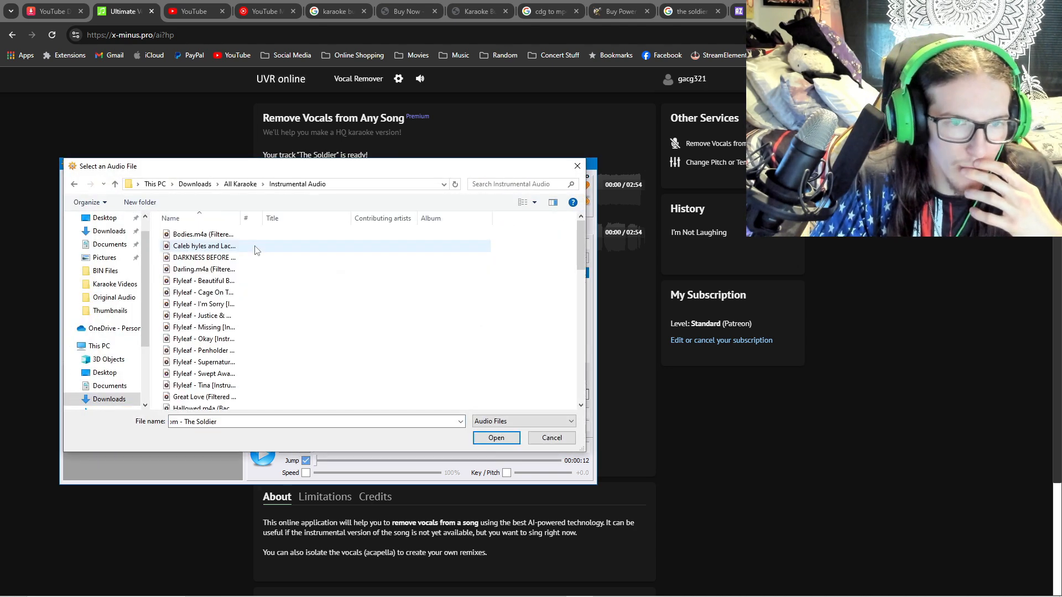
pyautogui.scroll(-10, 277, 282)
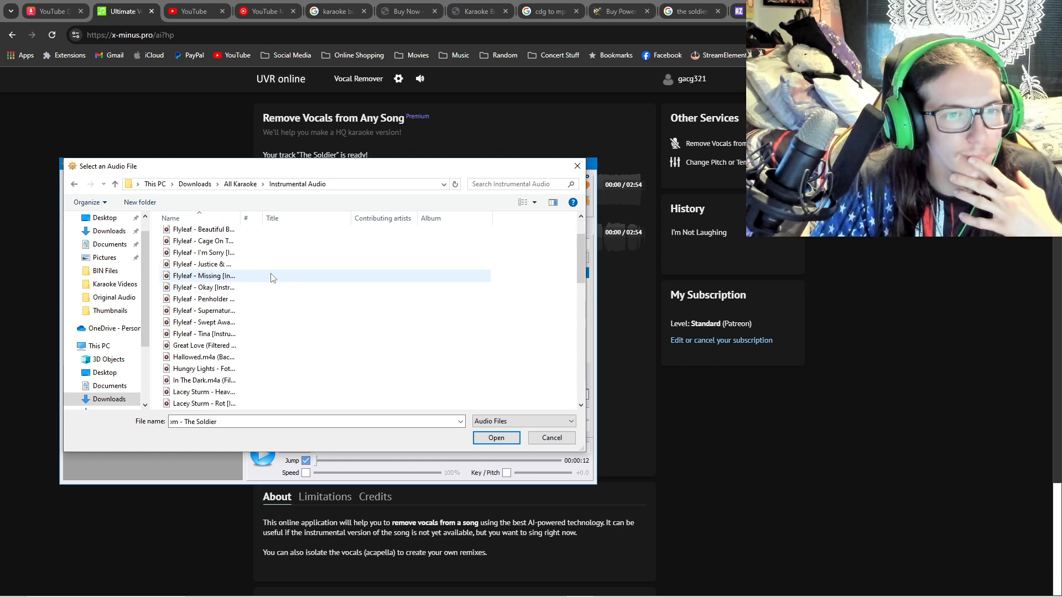
pyautogui.scroll(-5, 271, 277)
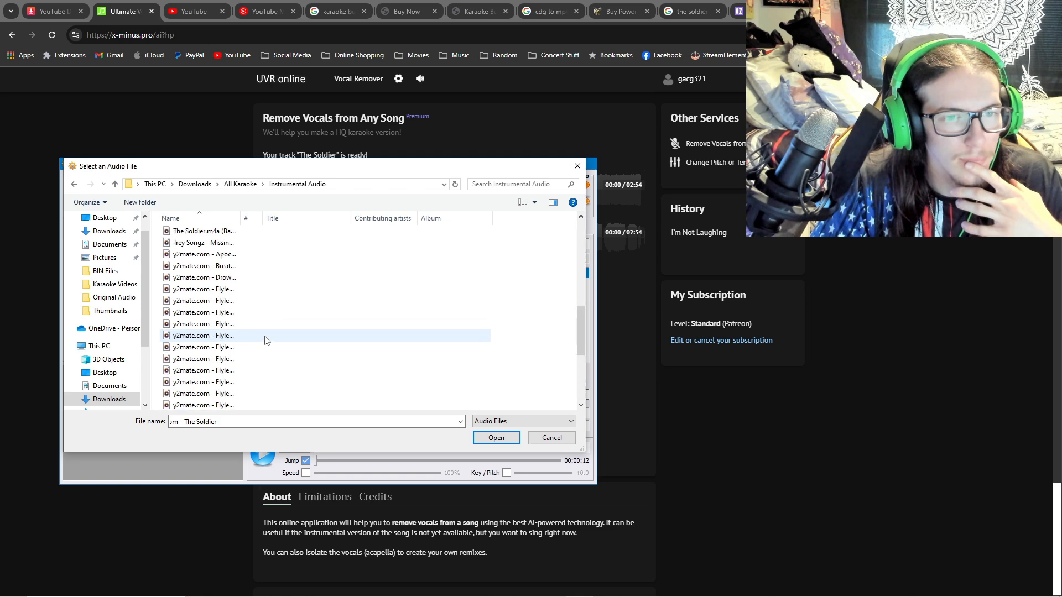
pyautogui.scroll(5, 265, 332)
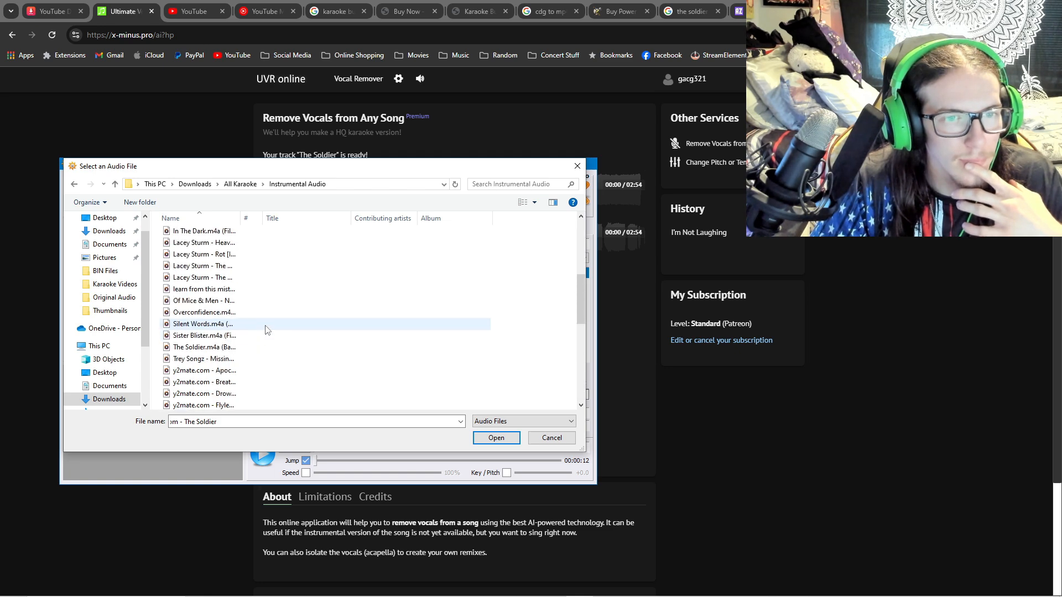
pyautogui.doubleClick(246, 346)
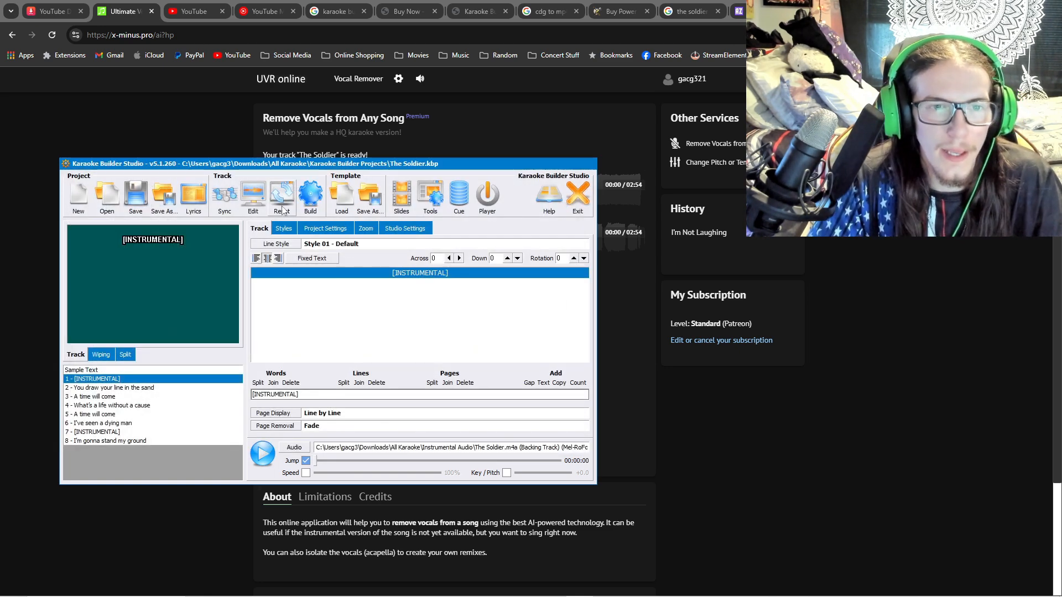
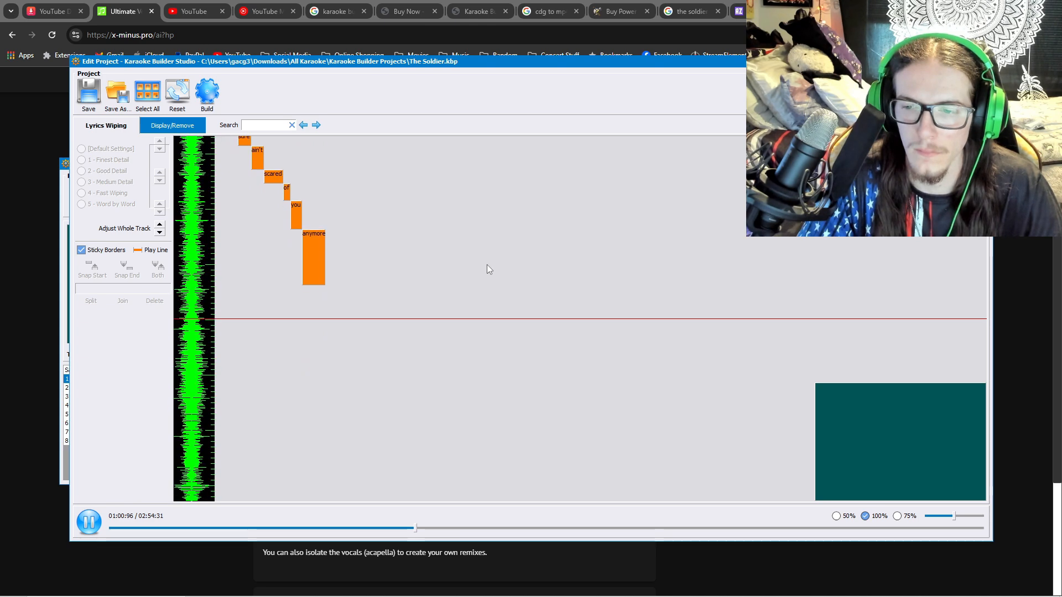
# Stop the backing track playback after "scared of you anymore" and close the sync editor
pyautogui.press('space')
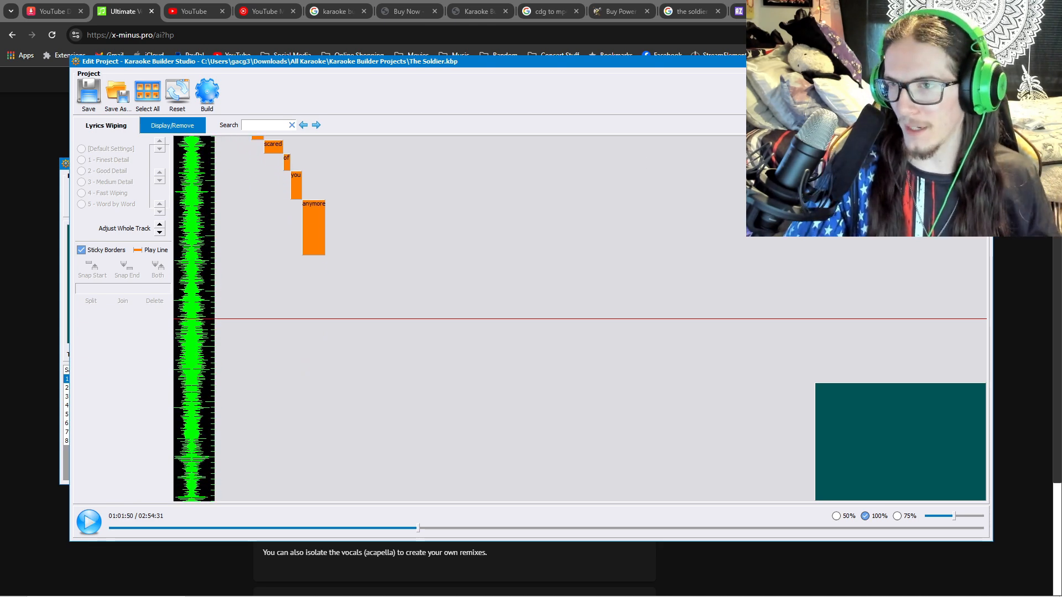
pyautogui.click(984, 61)
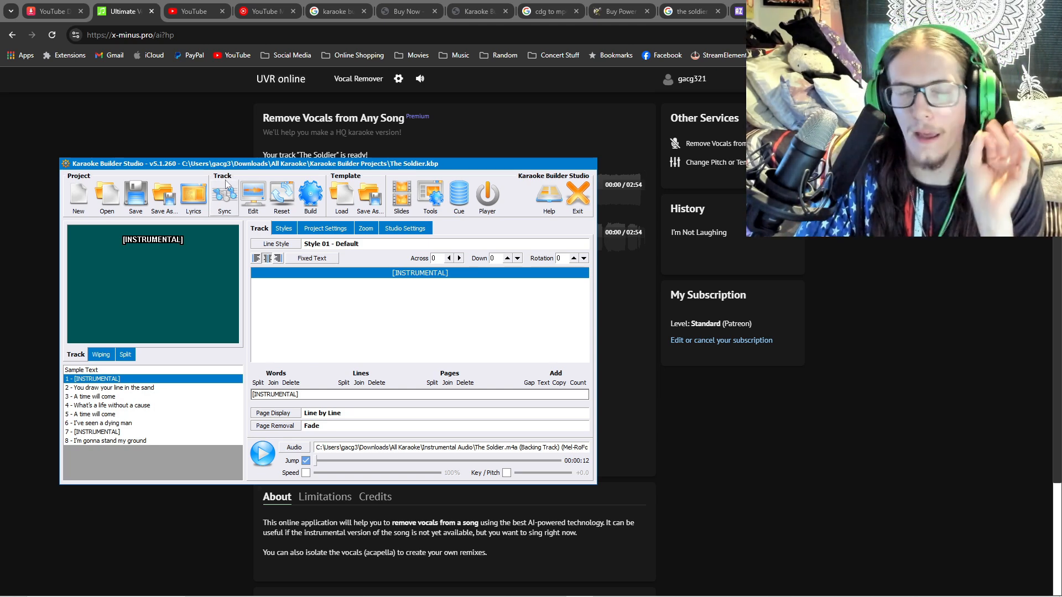
pyautogui.click(308, 200)
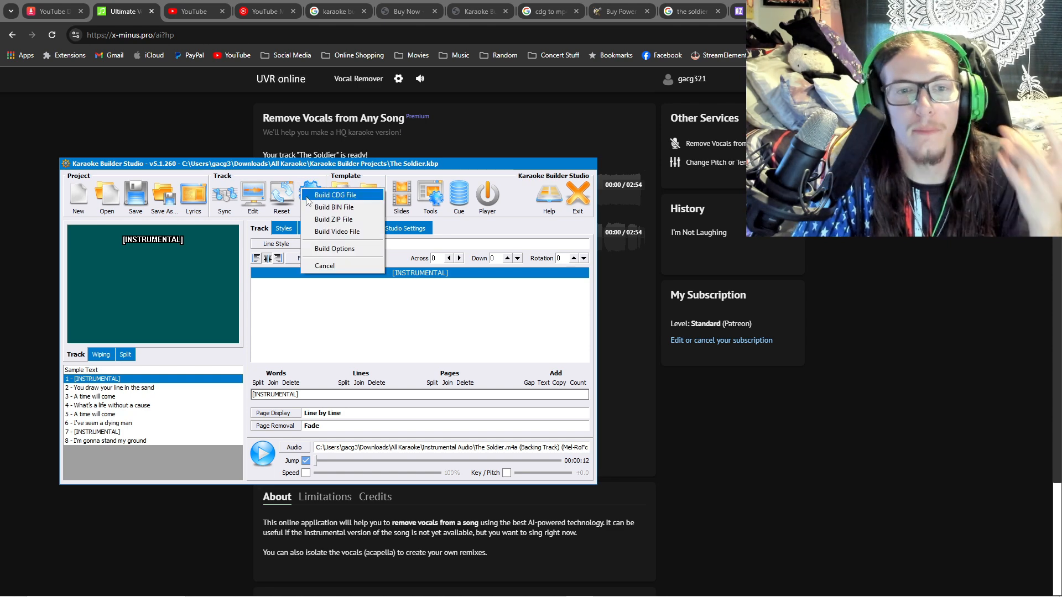
pyautogui.click(524, 230)
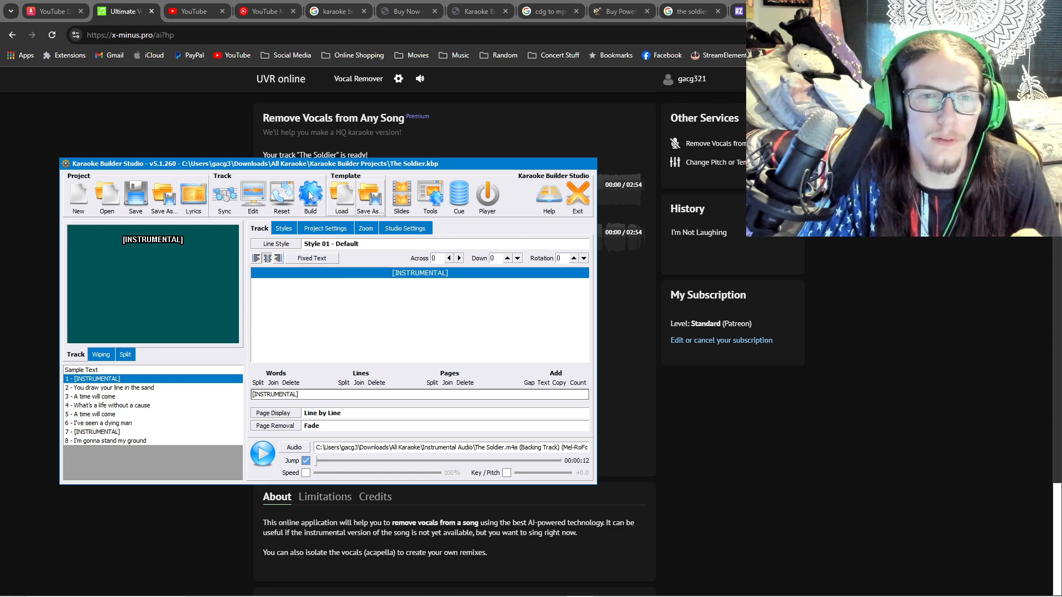
pyautogui.click(310, 196)
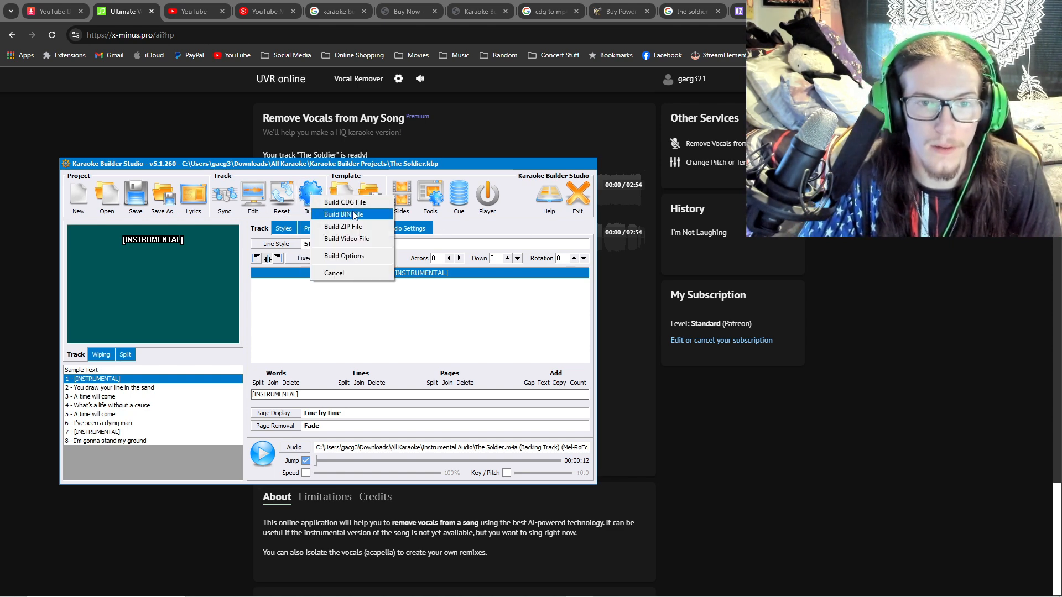
pyautogui.click(462, 229)
pyautogui.click(293, 227)
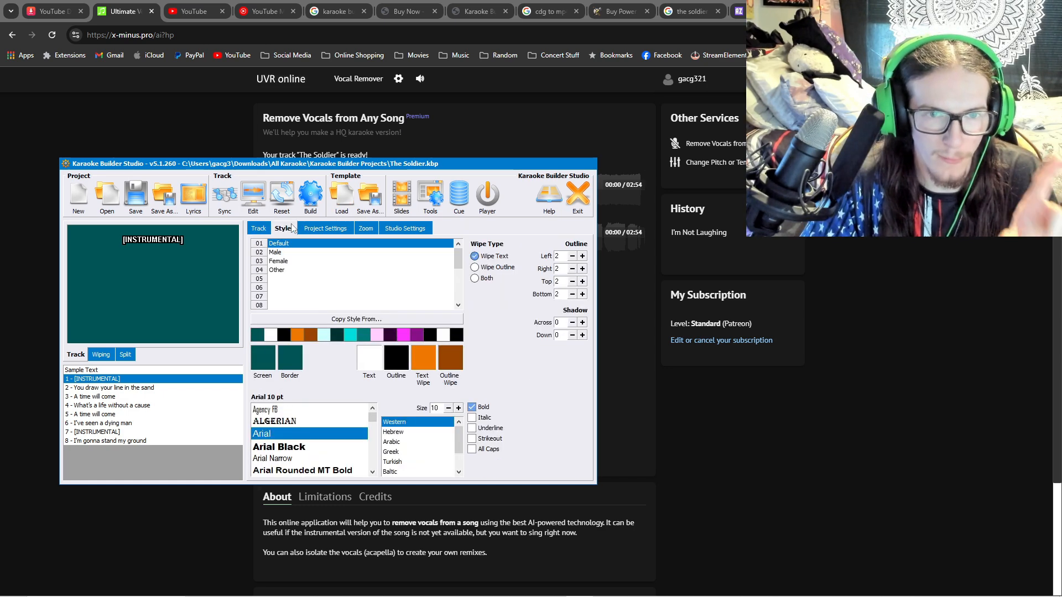
pyautogui.click(254, 228)
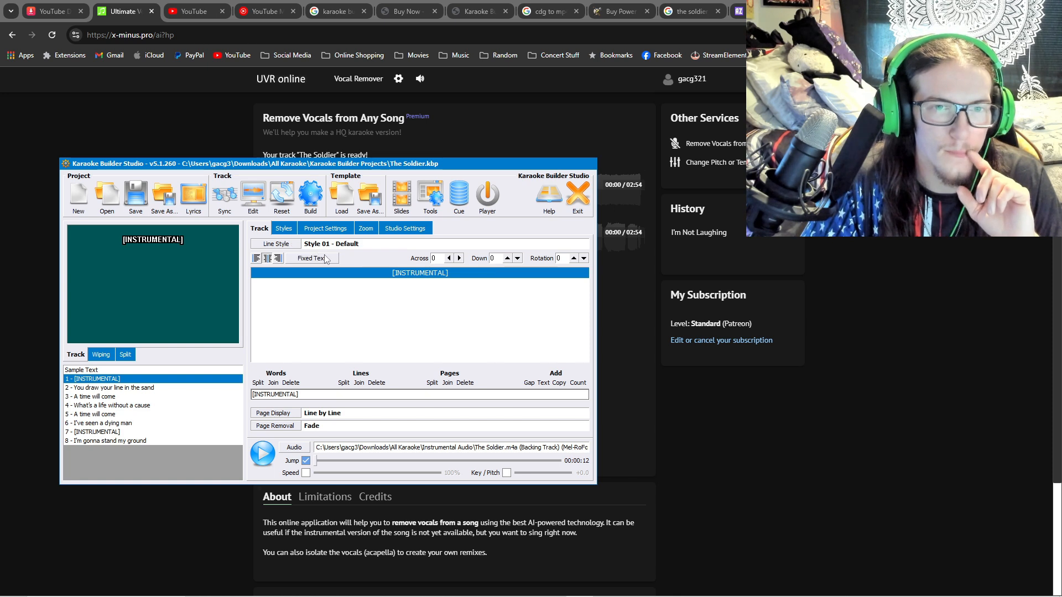
# Try the Male and Female line styles on "You draw your line in the sand" and return the line to the Default style
pyautogui.click(194, 388)
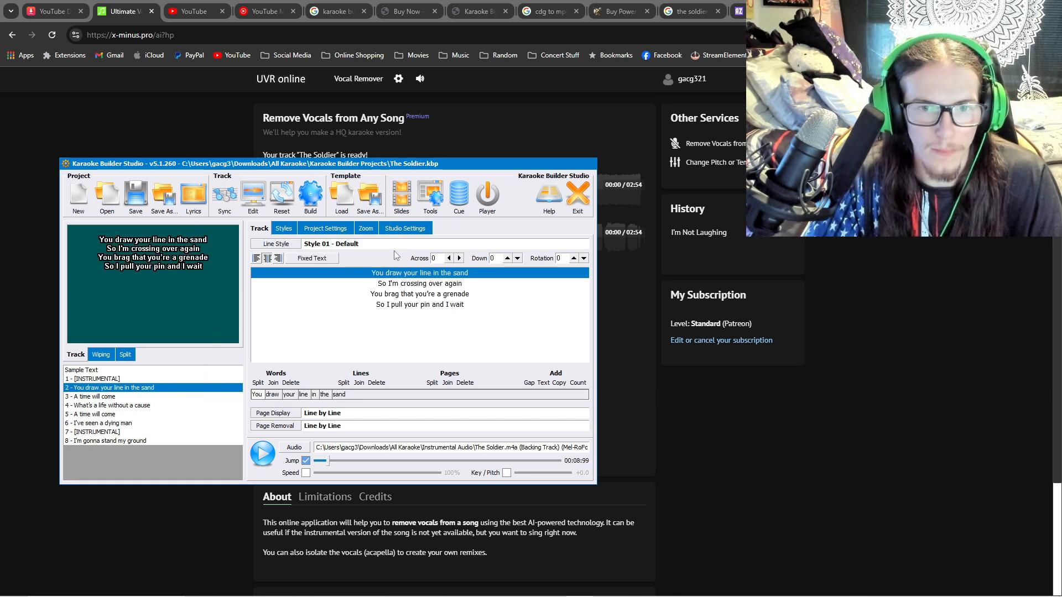
pyautogui.click(279, 247)
pyautogui.click(308, 267)
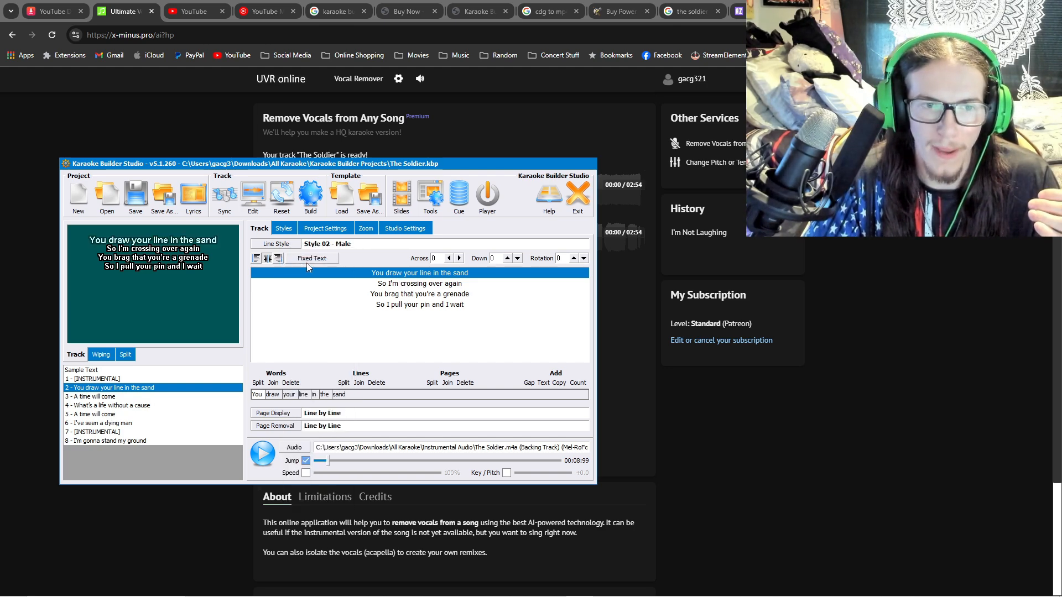
pyautogui.click(276, 247)
pyautogui.click(310, 274)
pyautogui.click(281, 246)
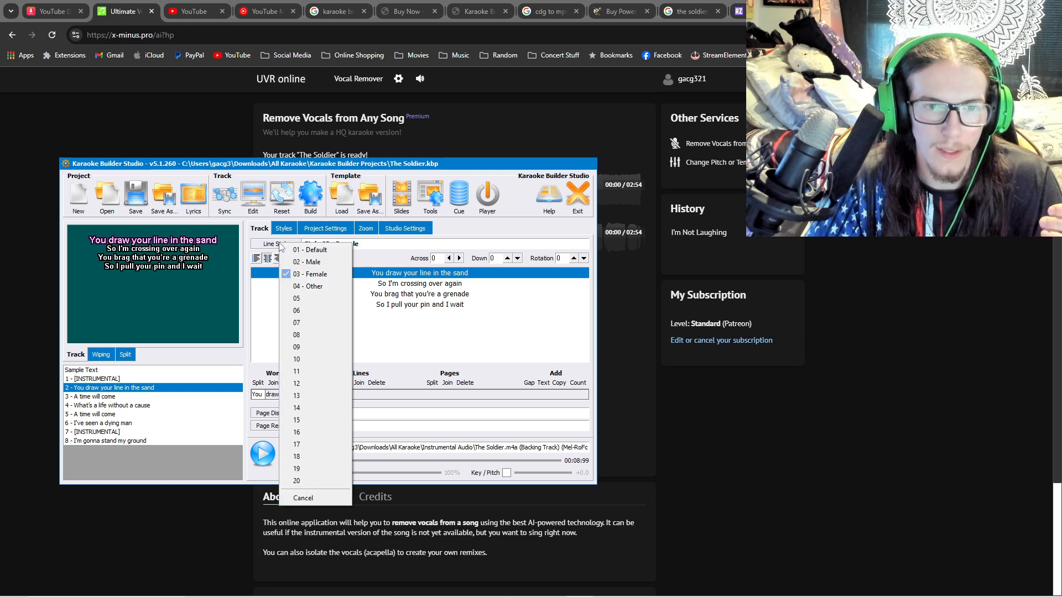
pyautogui.click(310, 249)
# Review the color, font and wipe settings of the Default, Male, Female and Other styles
pyautogui.click(285, 229)
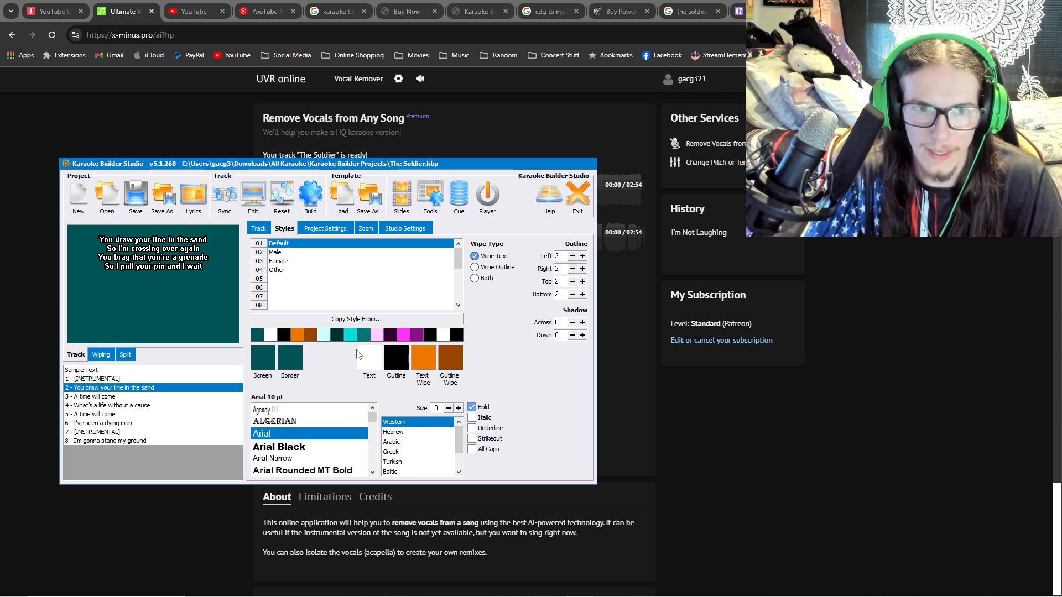
pyautogui.click(302, 253)
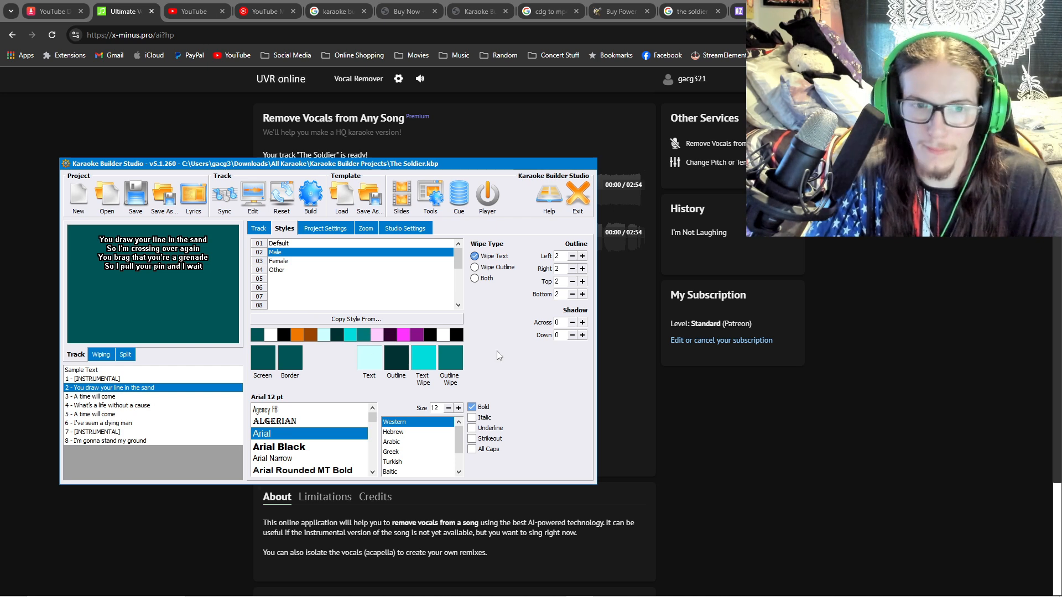
pyautogui.click(338, 270)
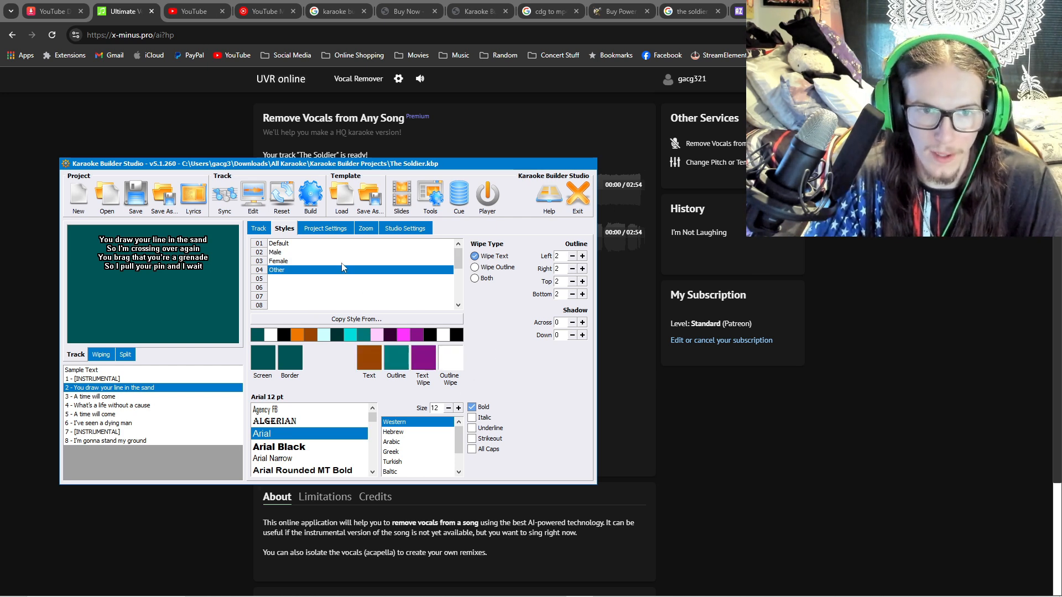
pyautogui.press('Up')
pyautogui.press('Down')
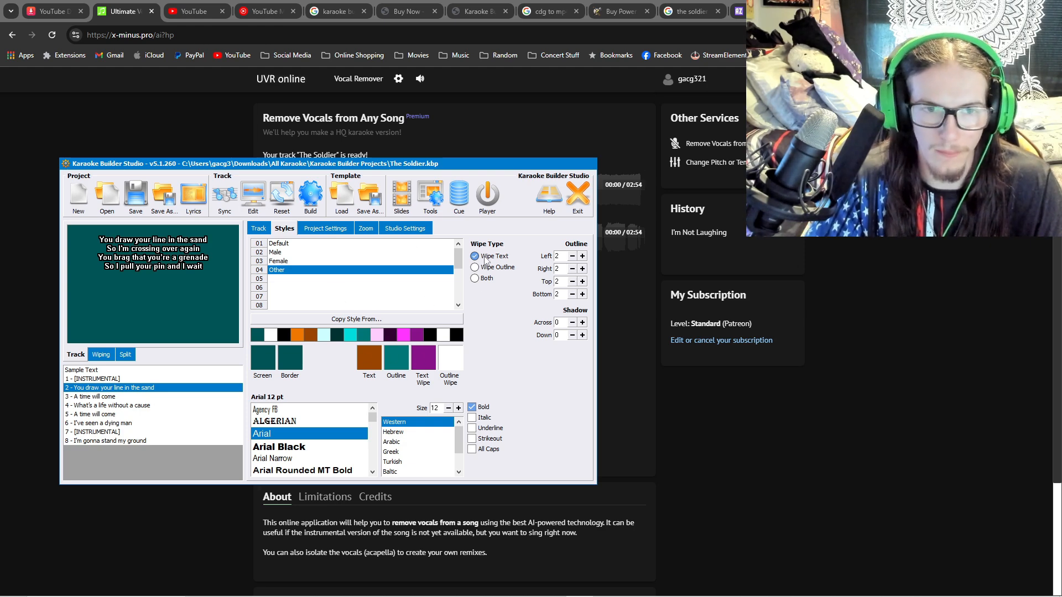
pyautogui.click(259, 228)
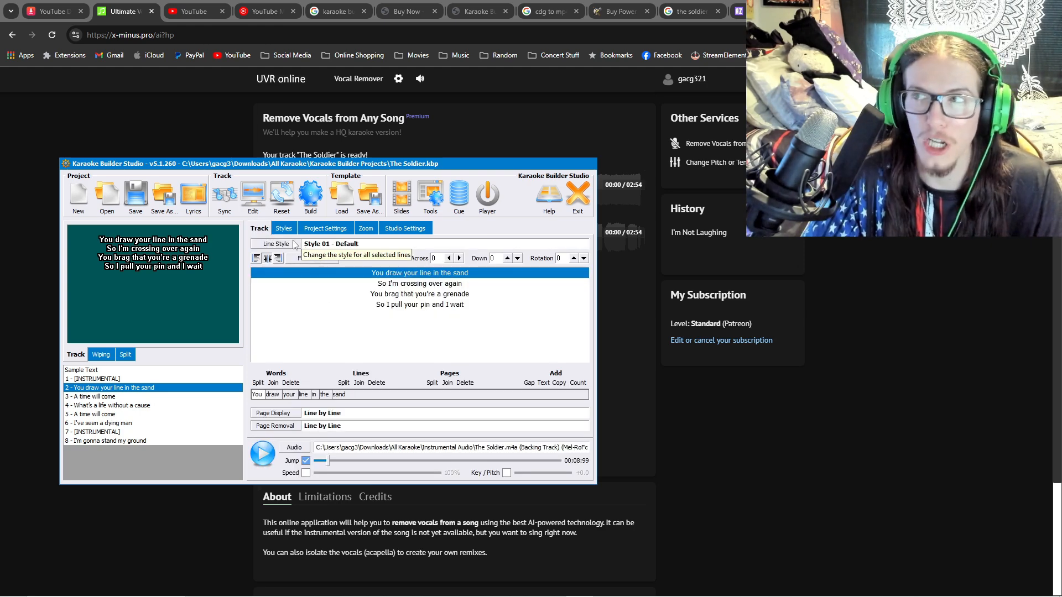
pyautogui.click(384, 294)
pyautogui.click(385, 304)
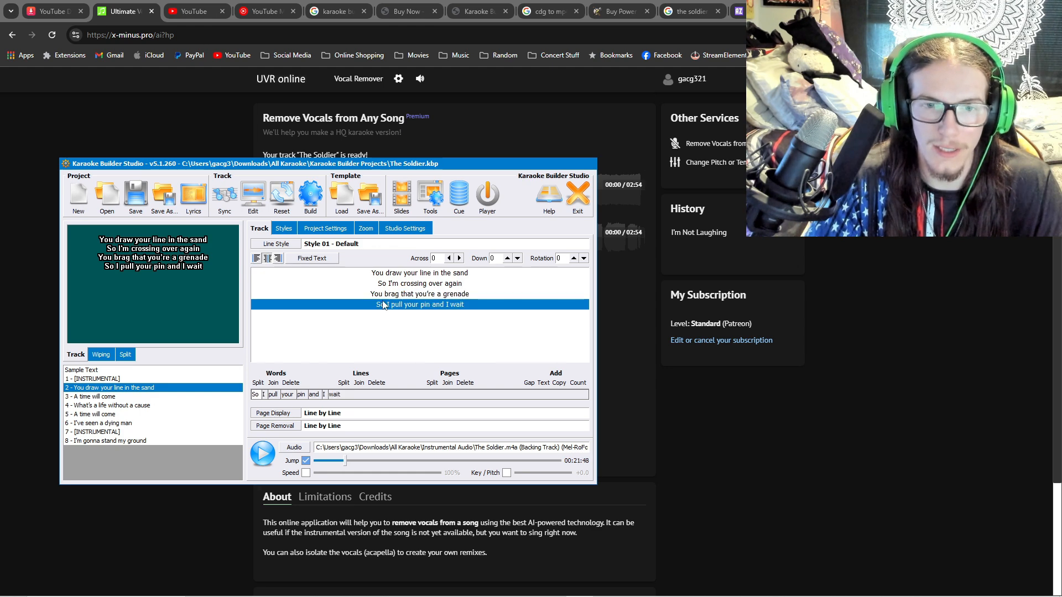
pyautogui.click(371, 274)
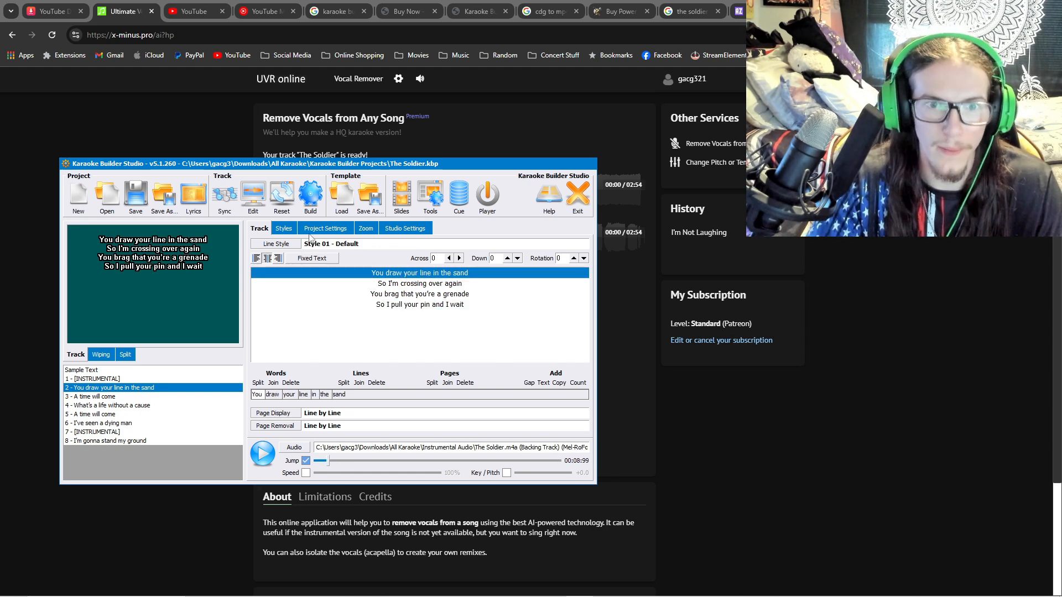
pyautogui.click(309, 200)
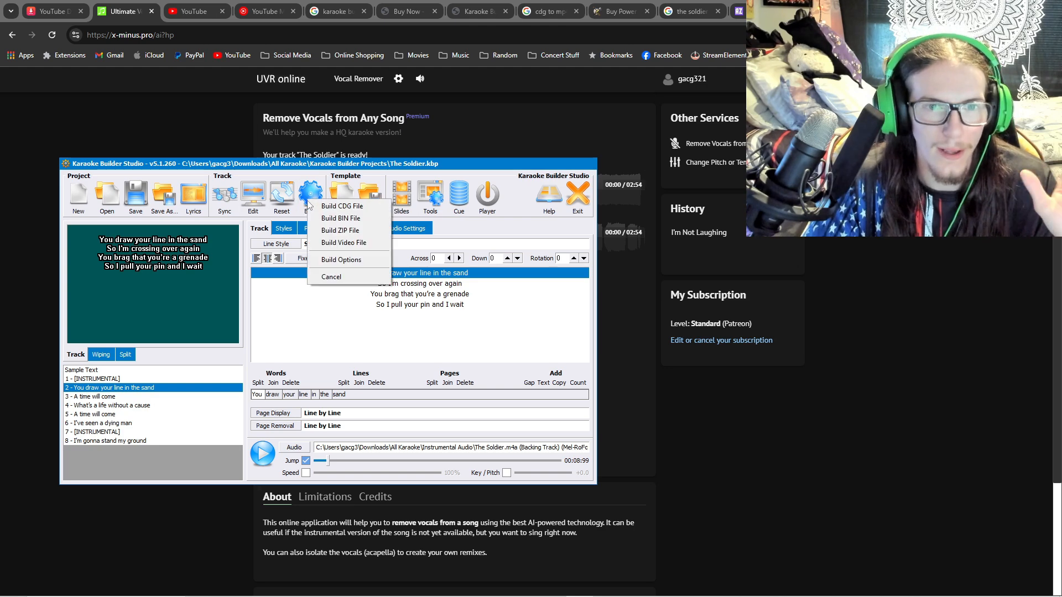
pyautogui.click(333, 219)
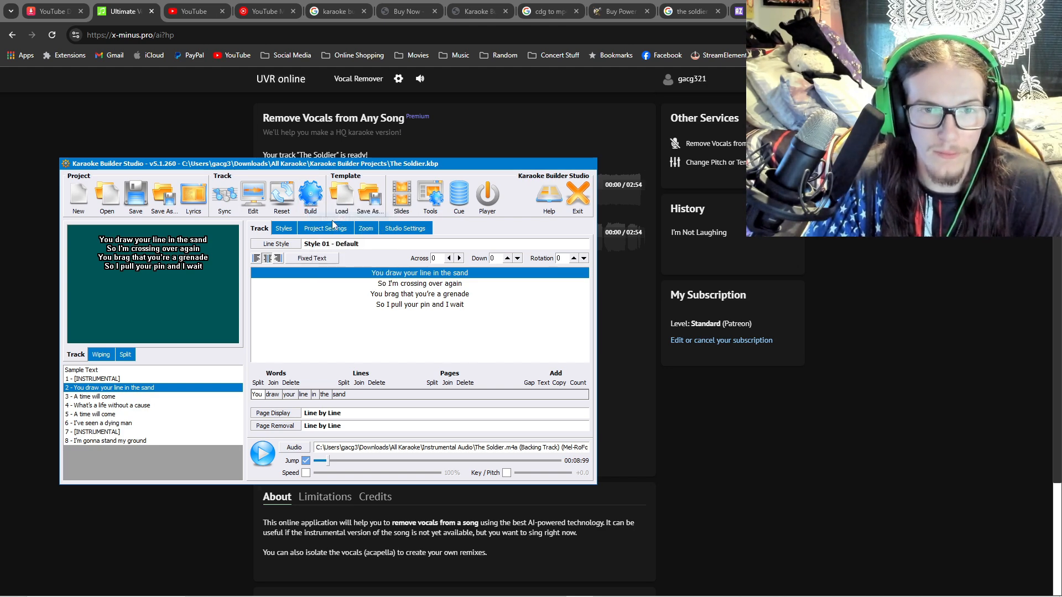
pyautogui.scroll(-3, 96, 329)
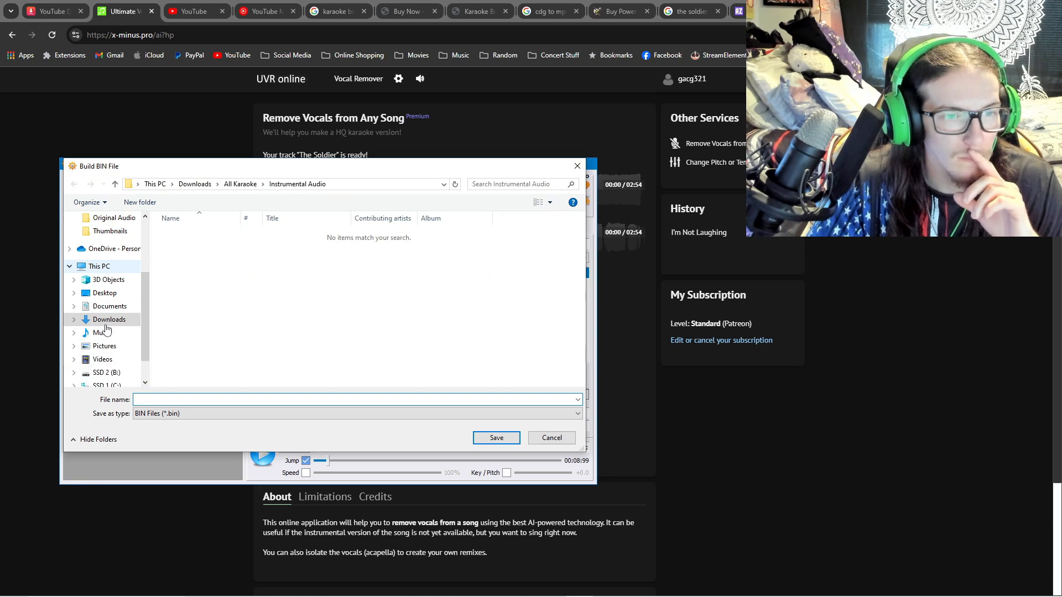
pyautogui.click(547, 438)
# Try the Arial Black font on the Other style and return it to Arial
pyautogui.click(284, 229)
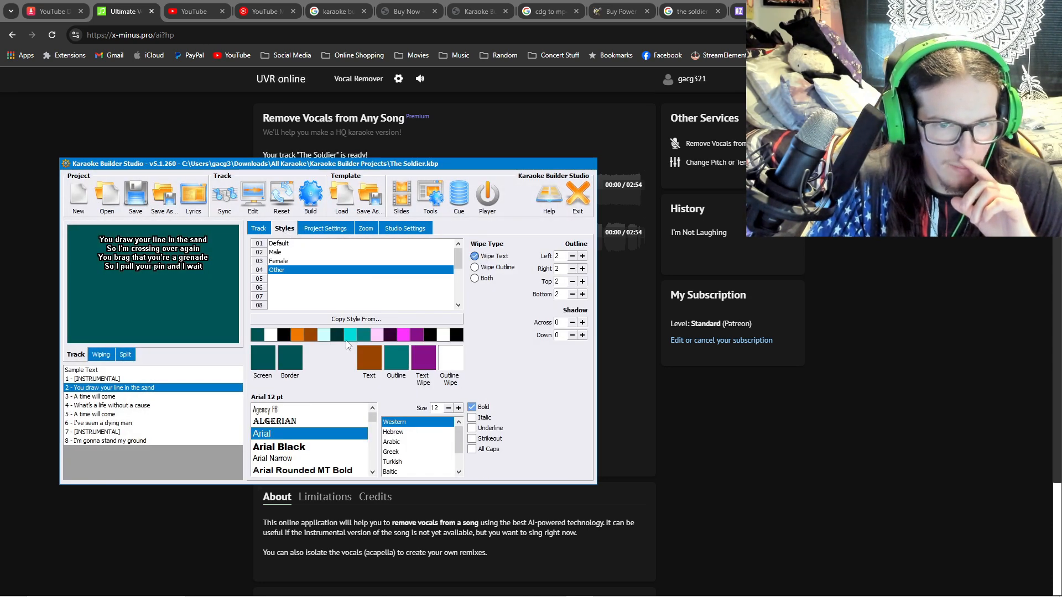
pyautogui.click(311, 448)
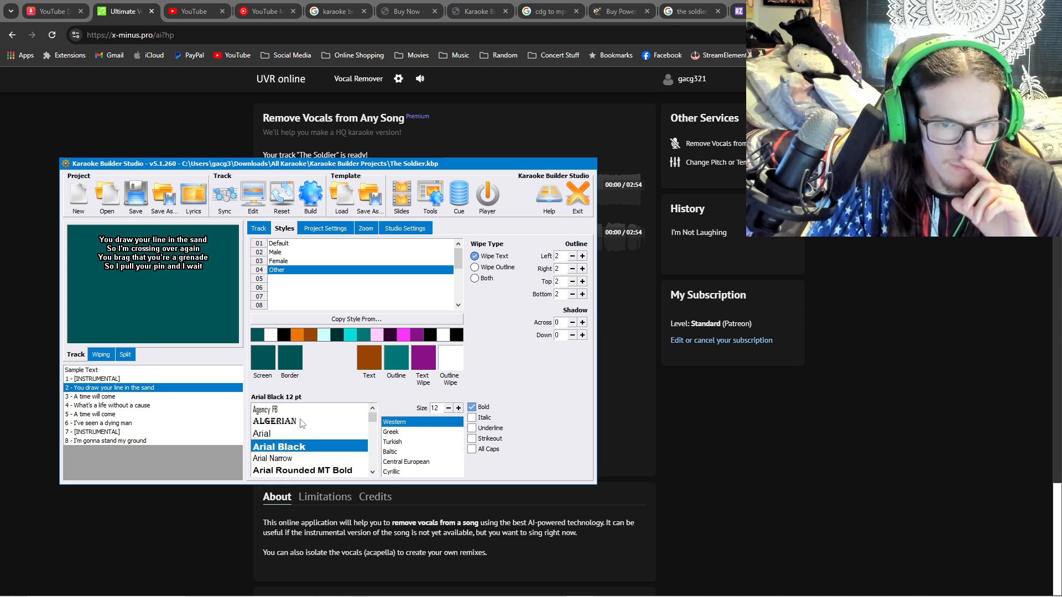
pyautogui.scroll(-4, 297, 438)
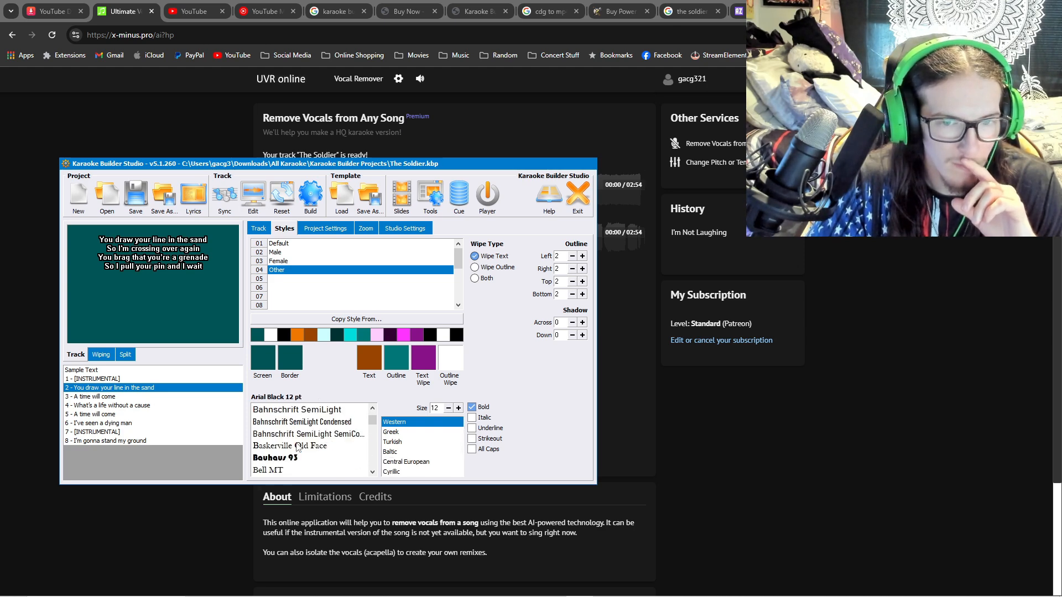
pyautogui.click(250, 230)
pyautogui.click(289, 229)
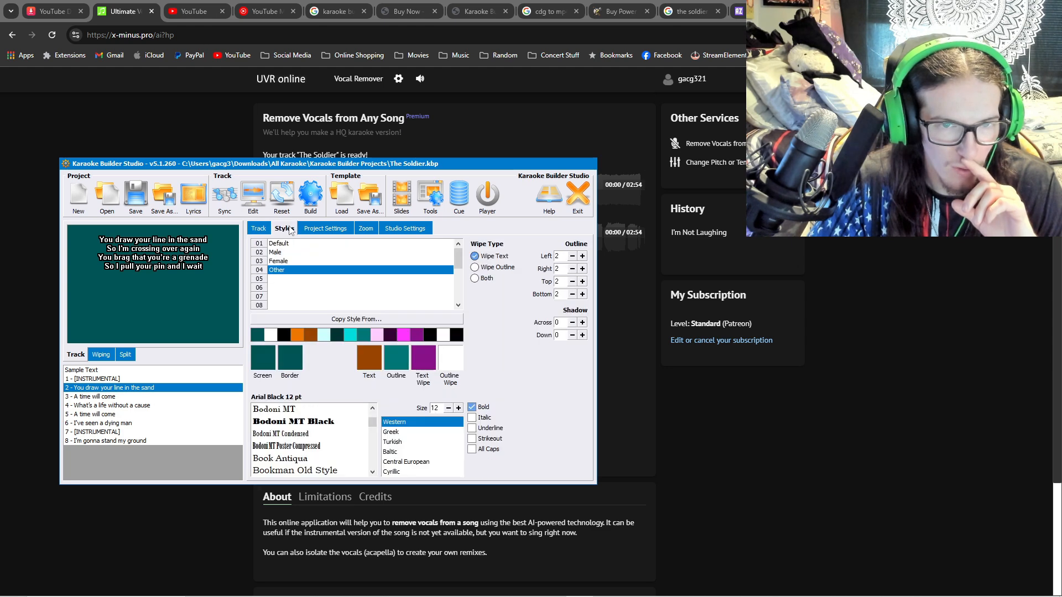
pyautogui.scroll(4, 326, 425)
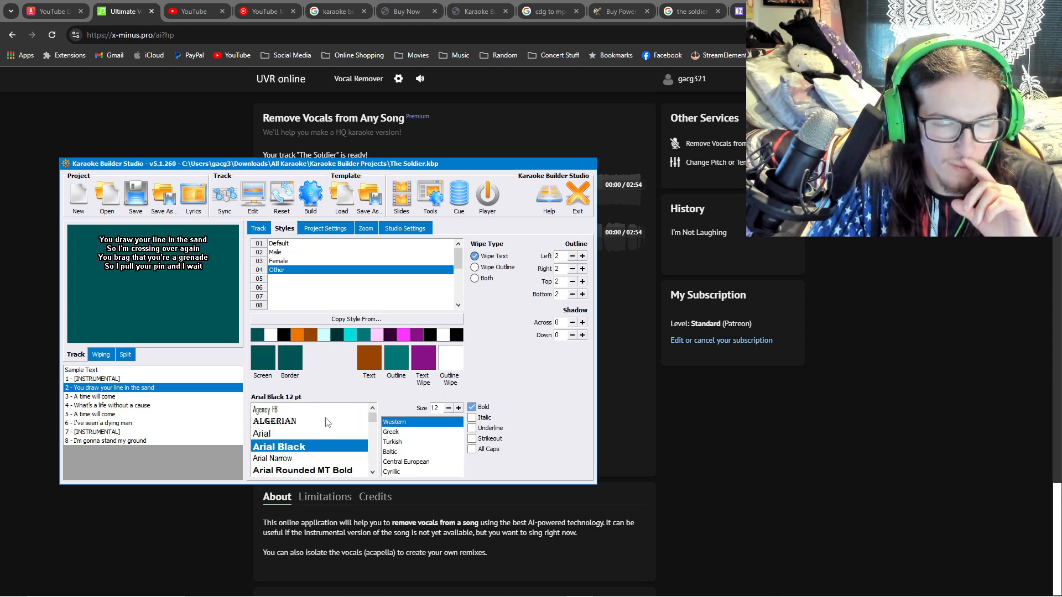
pyautogui.click(318, 436)
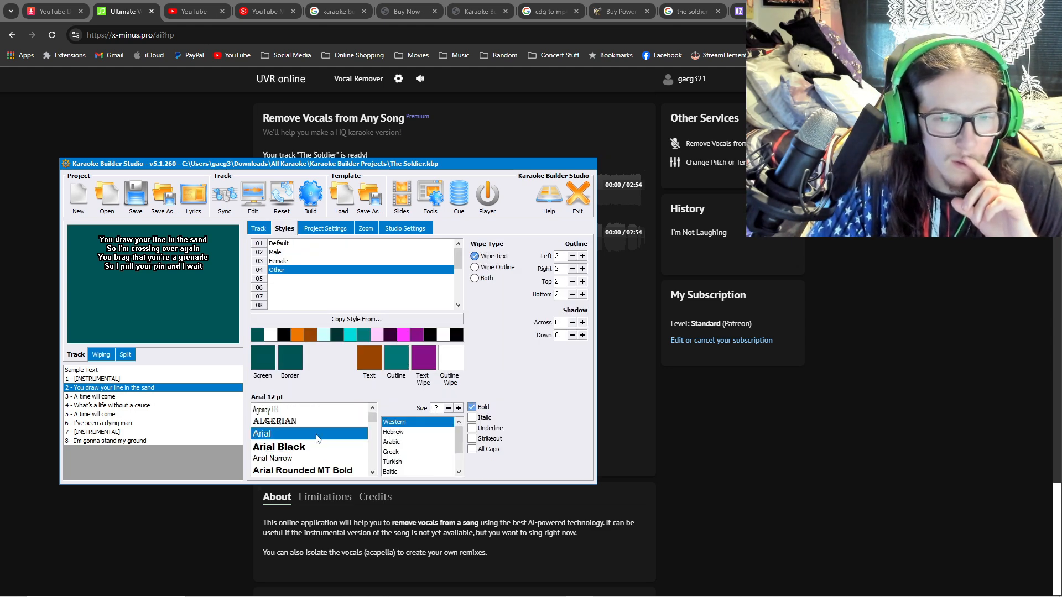
# Try Arial Black and Arial Narrow on the Default style, preview the first "A time will come" page, and return the style to Arial
pyautogui.click(307, 244)
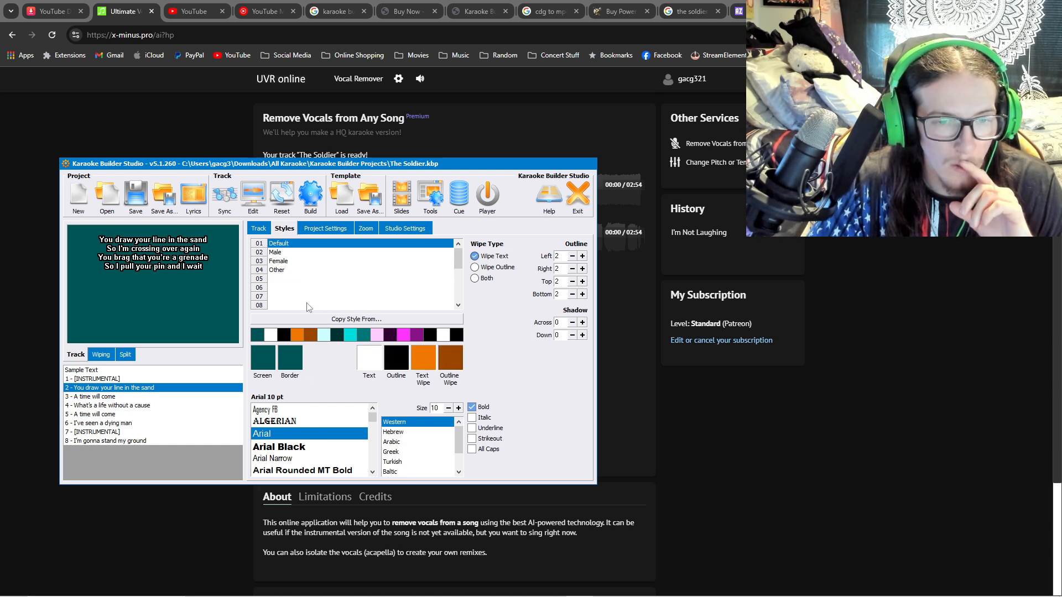
pyautogui.click(309, 447)
pyautogui.click(306, 435)
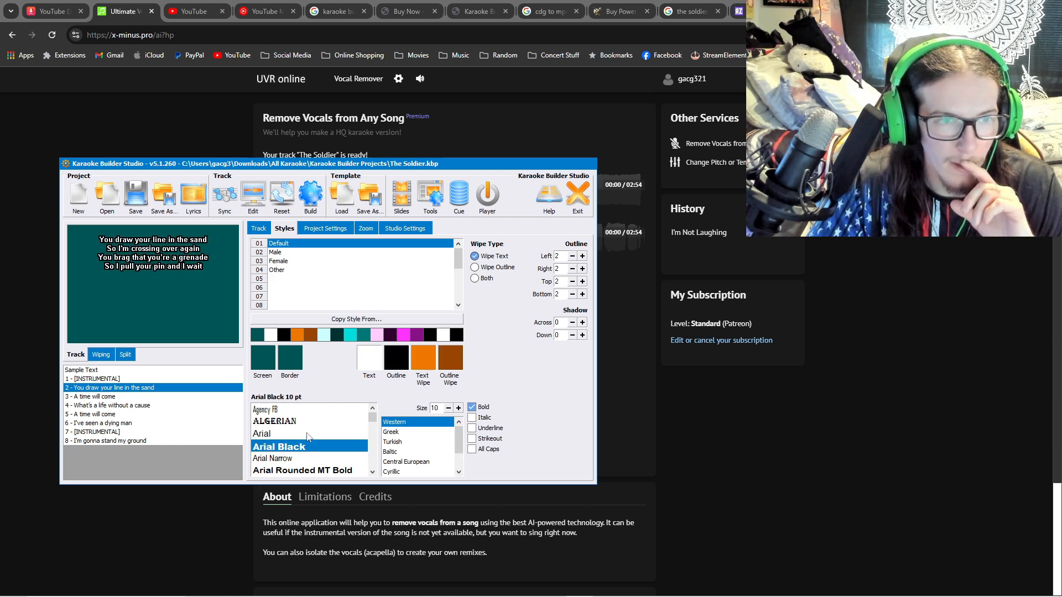
pyautogui.click(306, 446)
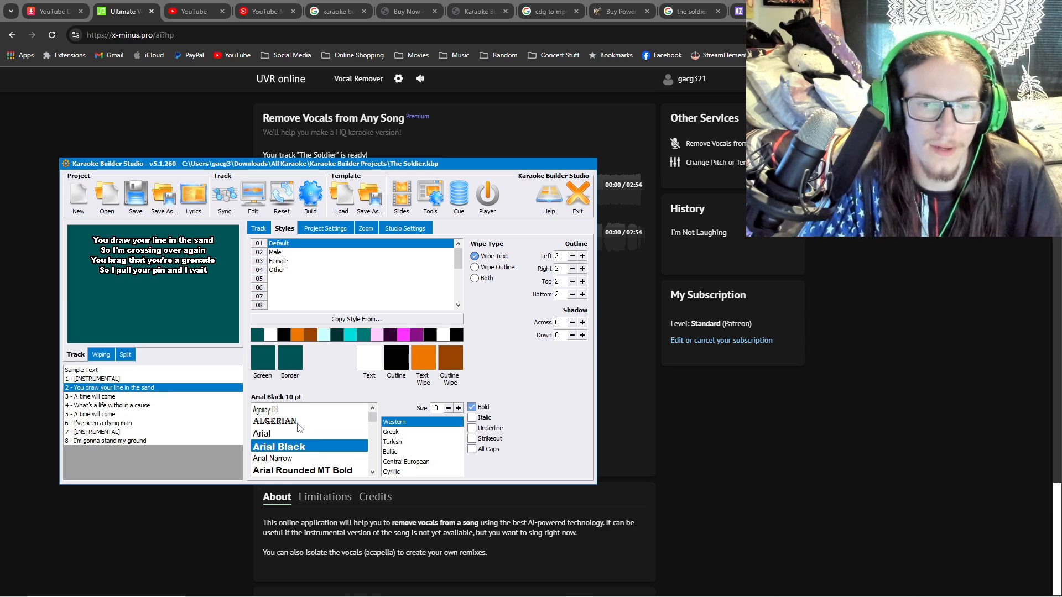
pyautogui.click(287, 437)
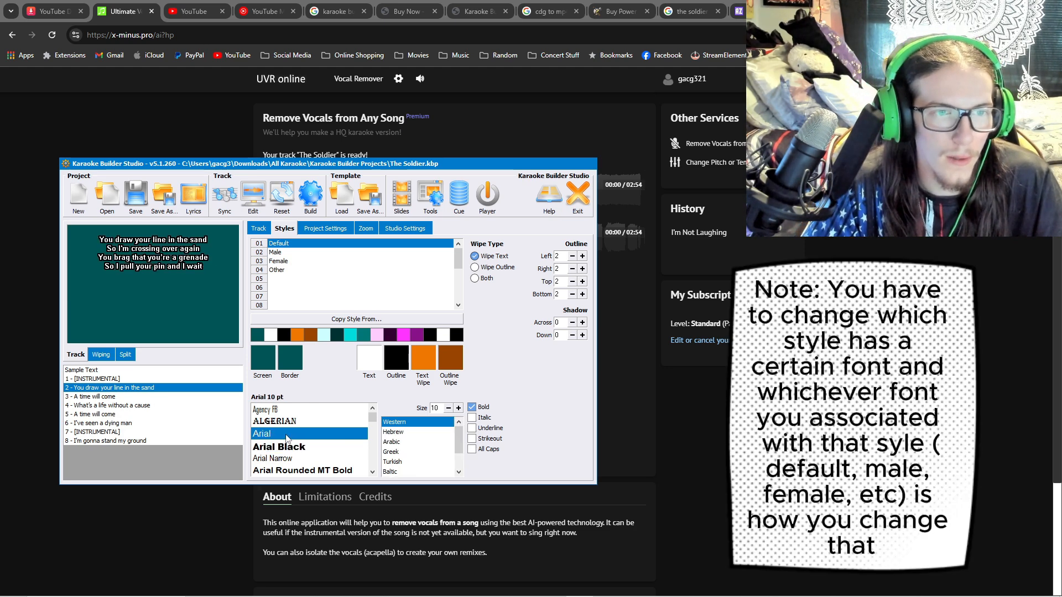
pyautogui.click(287, 458)
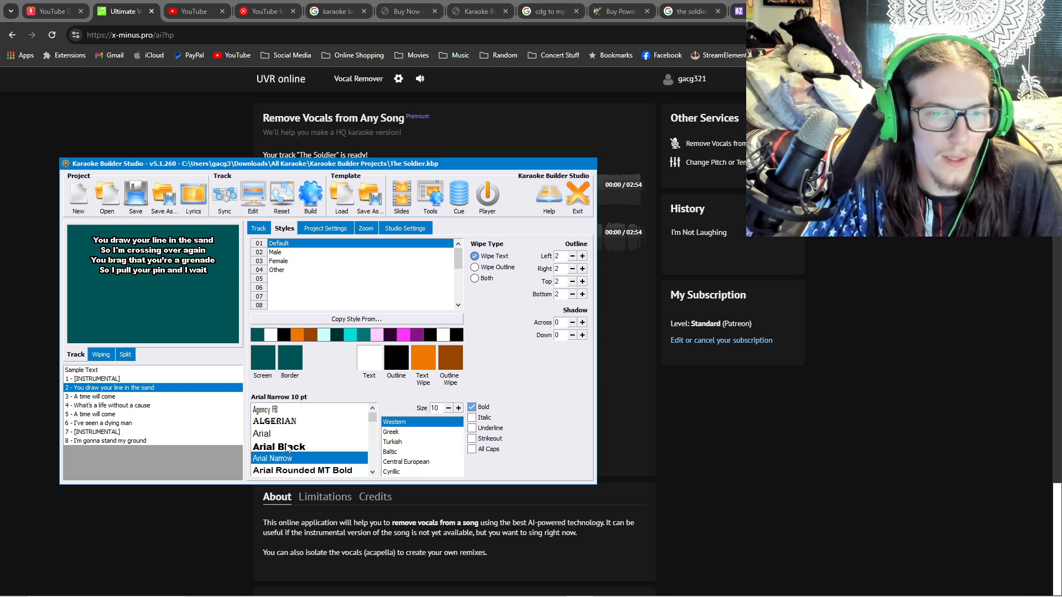
pyautogui.click(288, 447)
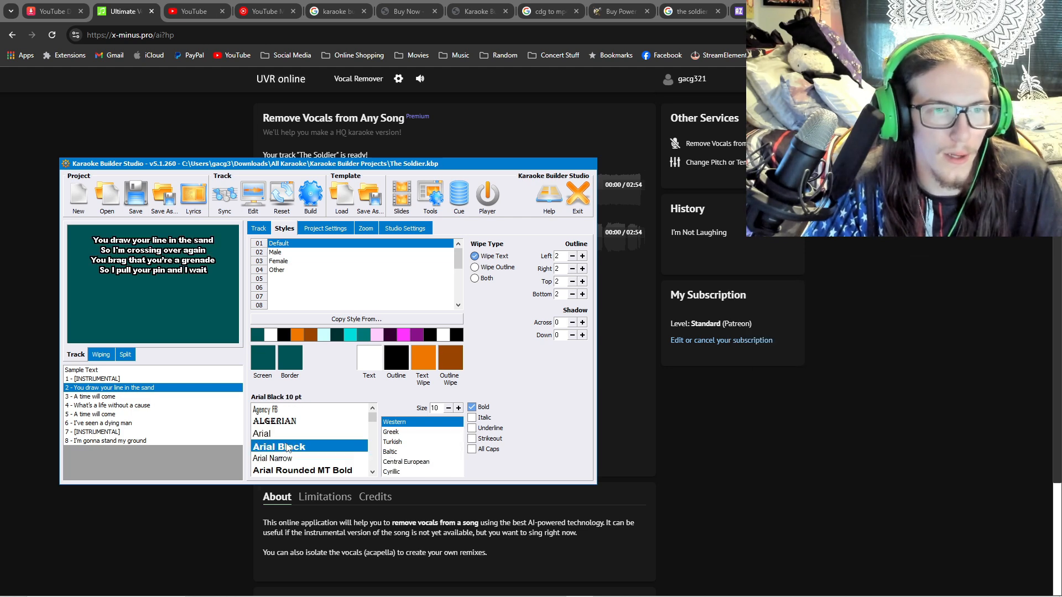
pyautogui.click(164, 397)
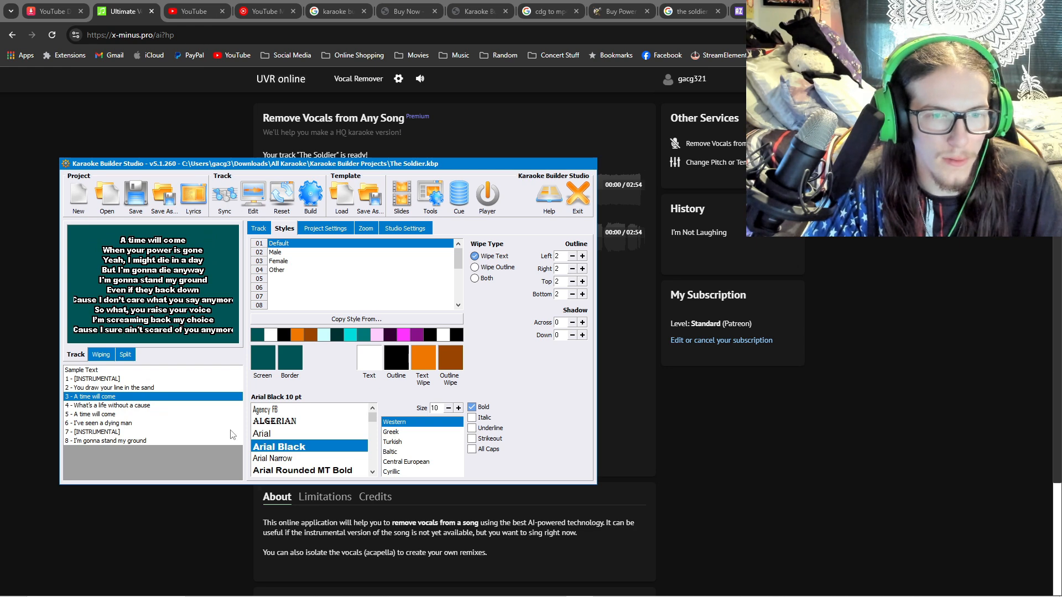
pyautogui.click(282, 434)
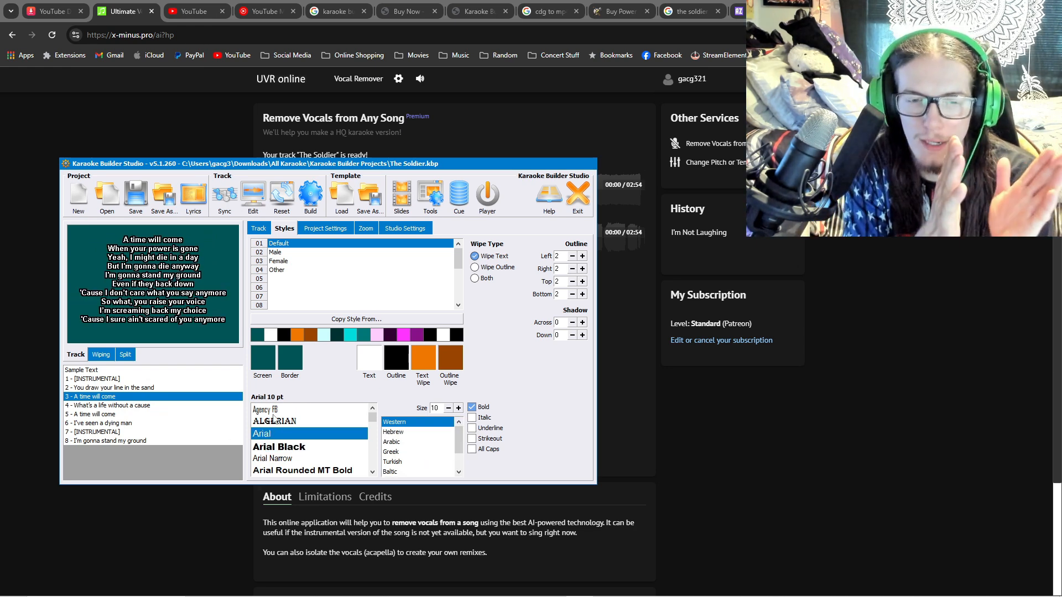
# Build the project as a BIN file named "The Soldier" in Downloads > All Karaoke > BIN Files, without playing it
pyautogui.click(259, 228)
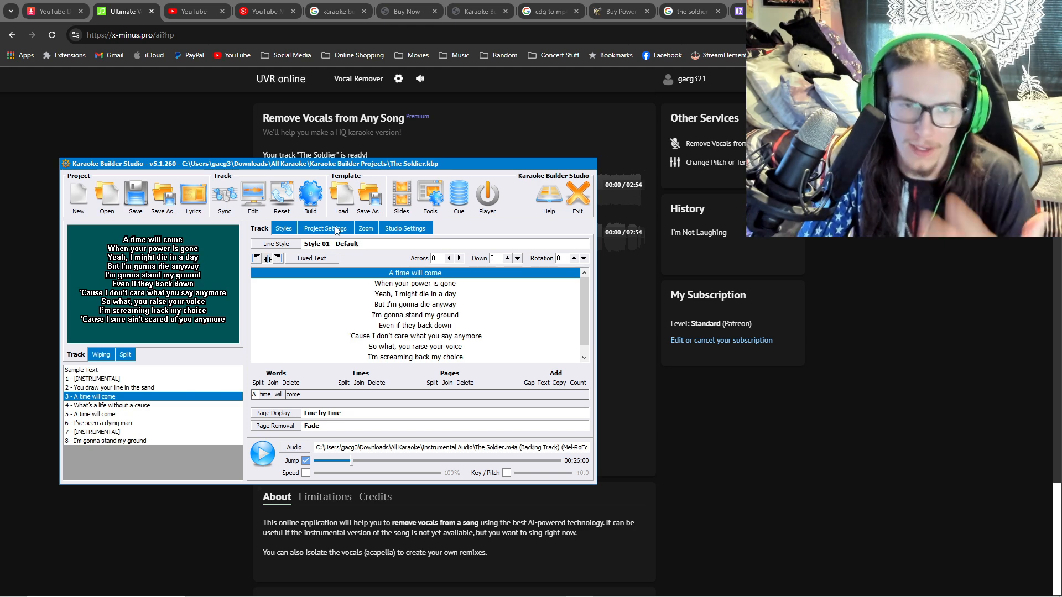
pyautogui.click(321, 198)
pyautogui.click(339, 214)
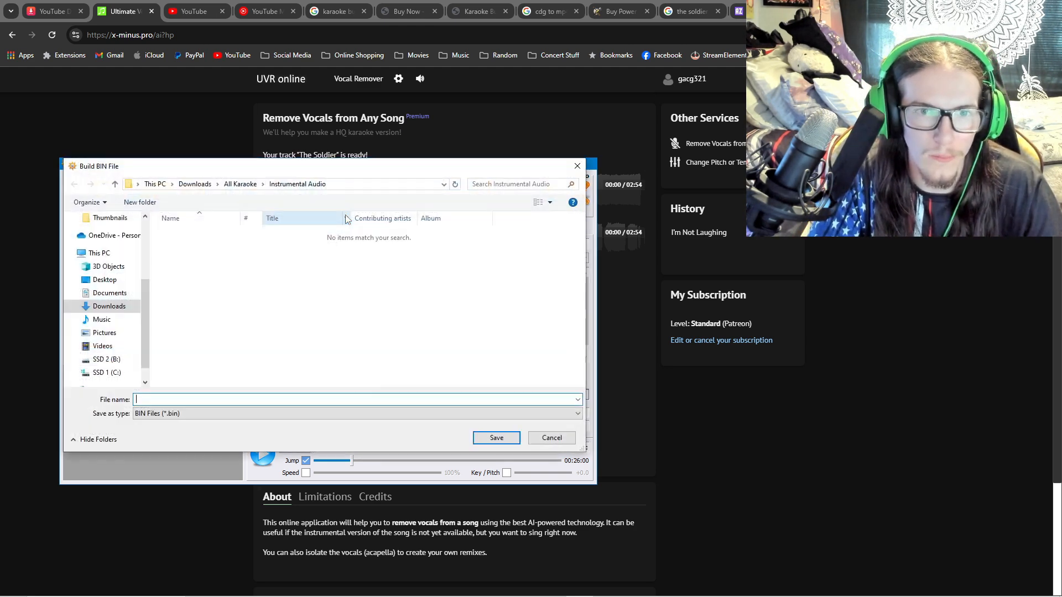
pyautogui.click(112, 307)
pyautogui.doubleClick(189, 246)
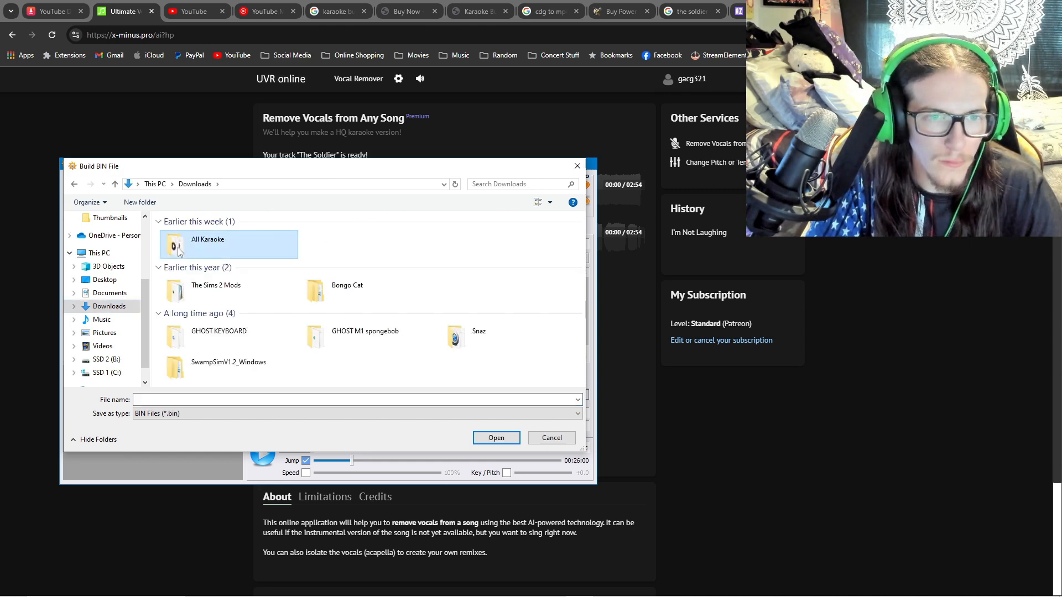
pyautogui.doubleClick(192, 250)
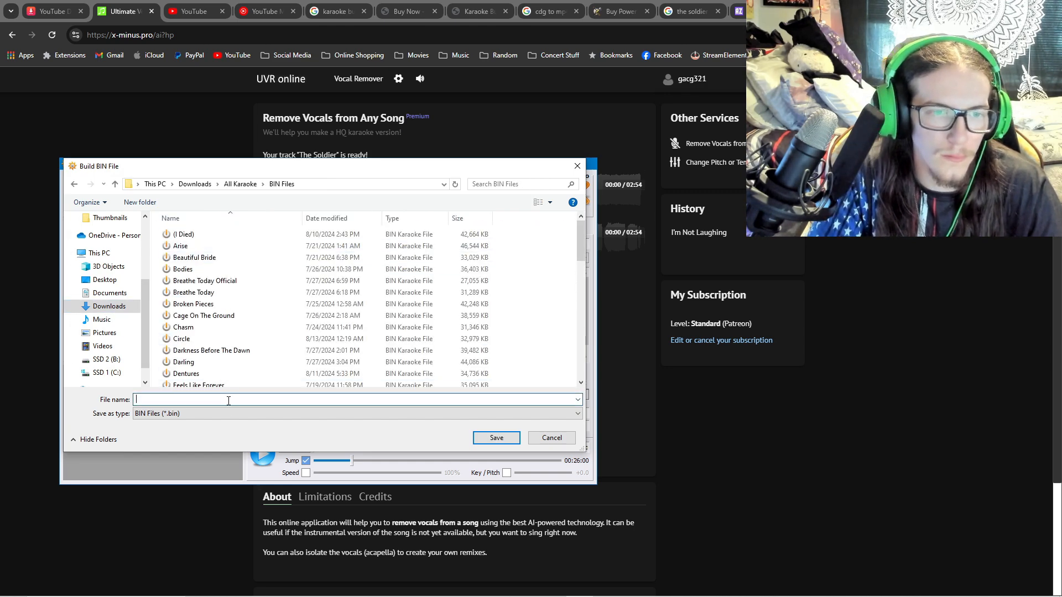
pyautogui.write('The Soldier')
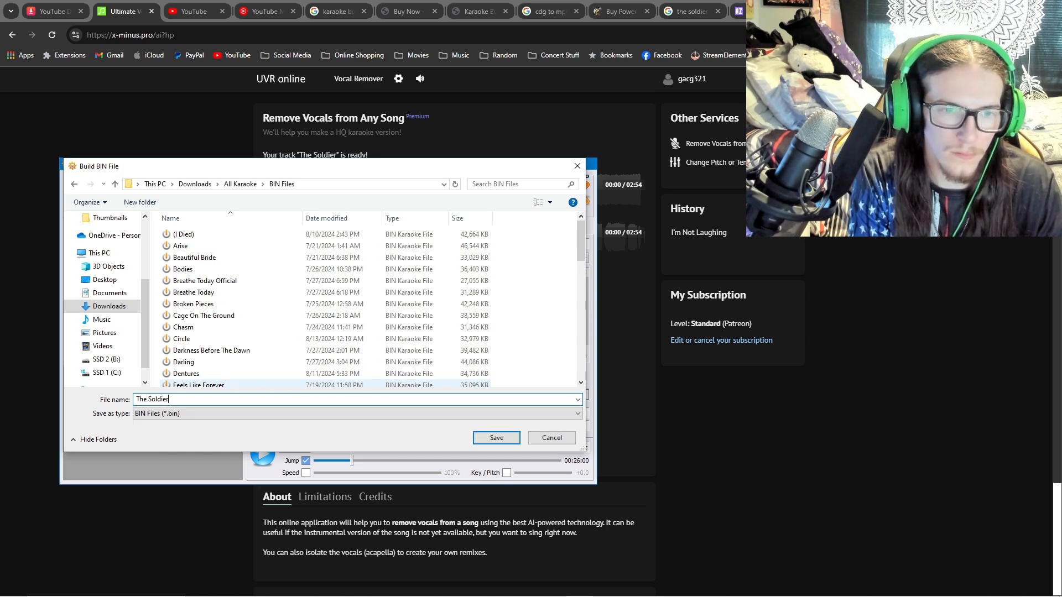
pyautogui.press('Return')
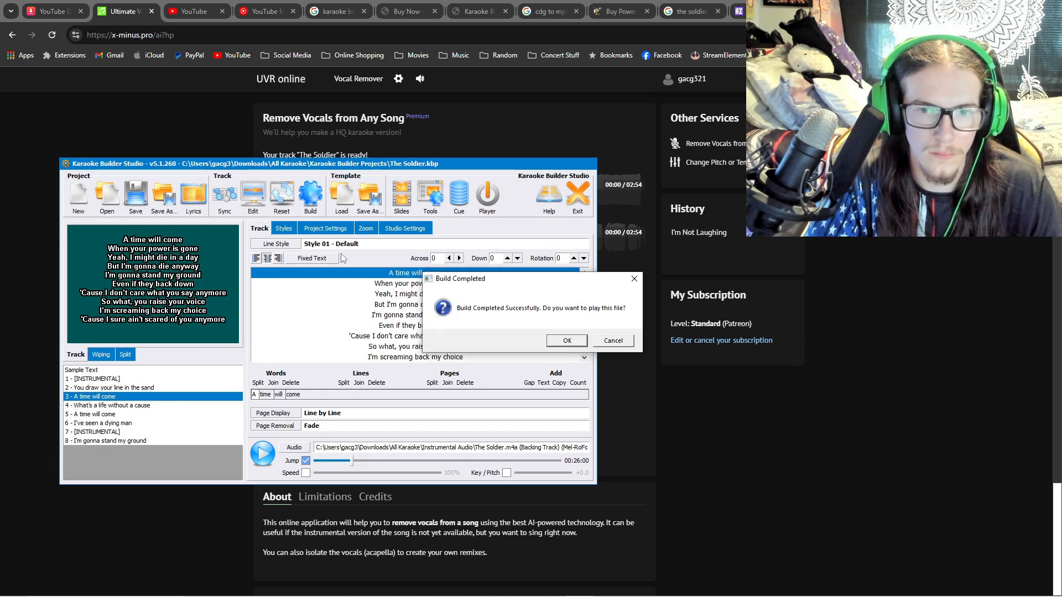
pyautogui.click(610, 338)
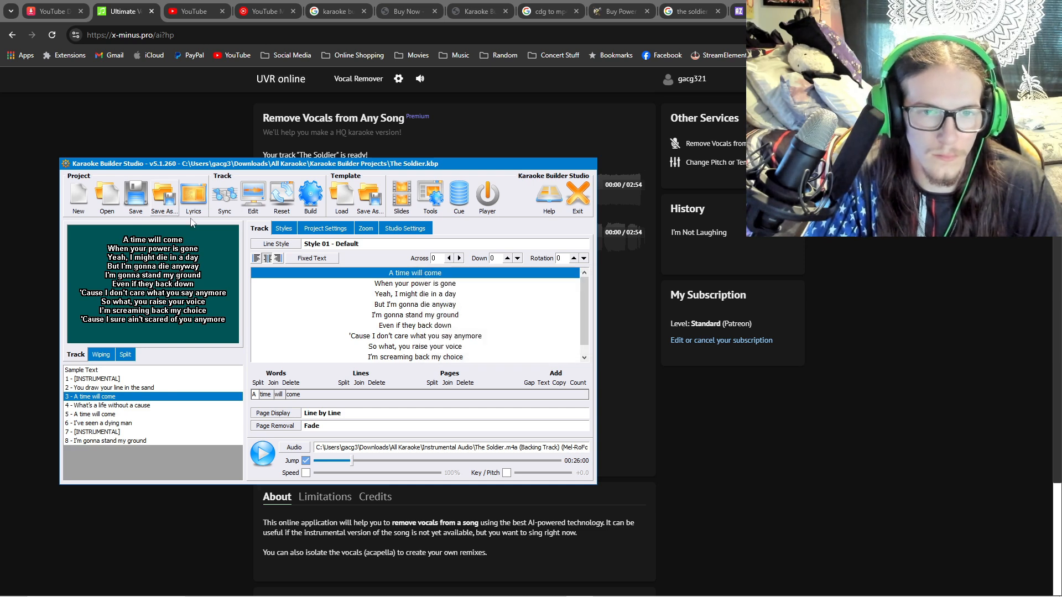
# Exit Karaoke Builder Studio, saving the project changes over the existing "The Soldier" project file
pyautogui.click(576, 203)
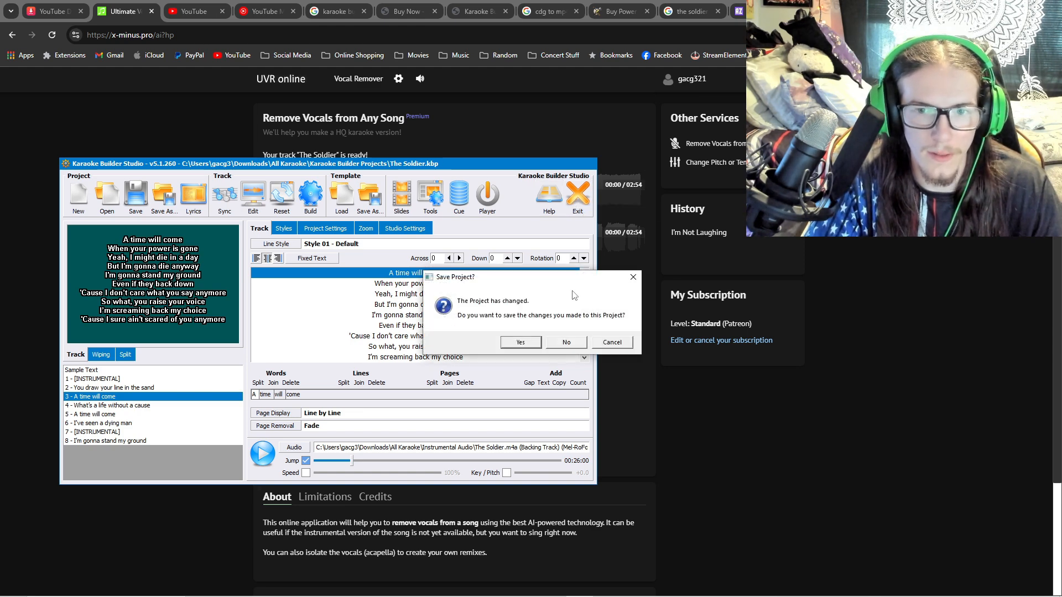
pyautogui.click(520, 342)
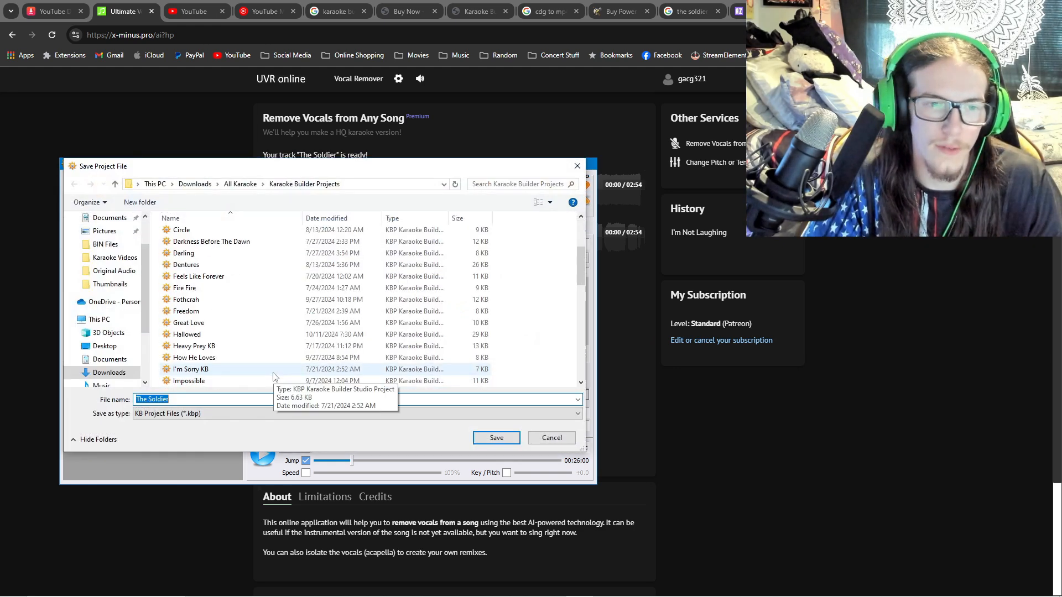
pyautogui.scroll(-6, 271, 365)
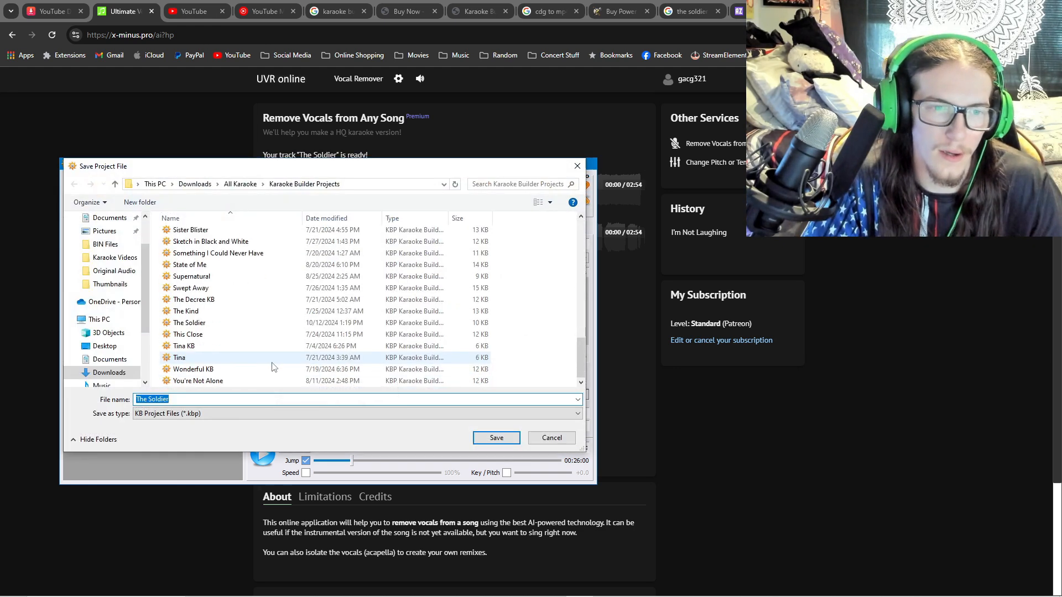
pyautogui.doubleClick(266, 322)
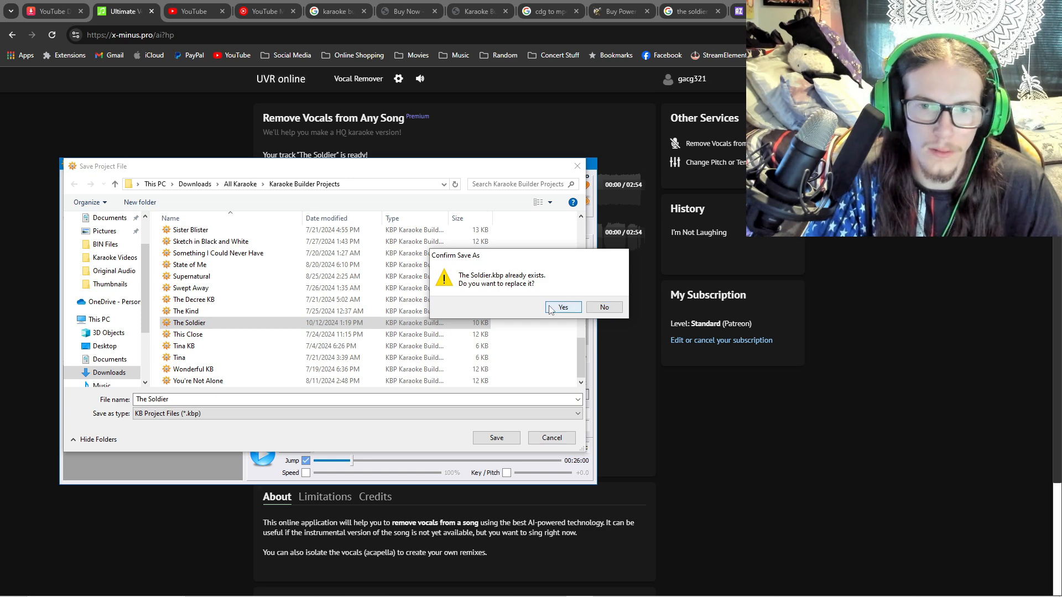
pyautogui.click(563, 307)
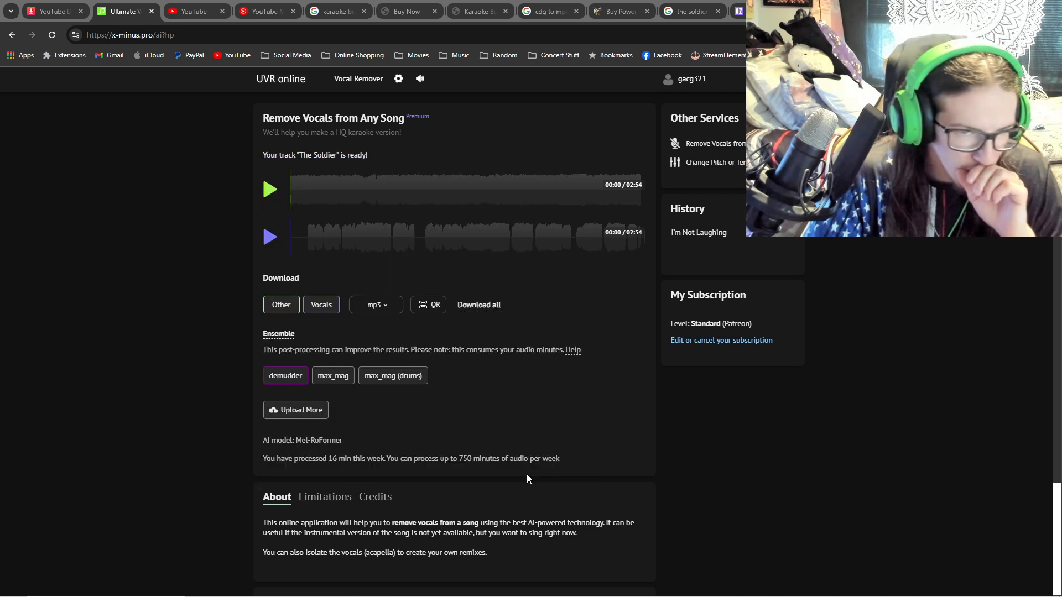
# Search the computer for "ultim" and launch Ultimate CD+G to Video Karaoke Converter
pyautogui.moveTo(522, 594)
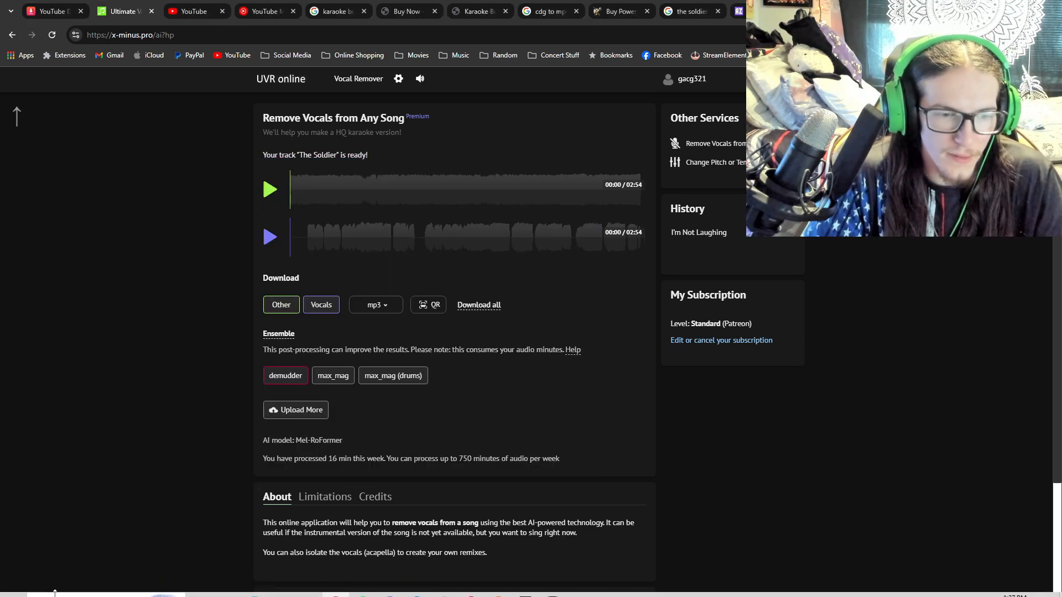
pyautogui.click(71, 581)
pyautogui.write('ultim')
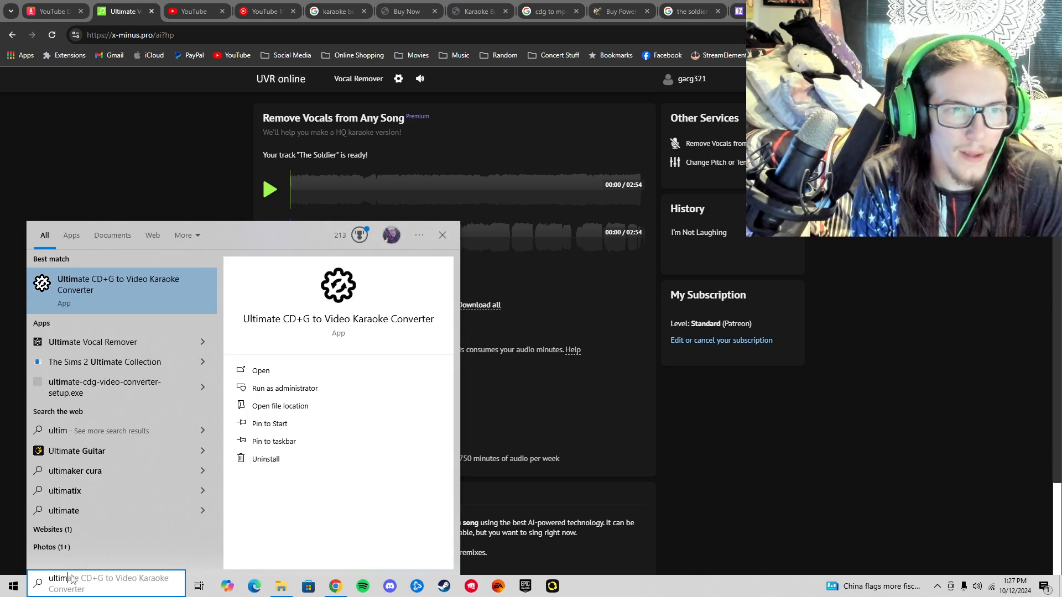
pyautogui.press('Return')
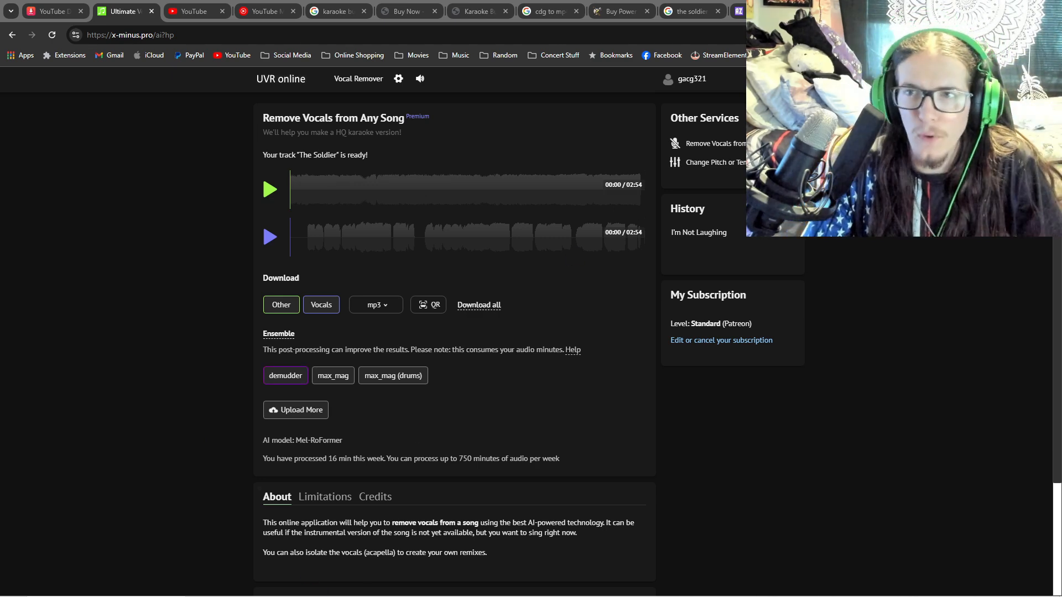
# Switch to the Karaoke Thumbnail design in Canva and replace the artist with "LACEY STURM" and the song title with "THE SOLDIER"
pyautogui.click(829, 12)
pyautogui.click(819, 255)
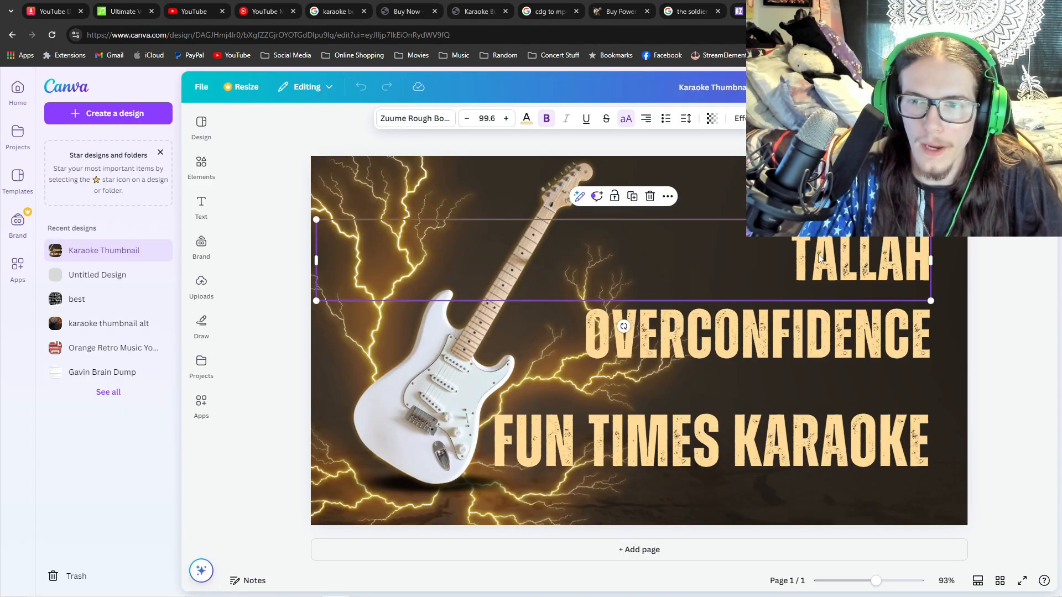
pyautogui.doubleClick(819, 255)
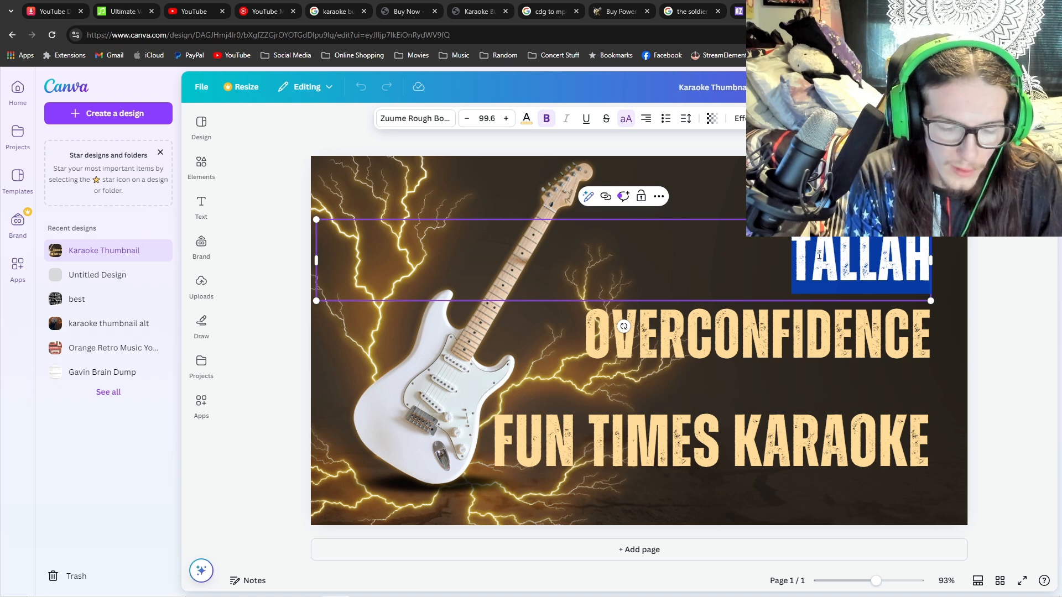
pyautogui.write('LACEY STURM')
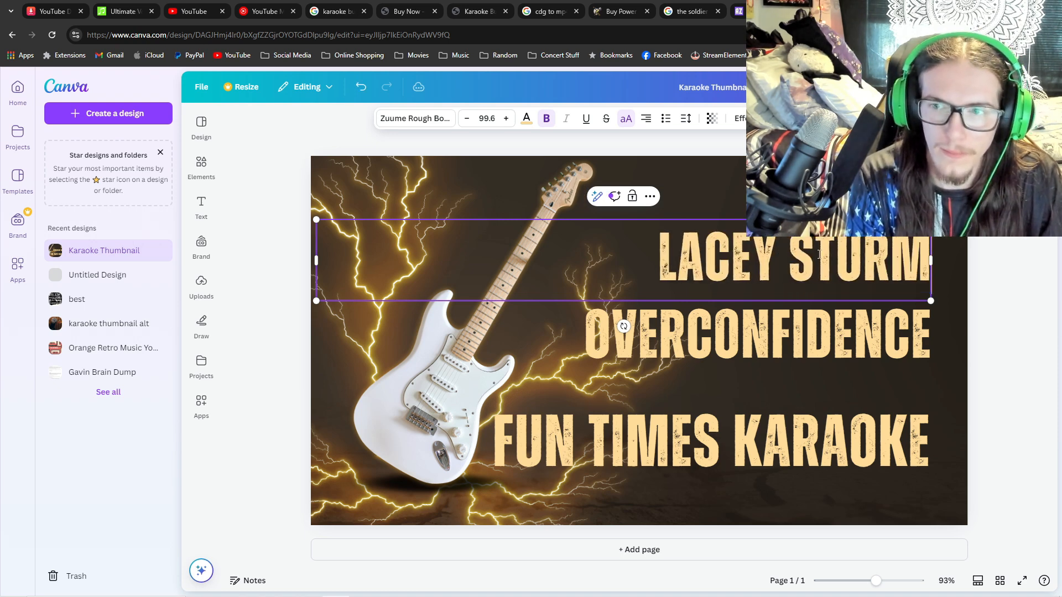
pyautogui.press('Tab')
pyautogui.click(839, 319)
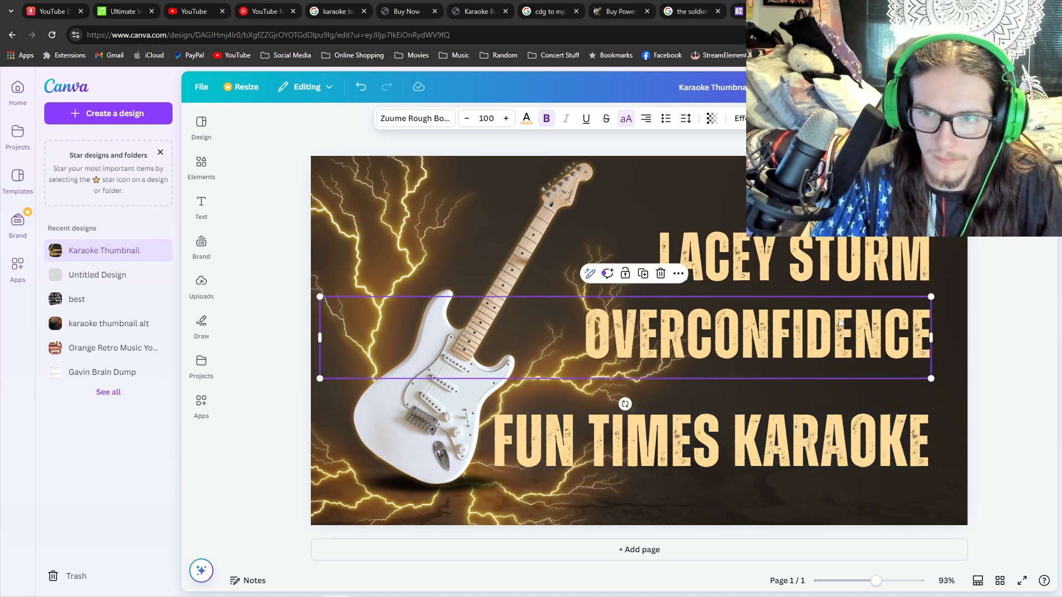
pyautogui.doubleClick(839, 319)
pyautogui.write('THE SOLDIER')
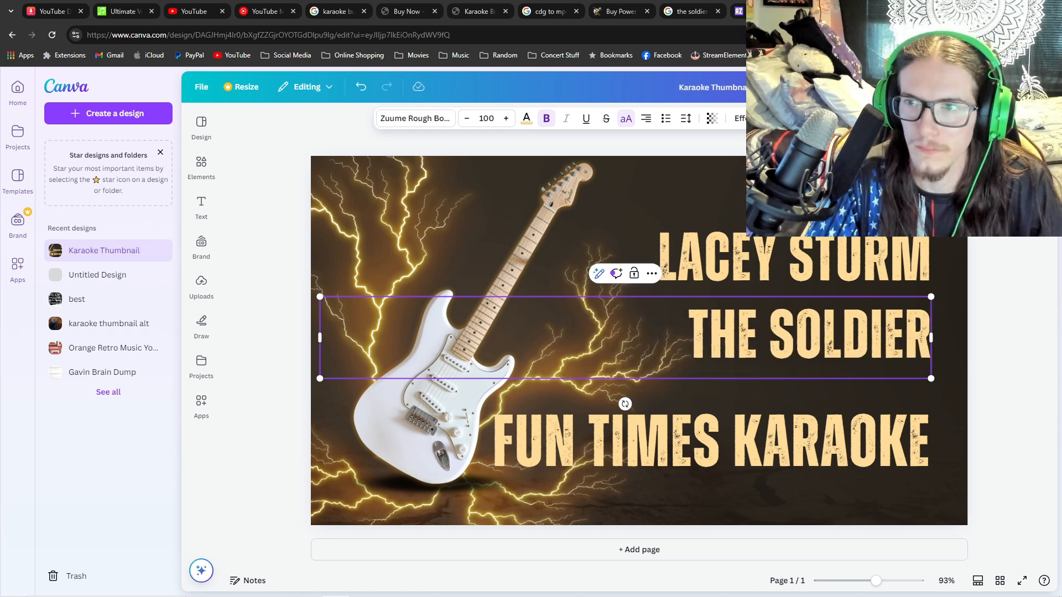
# Download the thumbnail as a PNG named "The Soldier" into Downloads > All Karaoke > Thumbnails
pyautogui.click(1026, 87)
pyautogui.click(874, 312)
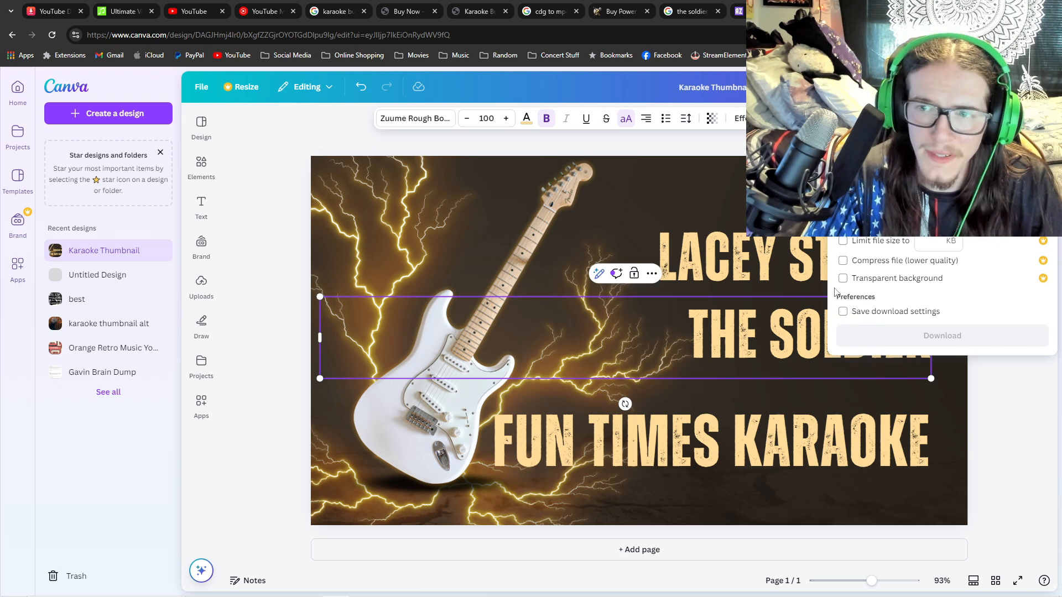
pyautogui.click(912, 340)
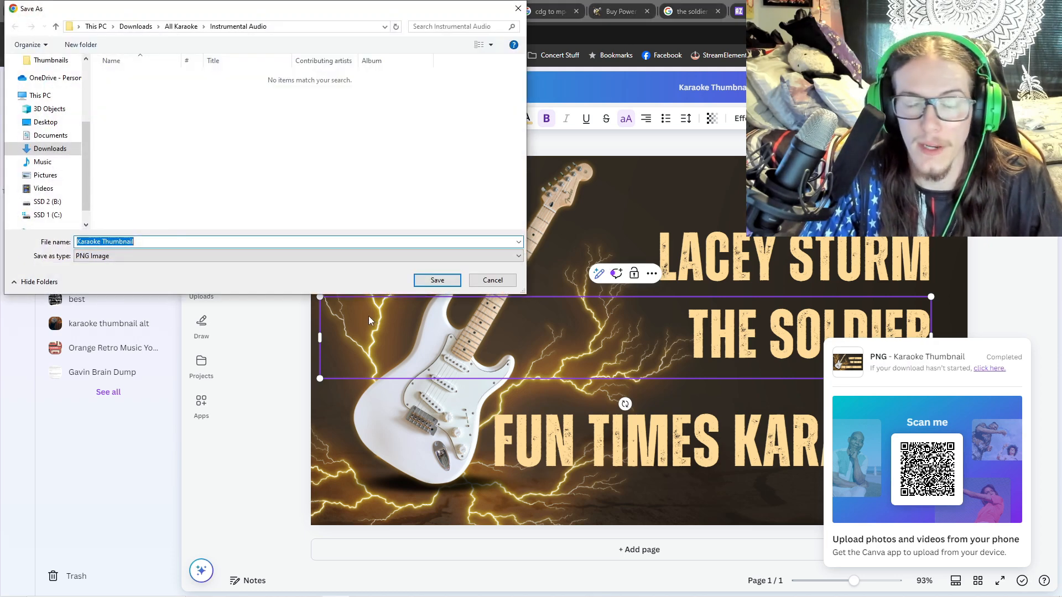
pyautogui.click(70, 149)
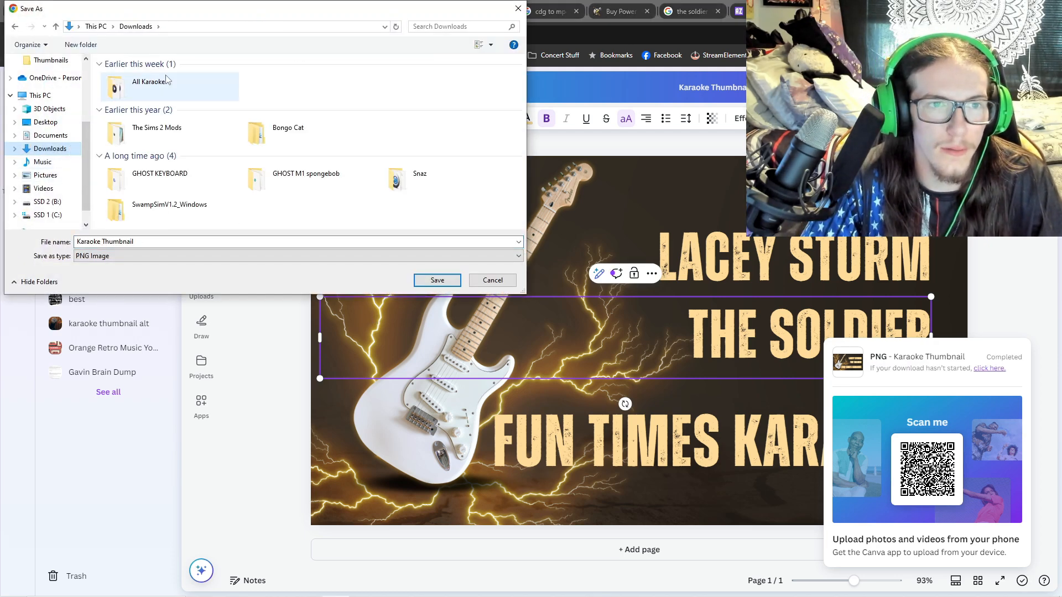
pyautogui.doubleClick(132, 87)
pyautogui.doubleClick(130, 161)
pyautogui.click(200, 242)
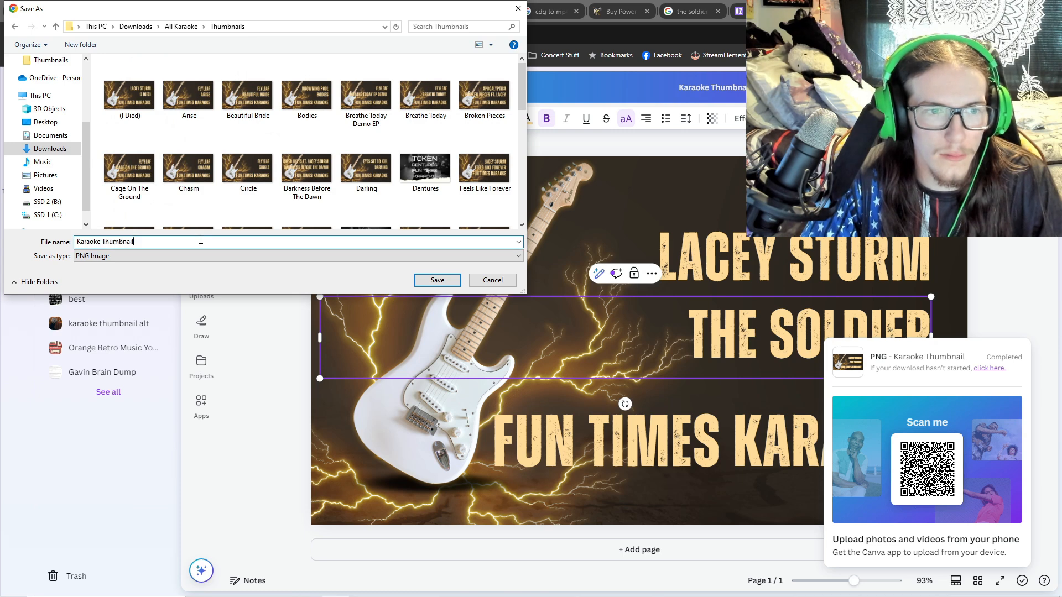
pyautogui.hotkey('ctrl', 'a')
pyautogui.write('The Sol')
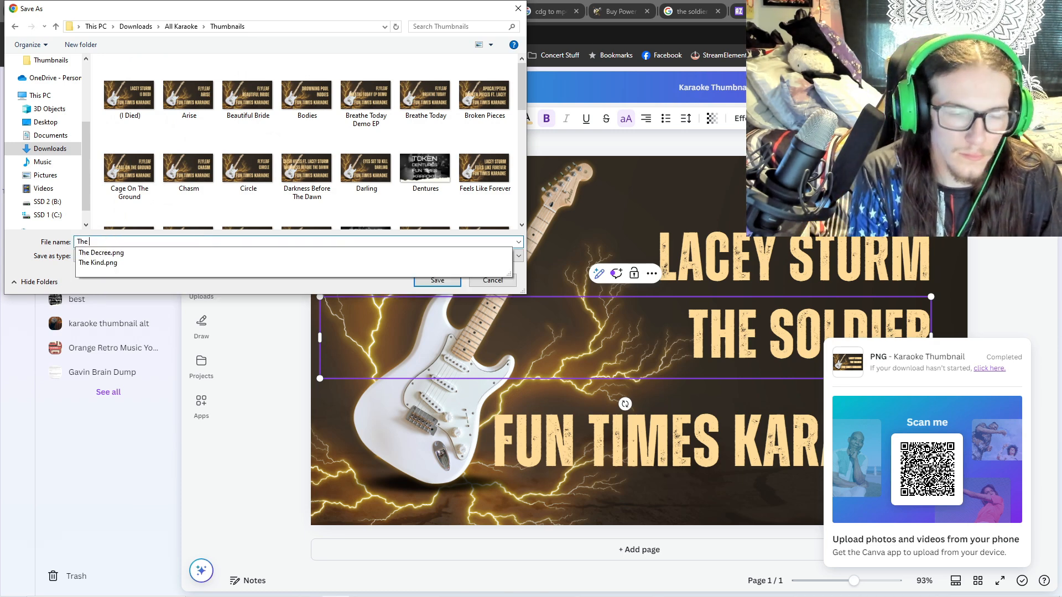
pyautogui.press('Return')
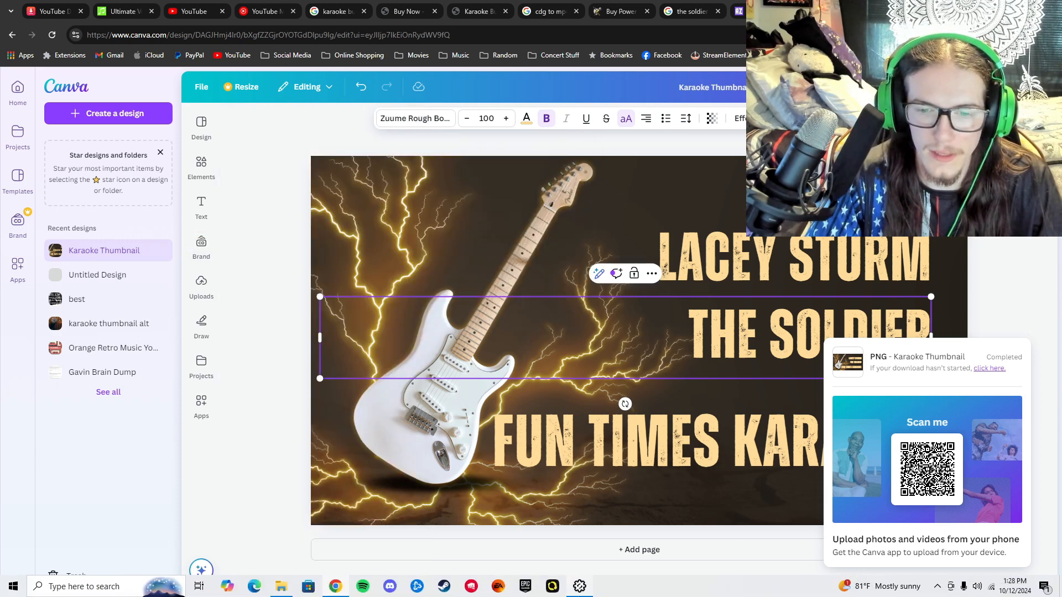
# Switch to Ultimate CD+G to Video Karaoke Converter and add "The Soldier" from the BIN Files folder to the conversion list
pyautogui.click(578, 588)
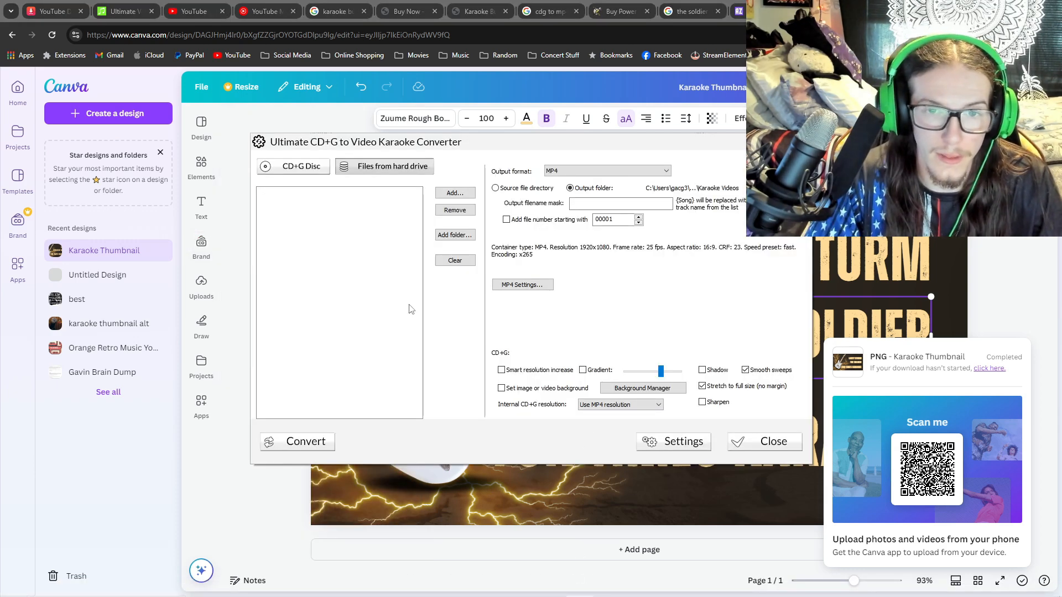
pyautogui.click(455, 193)
pyautogui.scroll(-12, 387, 332)
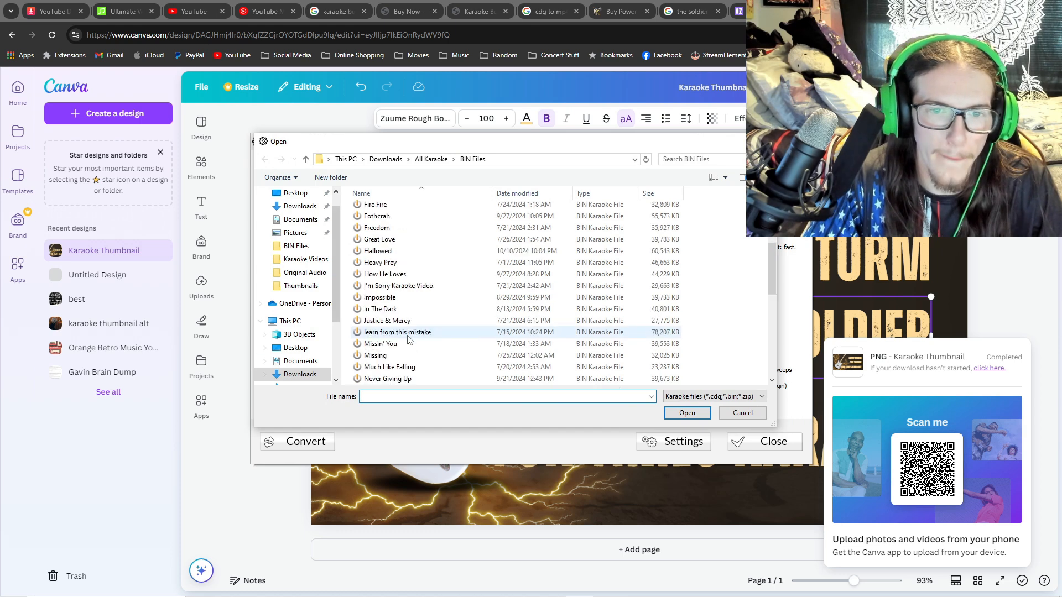
pyautogui.click(393, 379)
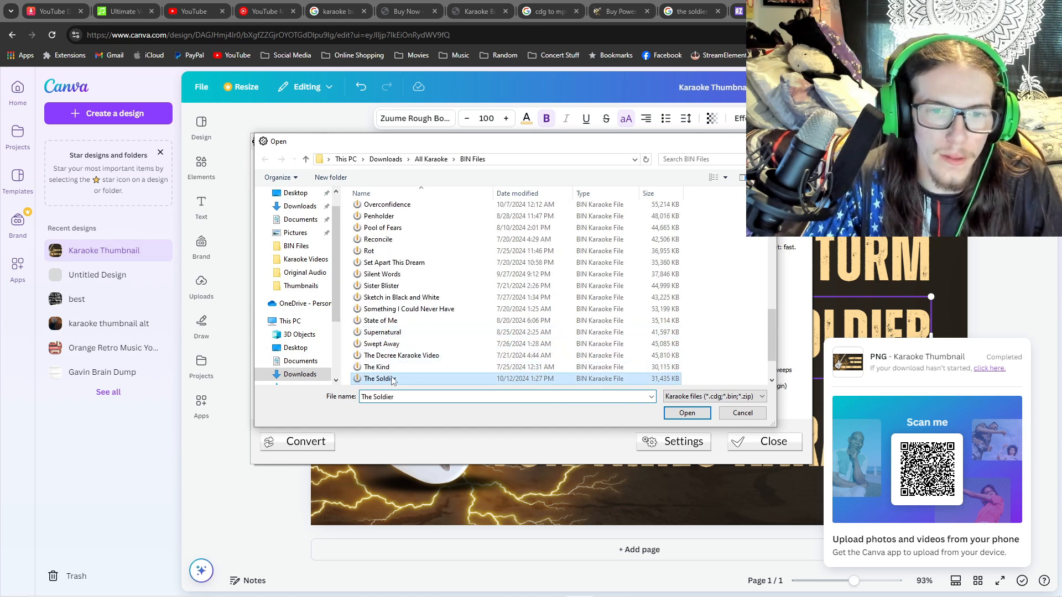
pyautogui.click(687, 414)
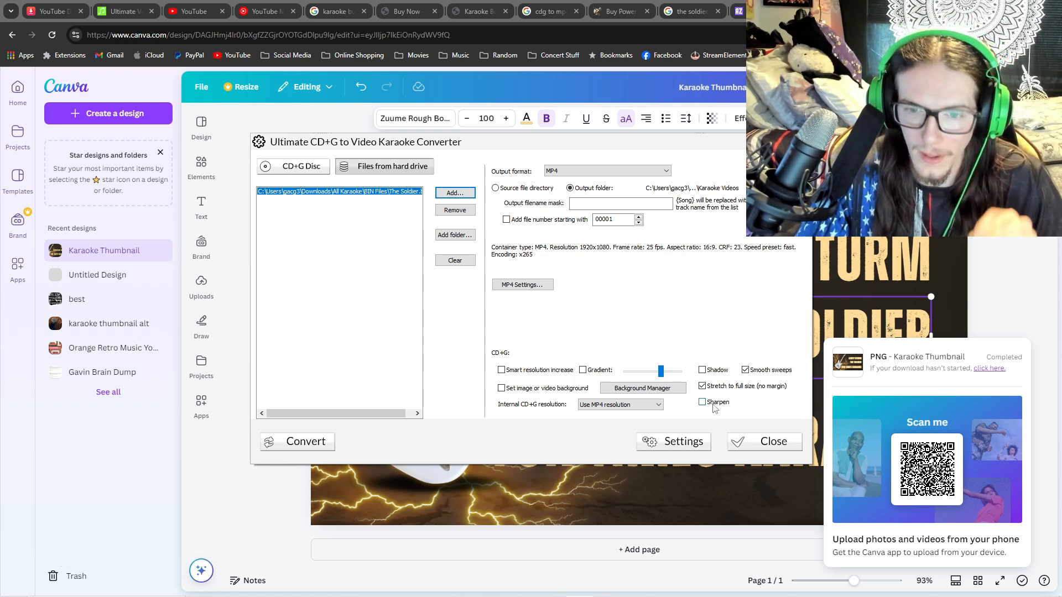
# Review the internal CD+G resolution choices and the background image list without changing either
pyautogui.click(636, 405)
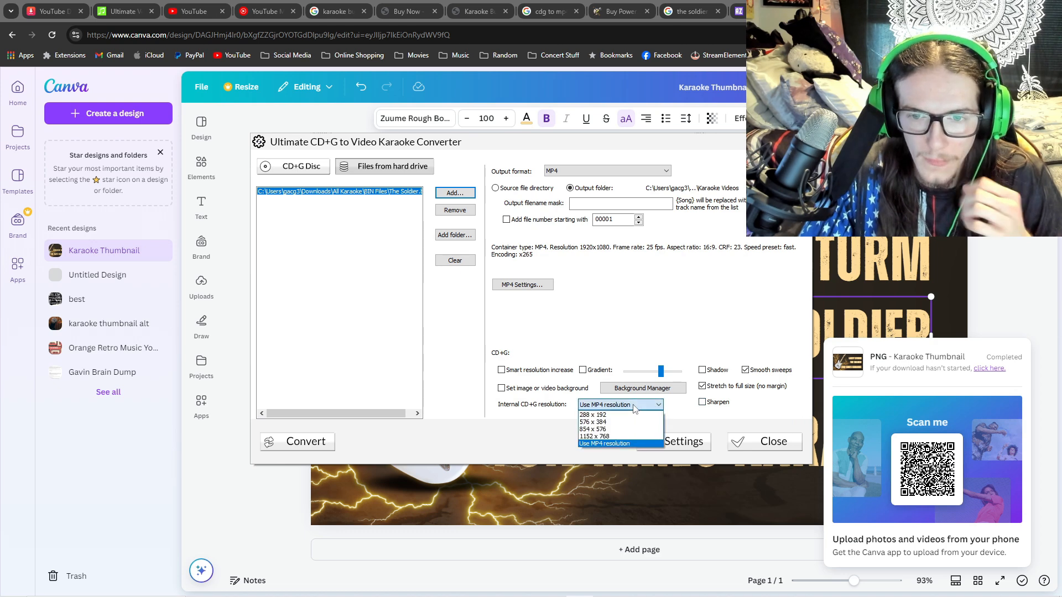
pyautogui.click(634, 408)
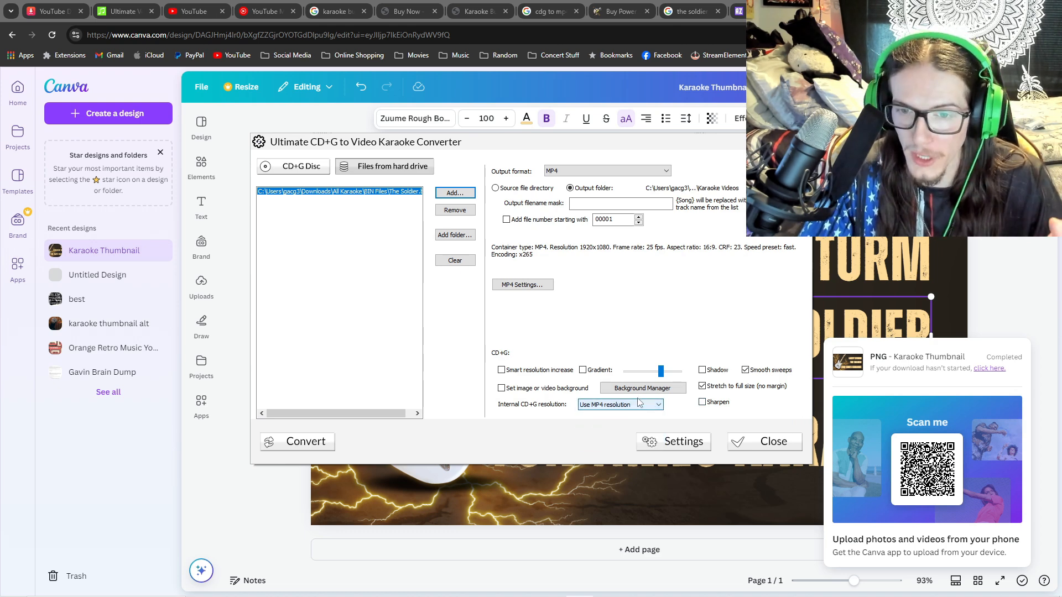
pyautogui.click(638, 402)
pyautogui.click(658, 412)
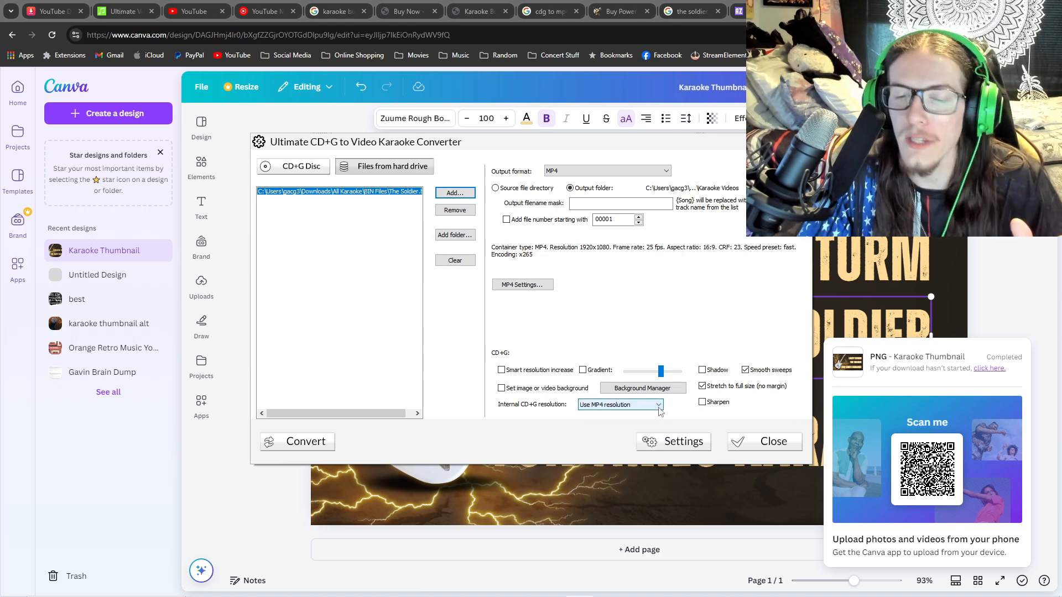
pyautogui.click(662, 390)
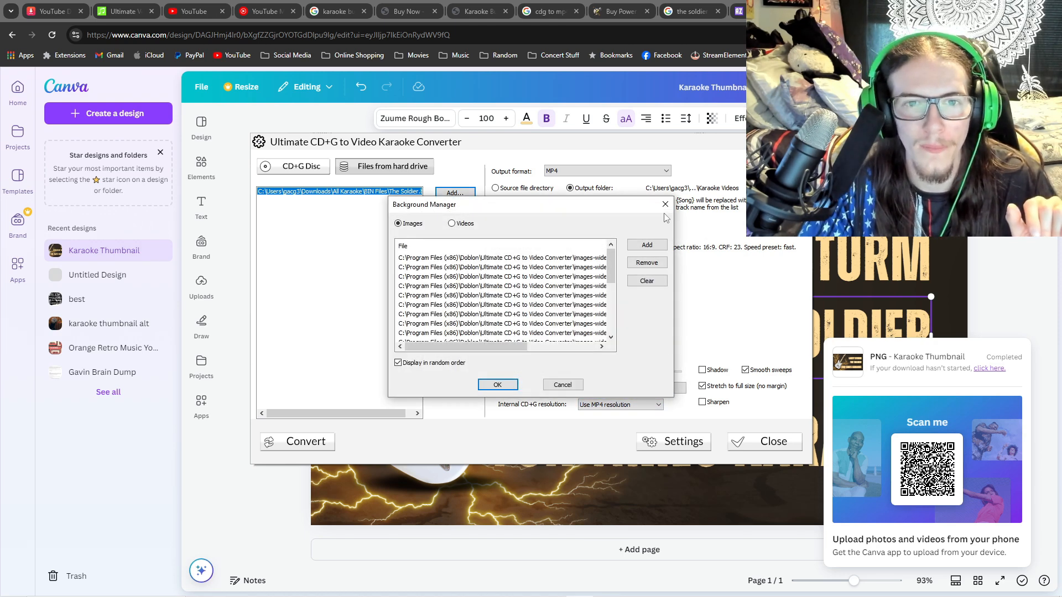
pyautogui.click(664, 205)
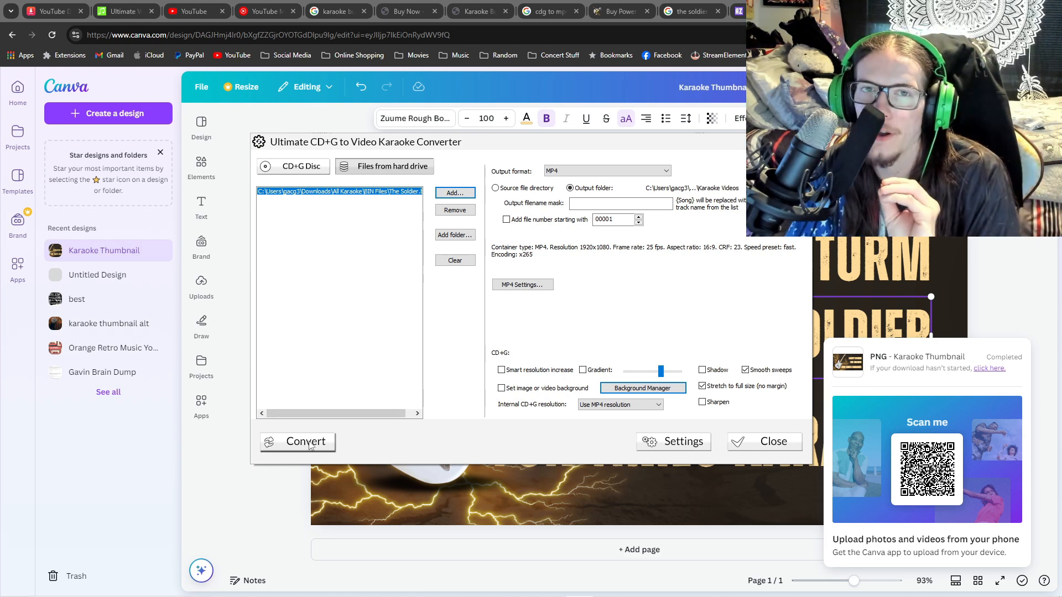
# Bring up the Karaoke Videos output folder briefly and start converting "The Soldier" to MP4
pyautogui.hotkey('alt', 'Tab')
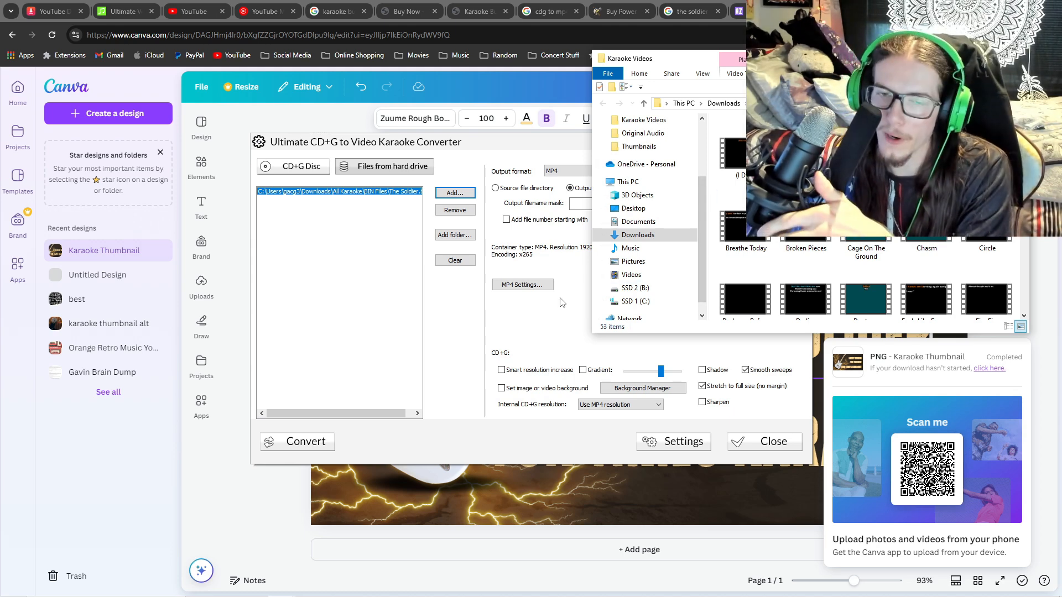
pyautogui.click(331, 416)
pyautogui.click(320, 440)
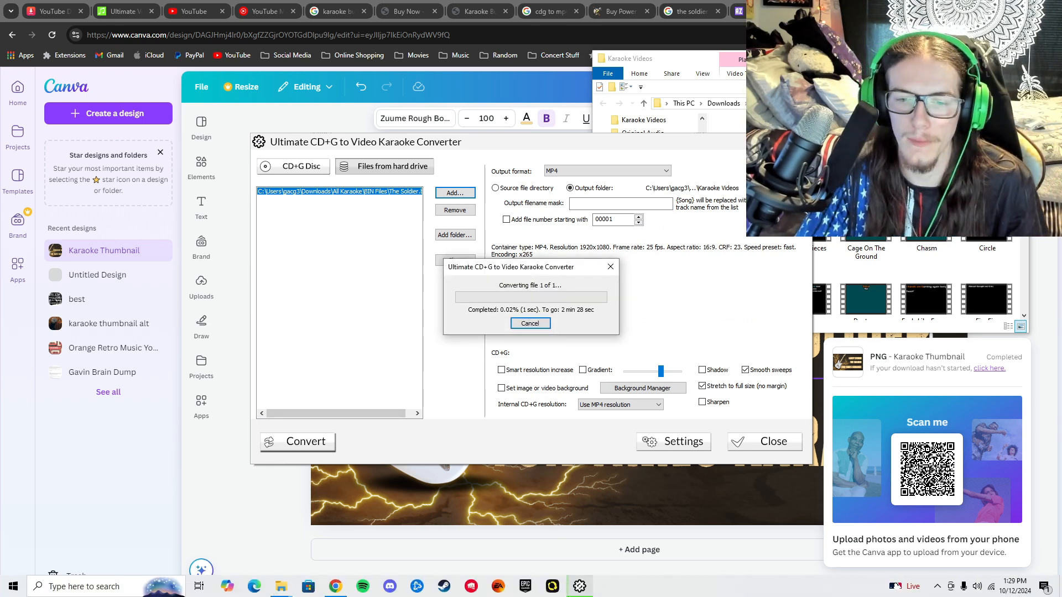
# Search the computer for "capcut", launch CapCut and create a new project
pyautogui.click(83, 589)
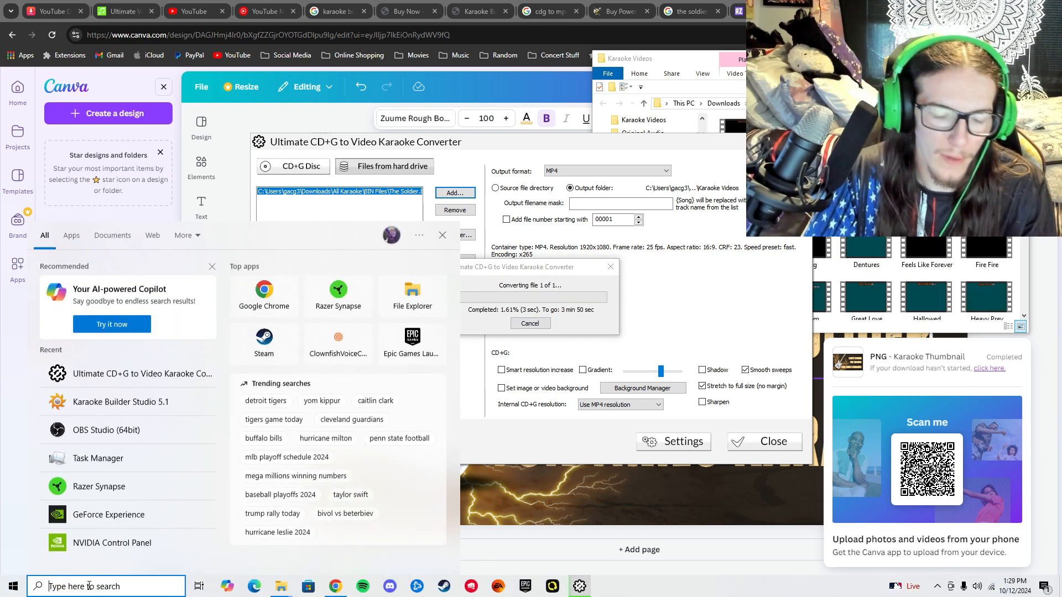
pyautogui.write('capcut')
pyautogui.press('Return')
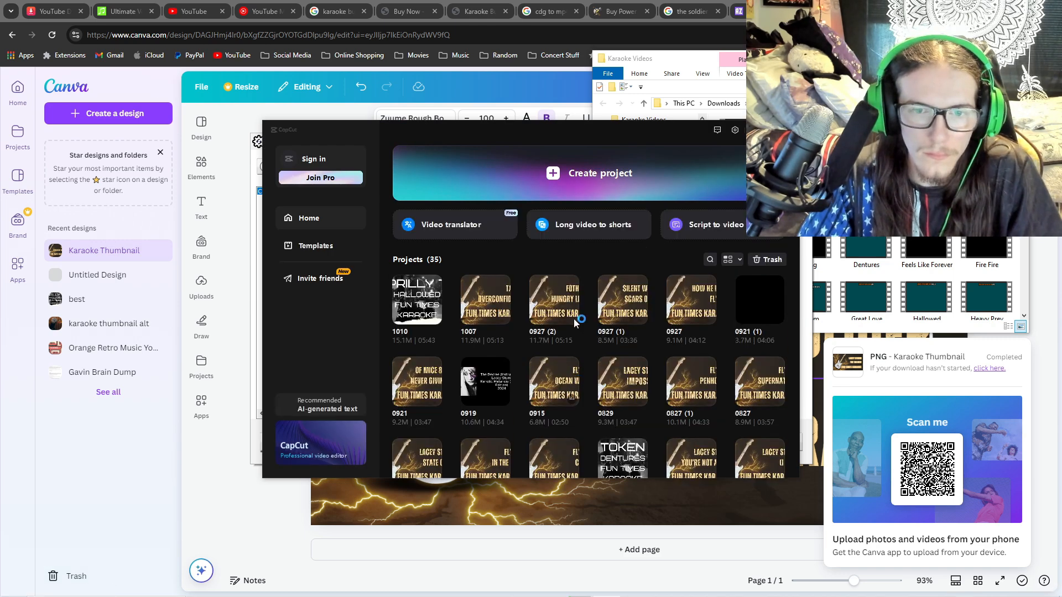
pyautogui.click(561, 178)
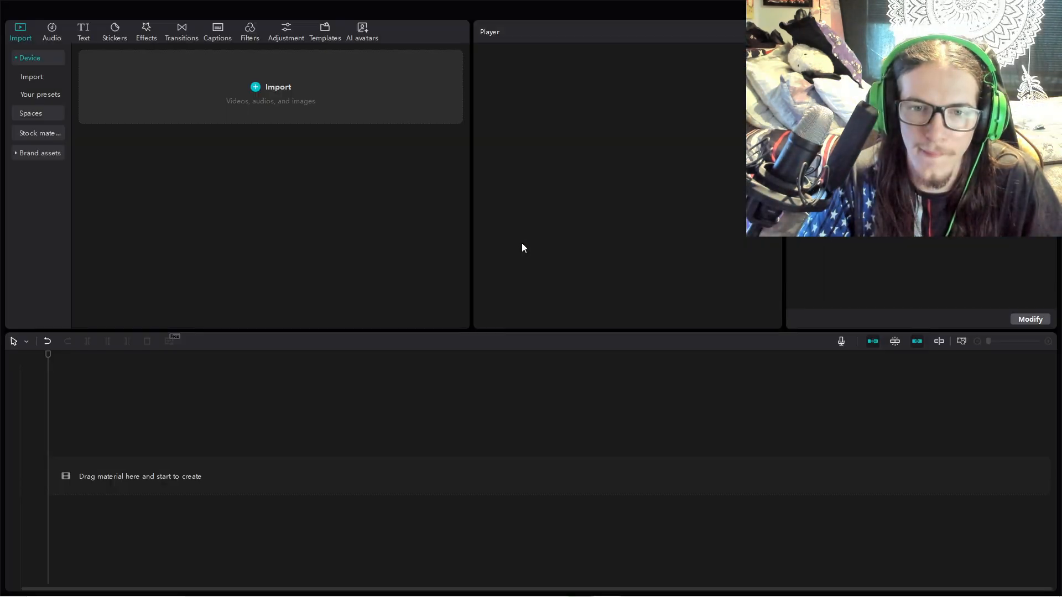
# Import the "The Soldier" thumbnail image from Downloads > All Karaoke > Thumbnails into the project media
pyautogui.click(261, 89)
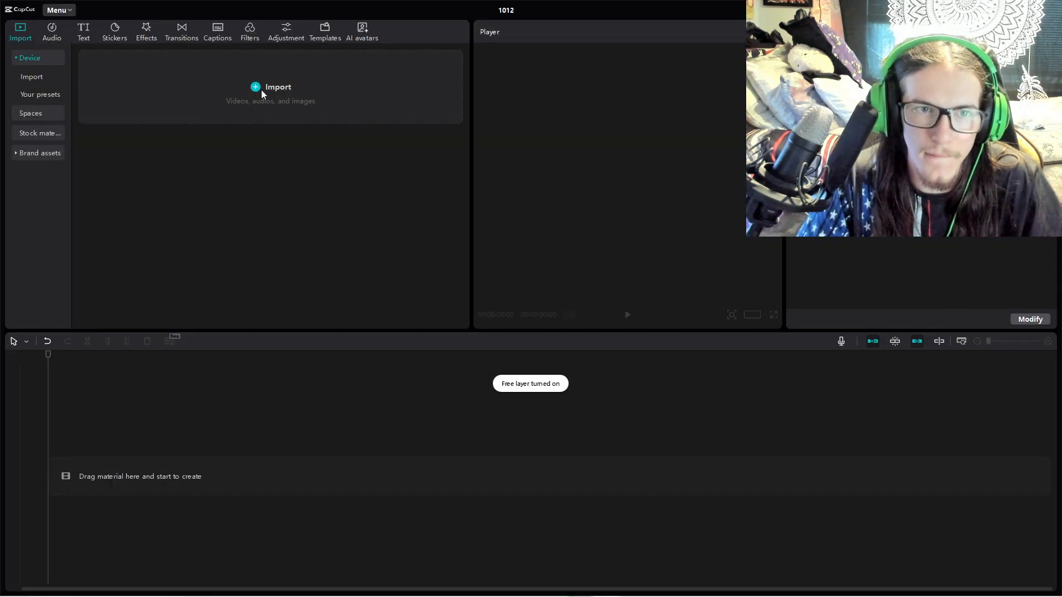
pyautogui.click(55, 243)
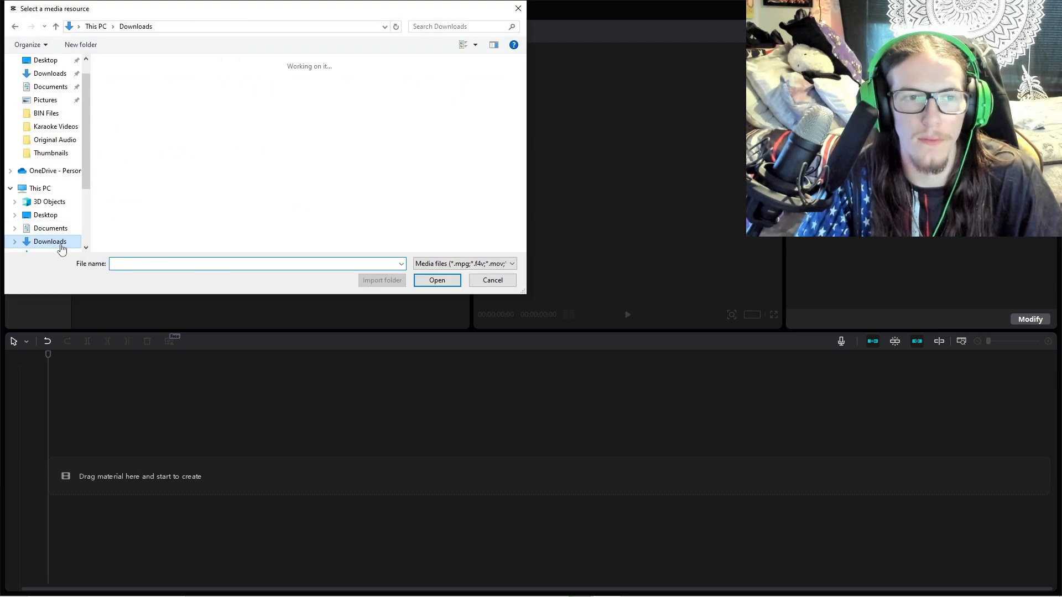
pyautogui.rightClick(167, 97)
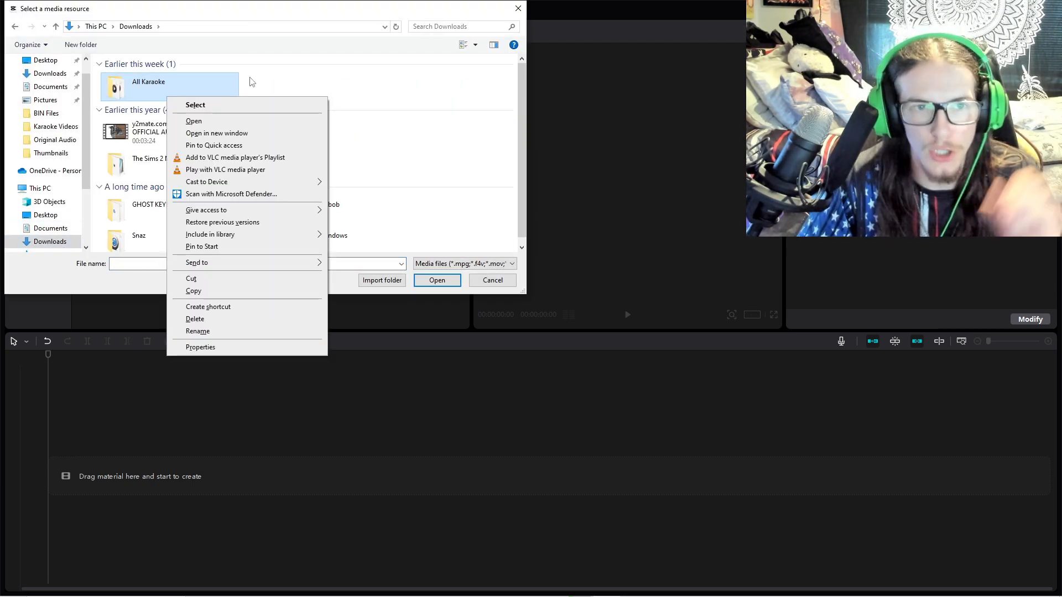
pyautogui.click(290, 85)
pyautogui.doubleClick(188, 87)
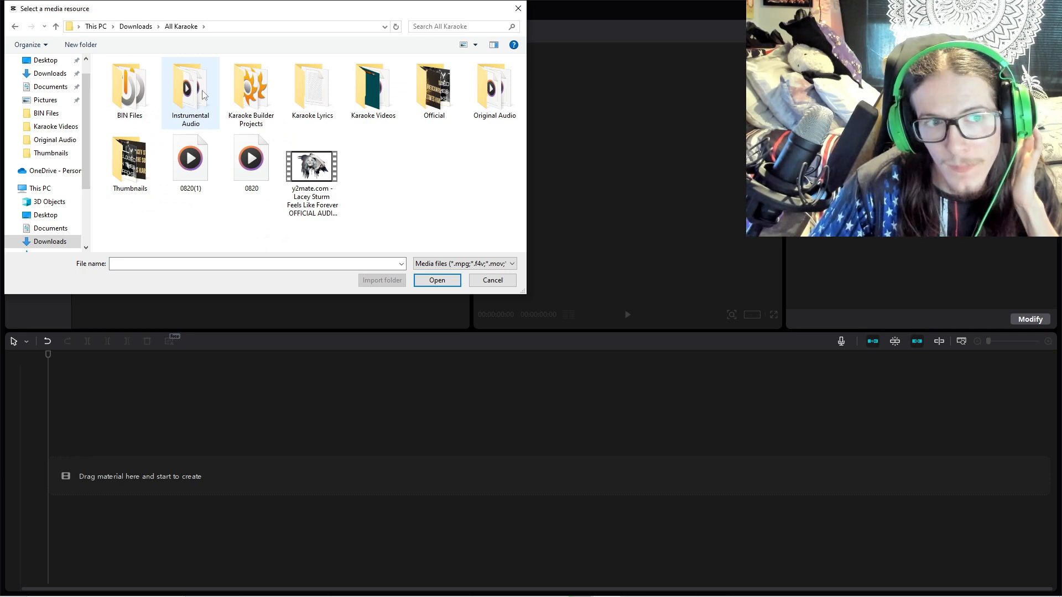
pyautogui.doubleClick(129, 160)
pyautogui.scroll(-3, 346, 174)
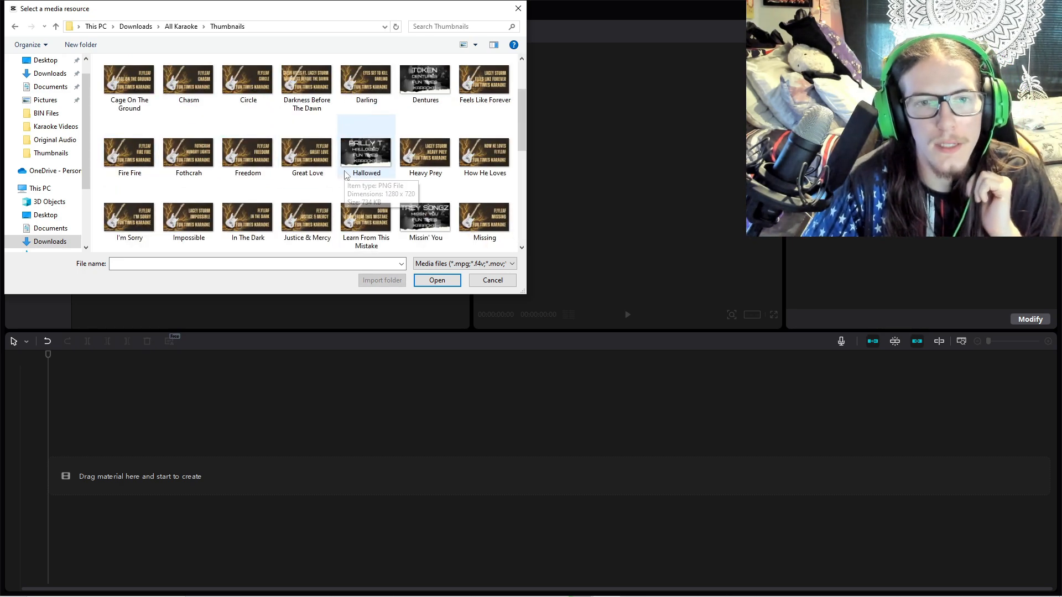
pyautogui.scroll(-6, 396, 180)
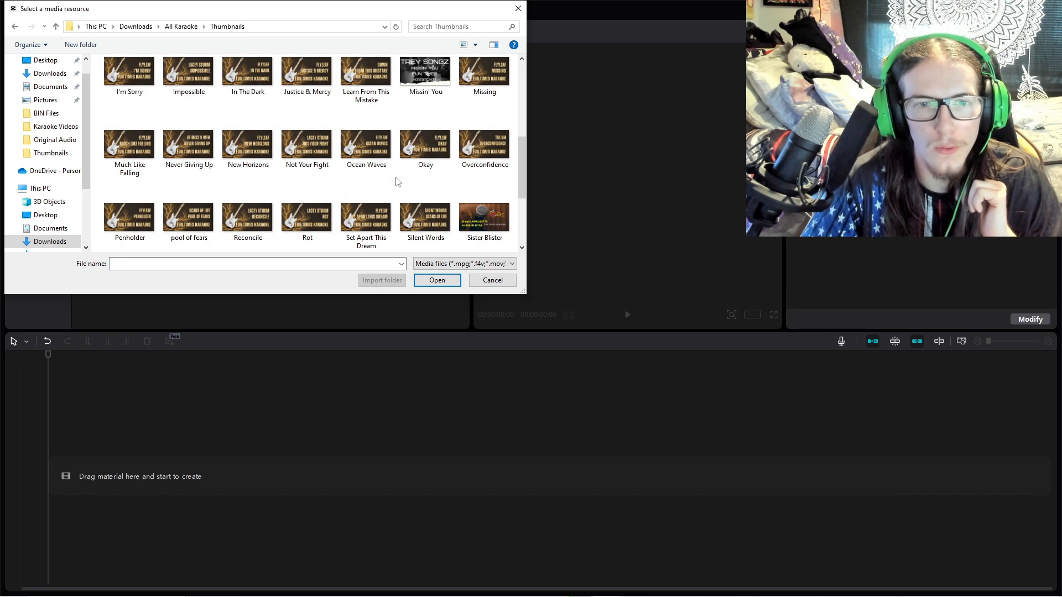
pyautogui.scroll(-6, 319, 195)
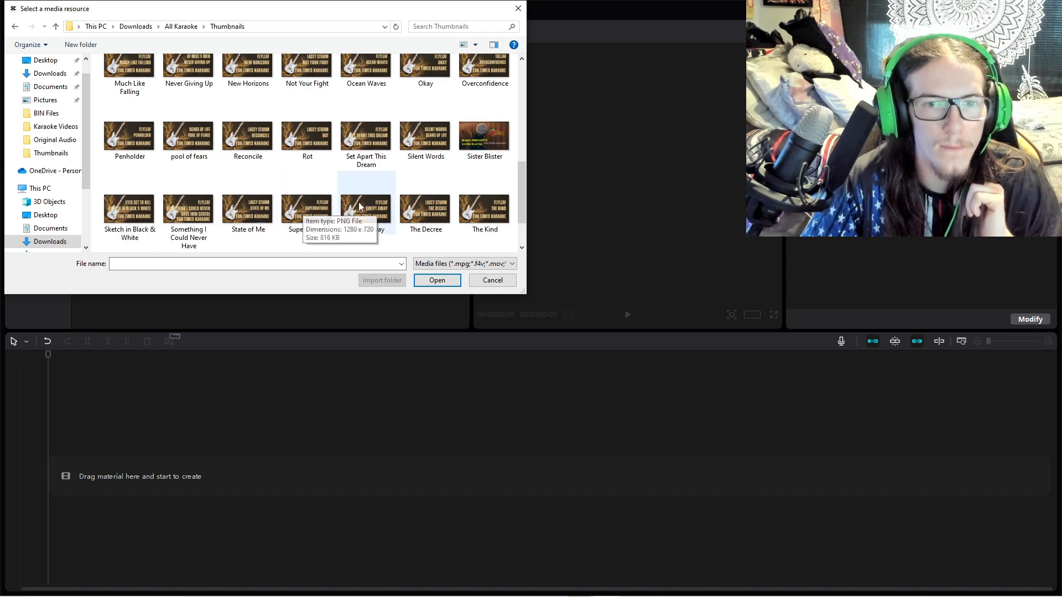
pyautogui.doubleClick(156, 221)
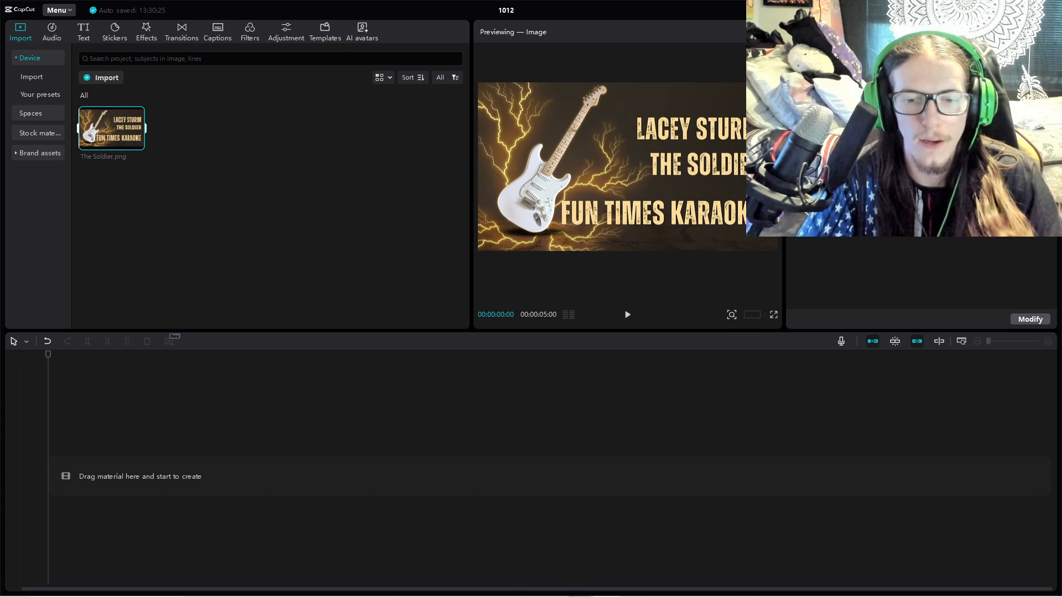
# Return to Ultimate CD+G to Video Karaoke Converter and dismiss the conversion completion message
pyautogui.click(579, 592)
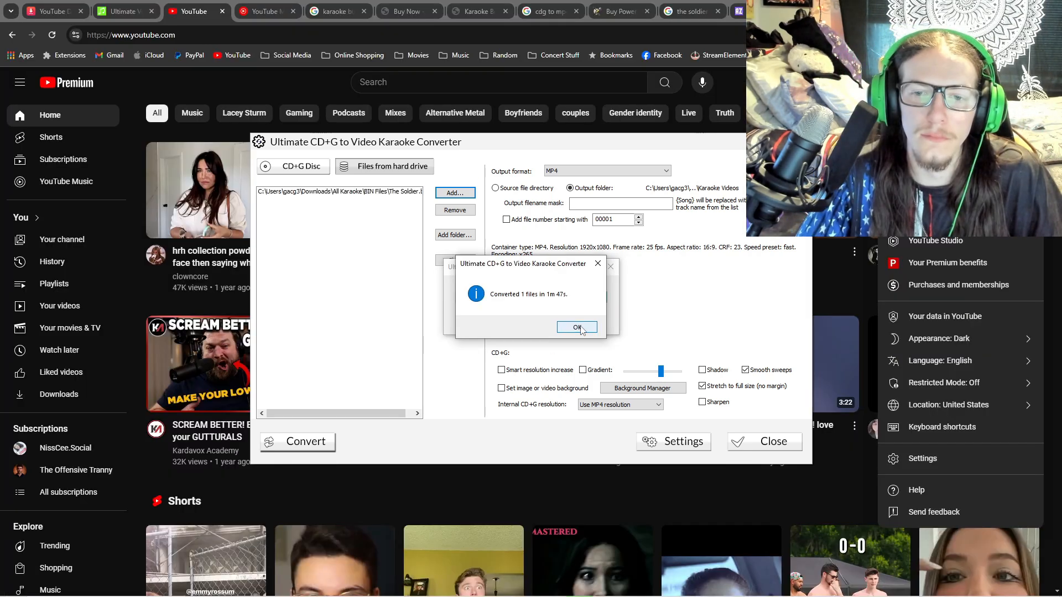
pyautogui.click(581, 330)
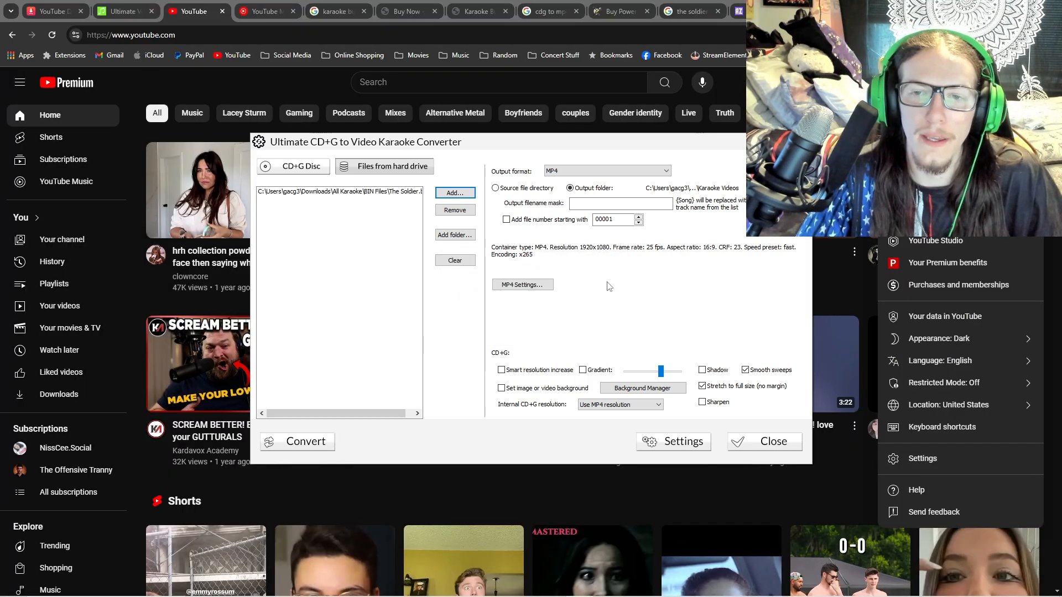
# Close the converter, bring up the Karaoke Videos folder, and play part of the converted "The Soldier" video before closing the player
pyautogui.click(799, 142)
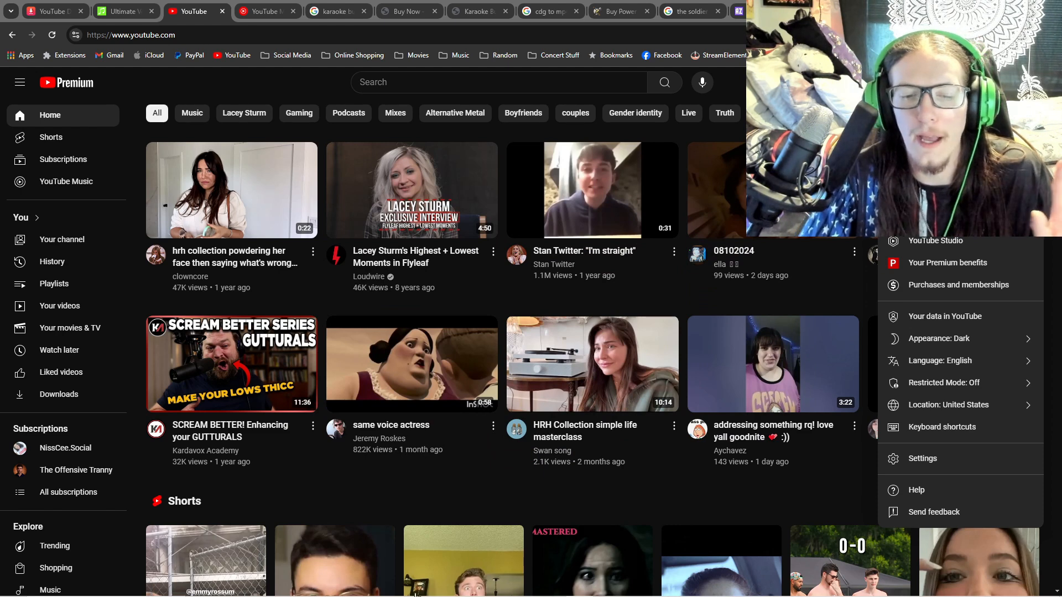
pyautogui.moveTo(281, 586)
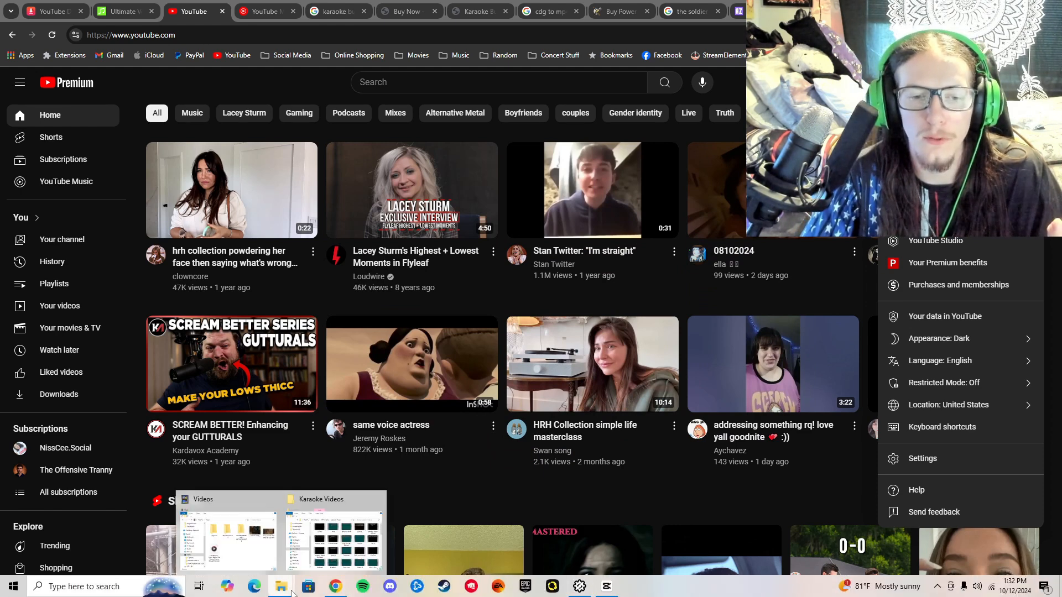
pyautogui.click(284, 548)
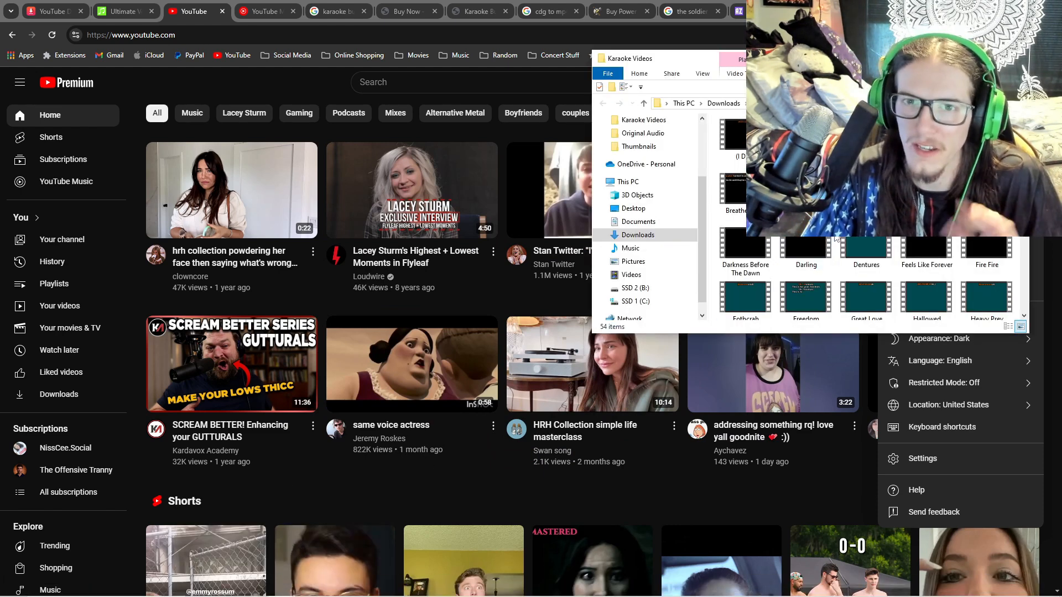
pyautogui.scroll(-3, 862, 248)
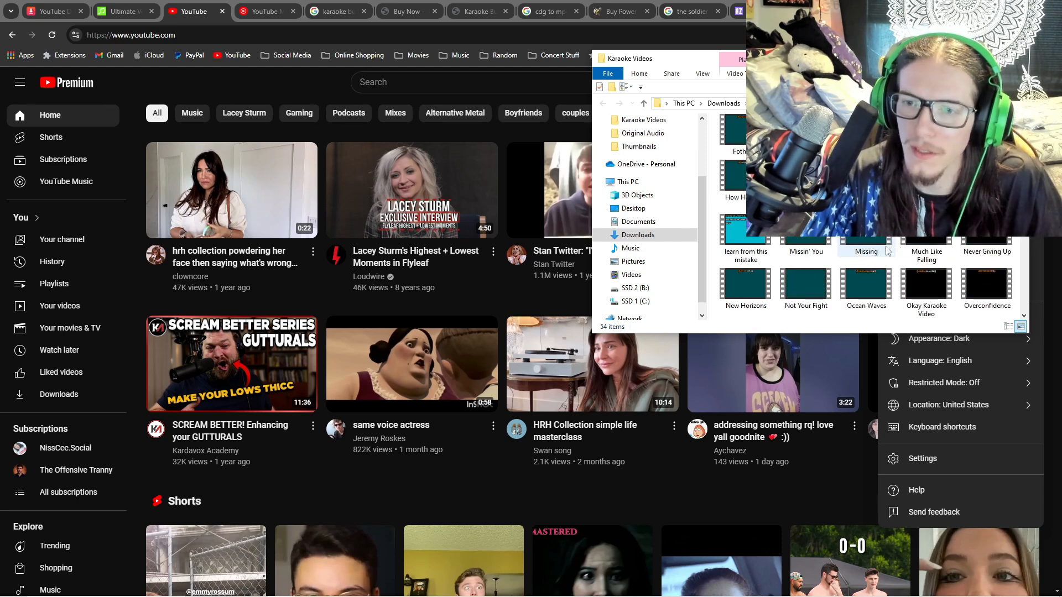
pyautogui.scroll(-5, 886, 252)
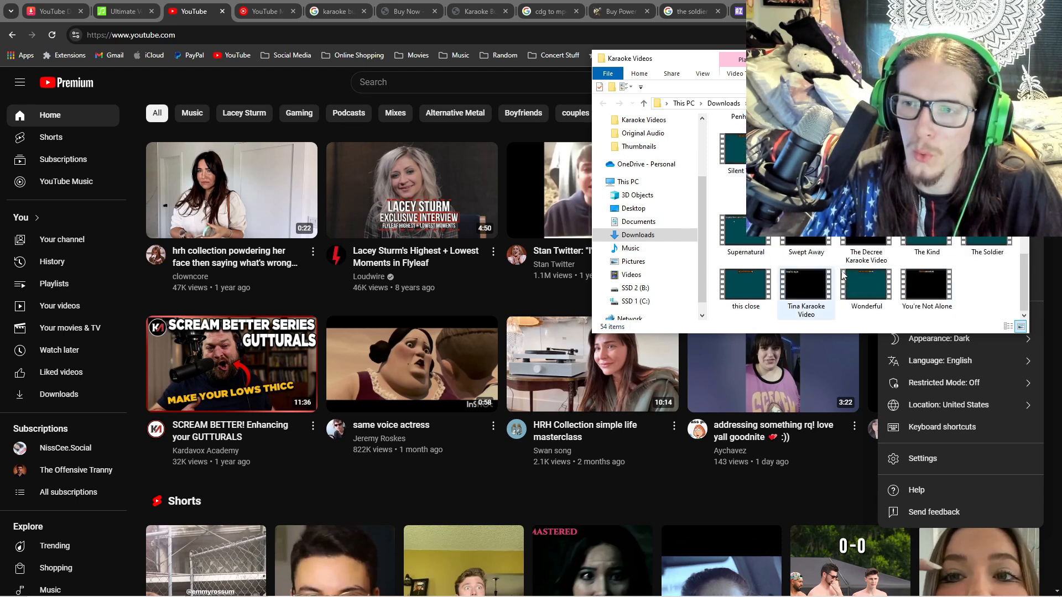
pyautogui.doubleClick(987, 244)
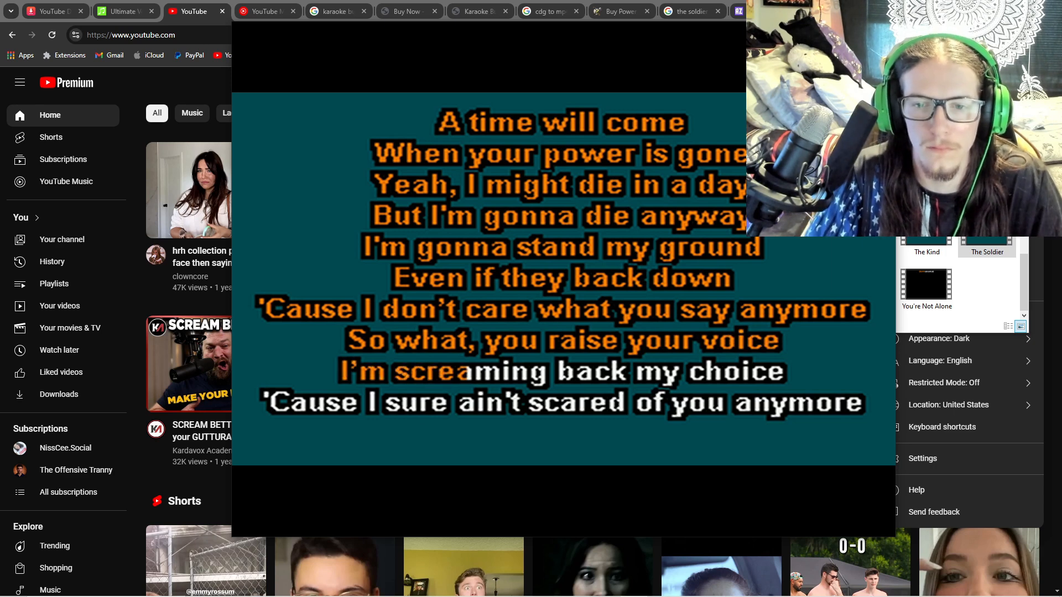
pyautogui.moveTo(608, 297)
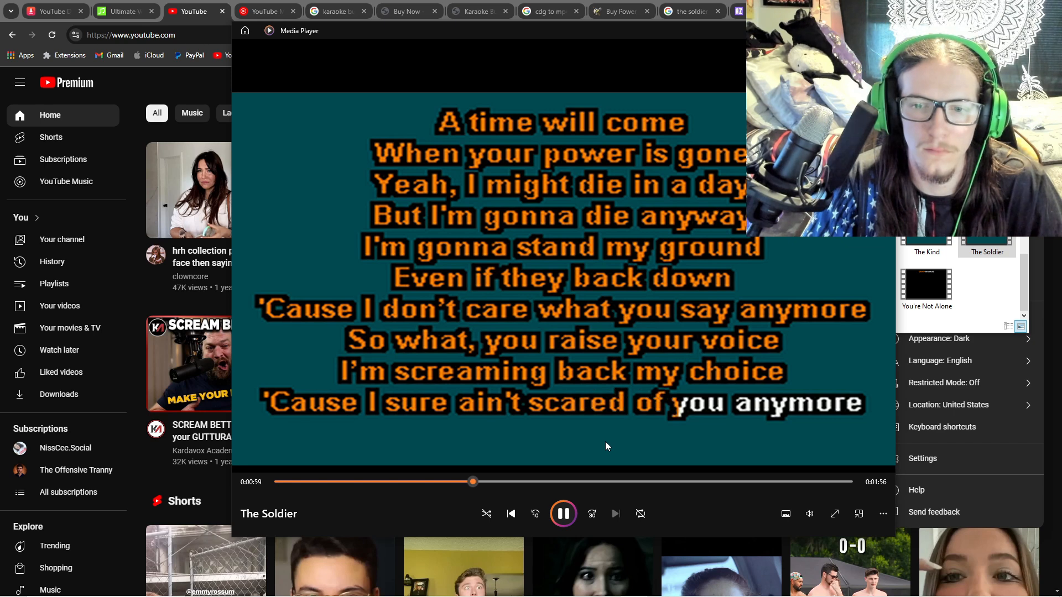
pyautogui.click(569, 510)
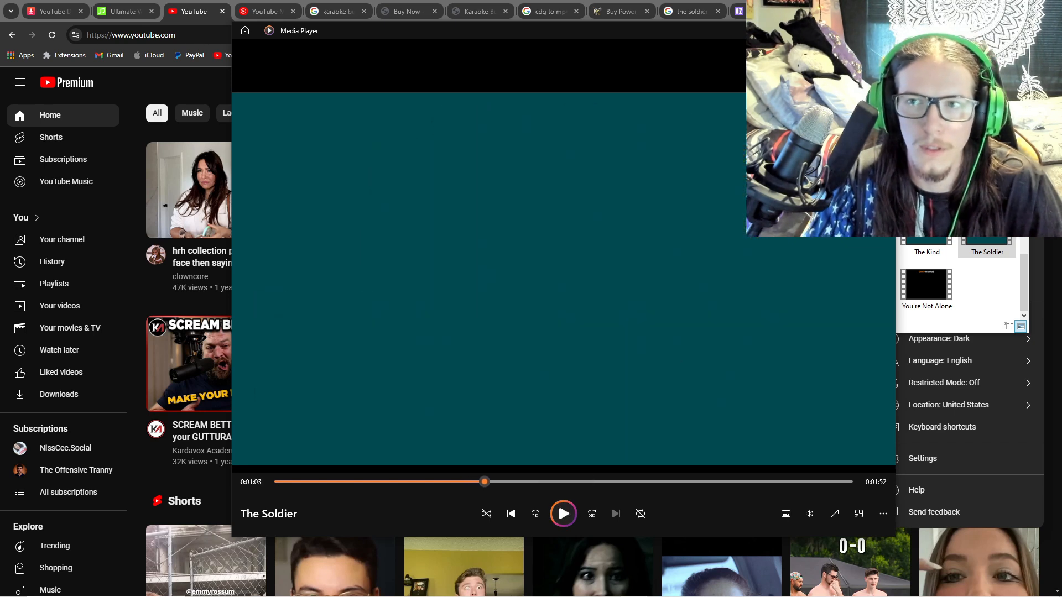
pyautogui.click(882, 30)
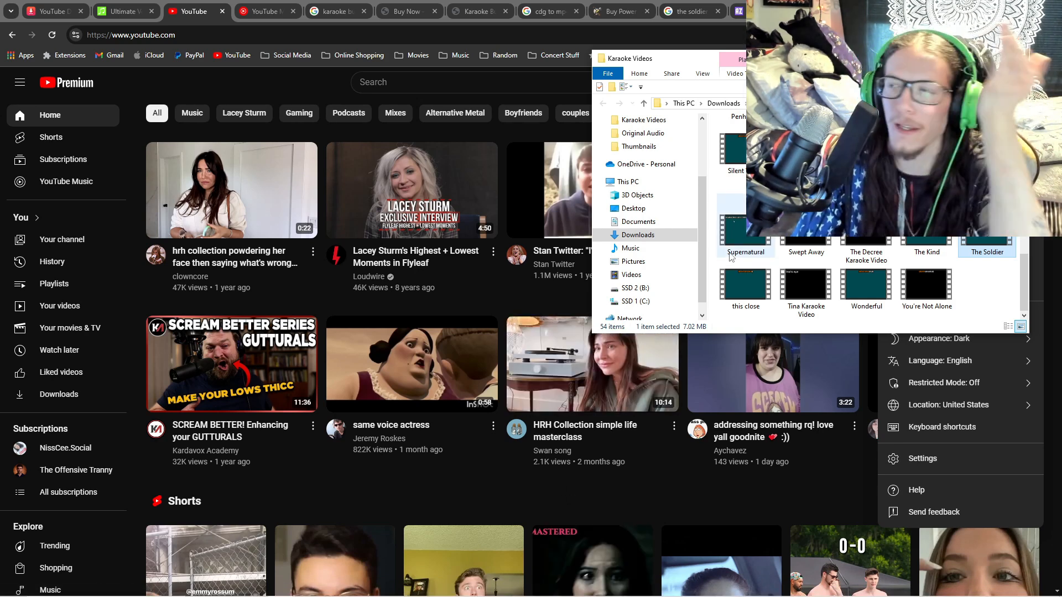
# Switch to the open CapCut project
pyautogui.moveTo(730, 256)
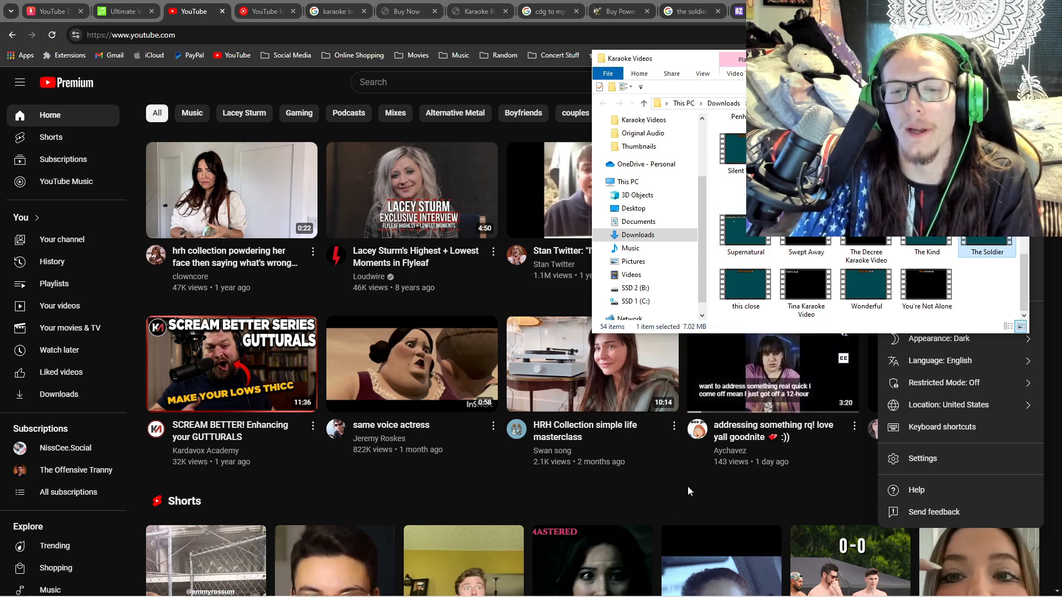
pyautogui.moveTo(599, 595)
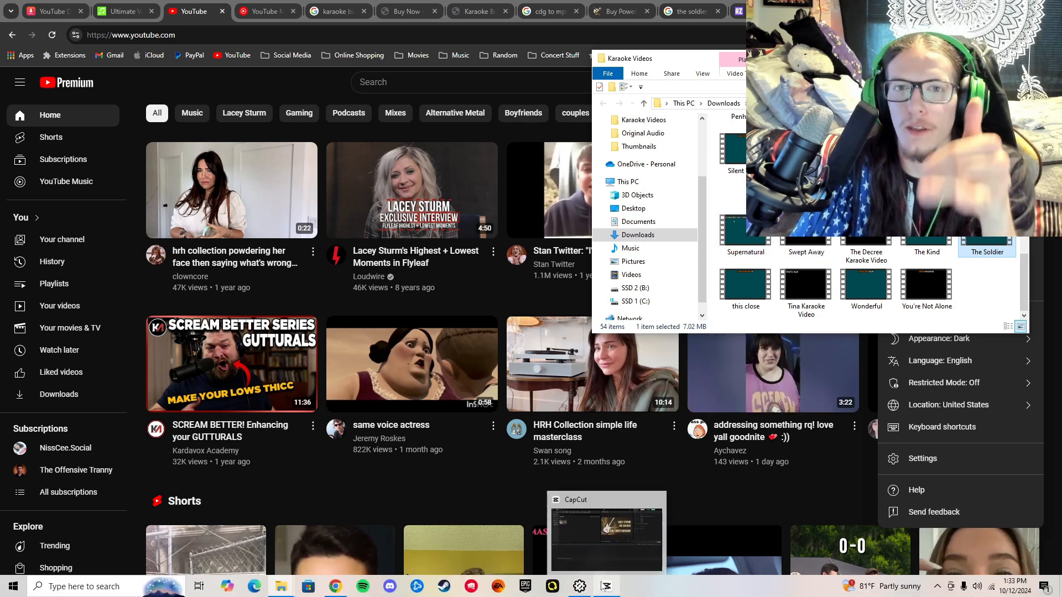
pyautogui.moveTo(632, 500)
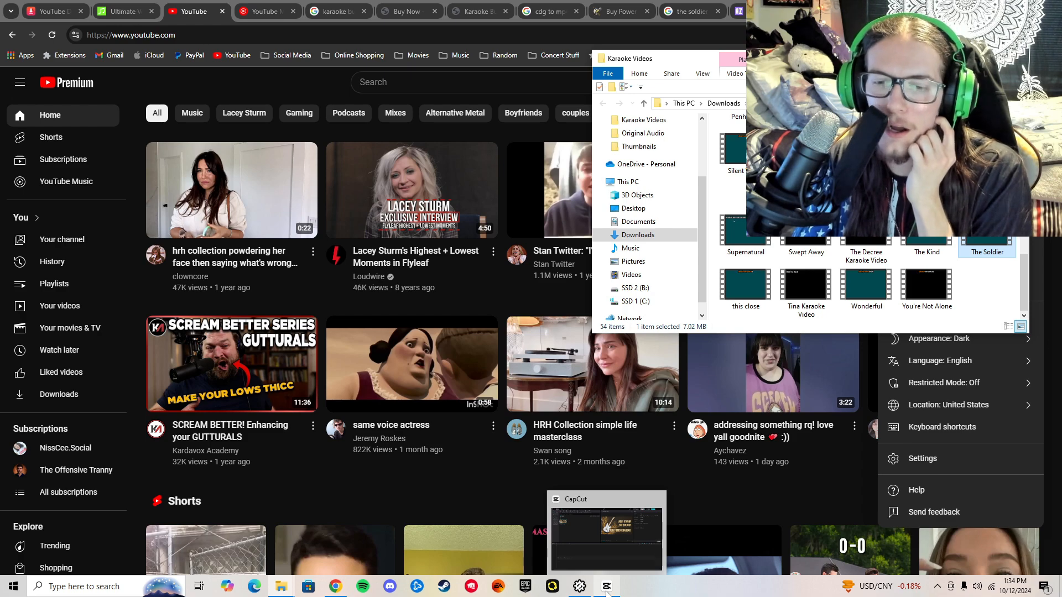
pyautogui.click(606, 587)
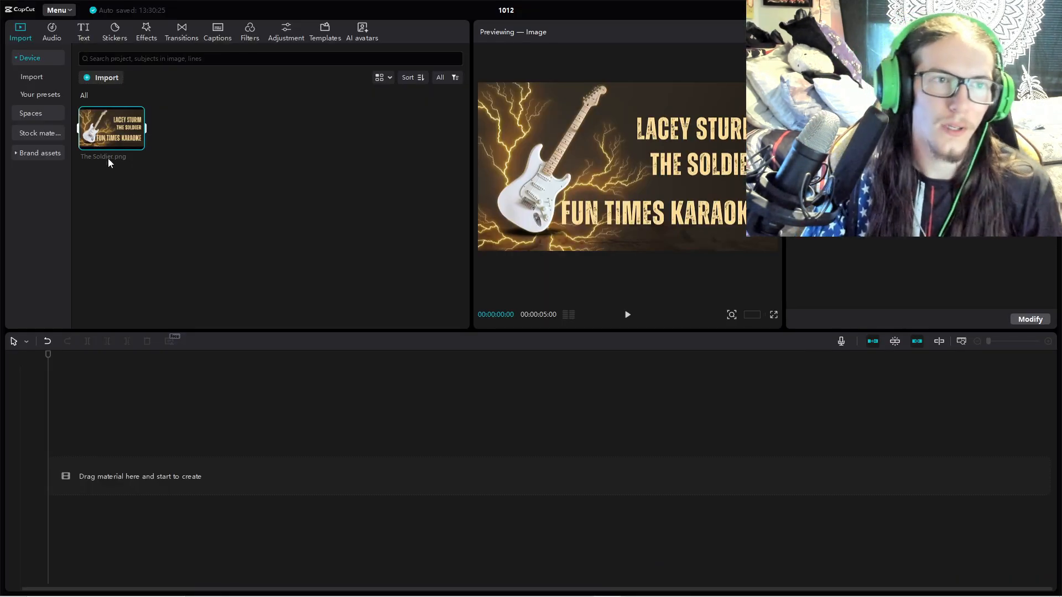
# Import the "The Soldier" image from the Thumbnails folder again
pyautogui.click(99, 80)
pyautogui.scroll(-5, 218, 216)
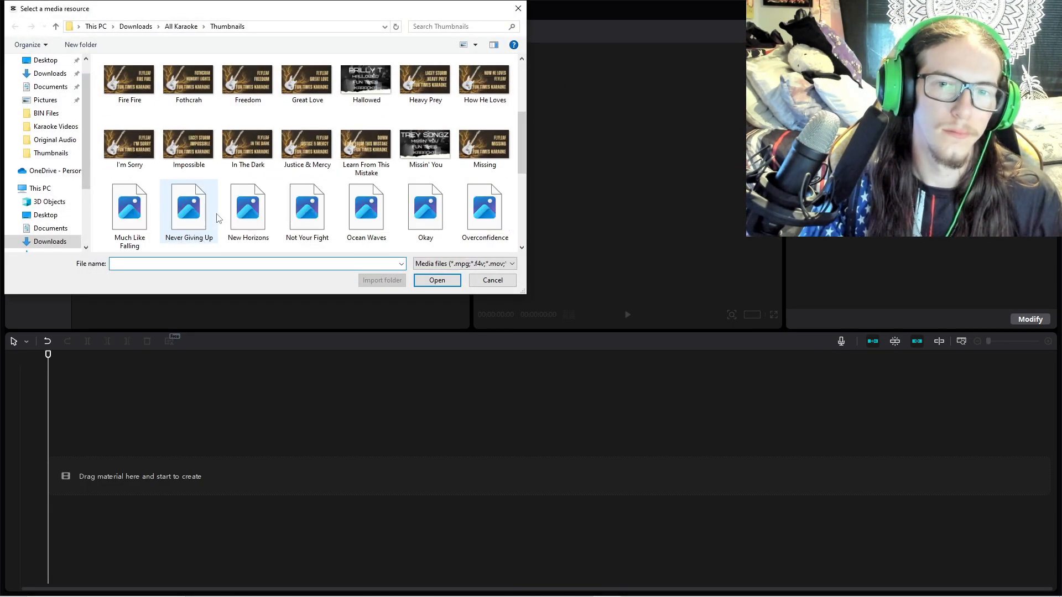
pyautogui.scroll(-2, 217, 217)
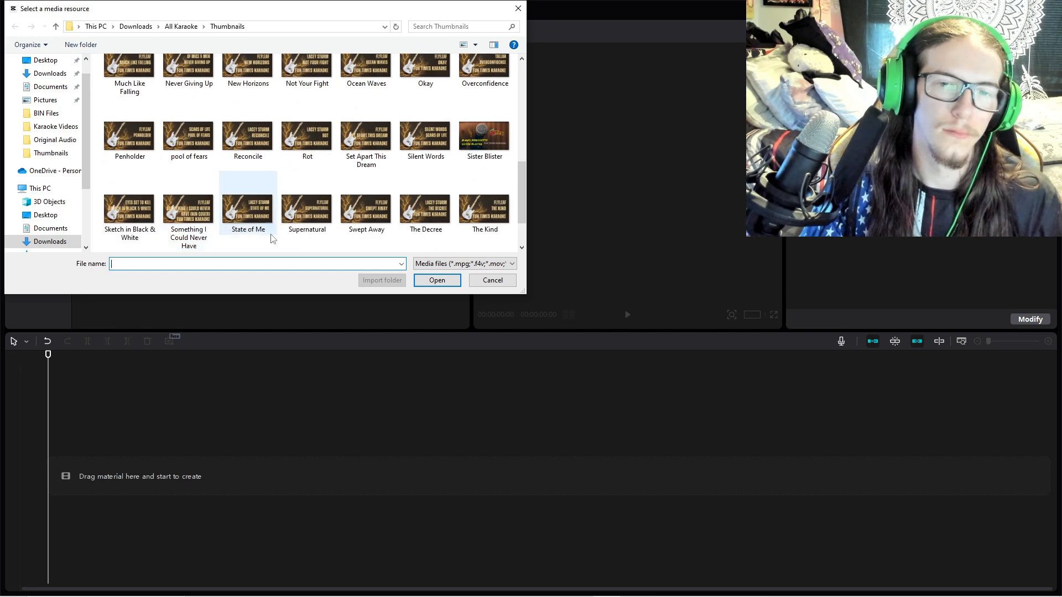
pyautogui.scroll(-1, 272, 238)
pyautogui.doubleClick(141, 226)
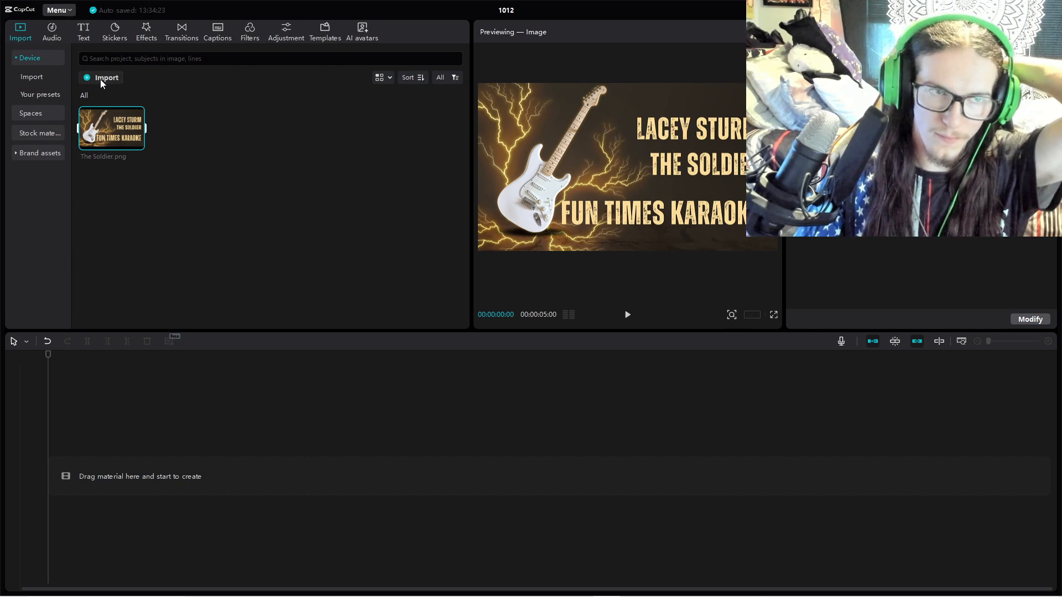
# Import the "The Soldier" video from Downloads > All Karaoke > Karaoke Videos into the project media
pyautogui.click(101, 78)
pyautogui.click(51, 241)
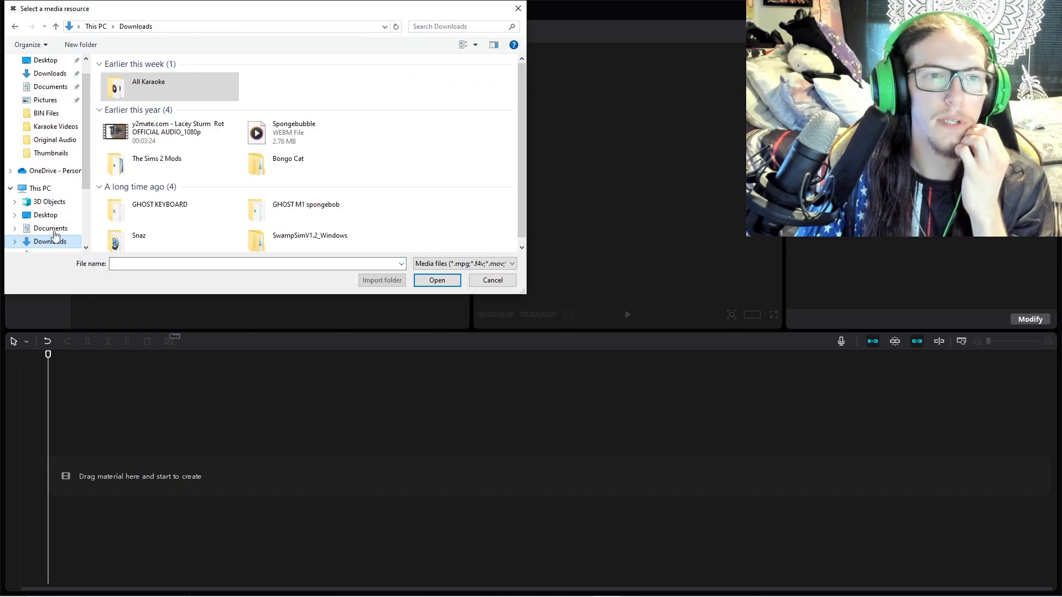
pyautogui.doubleClick(199, 87)
pyautogui.doubleClick(387, 113)
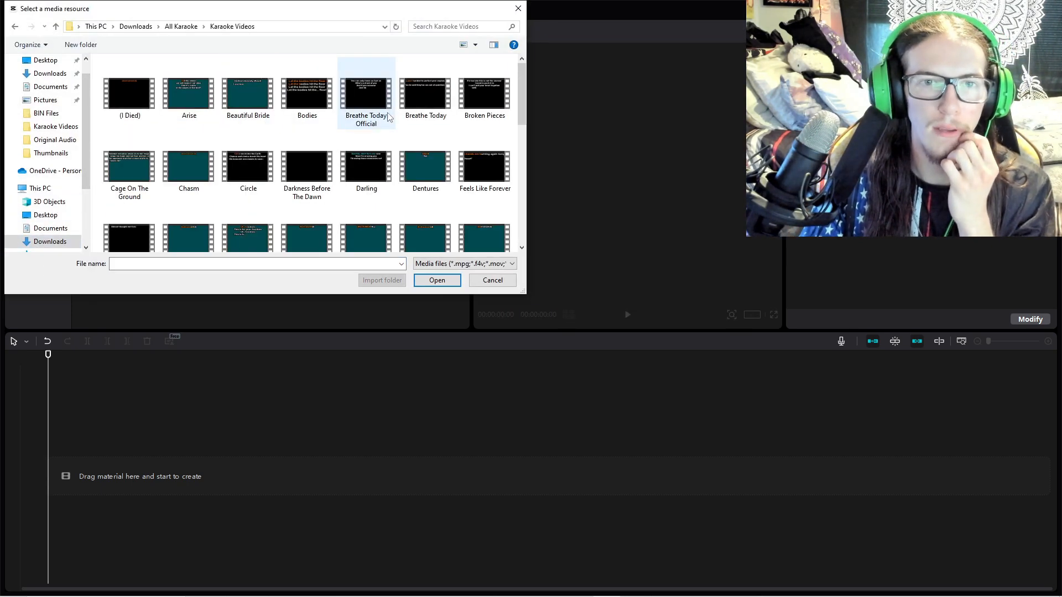
pyautogui.scroll(-10, 388, 116)
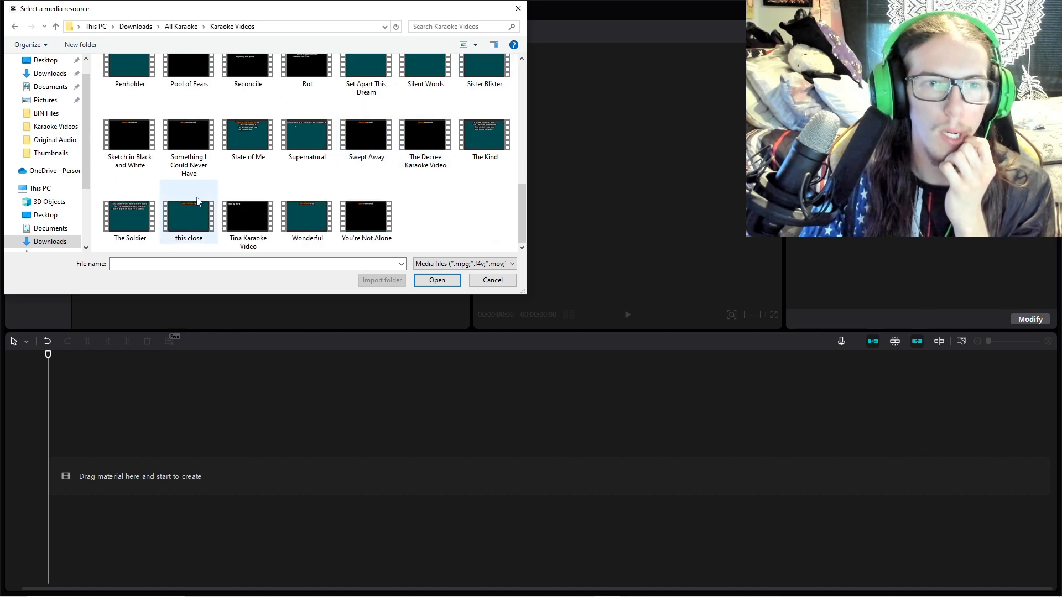
pyautogui.doubleClick(129, 216)
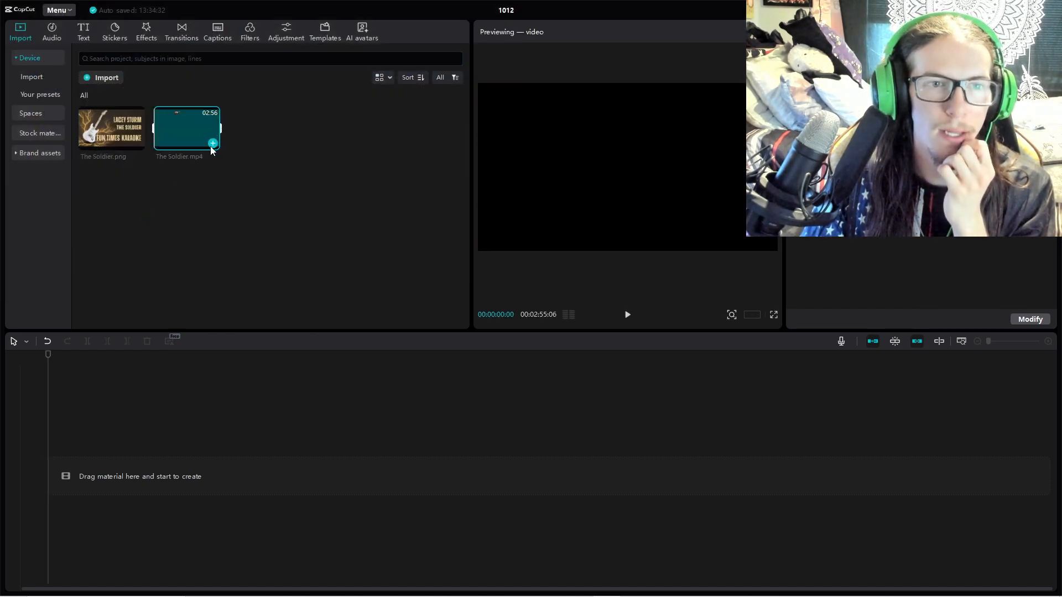
# Add the "The Soldier" video to the timeline, place the thumbnail image ahead of it, and preview the opening
pyautogui.click(213, 144)
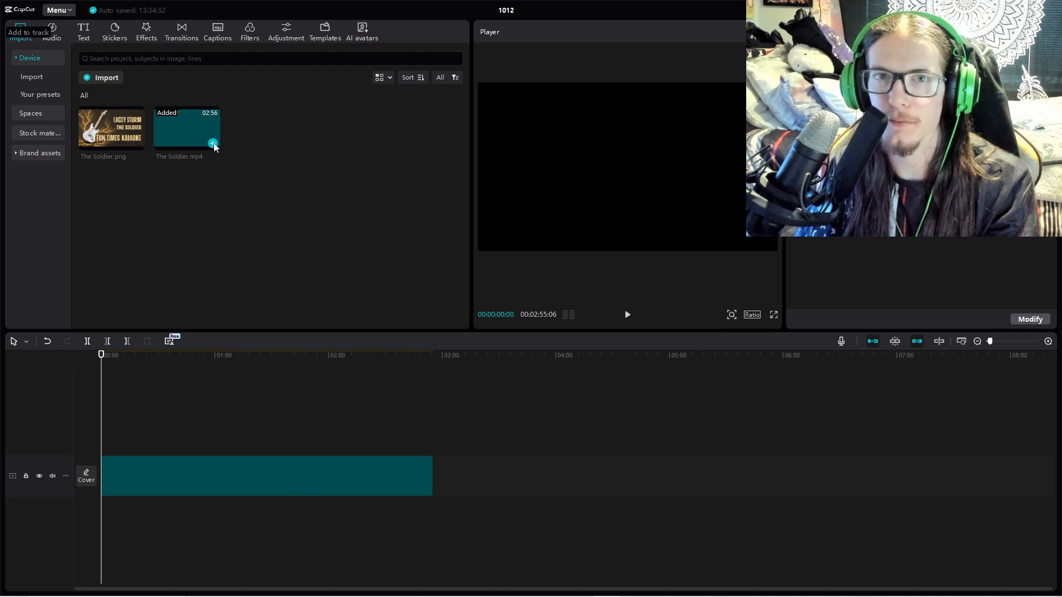
pyautogui.click(138, 144)
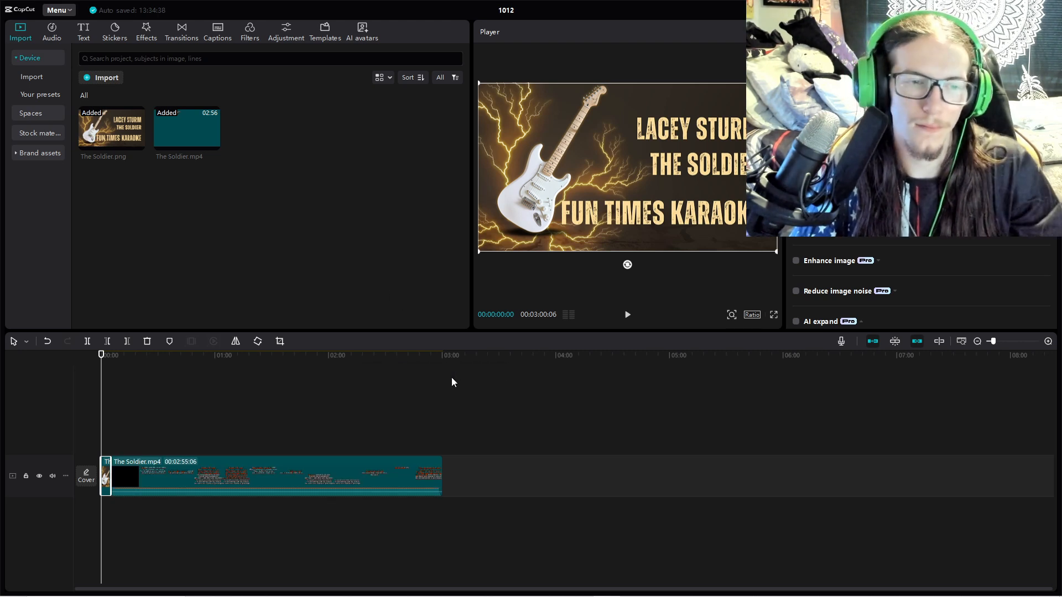
pyautogui.press('space')
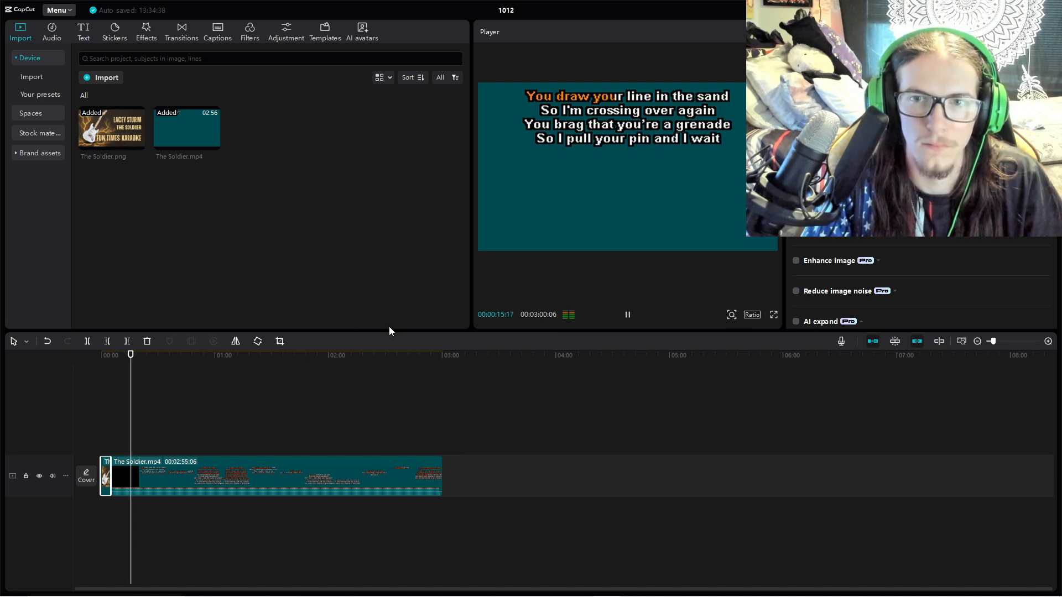
pyautogui.press('space')
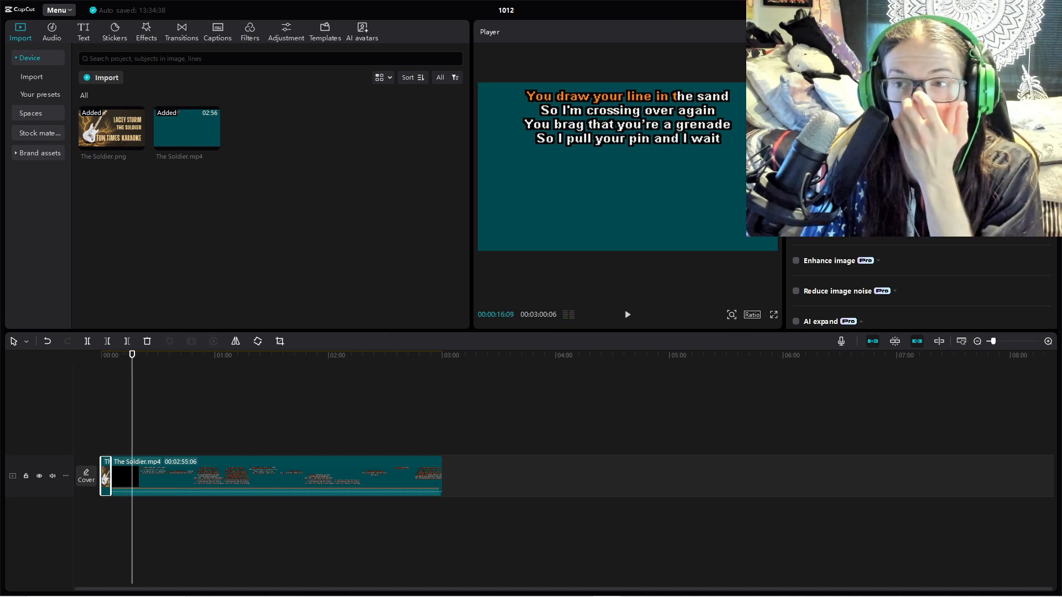
# Export the project as a video named "The Soldier", keeping the preset export settings
pyautogui.hotkey('ctrl', 'e')
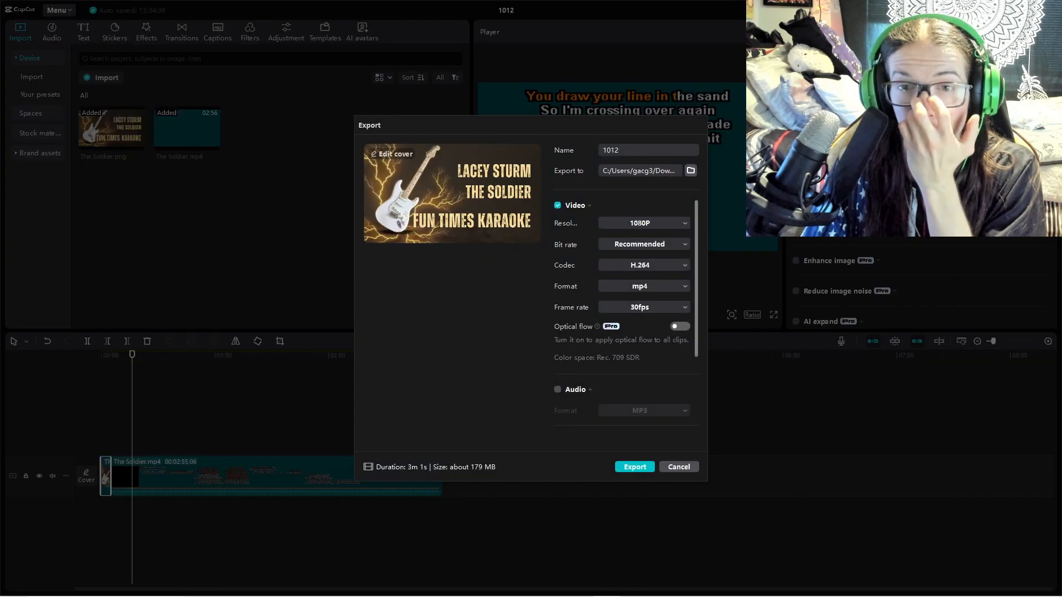
pyautogui.click(658, 146)
pyautogui.write('The Soldier')
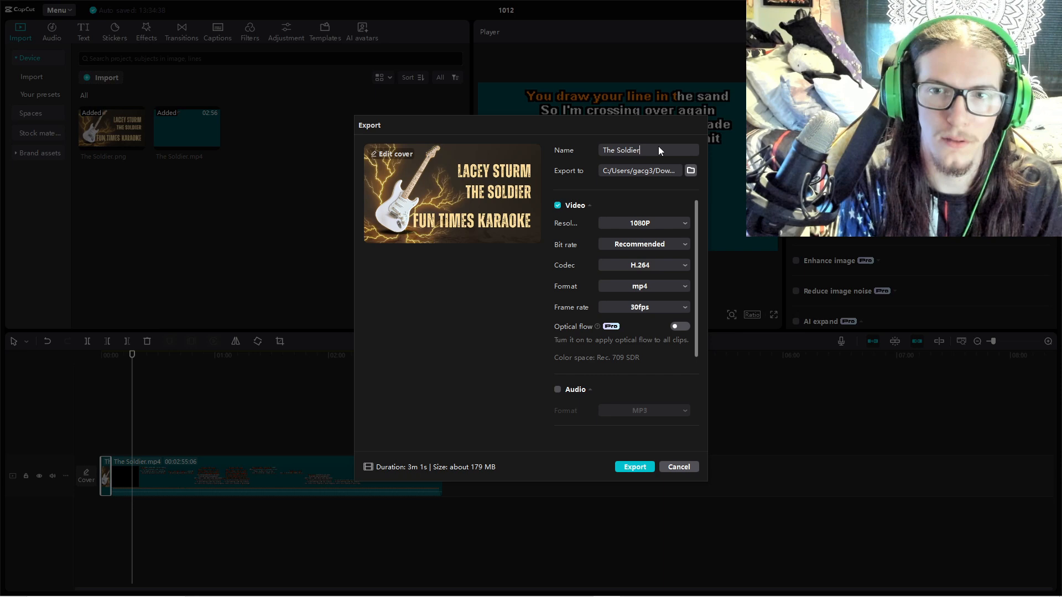
pyautogui.press('Return')
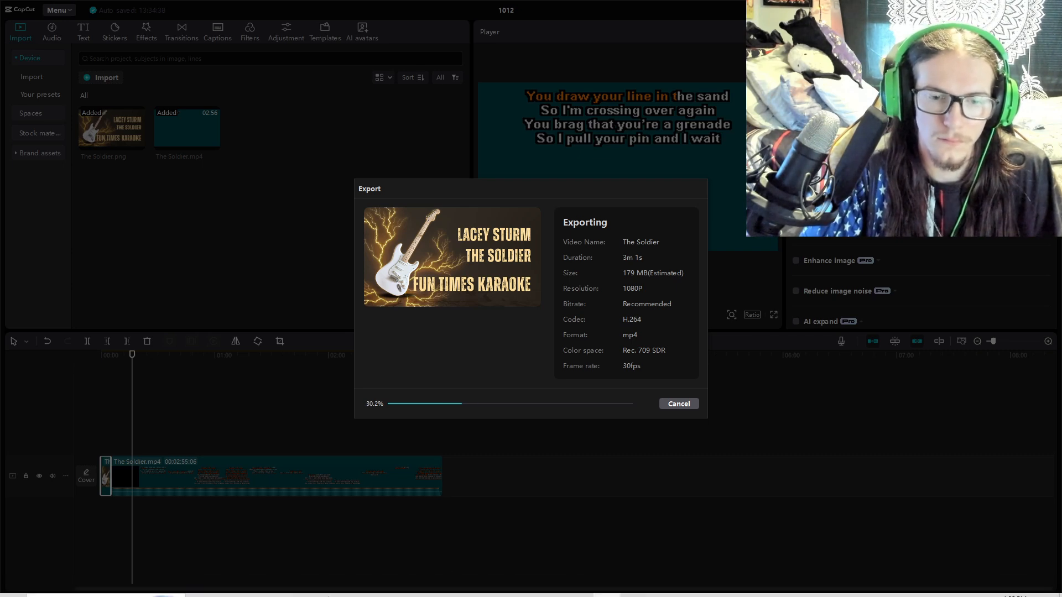
# Switch to Chrome and open YouTube Studio for the Fun Times Karaoke channel
pyautogui.click(335, 586)
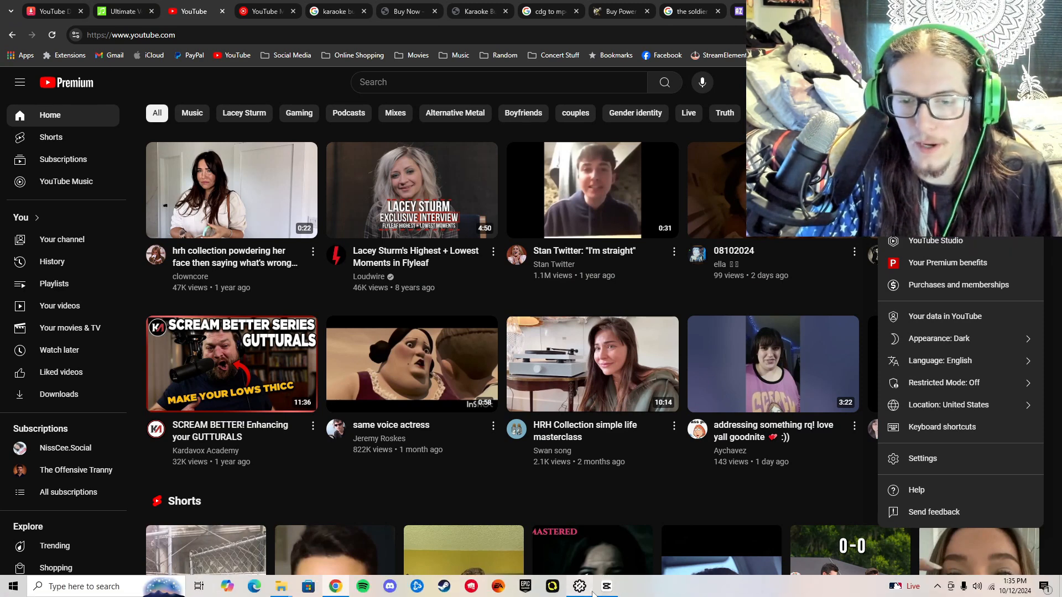
pyautogui.moveTo(590, 593)
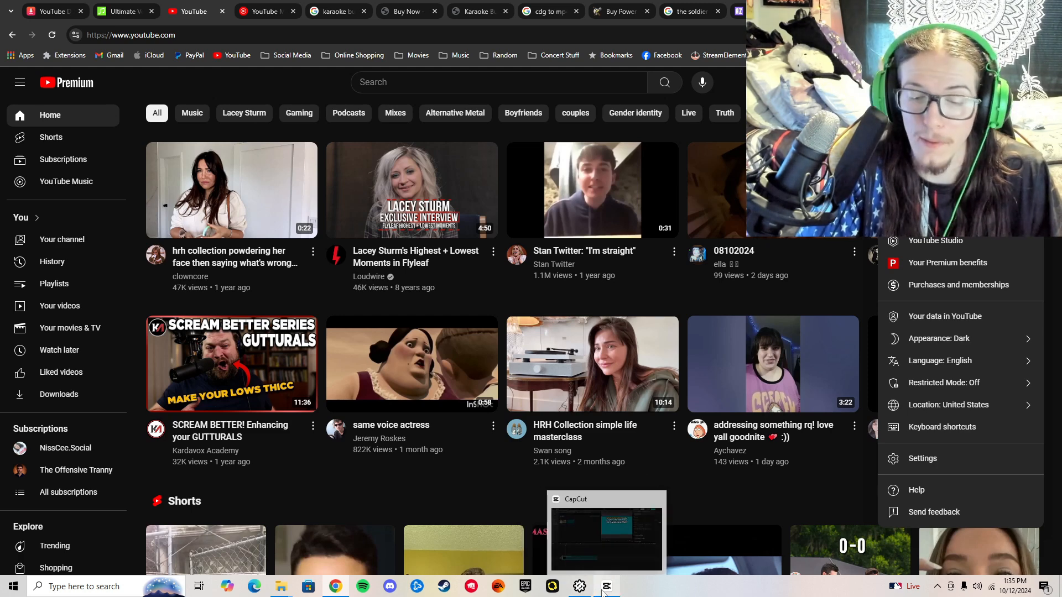
pyautogui.click(602, 592)
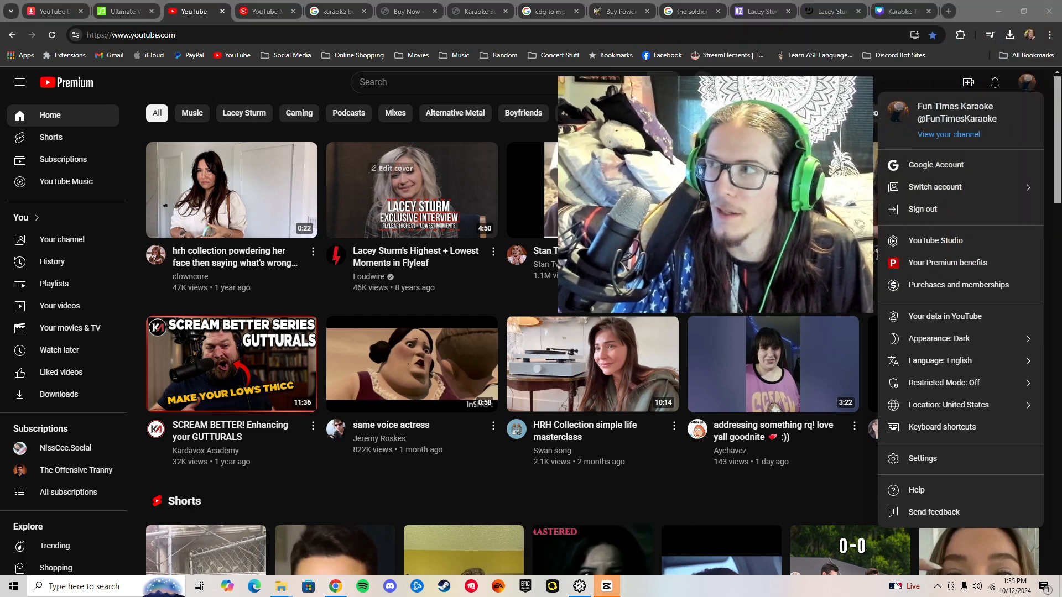
pyautogui.click(960, 243)
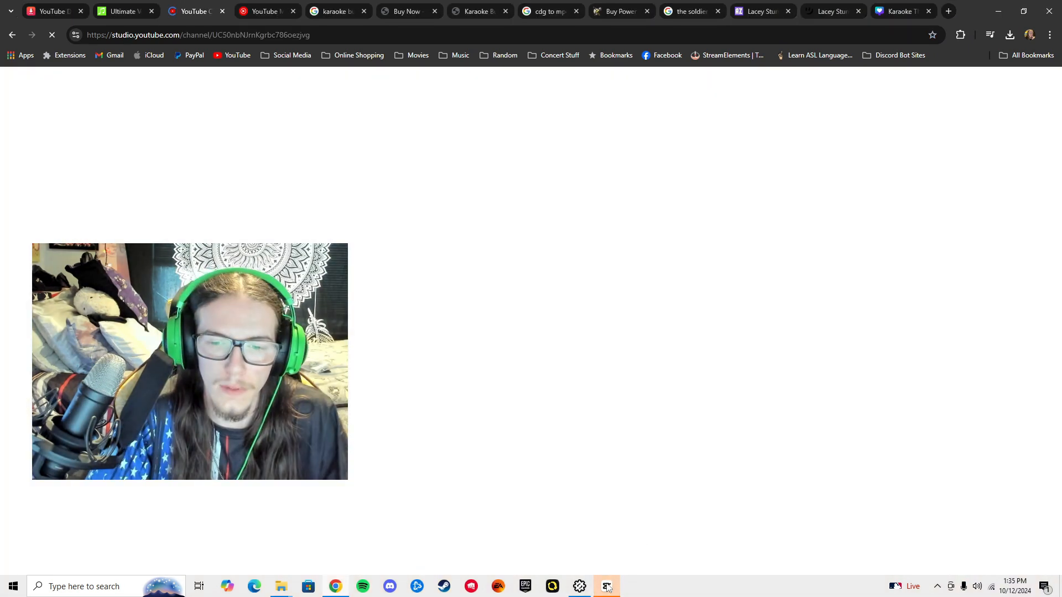
# Dismiss the sharing options of the CapCut export, and return to Chrome to open the channel's content list in YouTube Studio
pyautogui.click(606, 586)
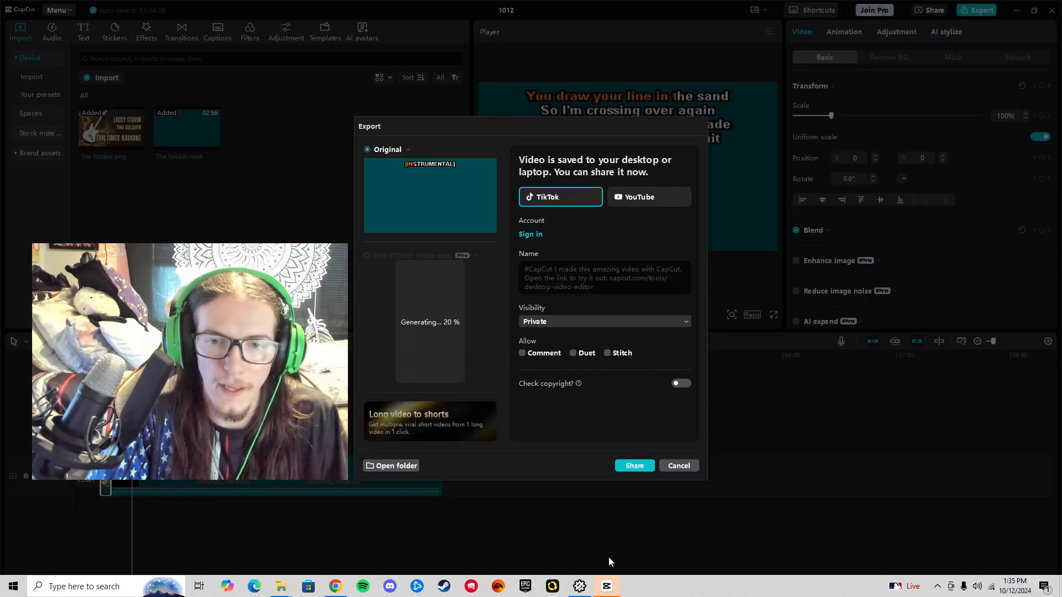
pyautogui.click(672, 468)
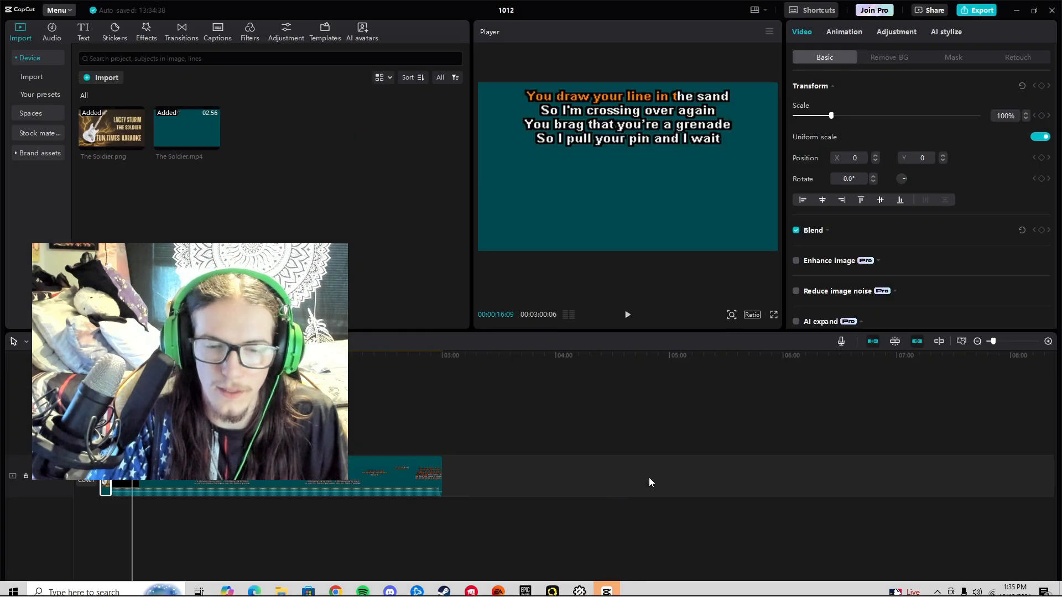
pyautogui.click(338, 588)
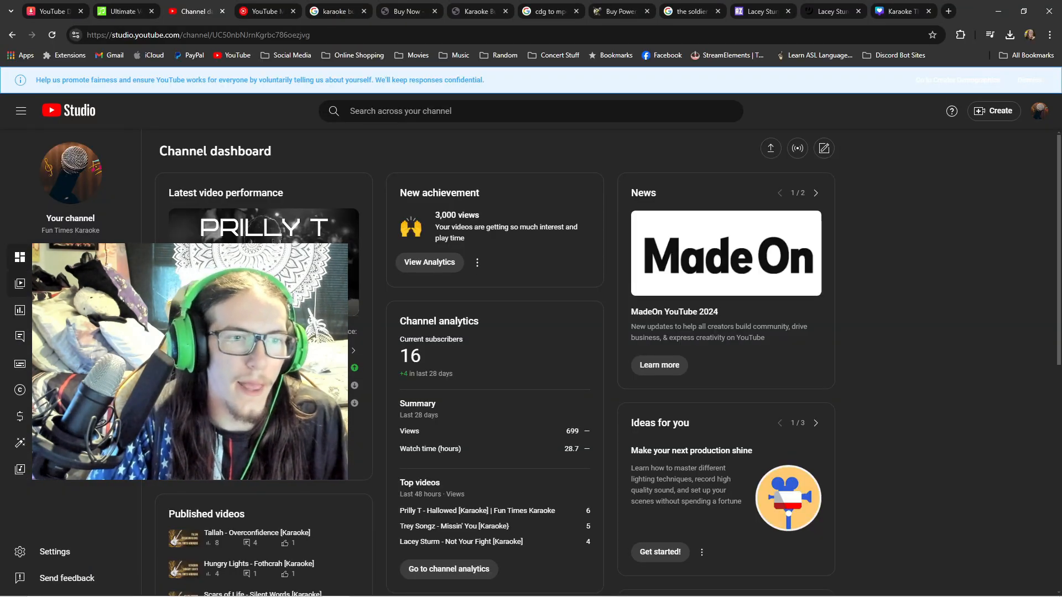
pyautogui.click(20, 283)
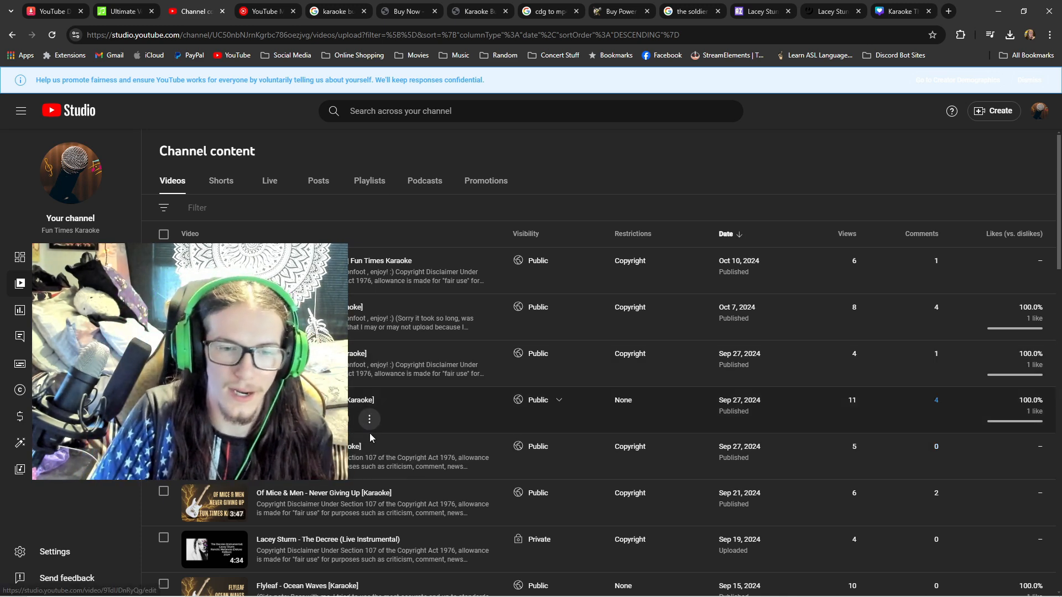
# Copy the full copyright disclaimer from the description of the video listed just above "Of Mice & Men - Never Giving Up [Karaoke]"
pyautogui.click(370, 469)
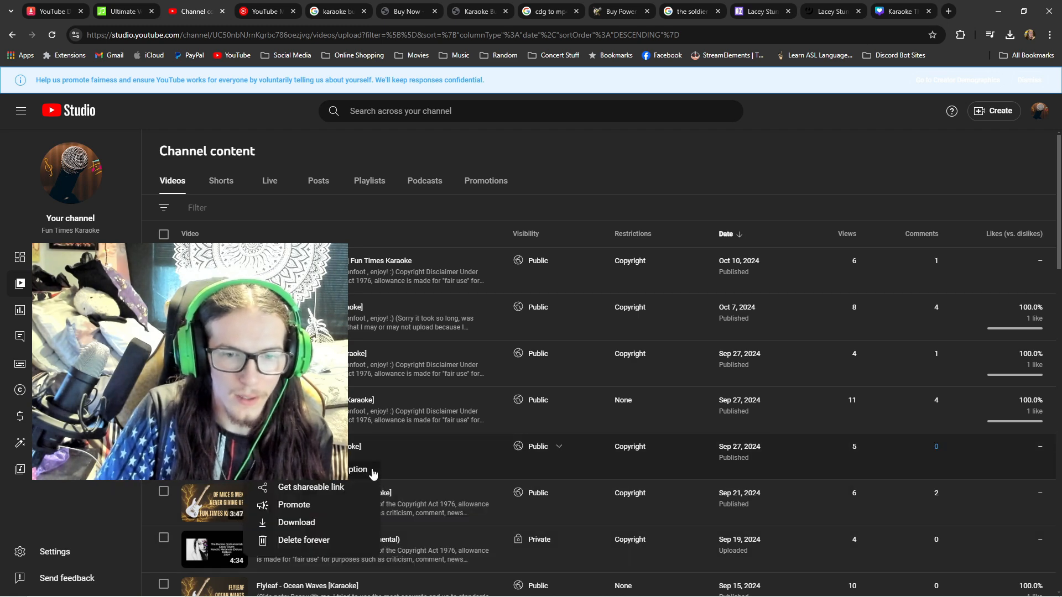
pyautogui.click(362, 473)
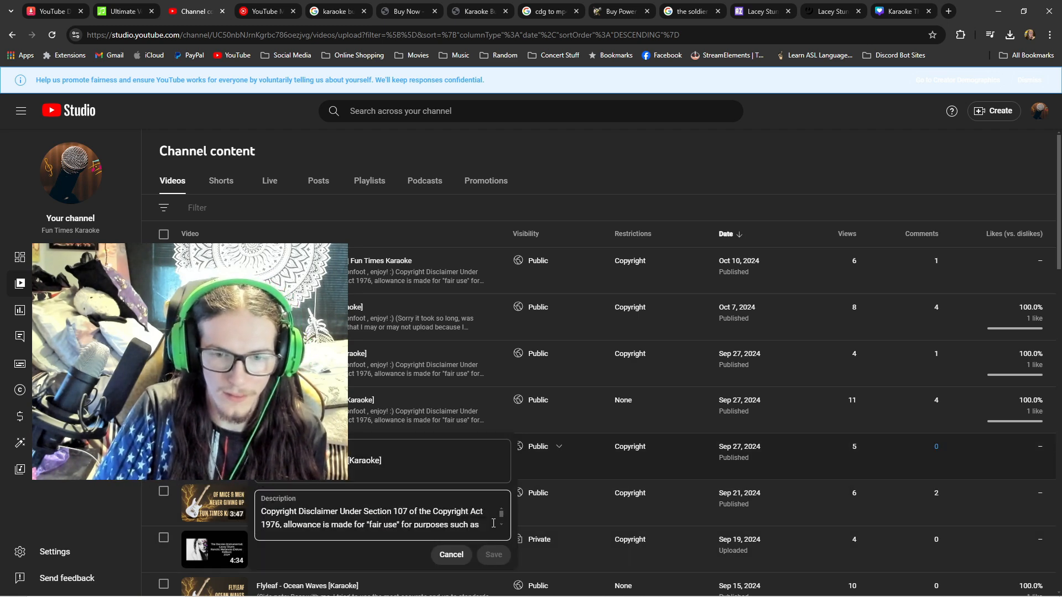
pyautogui.click(262, 514)
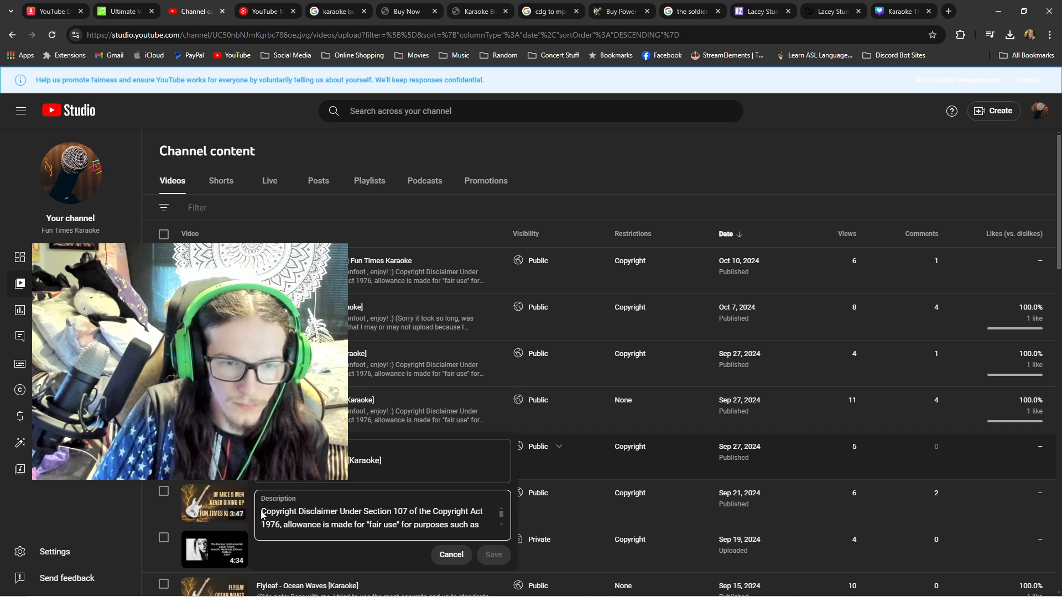
pyautogui.click(263, 514)
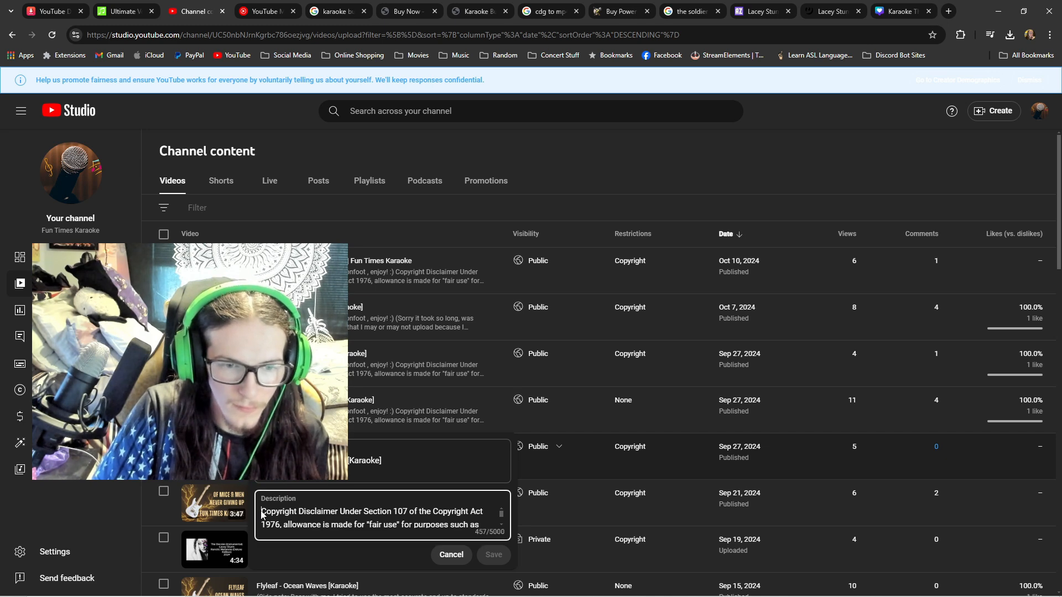
pyautogui.hotkey('ctrl', 'a')
pyautogui.rightClick(334, 513)
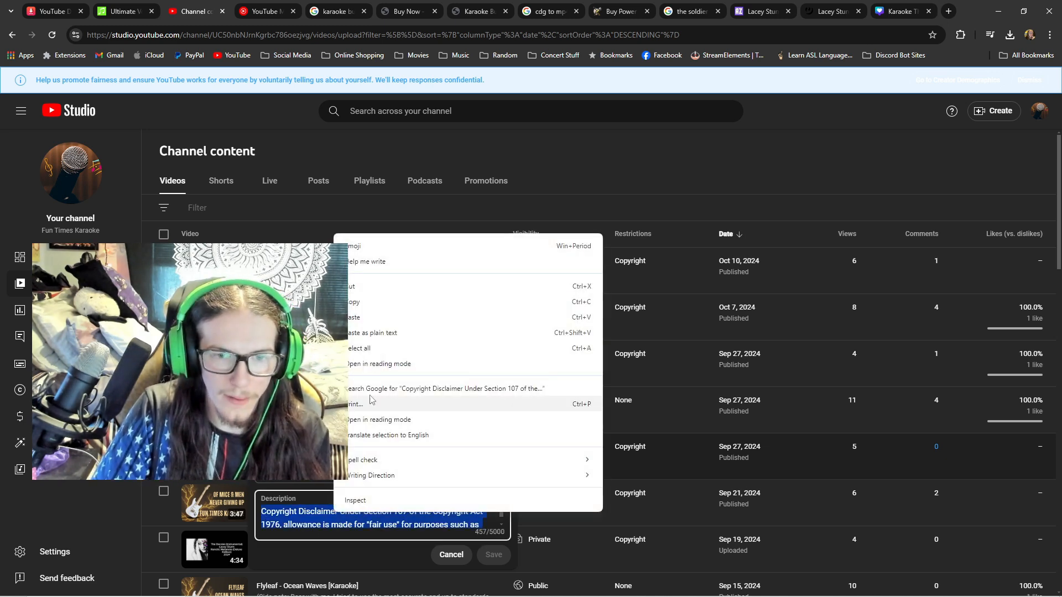
pyautogui.click(365, 302)
pyautogui.press('Escape')
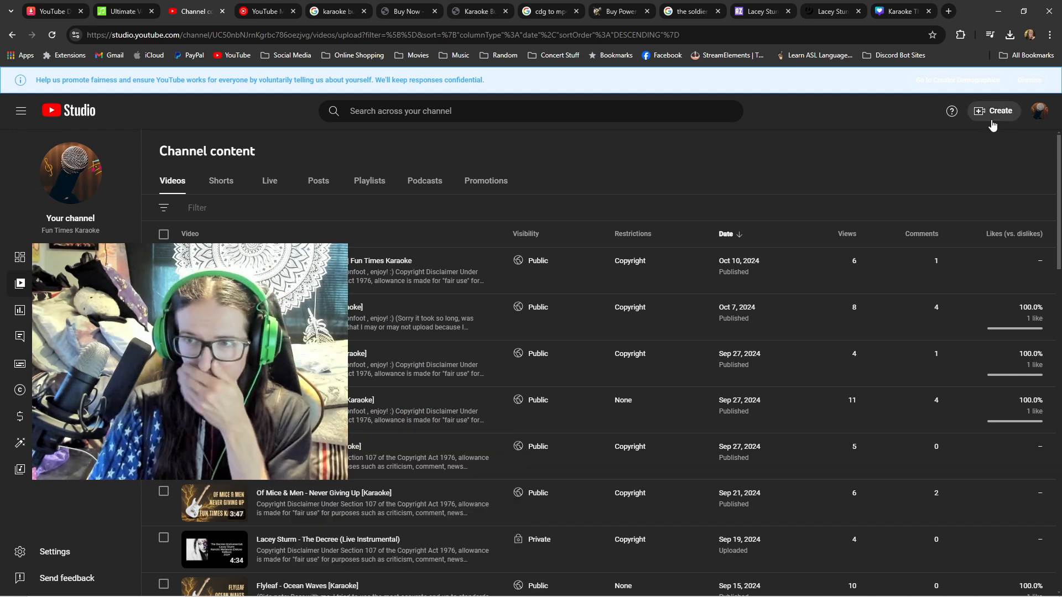
# Start a new video upload with the "The Soldier" file from the All Karaoke > Official folder in Downloads
pyautogui.click(991, 111)
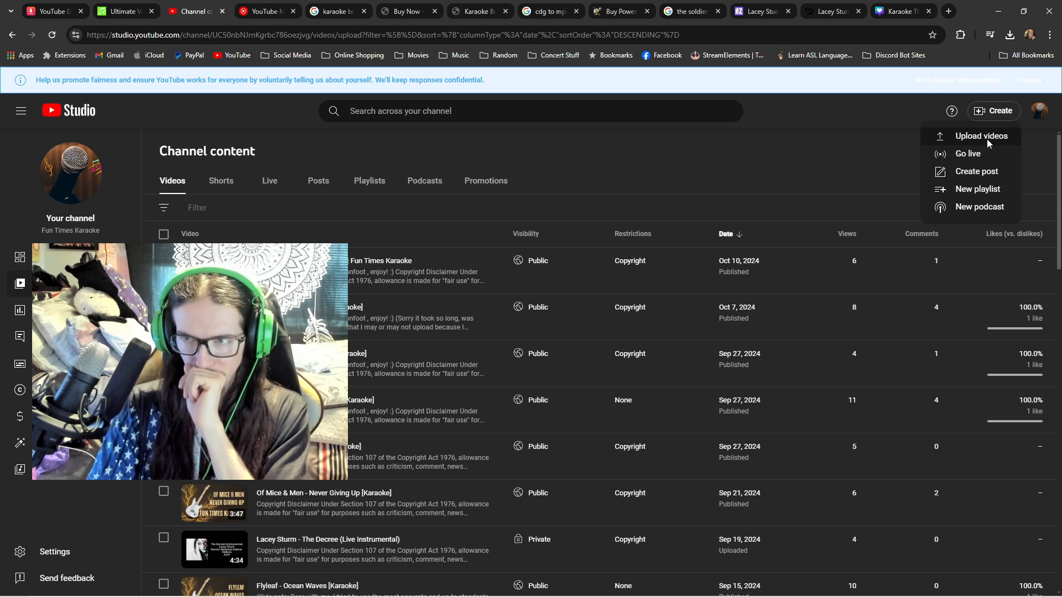
pyautogui.click(986, 138)
pyautogui.click(534, 397)
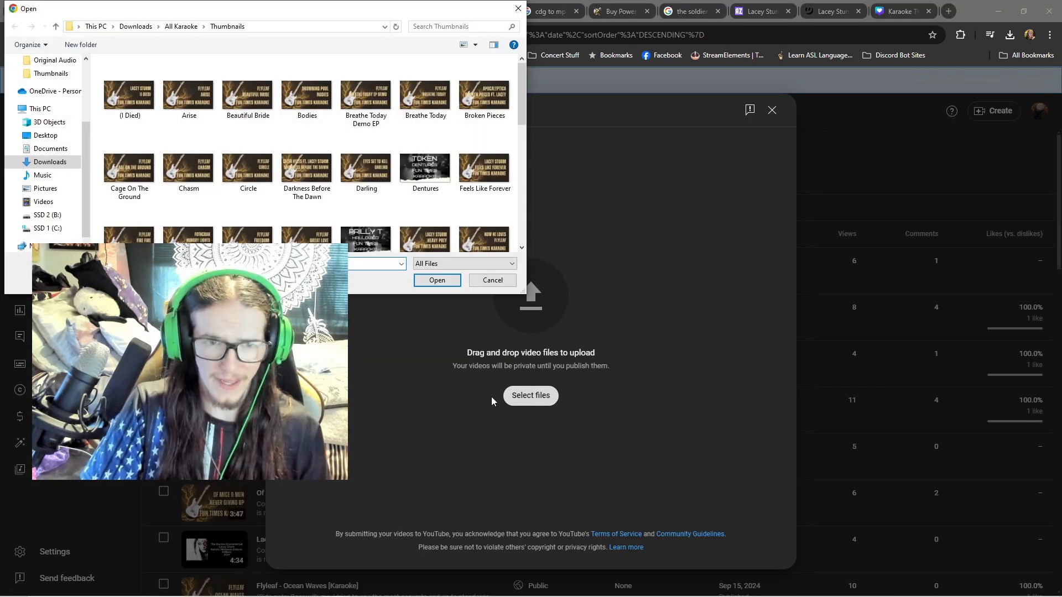
pyautogui.click(69, 164)
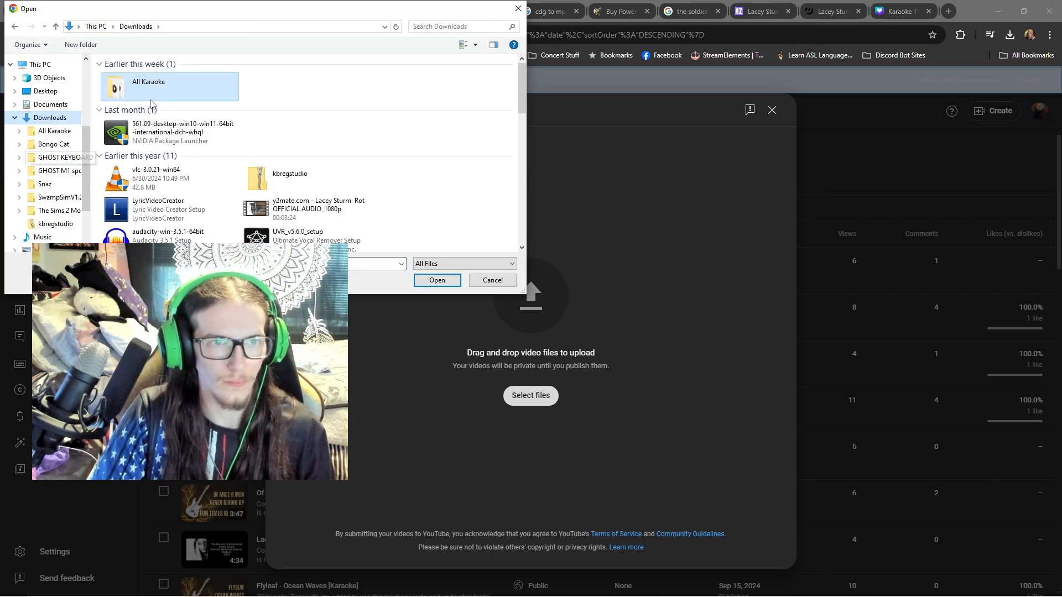
pyautogui.doubleClick(141, 83)
pyautogui.doubleClick(445, 109)
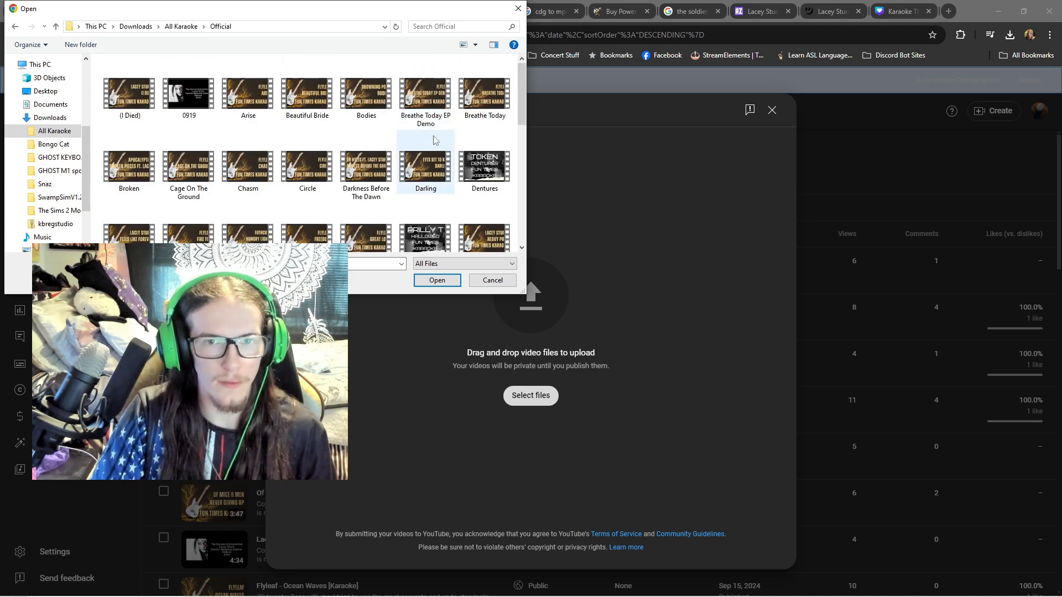
pyautogui.scroll(-5, 423, 144)
pyautogui.scroll(-3, 421, 161)
pyautogui.scroll(-2, 421, 161)
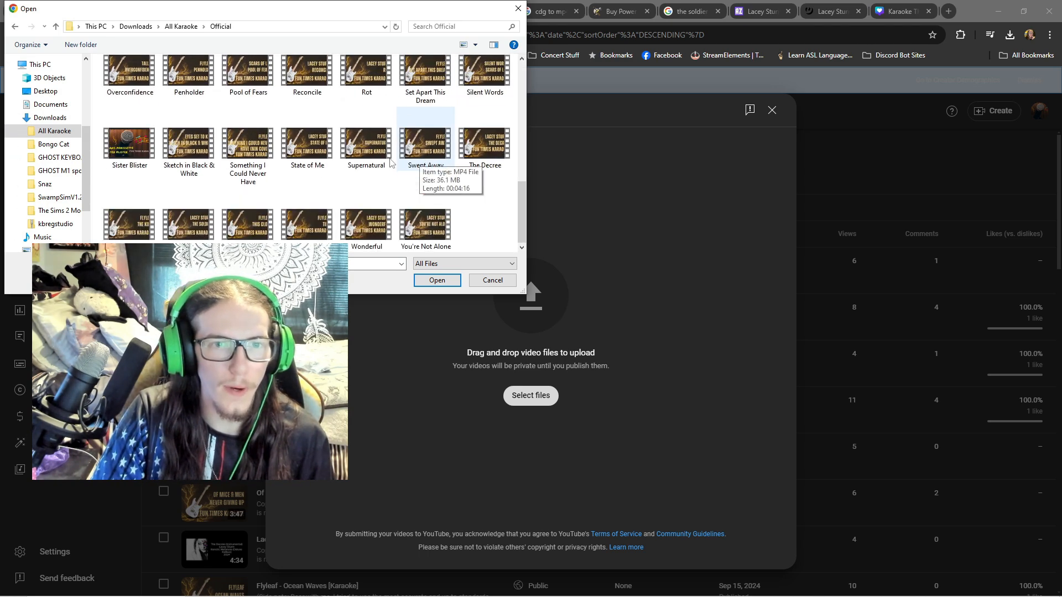
pyautogui.doubleClick(183, 219)
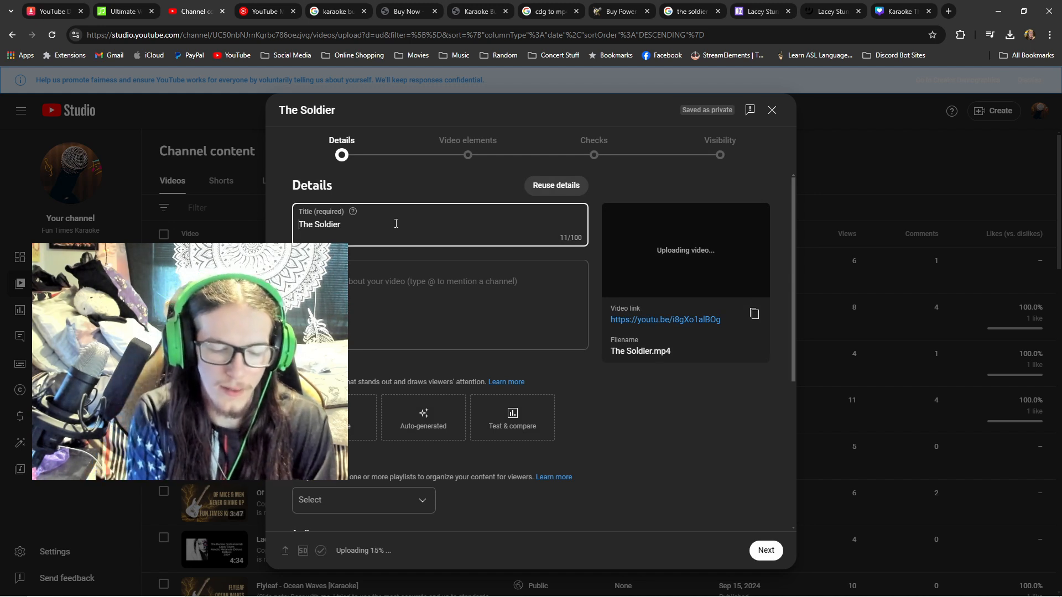
# Set the title to "Lacey Sturm - The Soldier [Karaoke] | Fun Times Karaoke" and paste the copied copyright disclaimer as the description
pyautogui.write('Lacey')
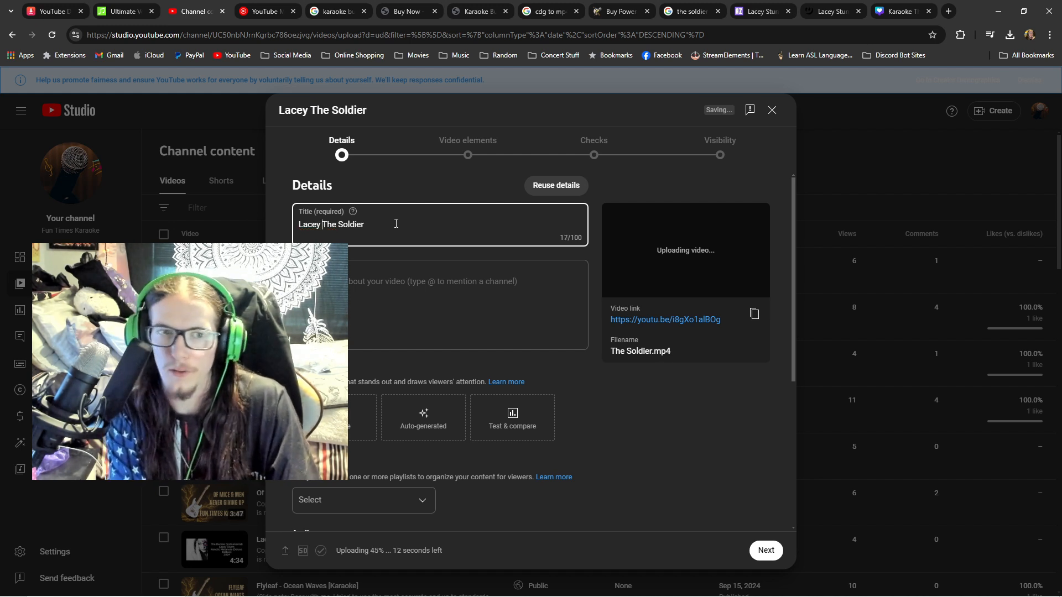
pyautogui.write(' Sturm')
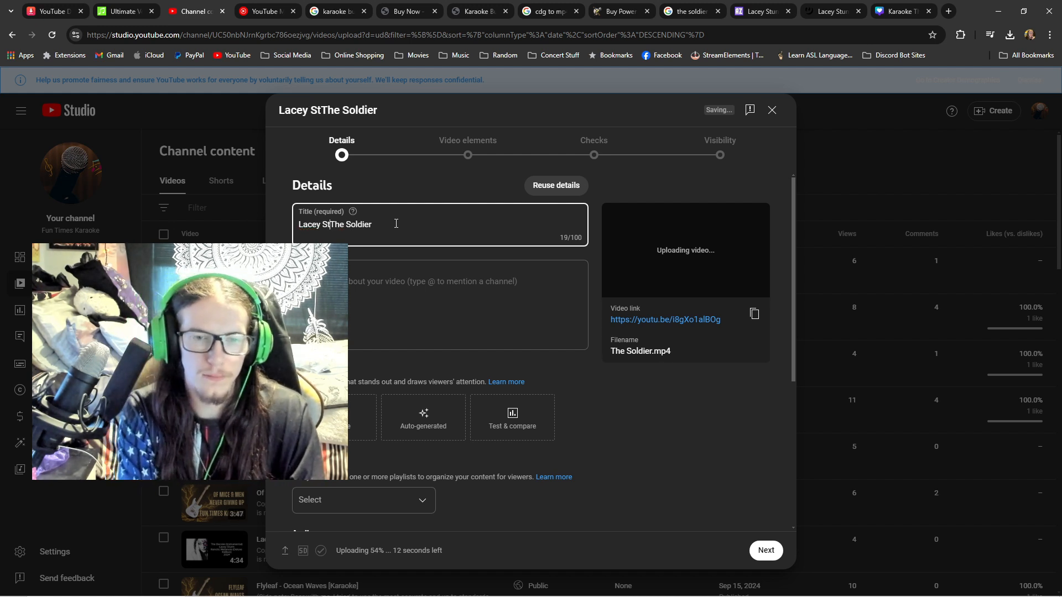
pyautogui.write(' -')
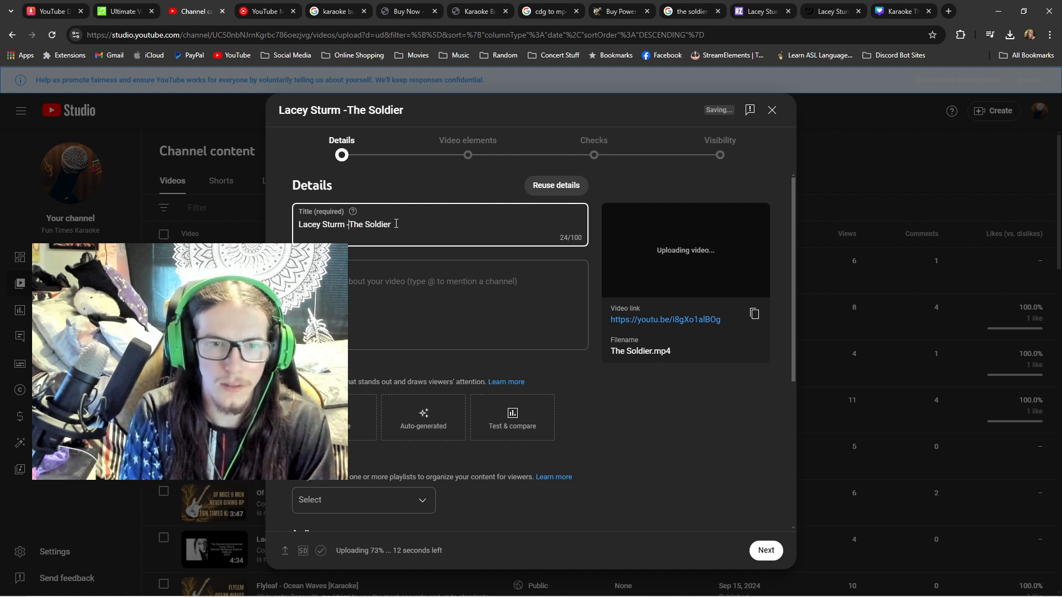
pyautogui.press('Right')
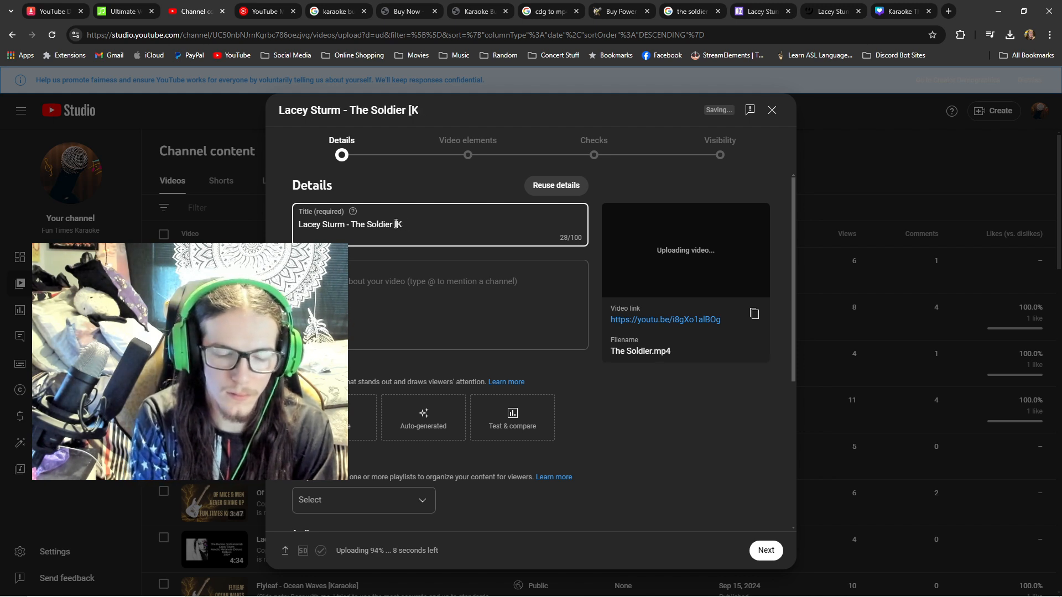
pyautogui.write('[Karaoke]')
pyautogui.press('Tab')
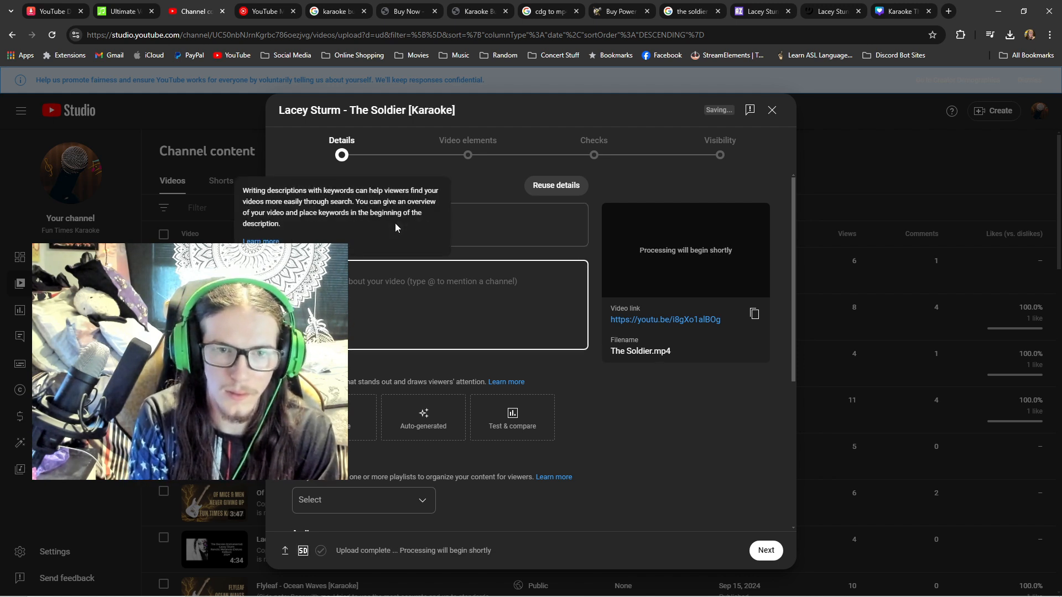
pyautogui.click(490, 225)
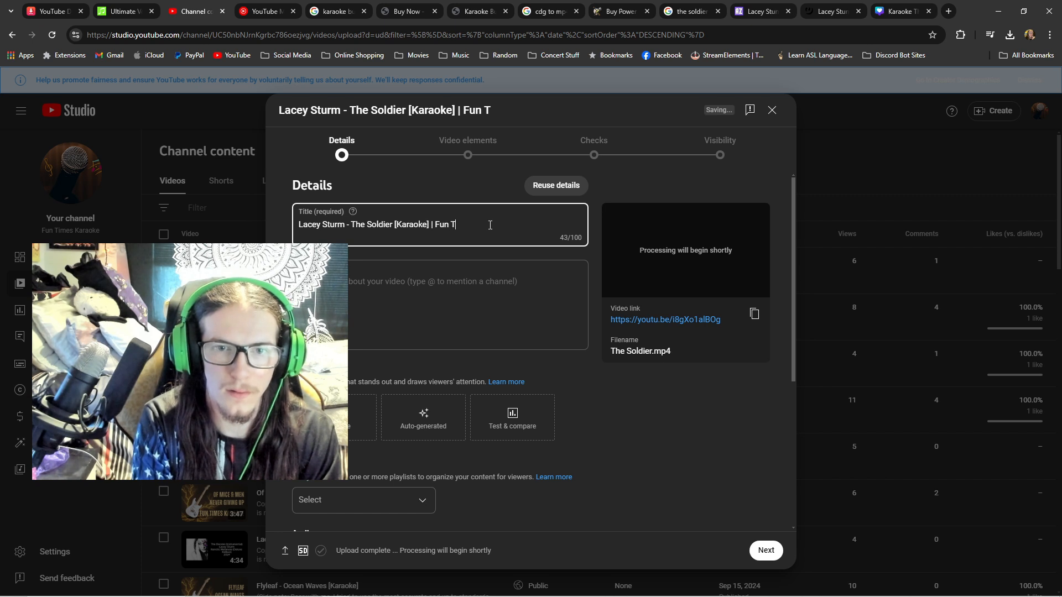
pyautogui.write('| Fun Times Karaoke')
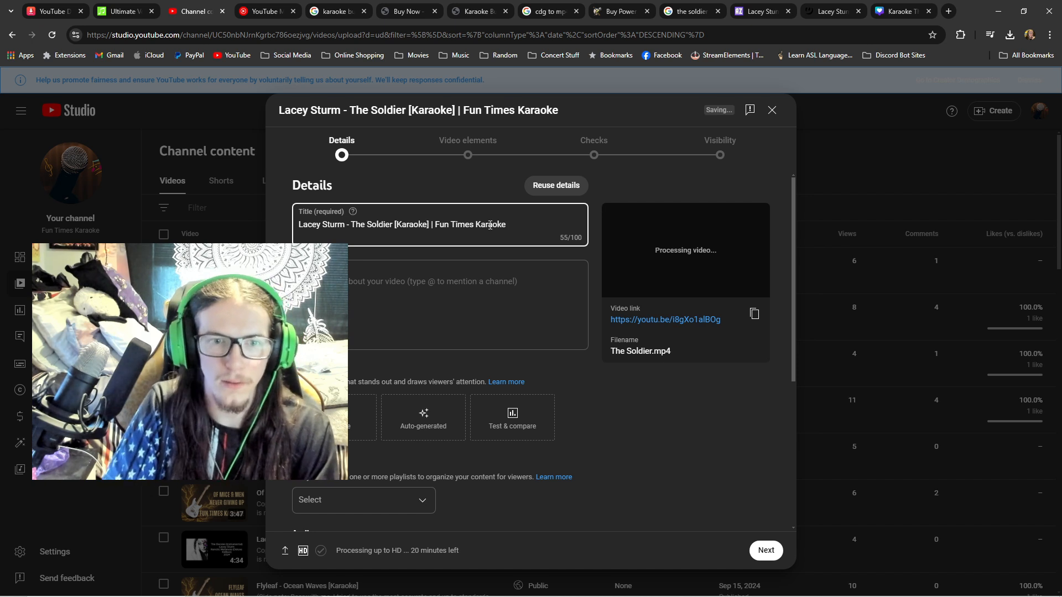
pyautogui.click(468, 280)
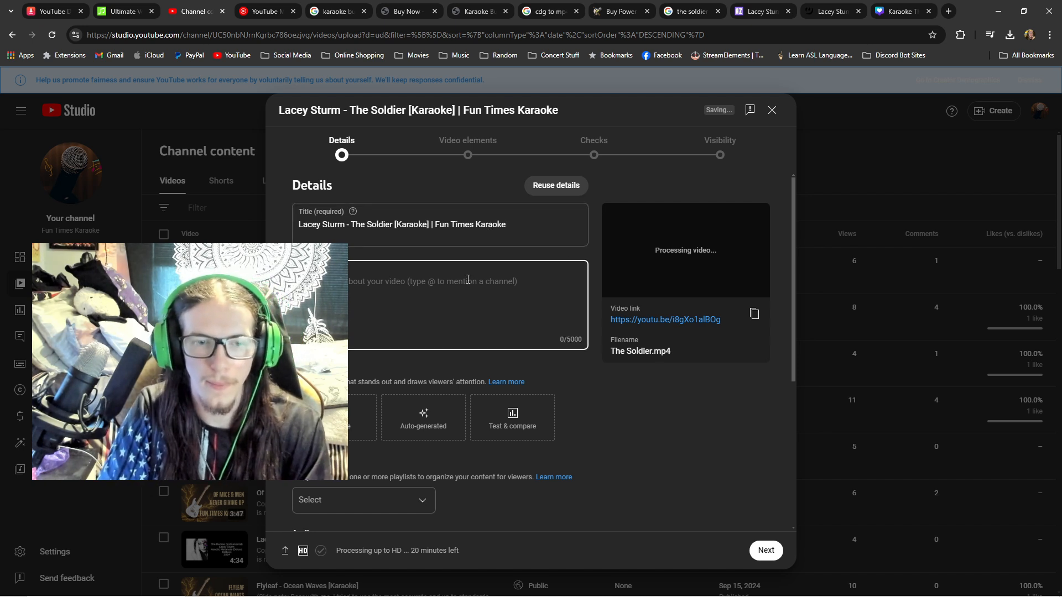
pyautogui.write('Copyright Disclaimer Under Section 107 of the Copyright Act 1976, allowance is made for "fair use" for purposes such as criticism, comment, news reporting, teaching, scholarship, and research. Fair use is a use permitted by copyright statute that might otherwise be infringing. Non-profit, educational or personal use tips the balance in favor of fair use. No copyright infringement intended. All rights to clips and music belong to their respective owners.')
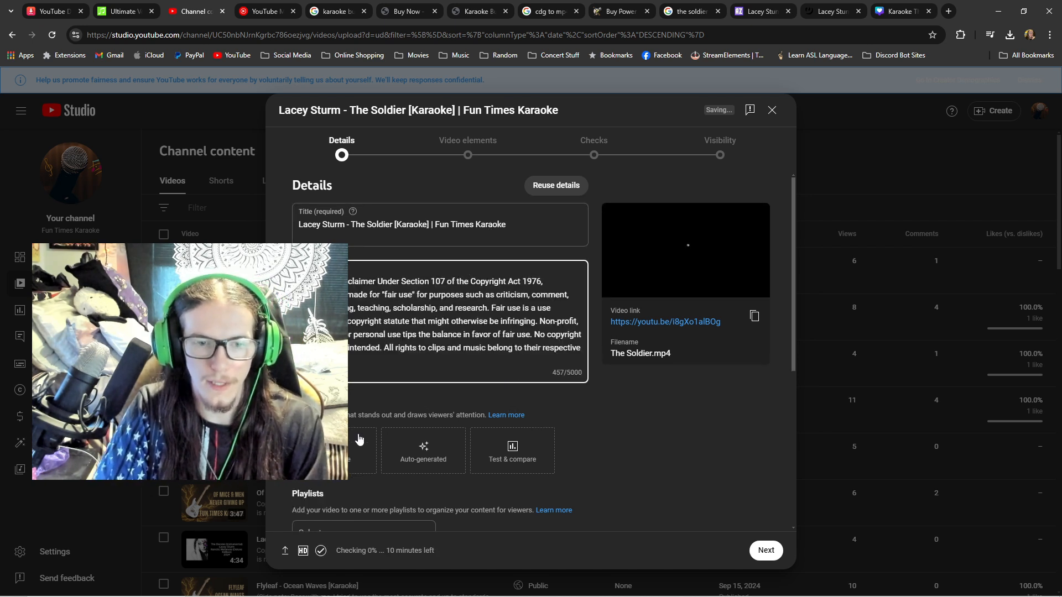
# Upload the "The Soldier" image from the All Karaoke > Thumbnails folder in Downloads as the video's thumbnail
pyautogui.click(333, 451)
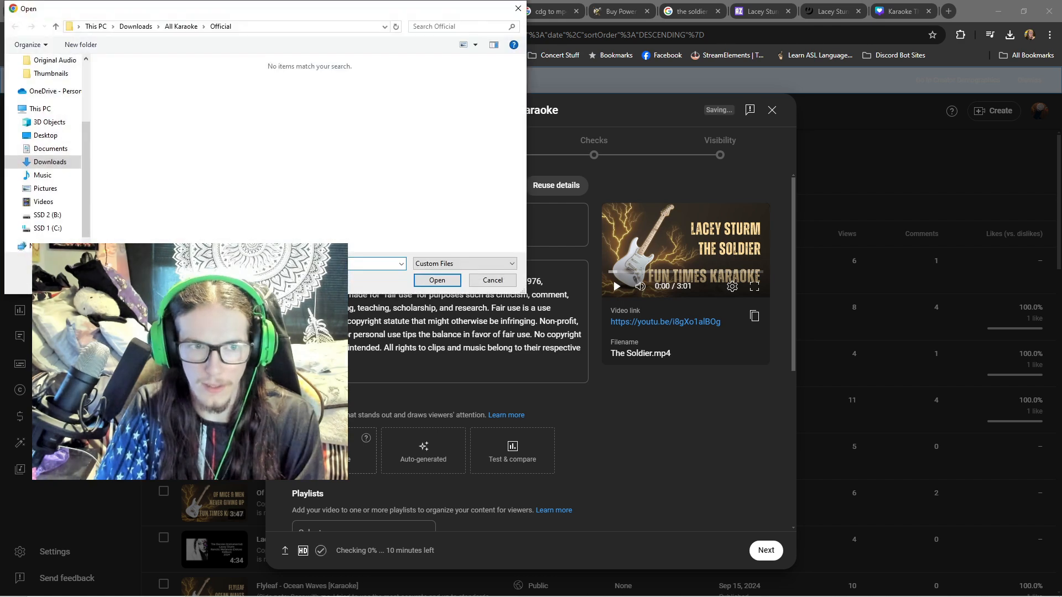
pyautogui.click(61, 164)
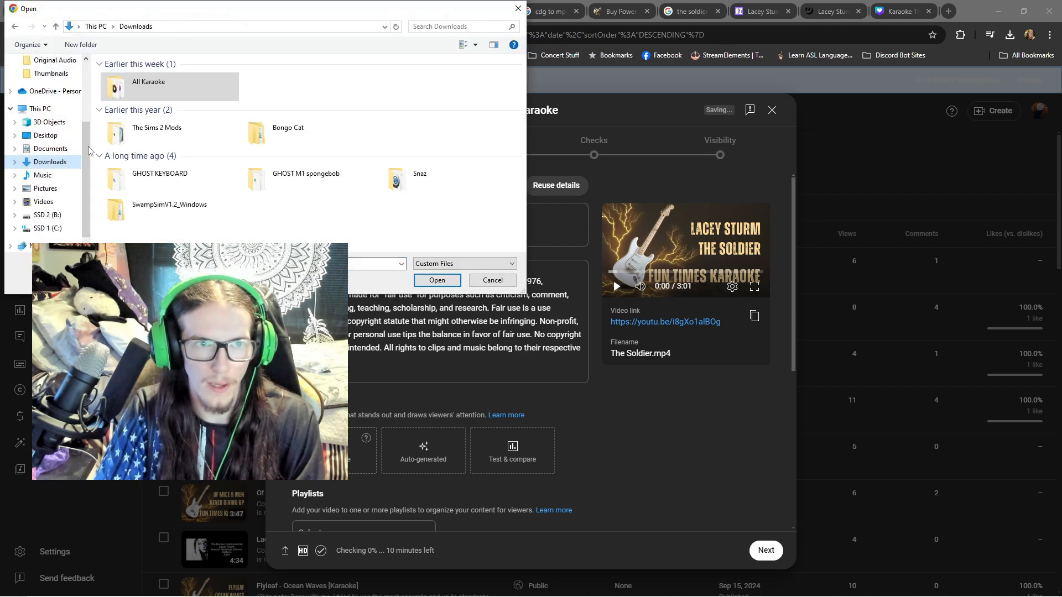
pyautogui.doubleClick(140, 86)
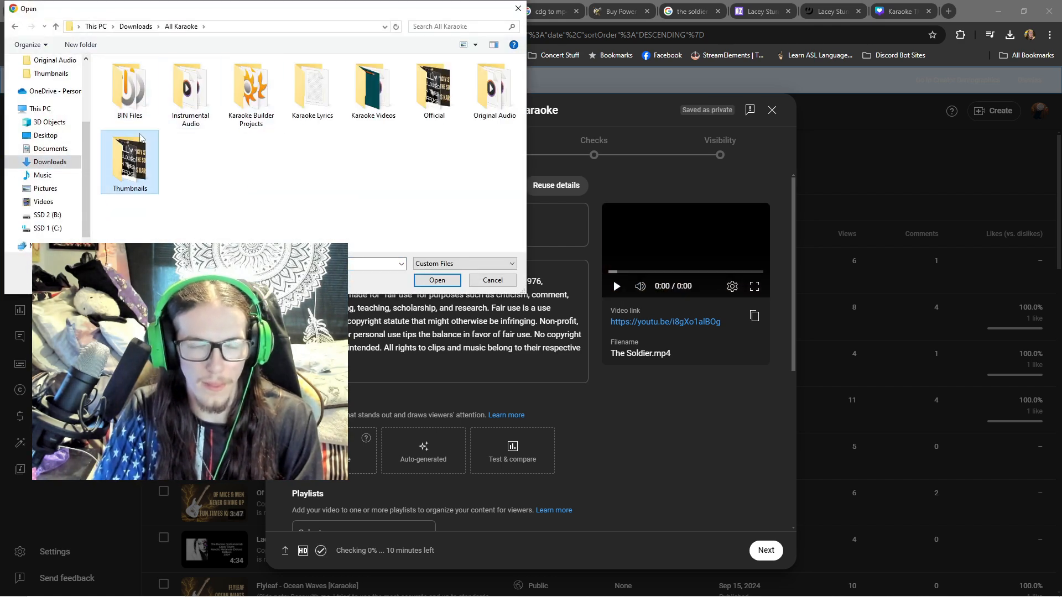
pyautogui.doubleClick(130, 163)
pyautogui.scroll(-10, 342, 191)
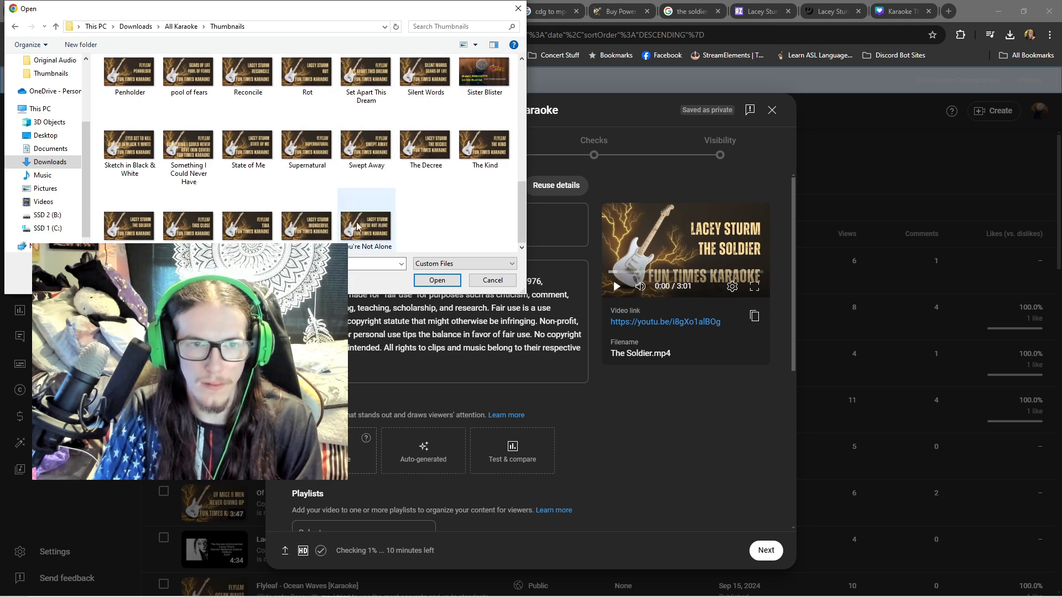
pyautogui.doubleClick(129, 226)
# Mark the video as not made for kids and continue to the checks without adding any video elements
pyautogui.scroll(-5, 359, 358)
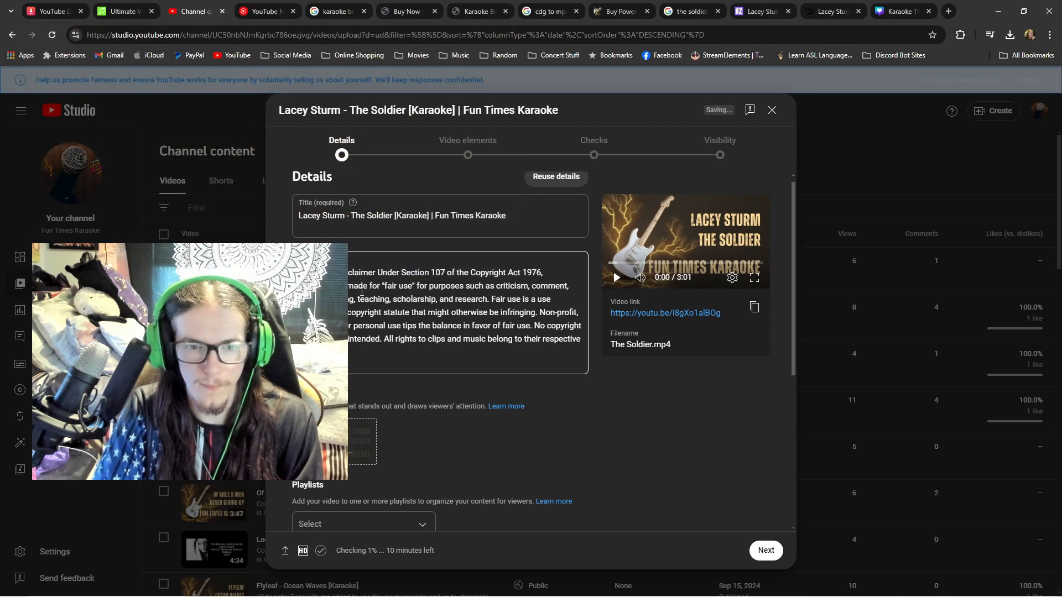
pyautogui.click(300, 422)
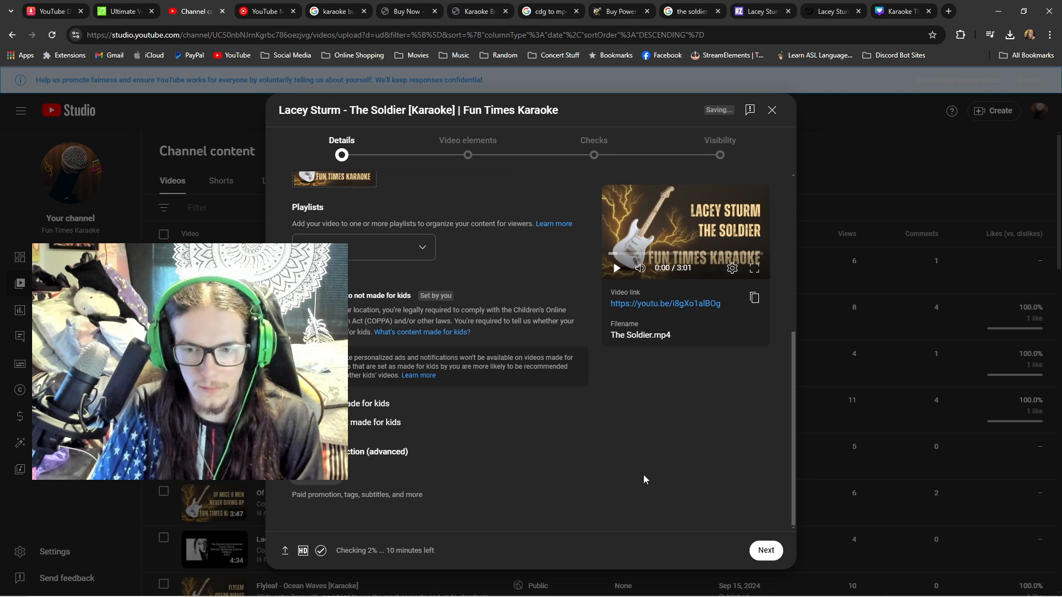
pyautogui.click(753, 548)
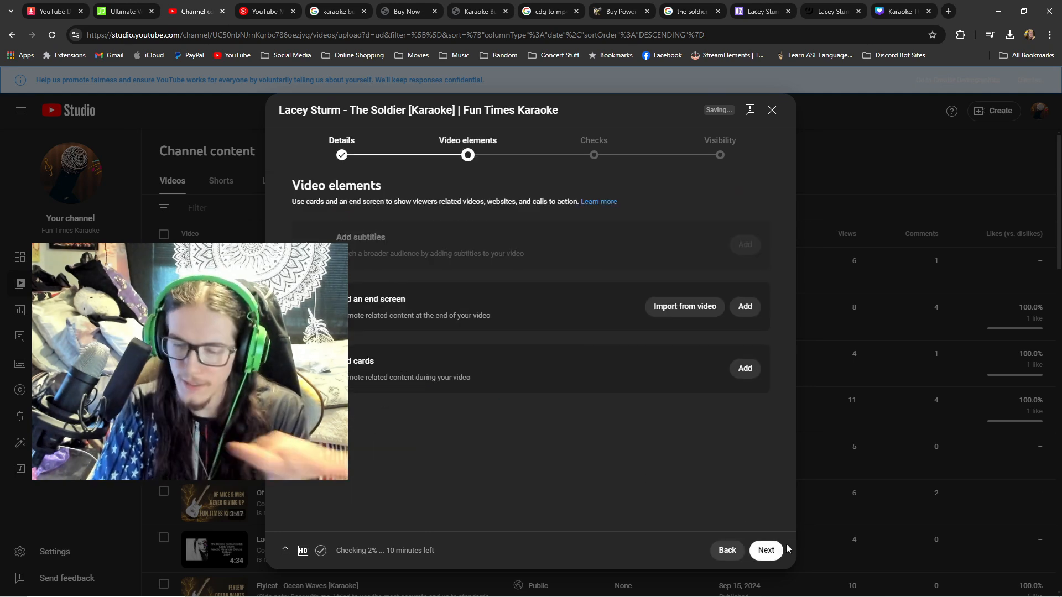
pyautogui.click(766, 551)
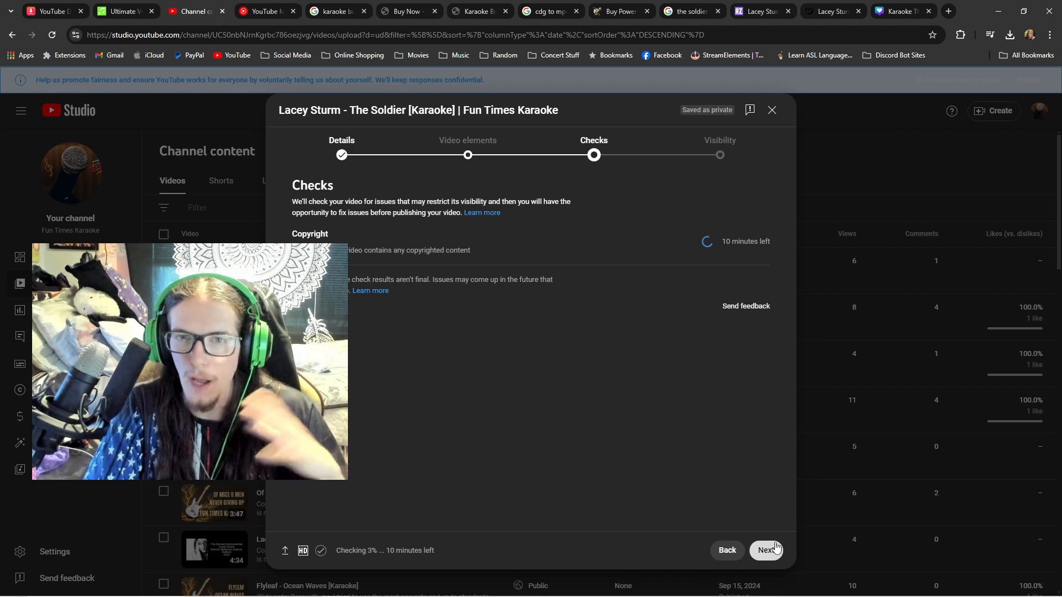
# Set the video's visibility to Public and publish it
pyautogui.click(773, 549)
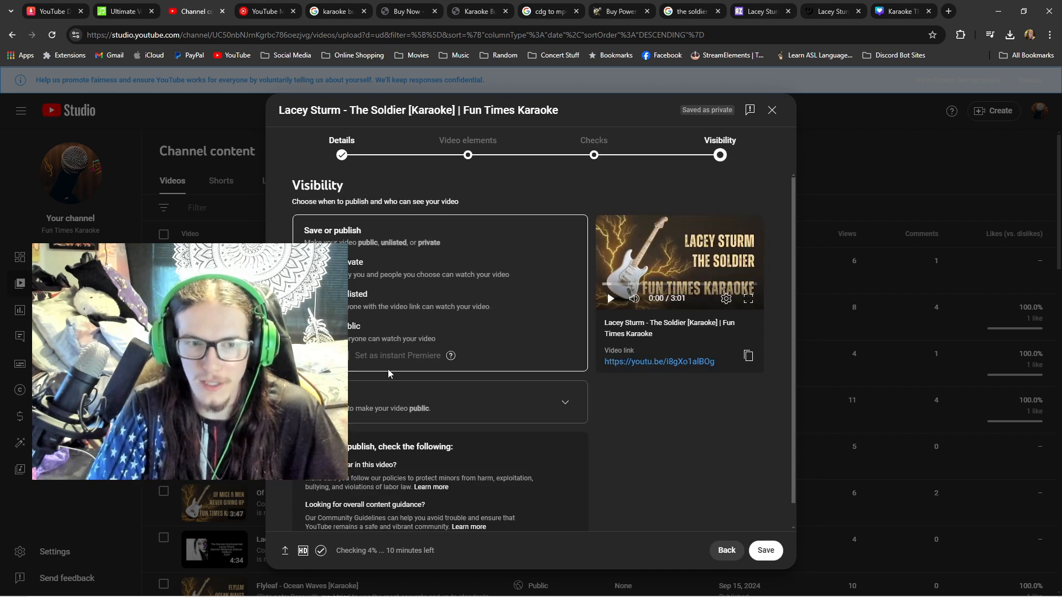
pyautogui.click(311, 327)
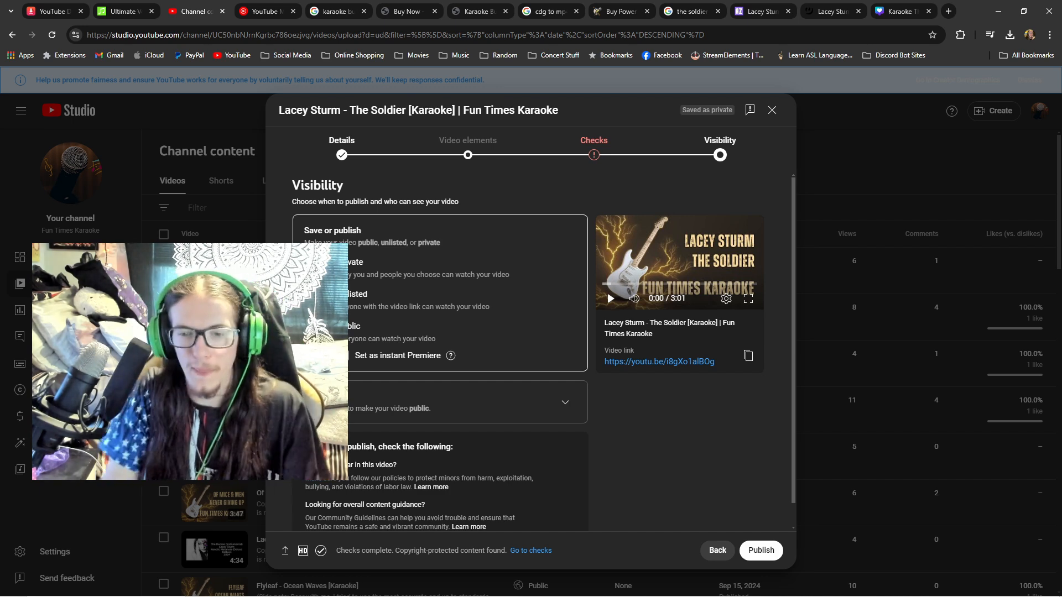
pyautogui.click(766, 554)
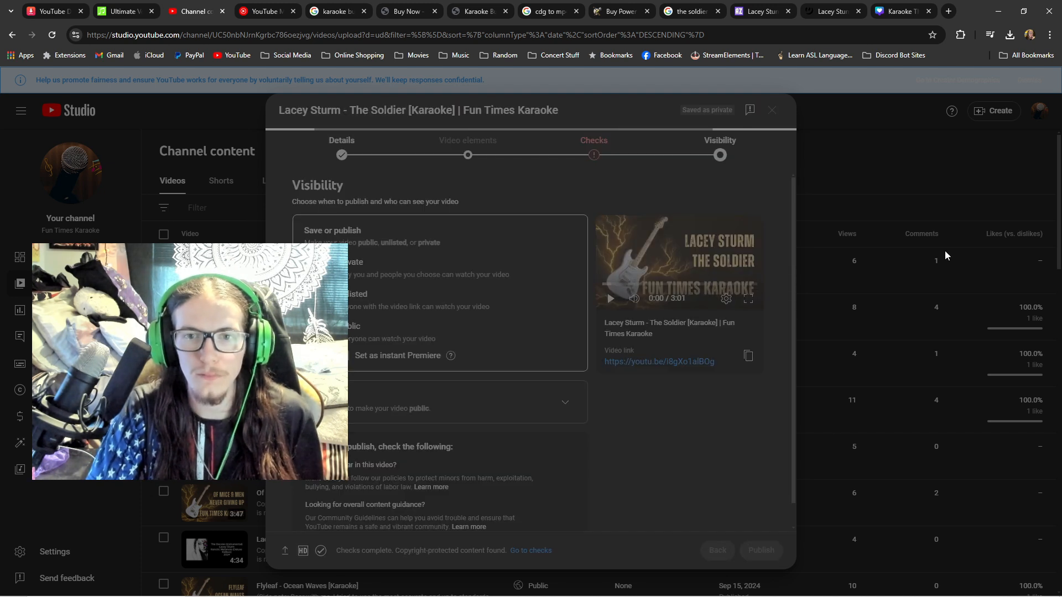